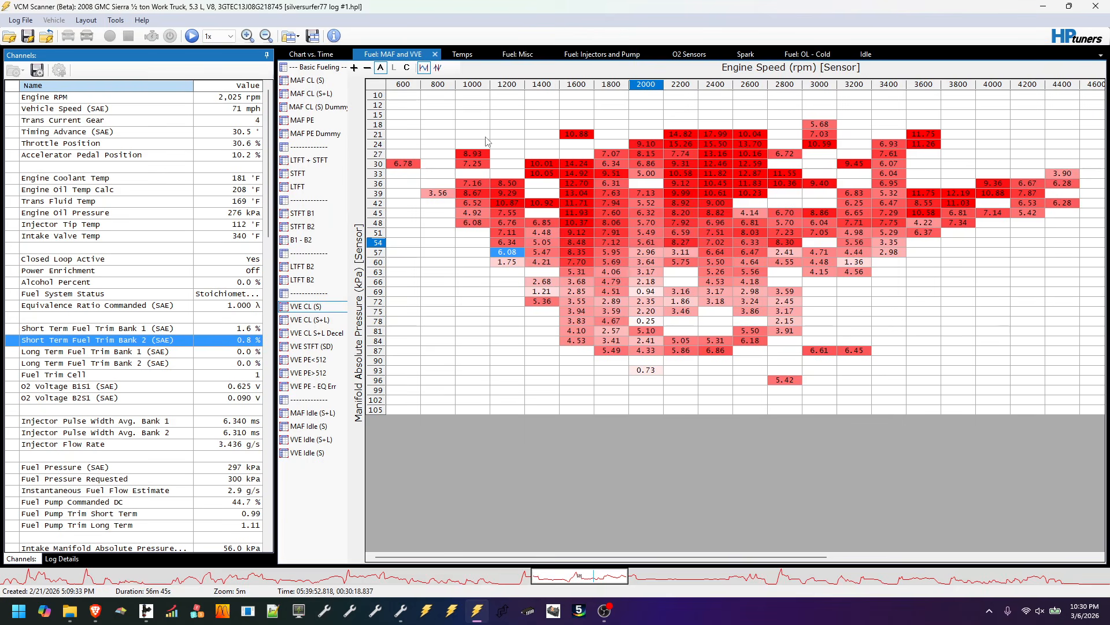
# Show the MAF CL (S) graph as averages and examine its fuel errors between about 3000 and 6000 Hz
pyautogui.click(326, 82)
pyautogui.moveTo(505, 556); pyautogui.dragTo(684, 555)
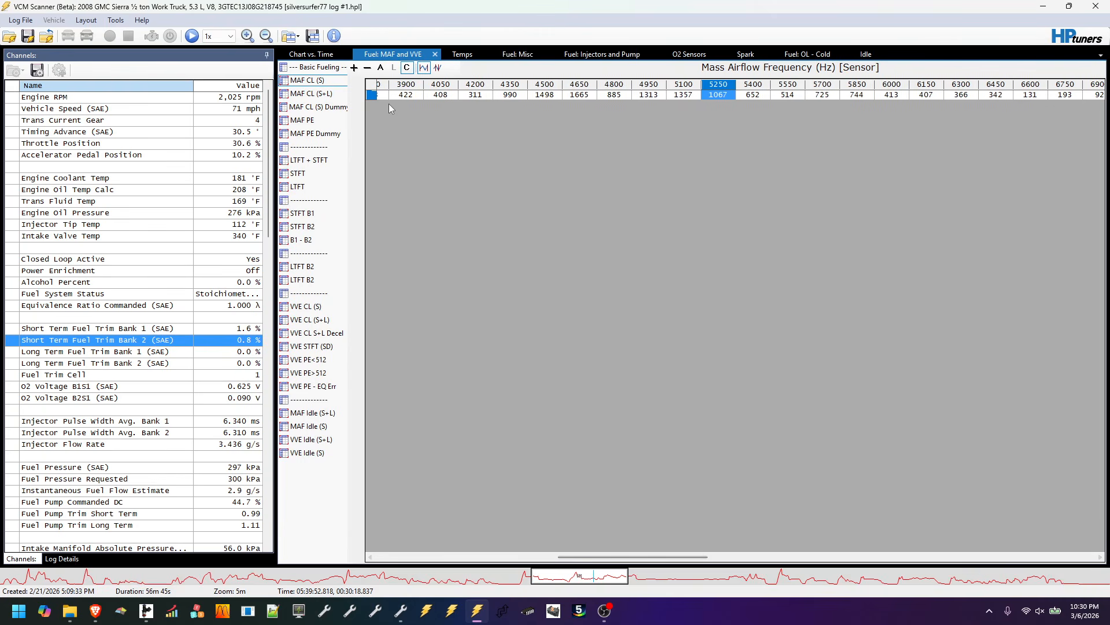
pyautogui.click(380, 68)
pyautogui.moveTo(625, 557); pyautogui.dragTo(589, 556)
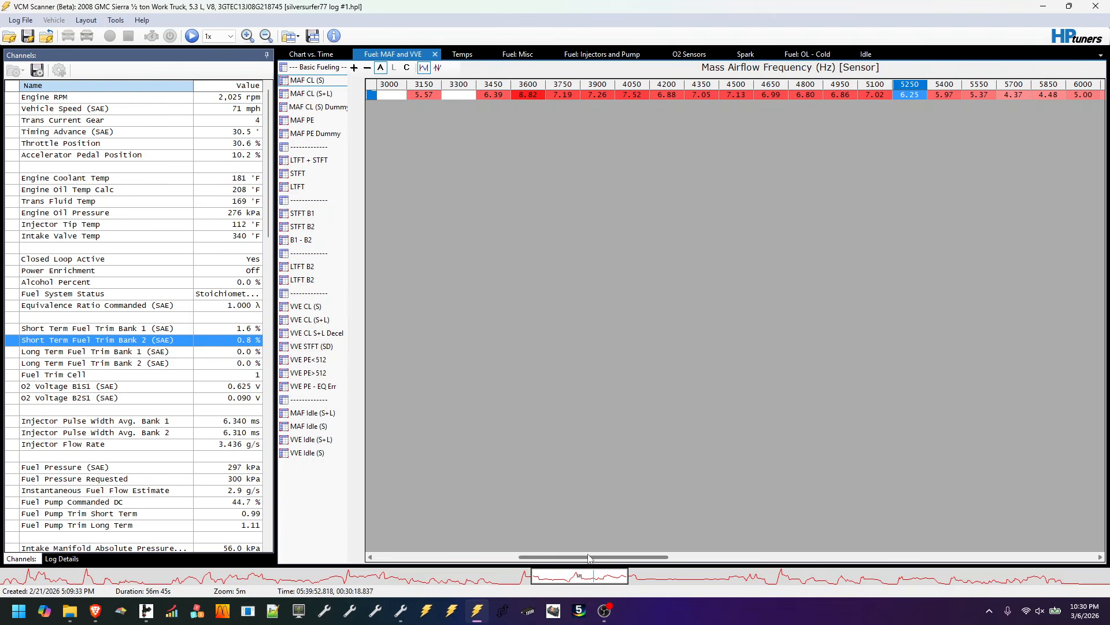
# Switch to VCM Editor and review the Catalyst Over-Temp Enable, LTFT Min ECT, LTFT Max ECT and DoD Enable differences in the comparison log
pyautogui.click(401, 610)
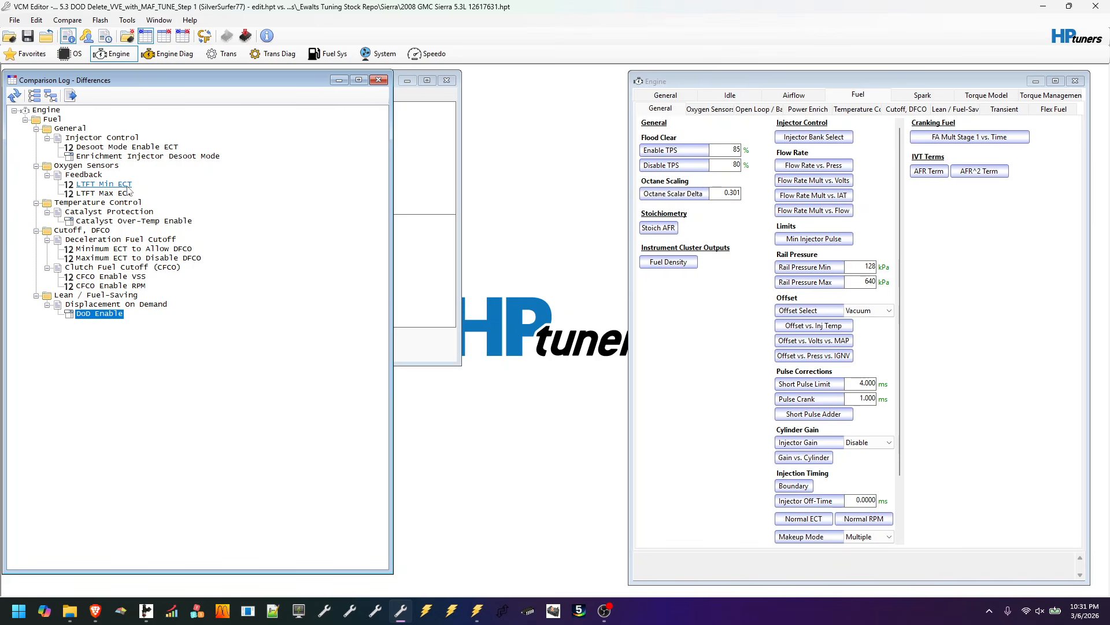
pyautogui.click(142, 223)
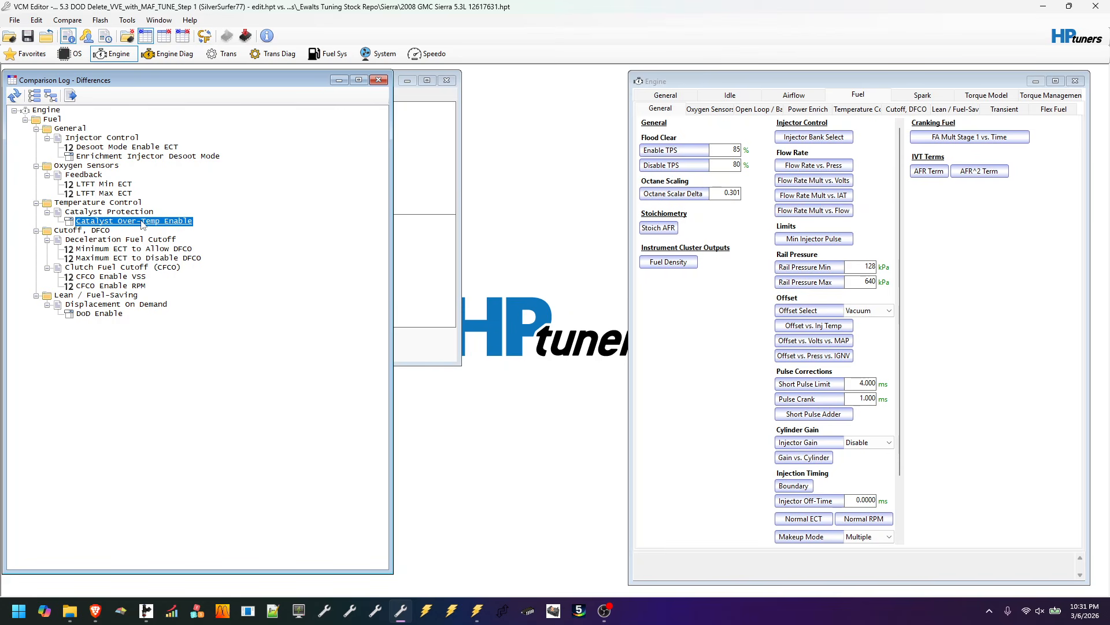
pyautogui.click(124, 185)
pyautogui.click(124, 193)
pyautogui.click(124, 184)
pyautogui.click(124, 193)
pyautogui.click(124, 185)
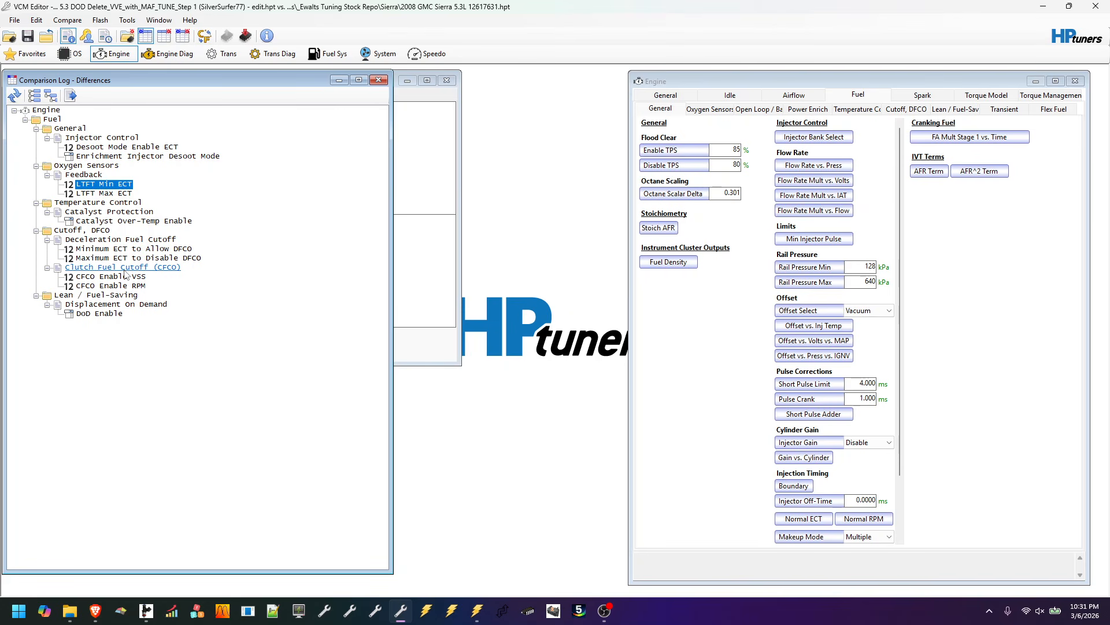
pyautogui.click(116, 314)
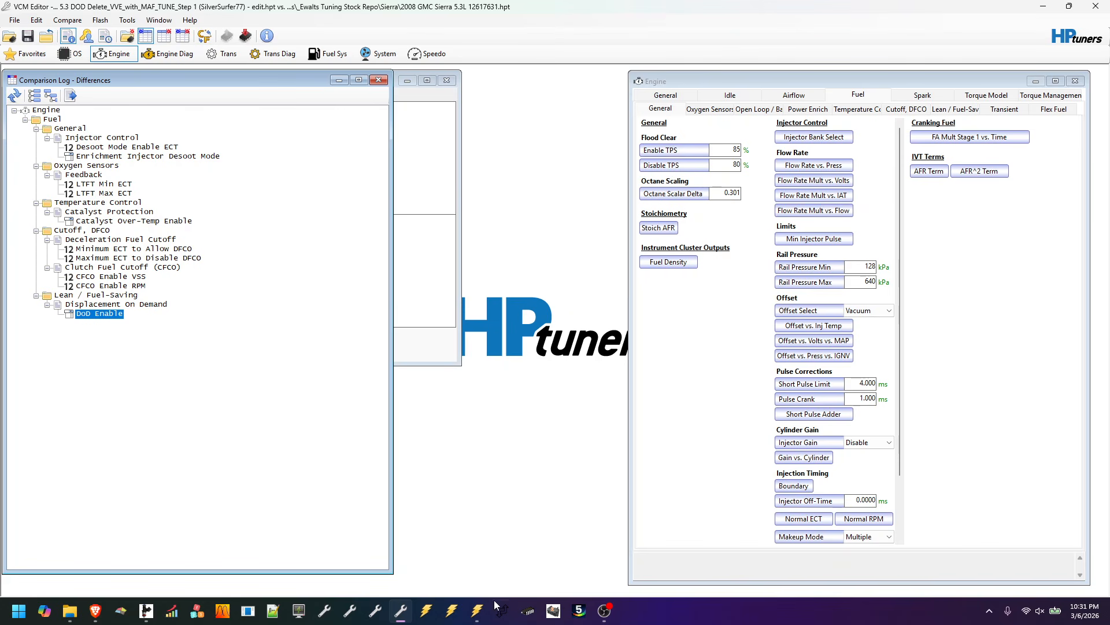
# Return to VCM Scanner's VVE CL (S) graph and check both banks' long term fuel trims at earlier points of the log
pyautogui.click(478, 619)
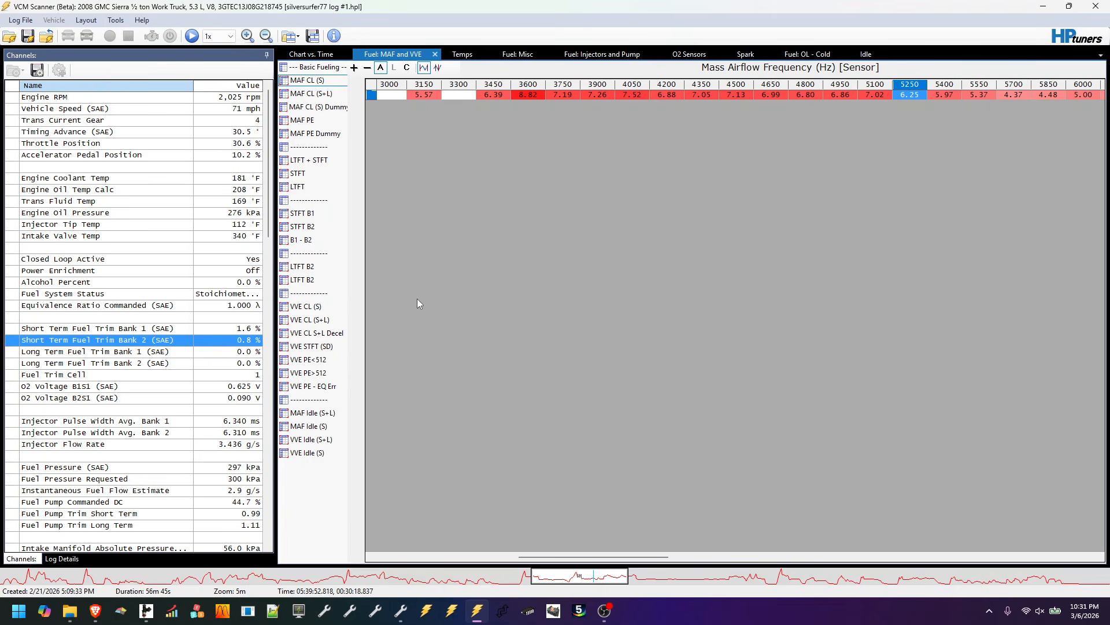
pyautogui.click(329, 311)
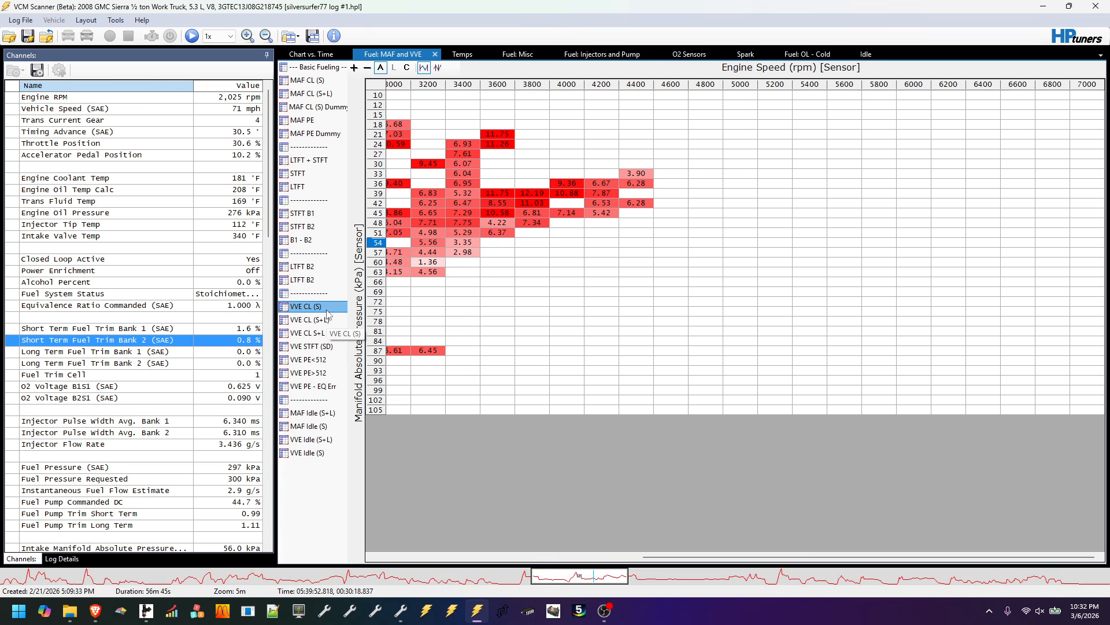
pyautogui.moveTo(114, 352); pyautogui.dragTo(114, 363)
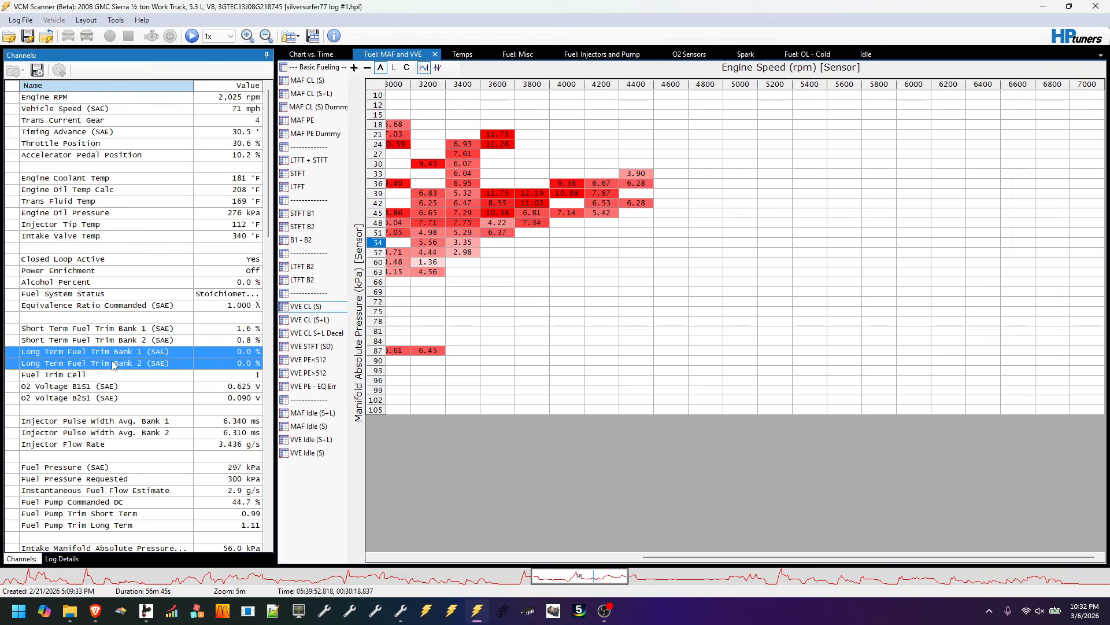
pyautogui.click(585, 577)
pyautogui.moveTo(585, 578); pyautogui.dragTo(461, 583)
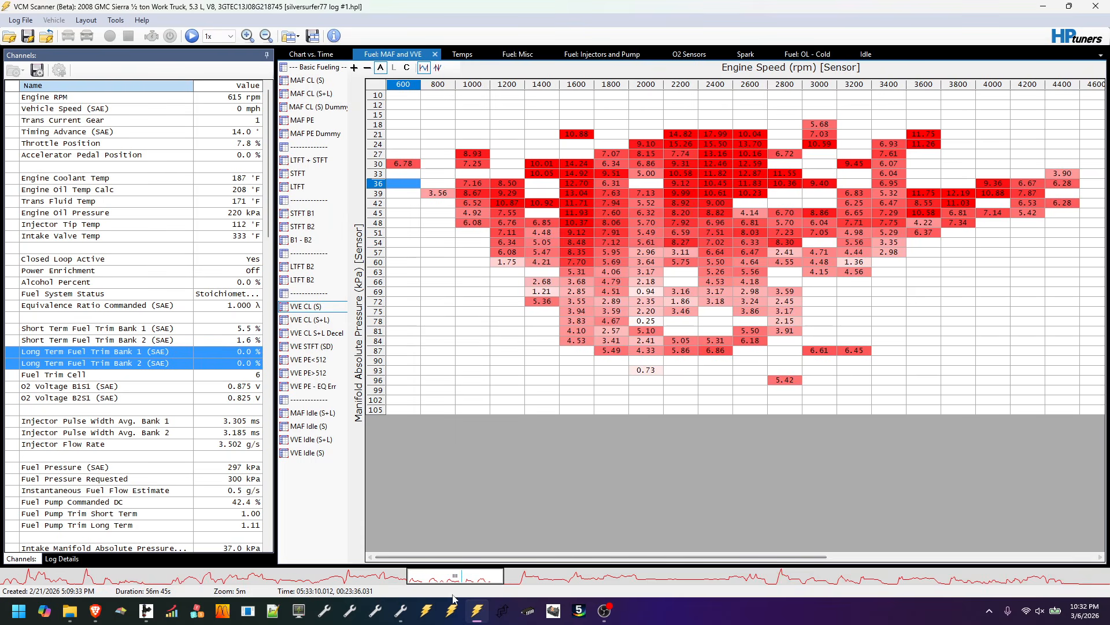
pyautogui.moveTo(452, 580); pyautogui.dragTo(294, 580)
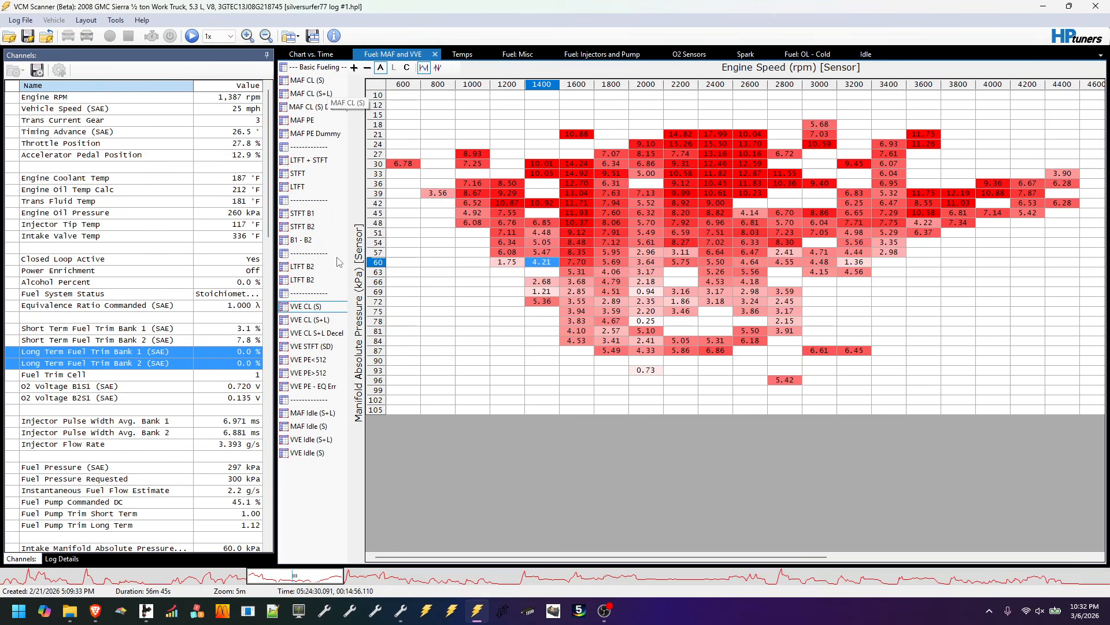
# Compare the MAF CL (S) and MAF CL (S+L) graphs, and return to the VVE CL (S) graph
pyautogui.click(328, 81)
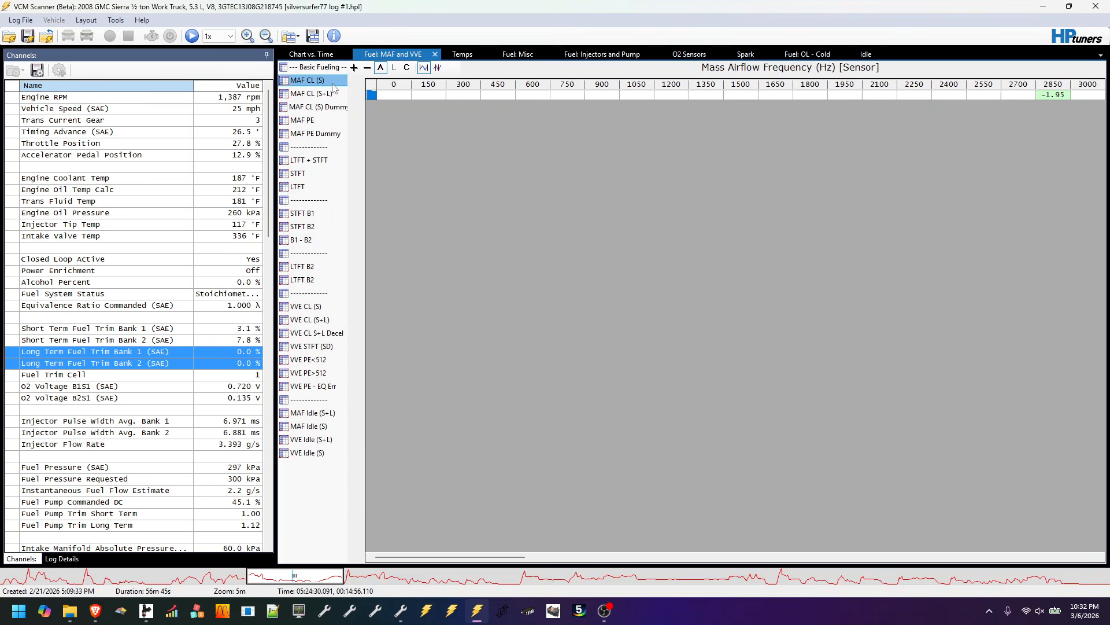
pyautogui.click(336, 97)
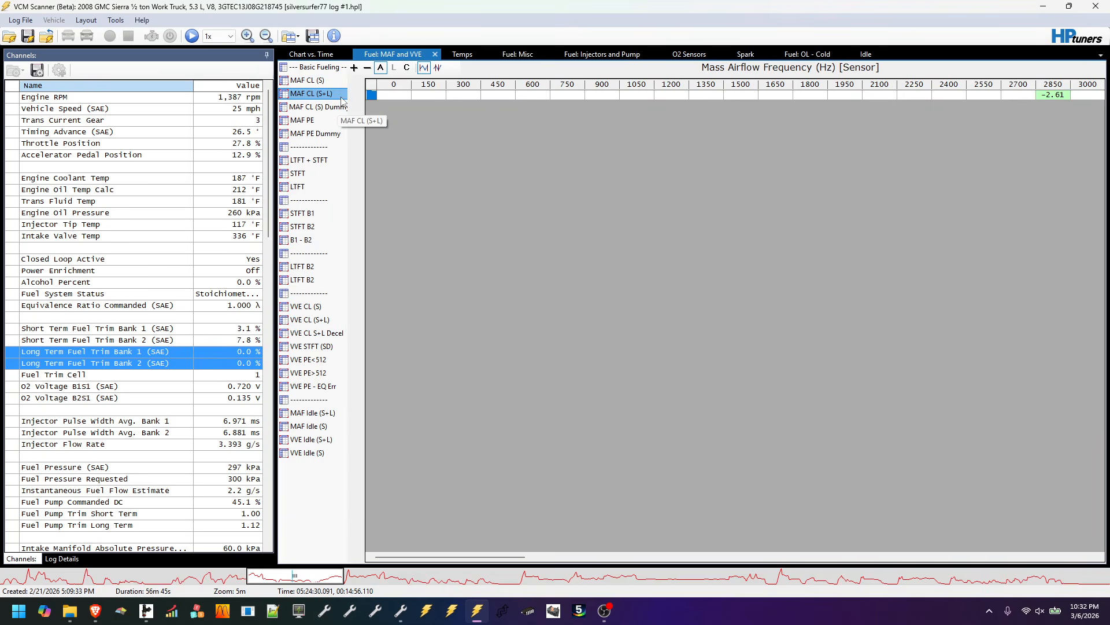
pyautogui.click(313, 306)
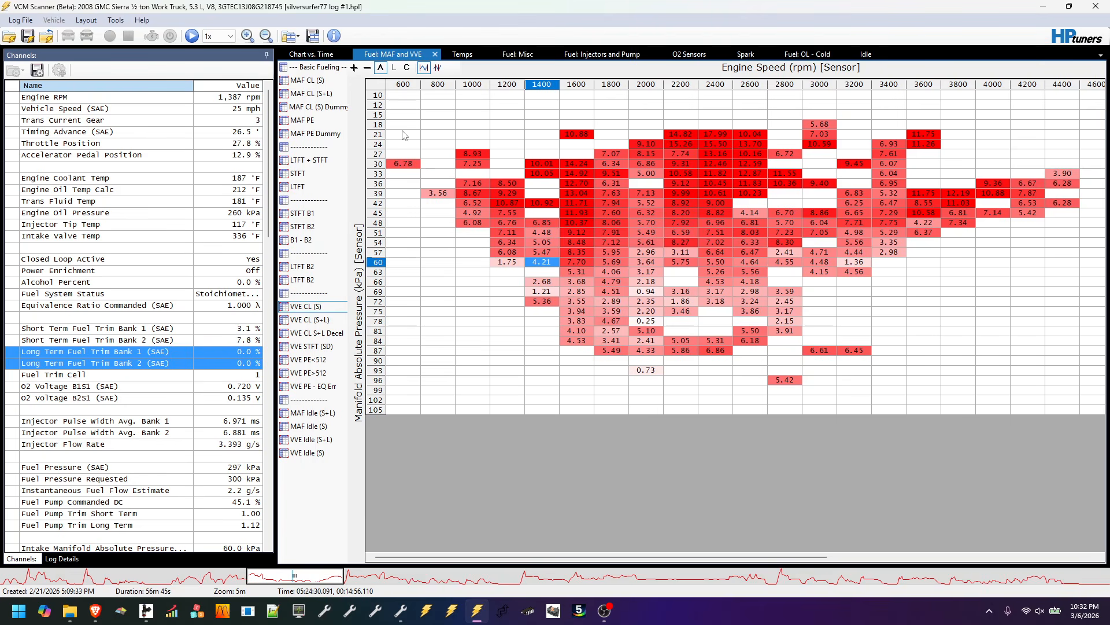
# Examine the VVE CL (S) table's axis layout along the 600 rpm column and the 10 kPa row
pyautogui.moveTo(403, 95); pyautogui.dragTo(397, 415)
pyautogui.moveTo(406, 324); pyautogui.dragTo(423, 137)
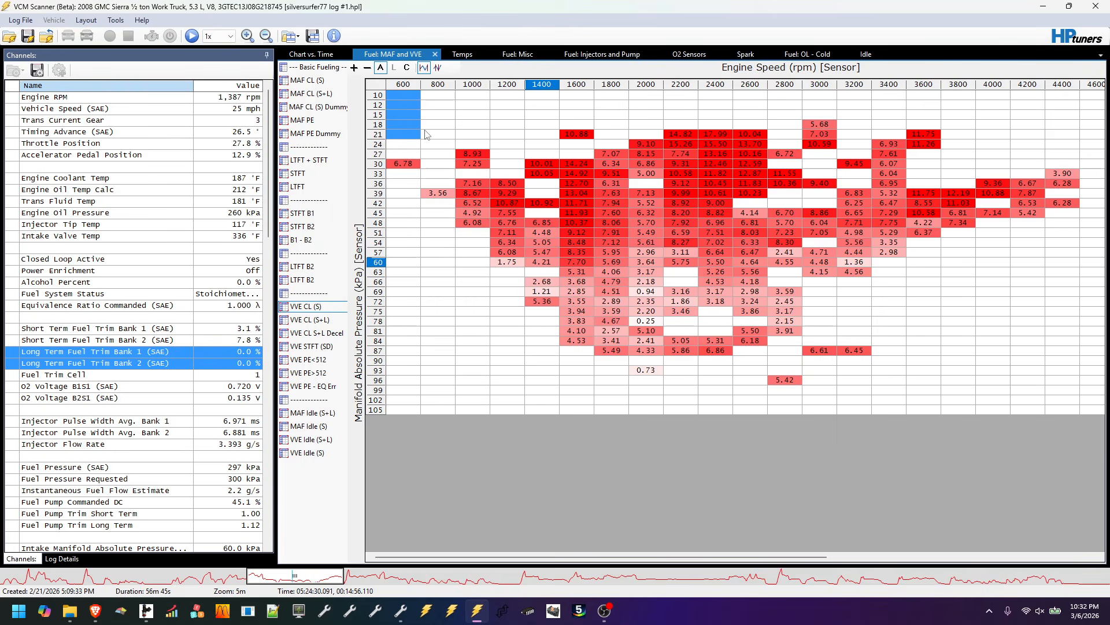
pyautogui.click(438, 114)
pyautogui.moveTo(410, 100); pyautogui.dragTo(887, 100)
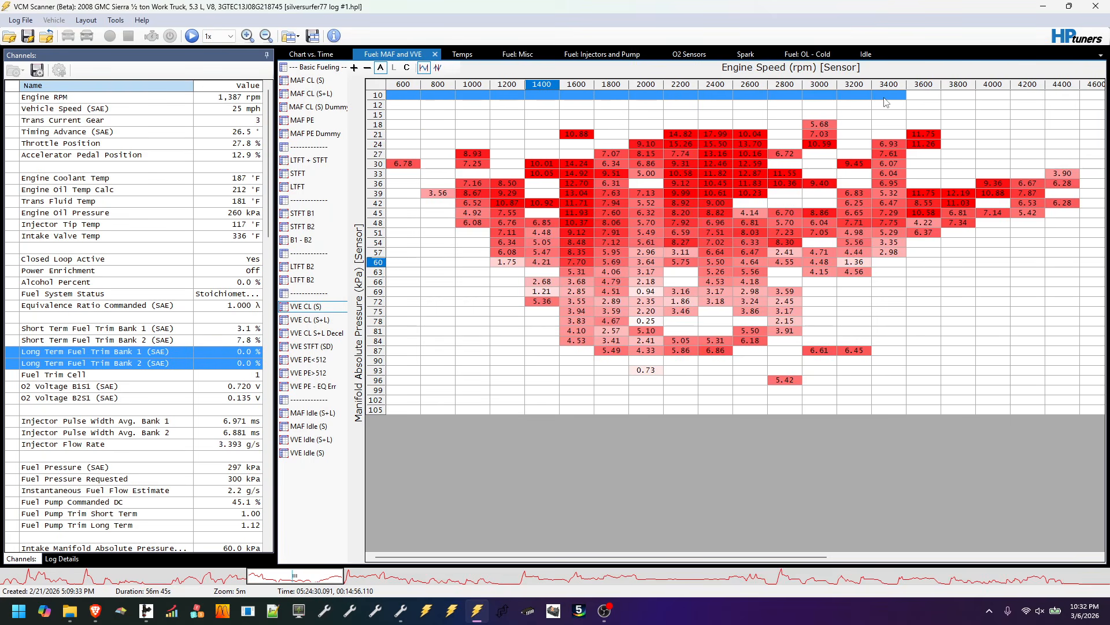
pyautogui.click(462, 334)
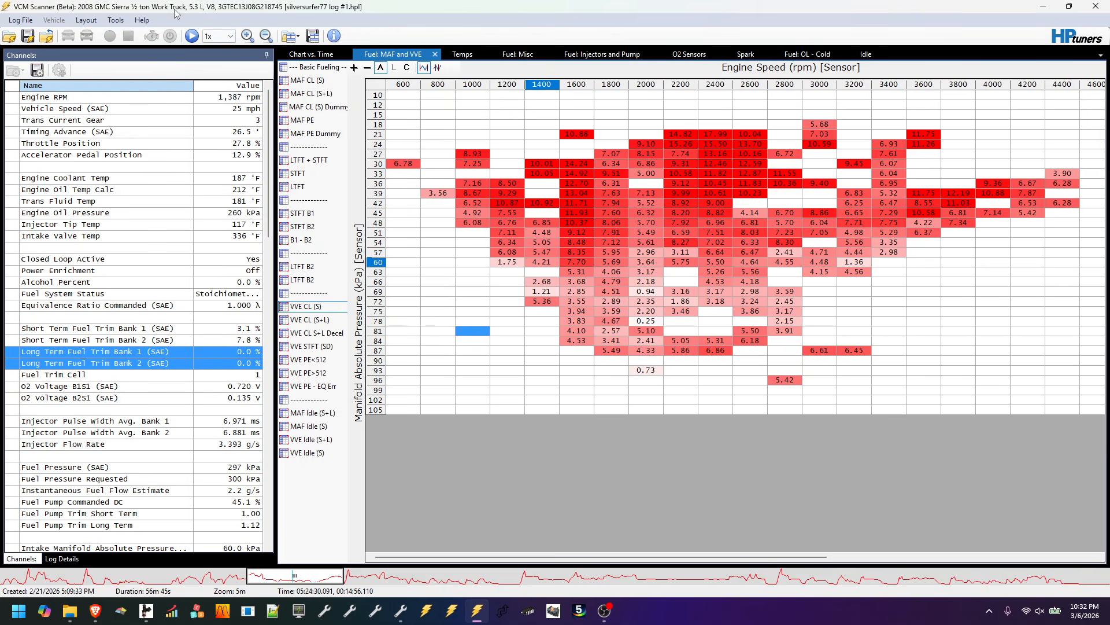
# Add a new graph display to the layout and dock it as a tab alongside the existing chart pages
pyautogui.click(116, 20)
pyautogui.moveTo(97, 23)
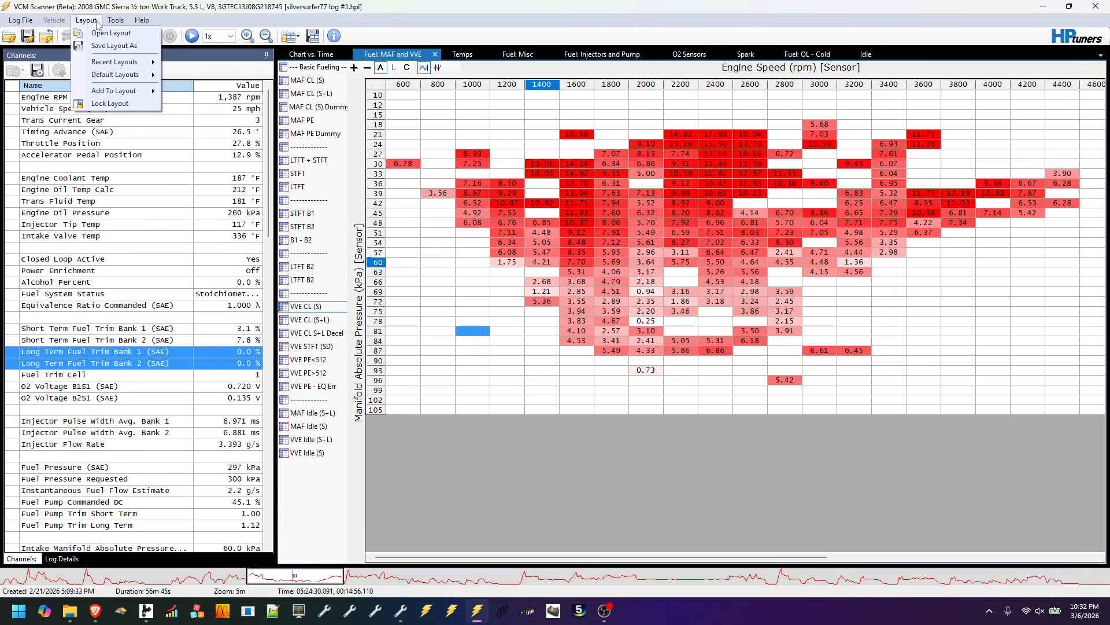
pyautogui.moveTo(118, 93)
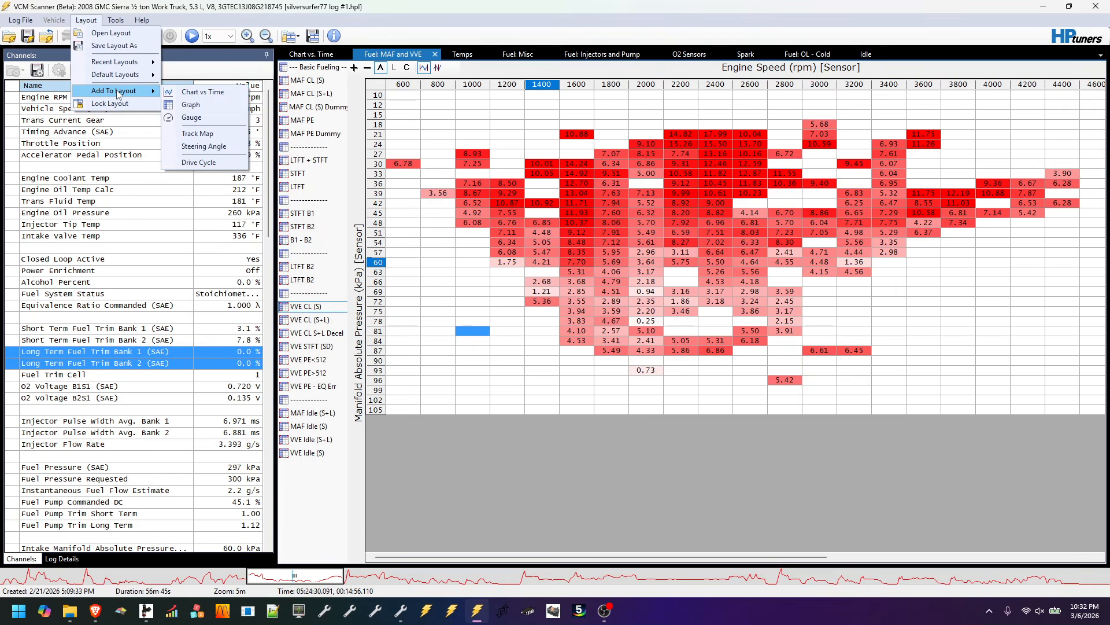
pyautogui.click(183, 106)
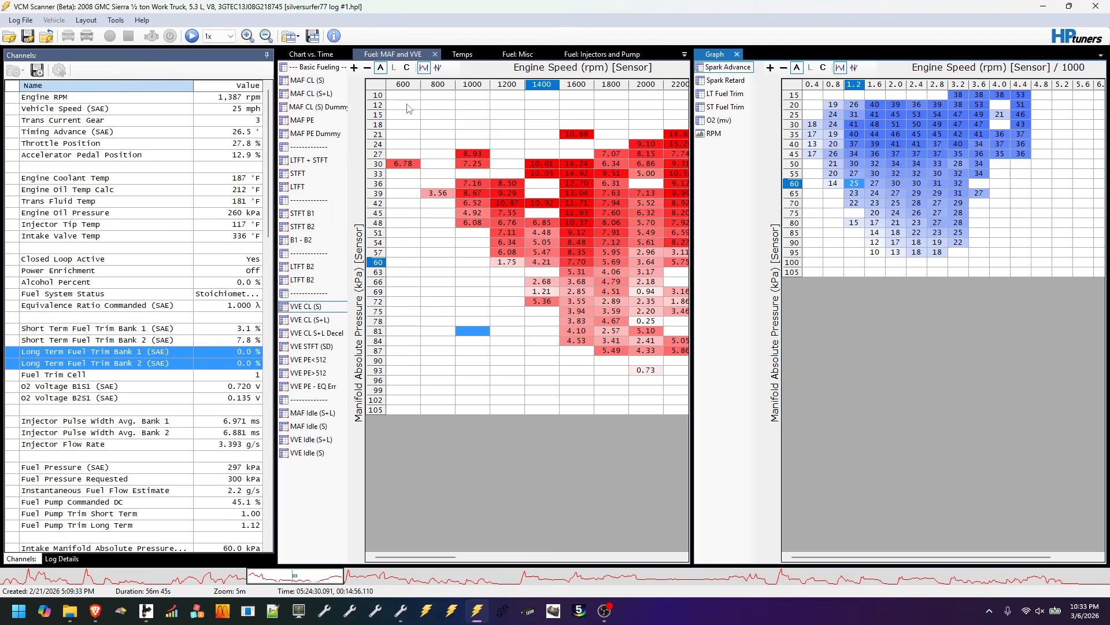
pyautogui.moveTo(723, 54); pyautogui.dragTo(486, 305)
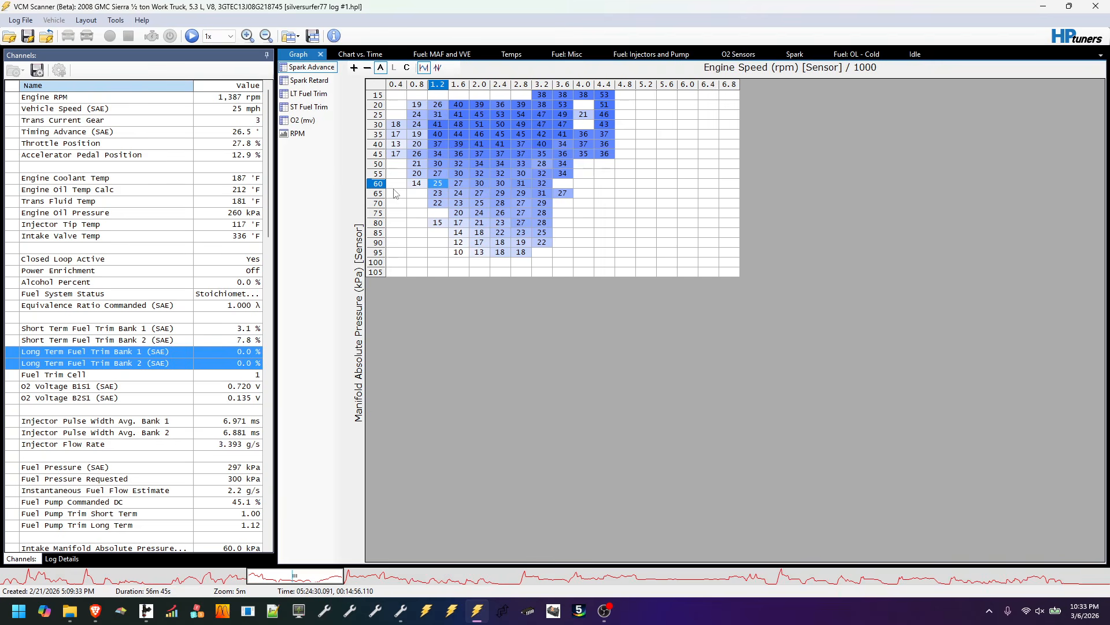
# Open the new graph's layout editor and remove all its default graphs, from Spark Advance to RPM
pyautogui.rightClick(328, 81)
pyautogui.click(350, 115)
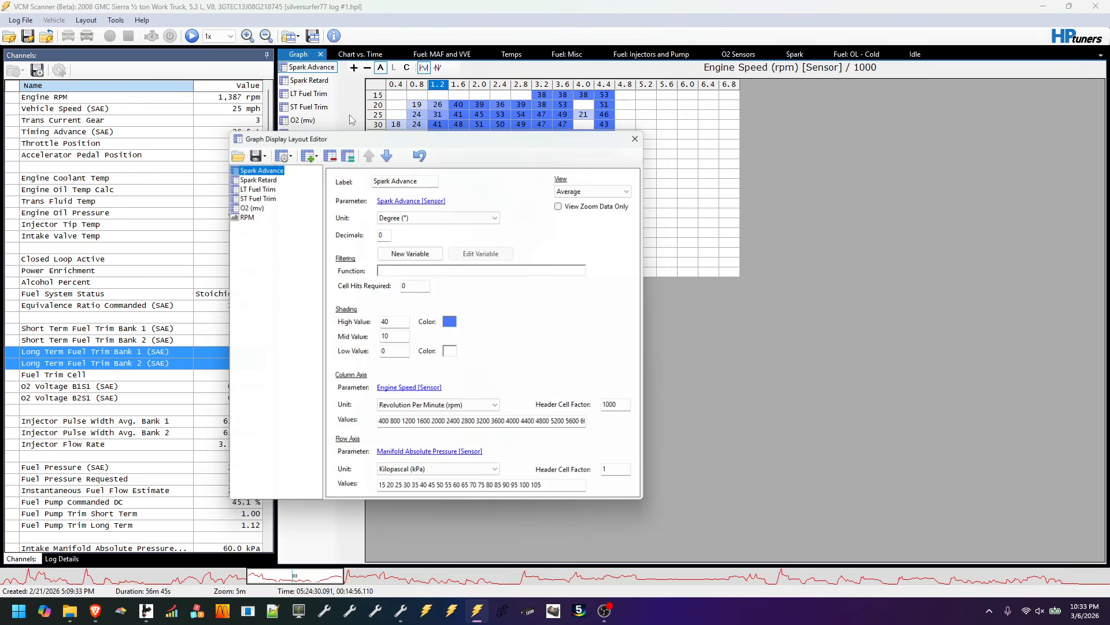
pyautogui.click(327, 150)
pyautogui.click(327, 149)
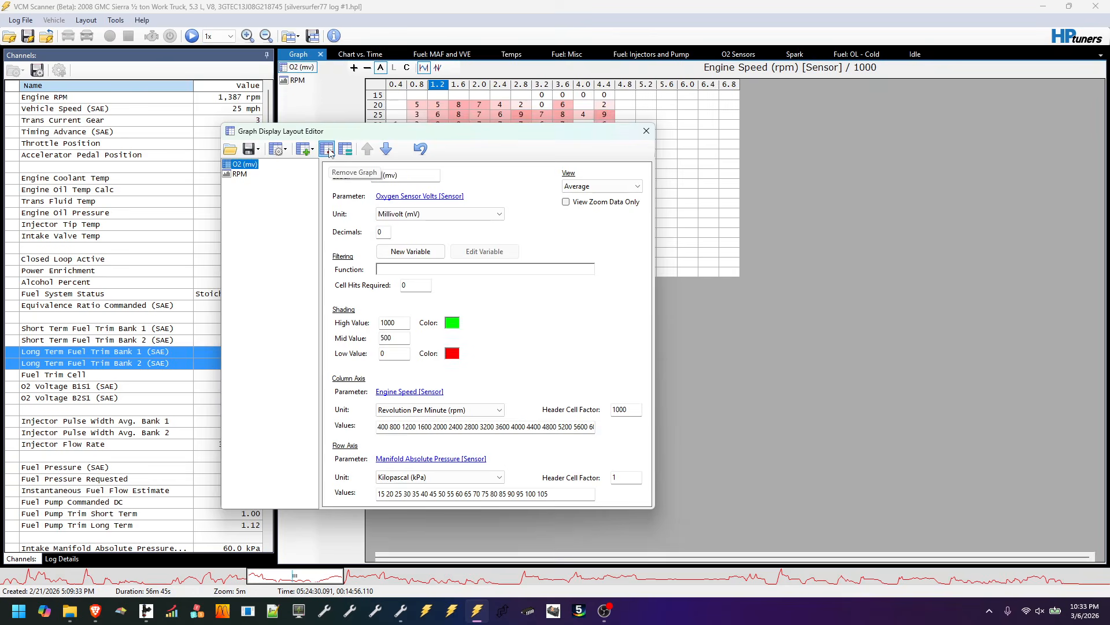
pyautogui.click(328, 149)
pyautogui.click(327, 149)
# Add a new table to the empty graph display and label it VVE S
pyautogui.click(312, 152)
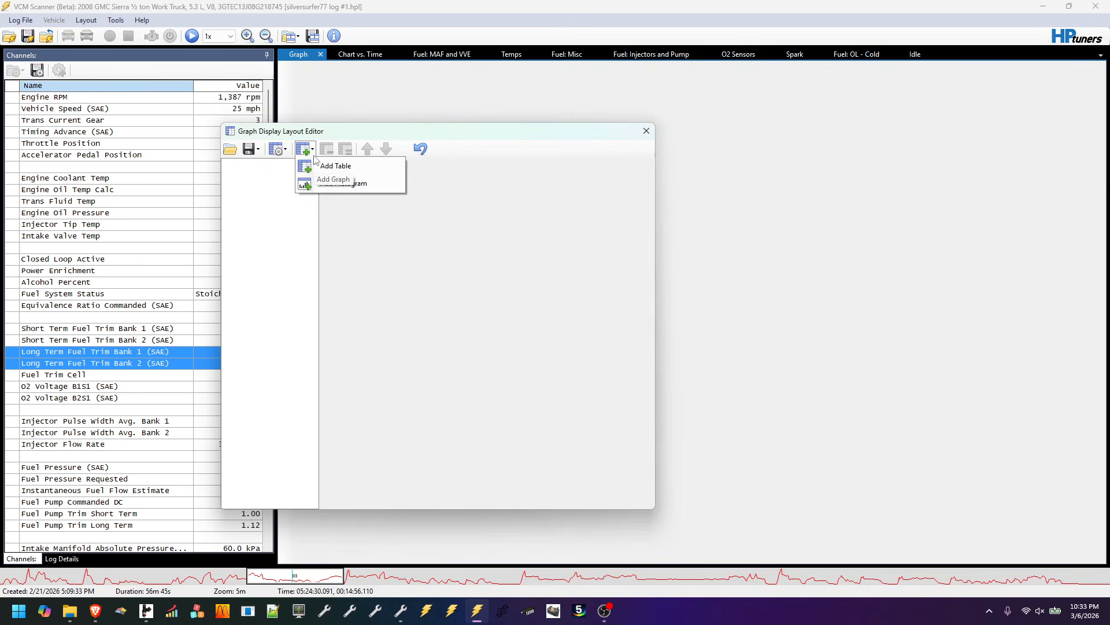
pyautogui.click(325, 165)
pyautogui.press('Tab')
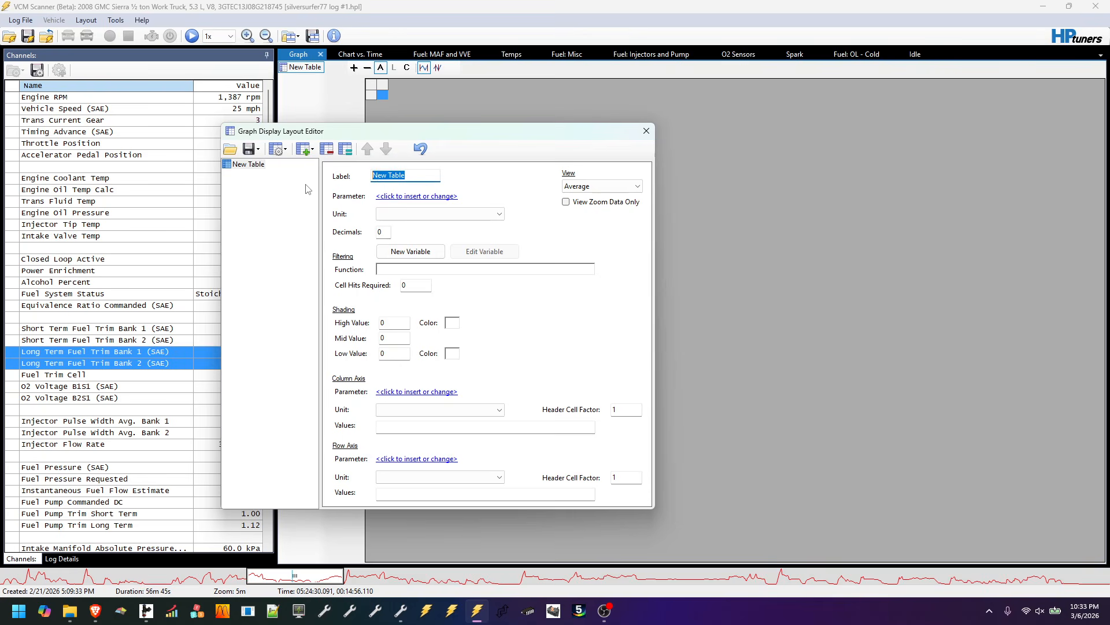
pyautogui.write('VVE S')
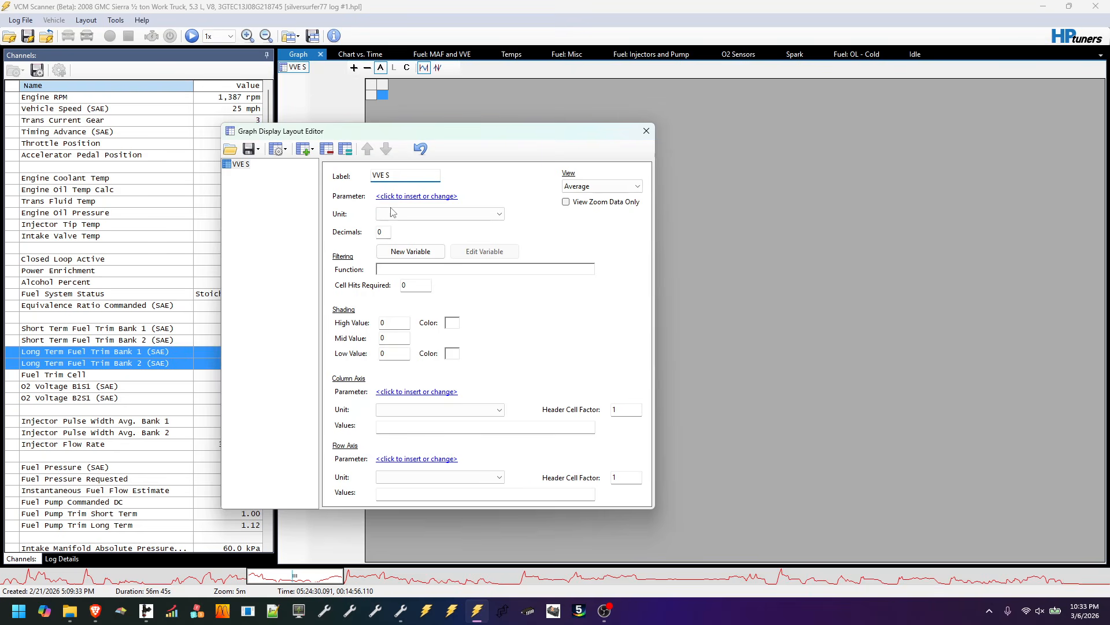
# Open the VVE S table's parameter selection, filter it by vve, and highlight the user-defined VVE CL STFT Only and VVE CL (w LTFT) maths
pyautogui.moveTo(430, 138); pyautogui.dragTo(615, 116)
pyautogui.click(605, 175)
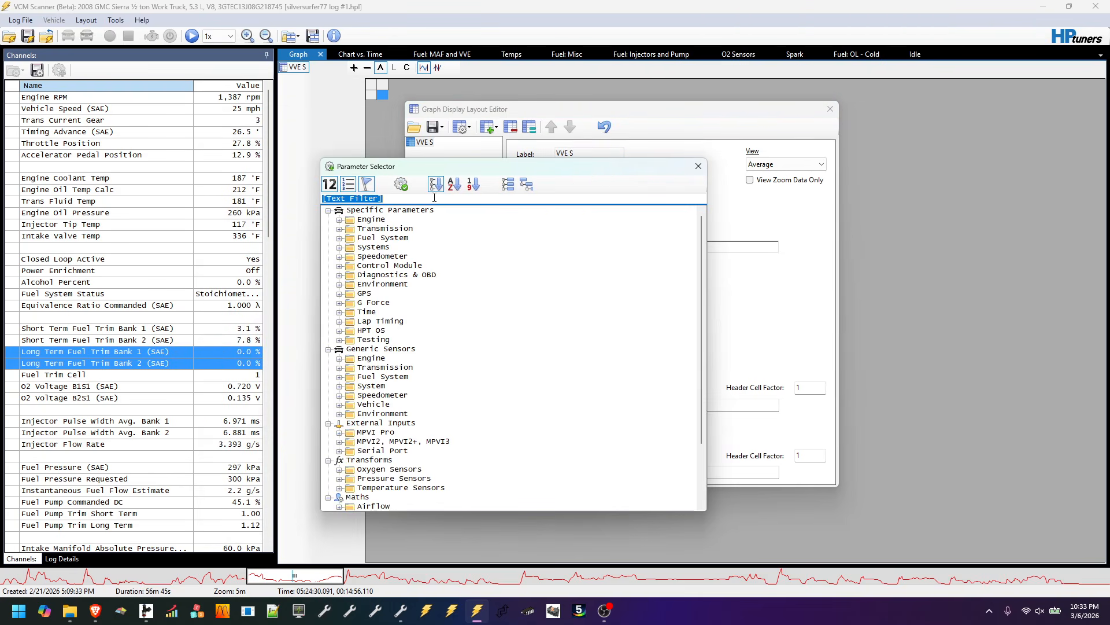
pyautogui.write('ve')
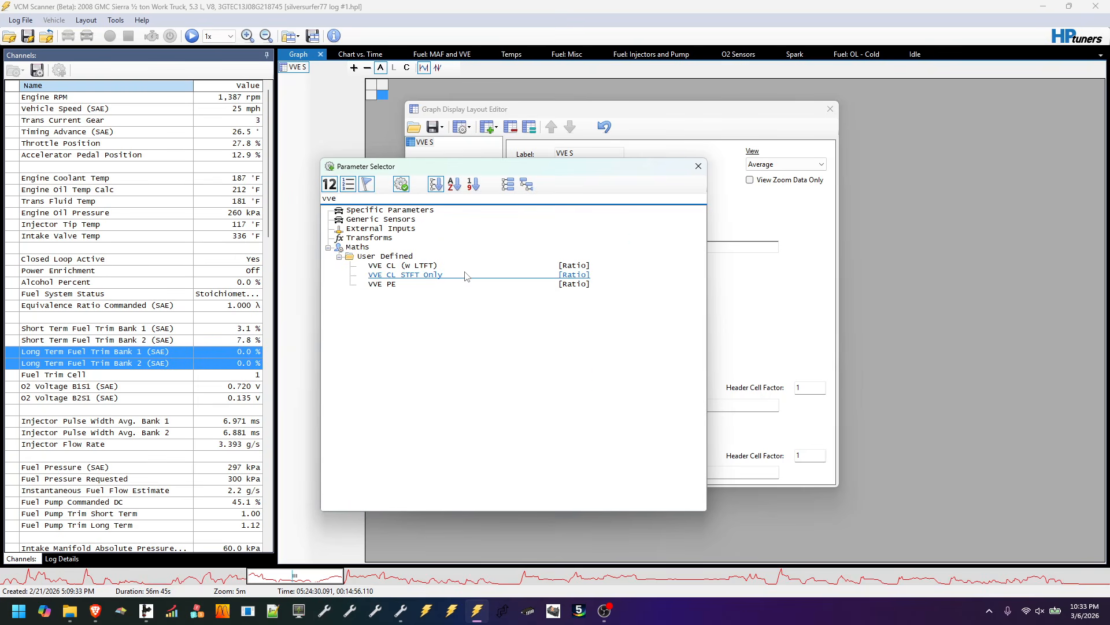
pyautogui.click(404, 276)
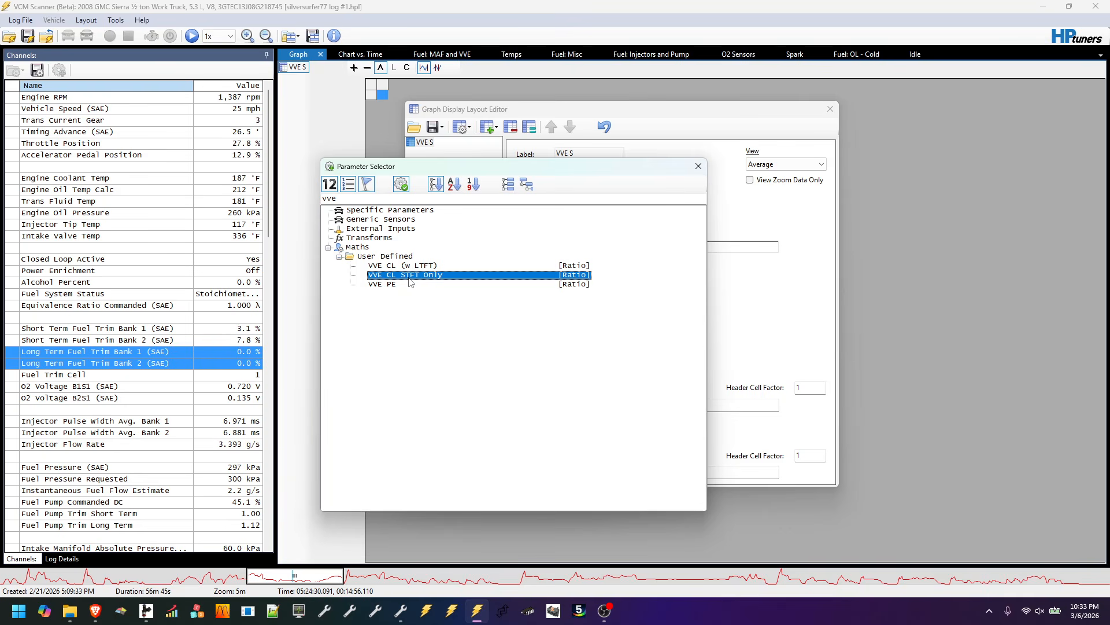
pyautogui.click(426, 267)
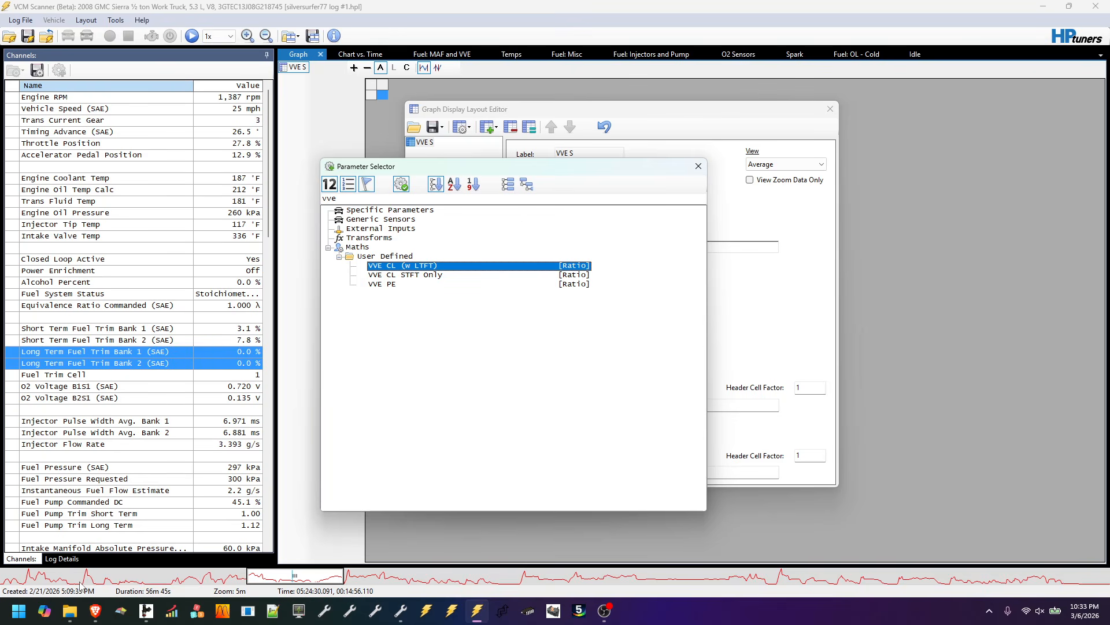
# Switch to the browser and enlarge the HP Tuners forum thread "Tuning MAF and VVE at the Same Time" to read its first post
pyautogui.click(176, 560)
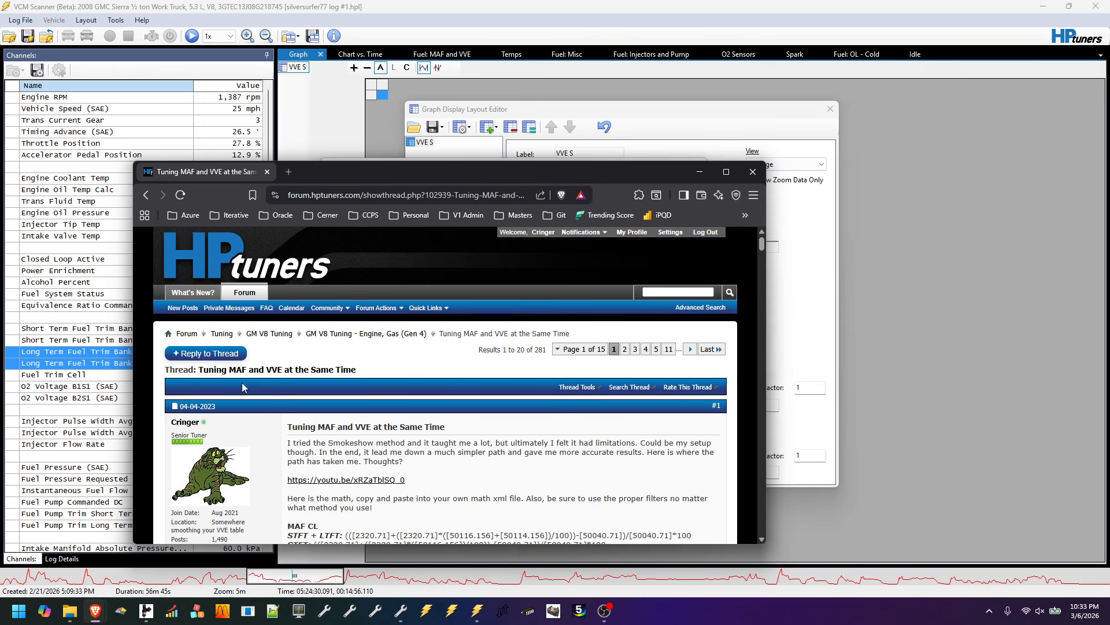
pyautogui.click(727, 173)
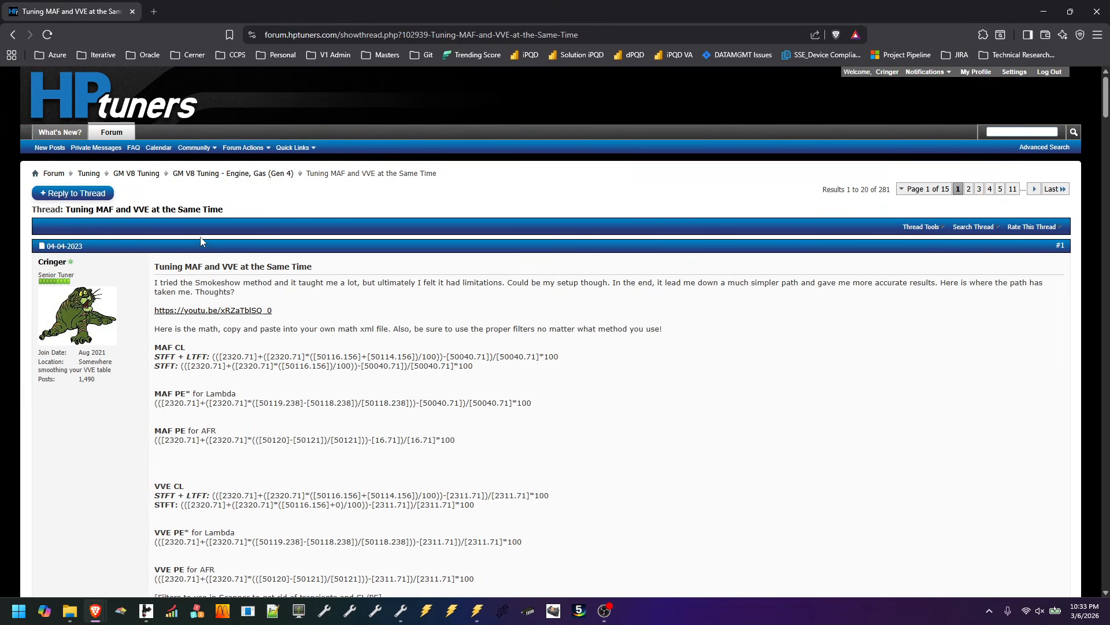
pyautogui.moveTo(234, 211); pyautogui.dragTo(94, 217)
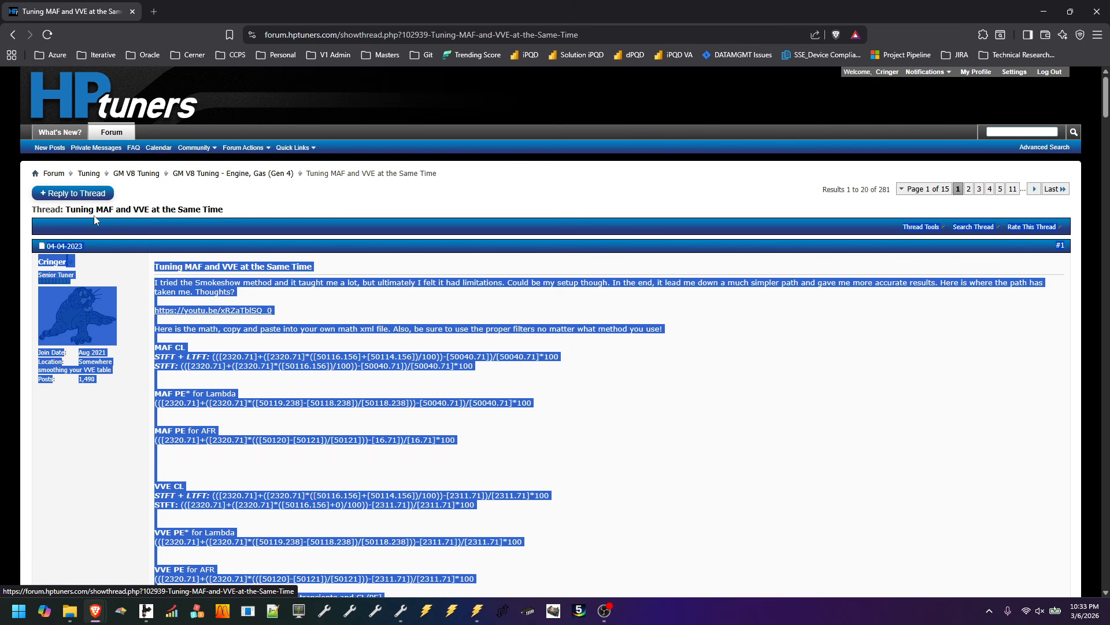
pyautogui.click(328, 307)
pyautogui.scroll(1, 328, 307)
pyautogui.scroll(4, 328, 311)
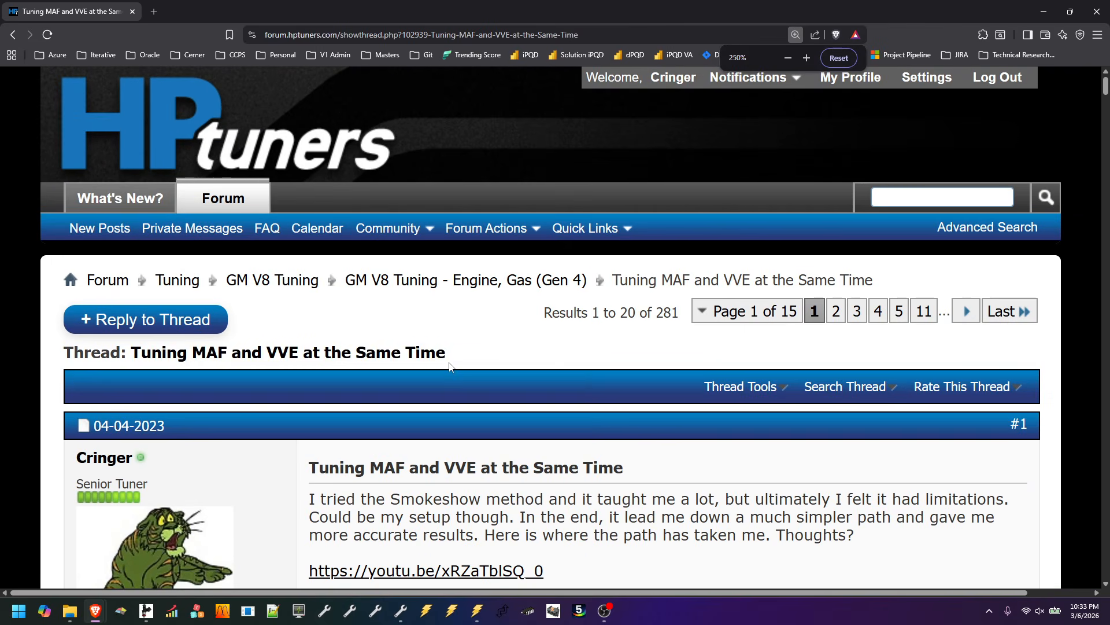
pyautogui.scroll(2, 536, 364)
pyautogui.scroll(-3, 535, 364)
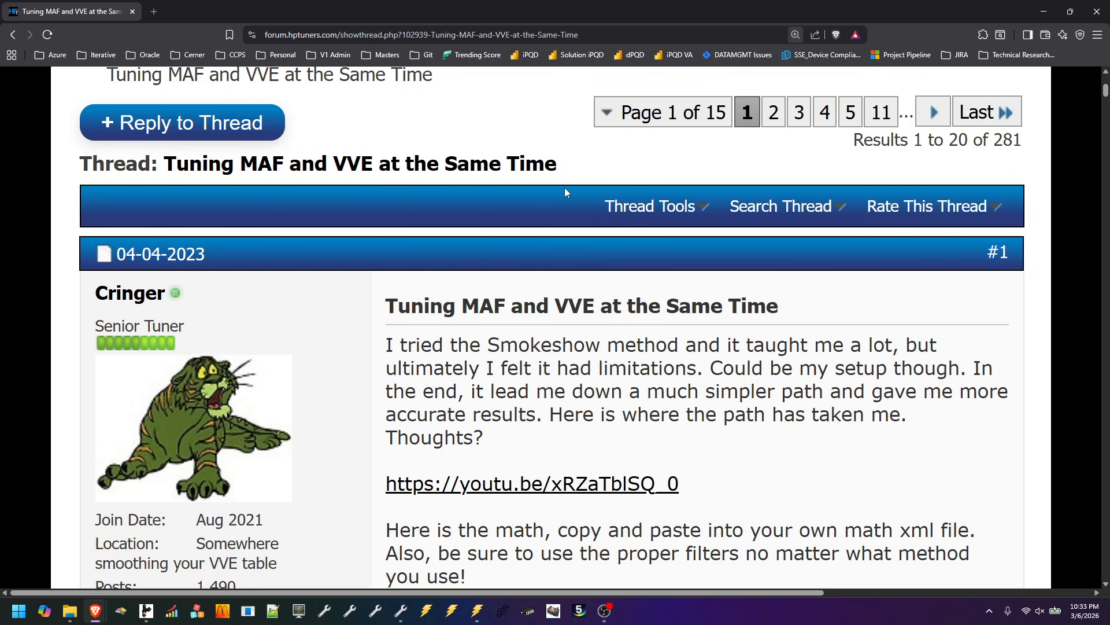
# Read the first post's MAF formulas, comparing the STFT + LTFT and STFT-only closed-loop versions with the PE ones
pyautogui.moveTo(561, 168); pyautogui.dragTo(164, 169)
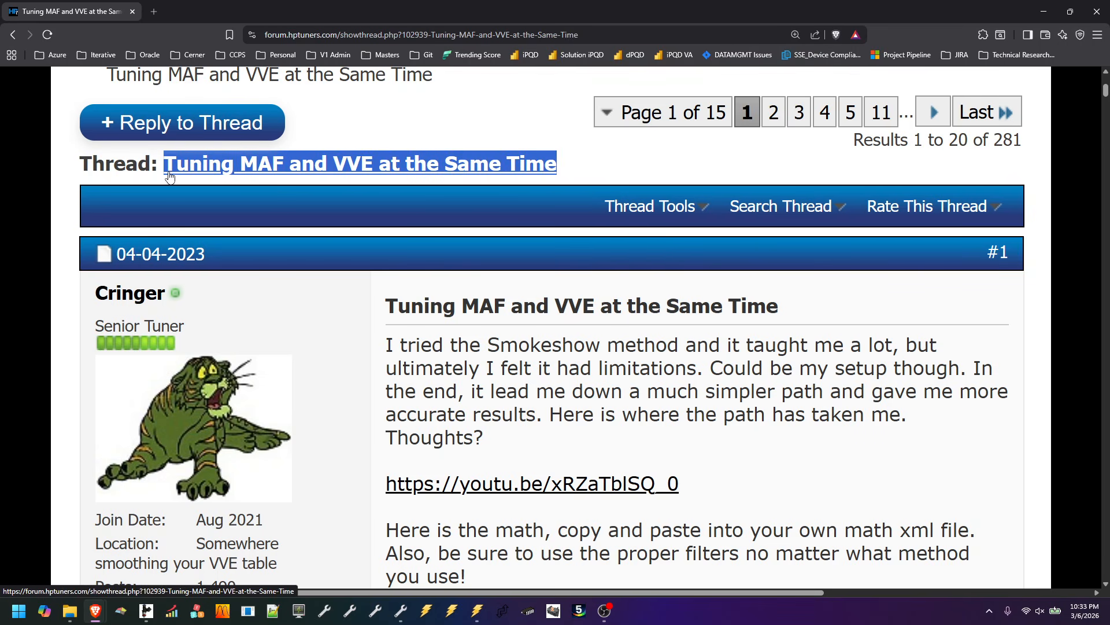
pyautogui.scroll(-1, 545, 414)
pyautogui.scroll(-6, 546, 414)
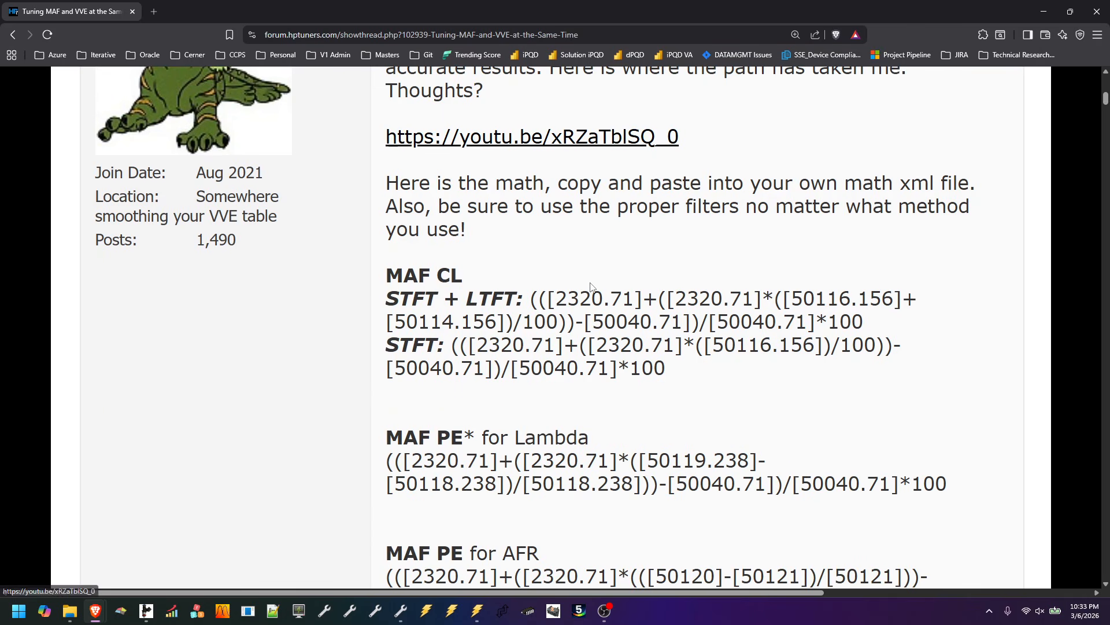
pyautogui.moveTo(689, 375); pyautogui.dragTo(398, 298)
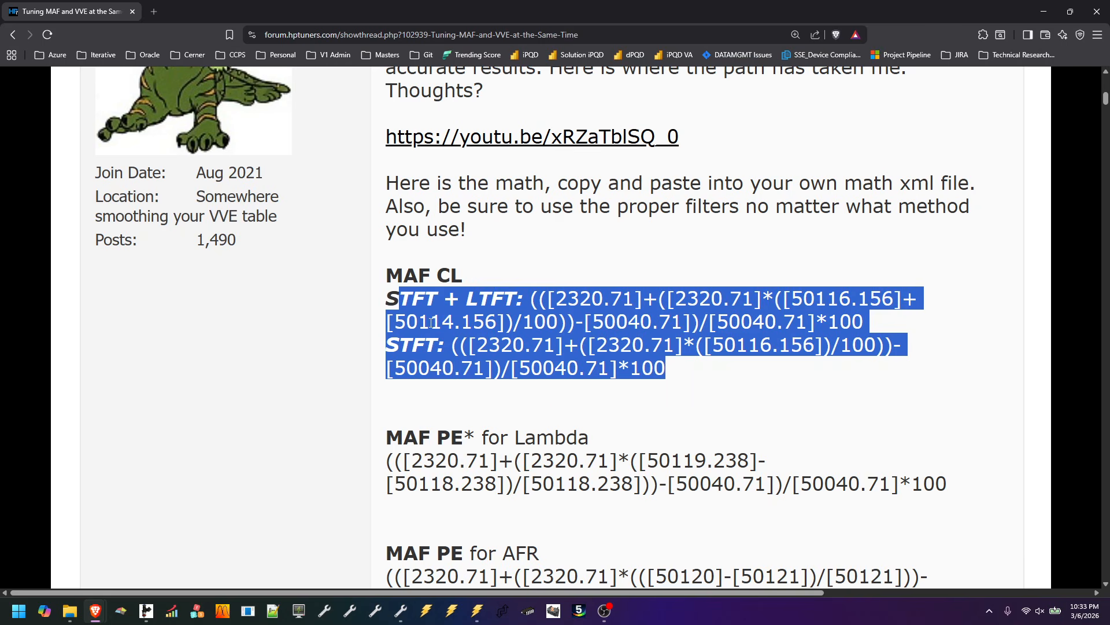
pyautogui.click(436, 337)
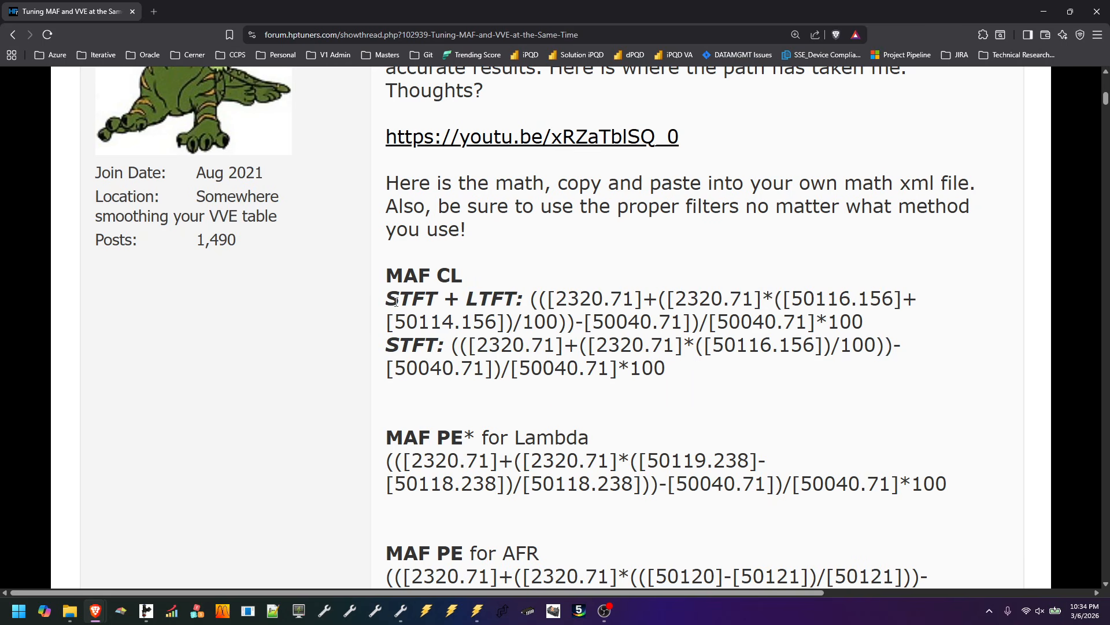
pyautogui.moveTo(387, 299); pyautogui.dragTo(885, 328)
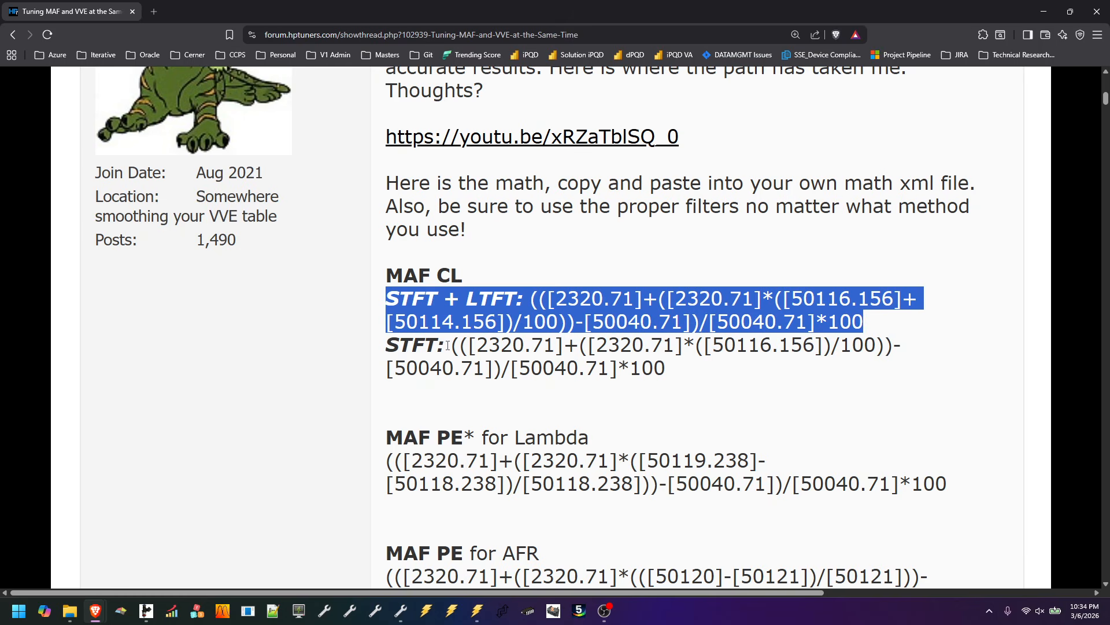
pyautogui.moveTo(386, 345); pyautogui.dragTo(678, 369)
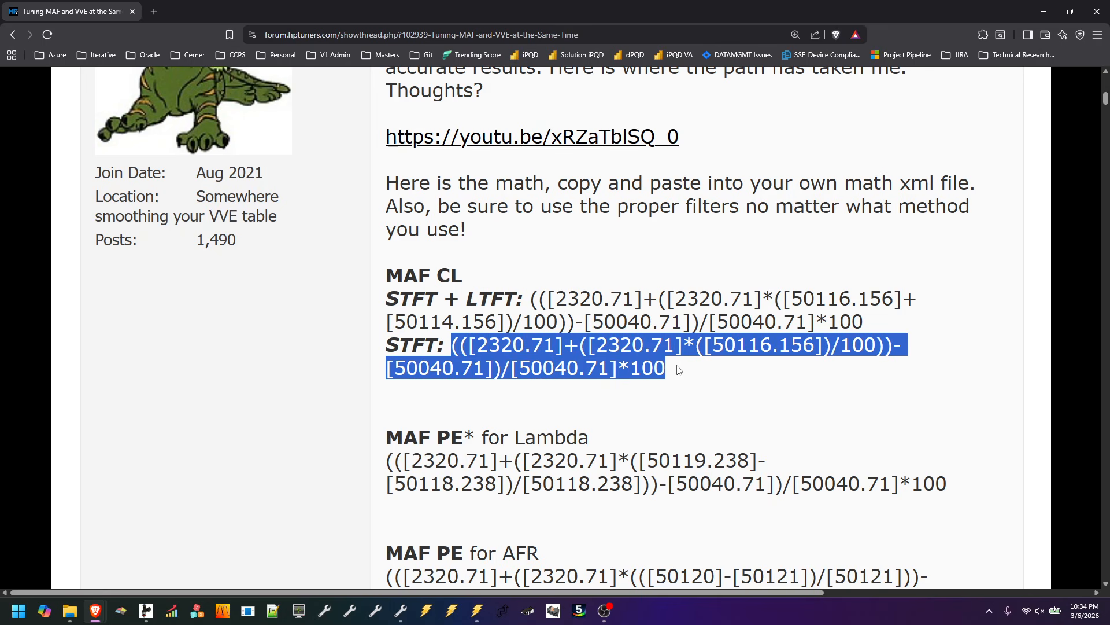
pyautogui.scroll(-3, 491, 377)
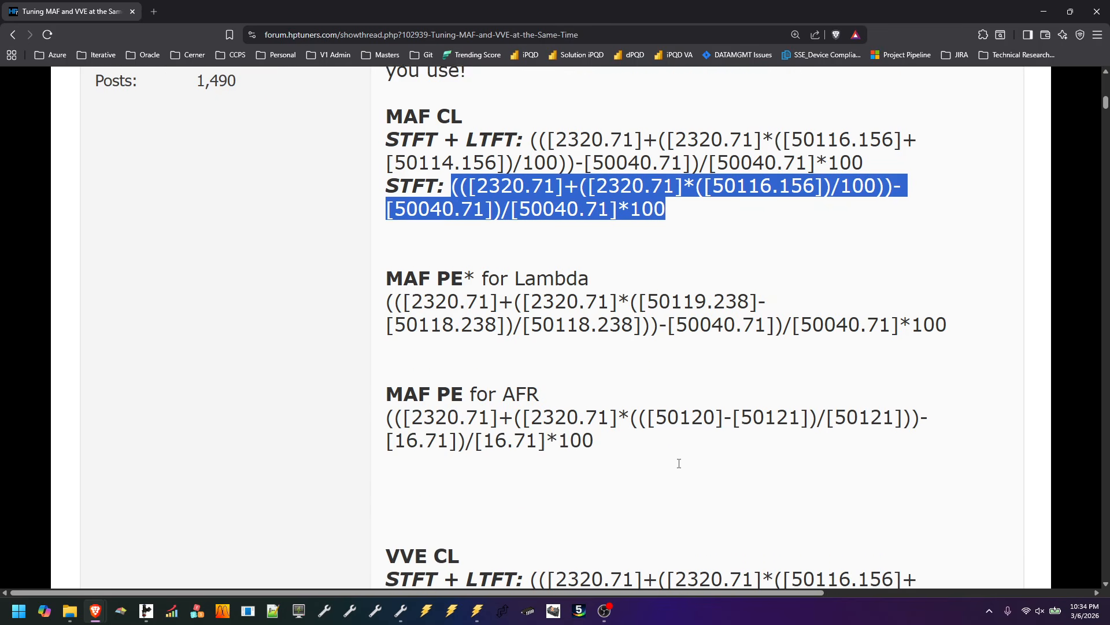
pyautogui.moveTo(464, 382); pyautogui.dragTo(444, 386)
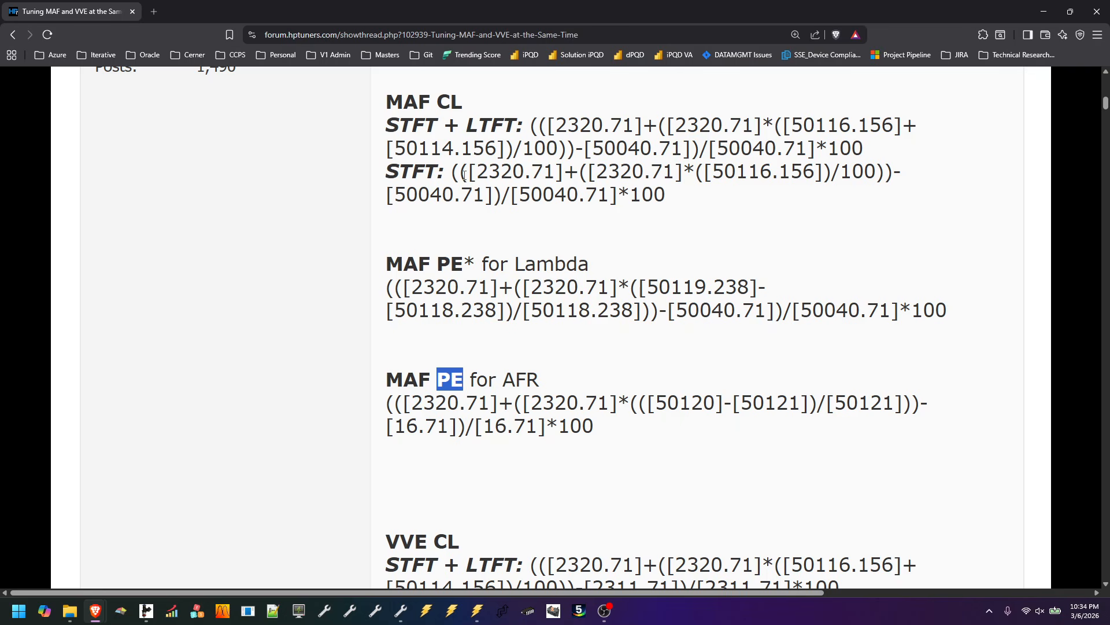
pyautogui.moveTo(385, 102); pyautogui.dragTo(435, 98)
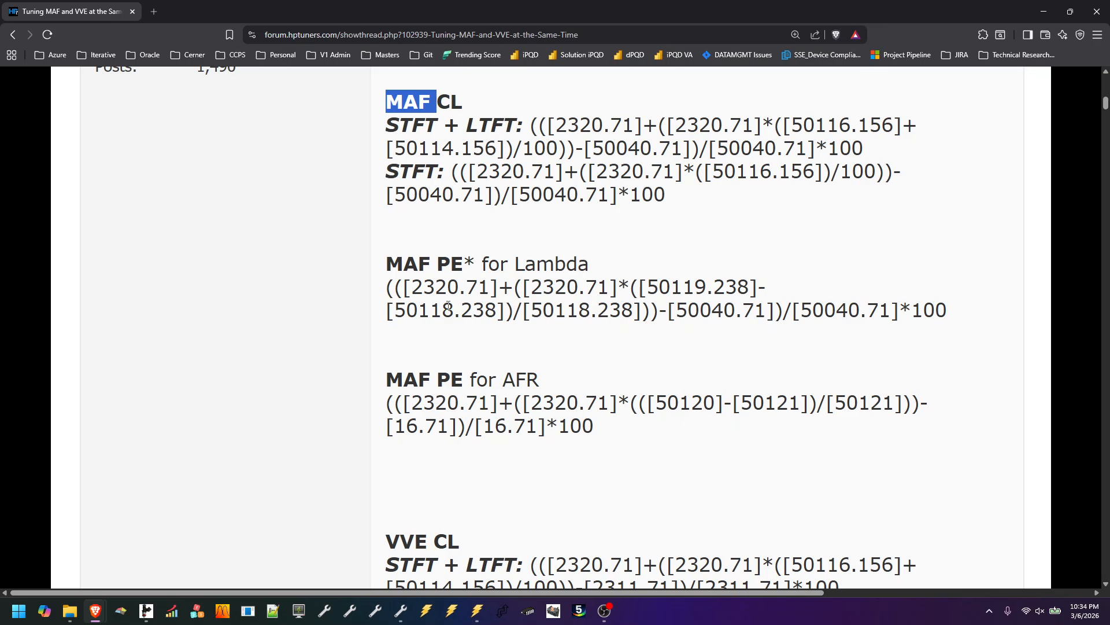
# Review the post's VVE formulas and CL filters, highlighting the new filter that uses Commanded EQ Ratio
pyautogui.scroll(-5, 448, 305)
pyautogui.moveTo(393, 253); pyautogui.dragTo(470, 258)
pyautogui.scroll(-8, 481, 376)
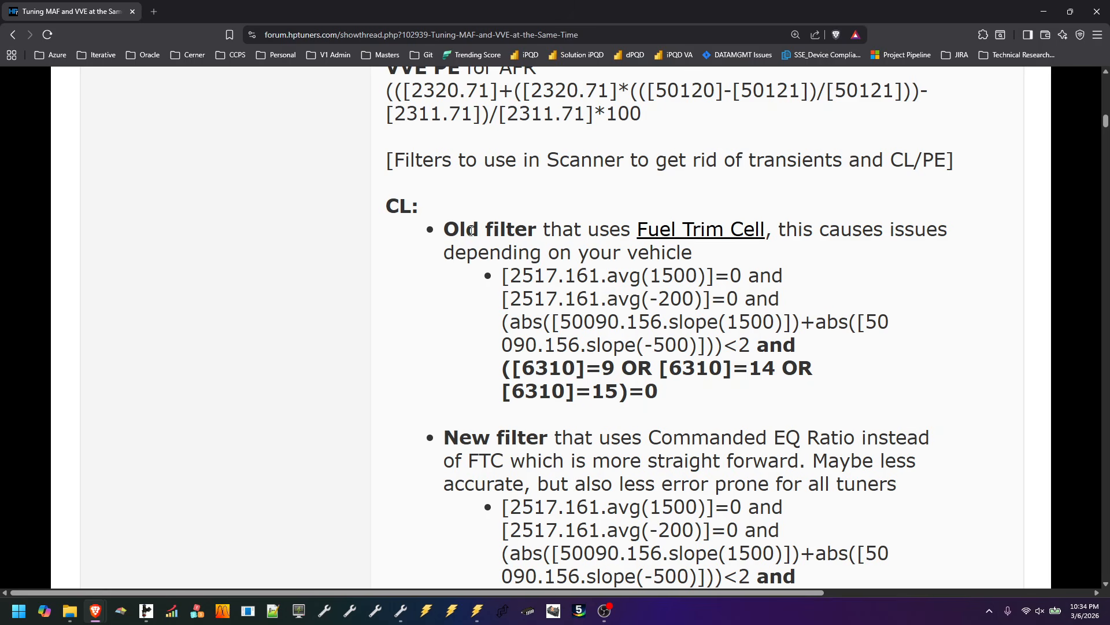
pyautogui.moveTo(639, 229); pyautogui.dragTo(772, 231)
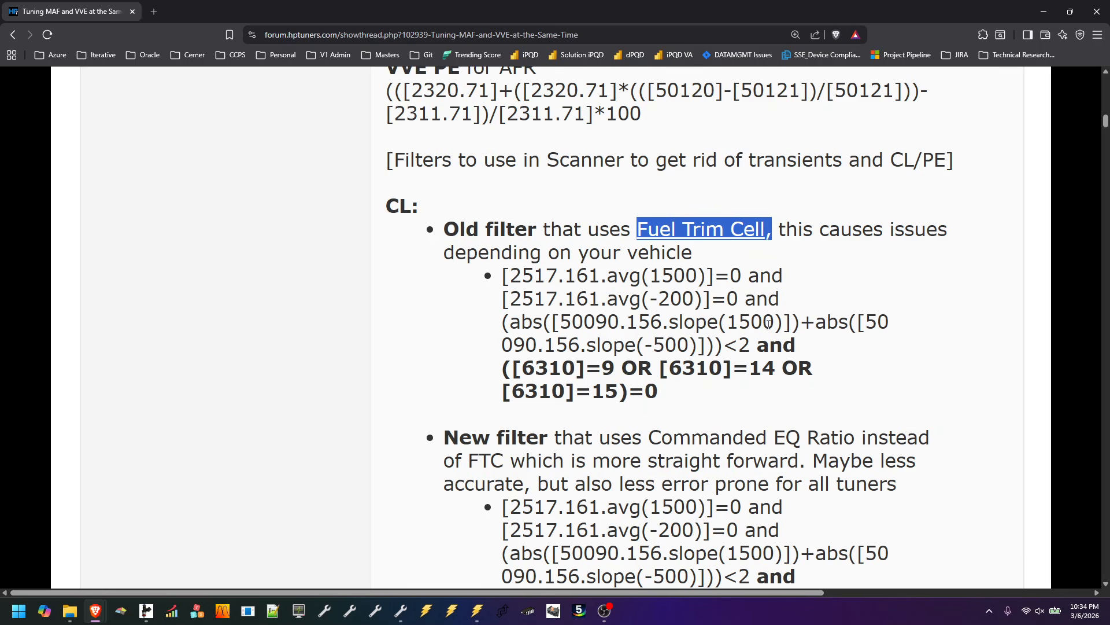
pyautogui.scroll(-3, 768, 324)
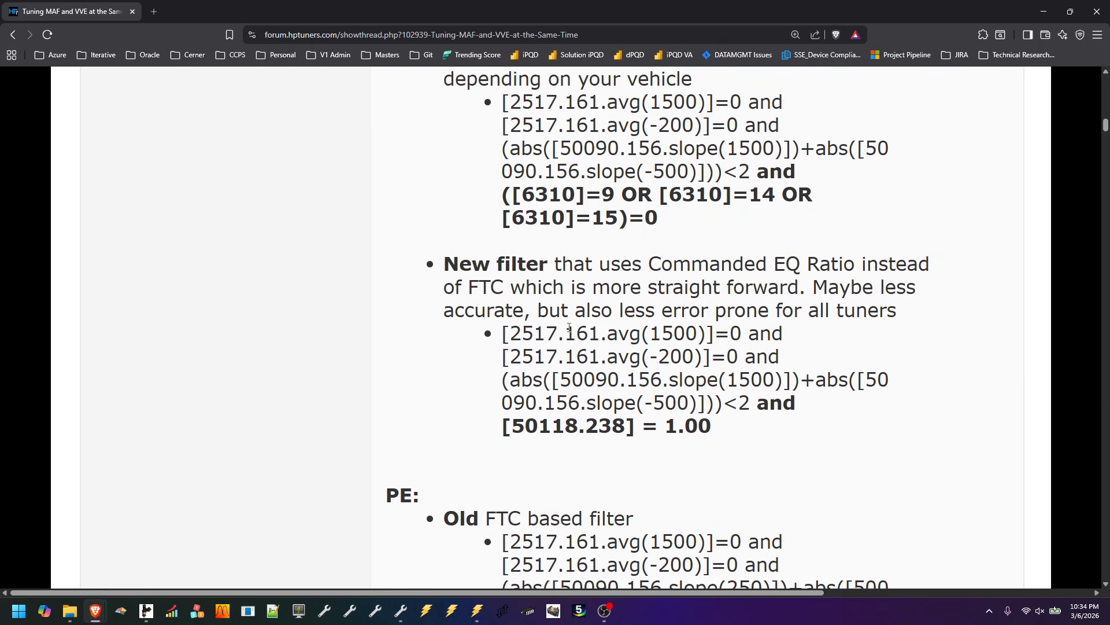
pyautogui.moveTo(503, 333); pyautogui.dragTo(743, 436)
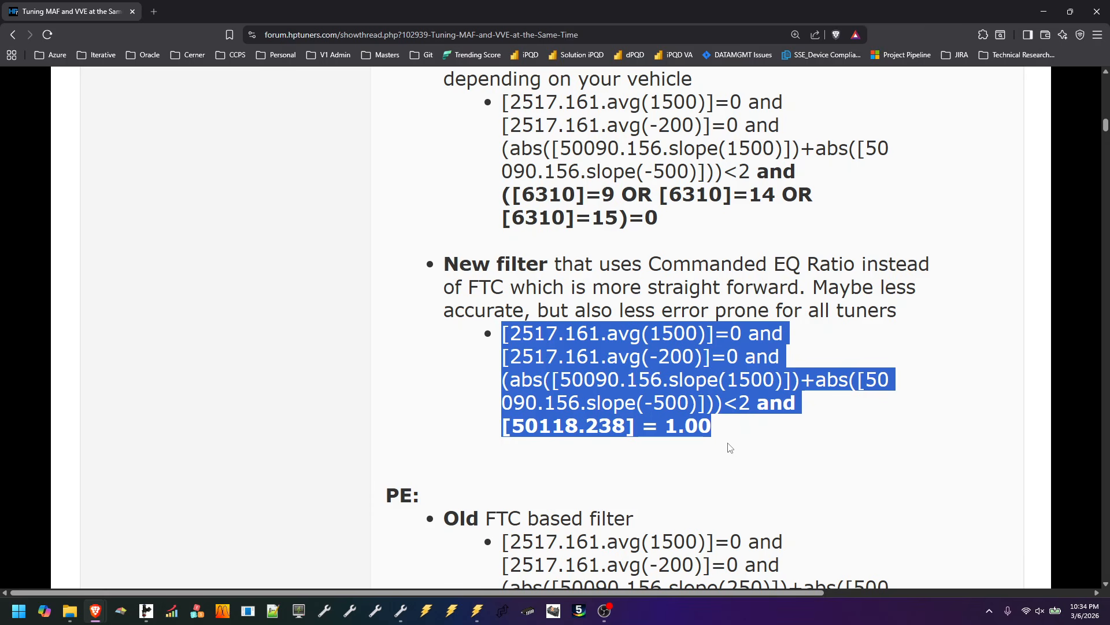
# Return to VCM Scanner and assign the user-defined VVE CL STFT Only math as the table's parameter
pyautogui.click(1043, 11)
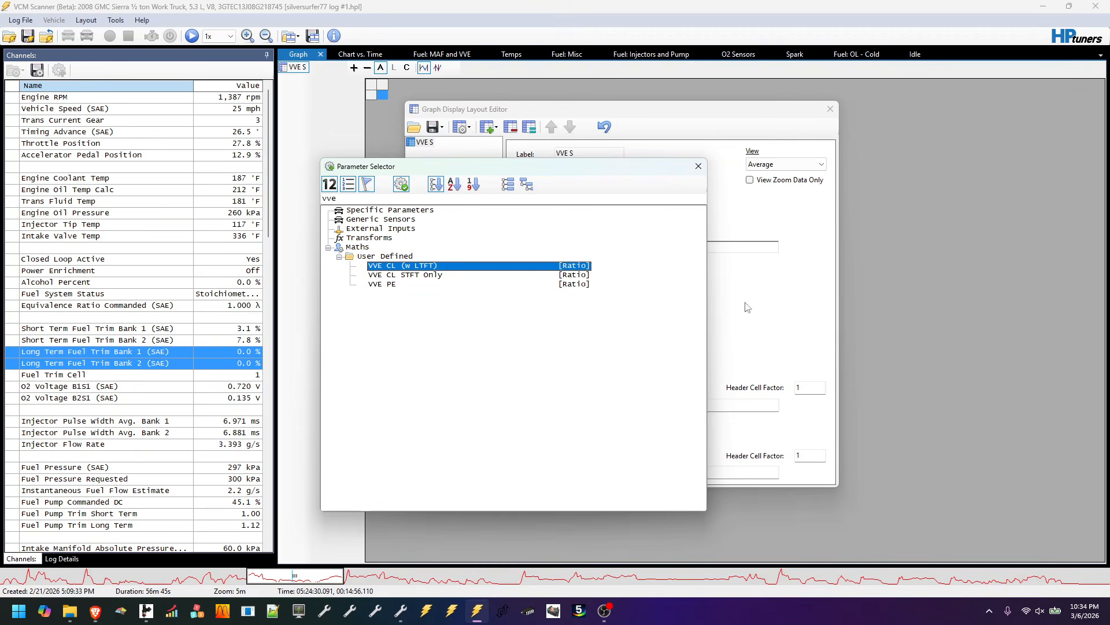
pyautogui.click(402, 275)
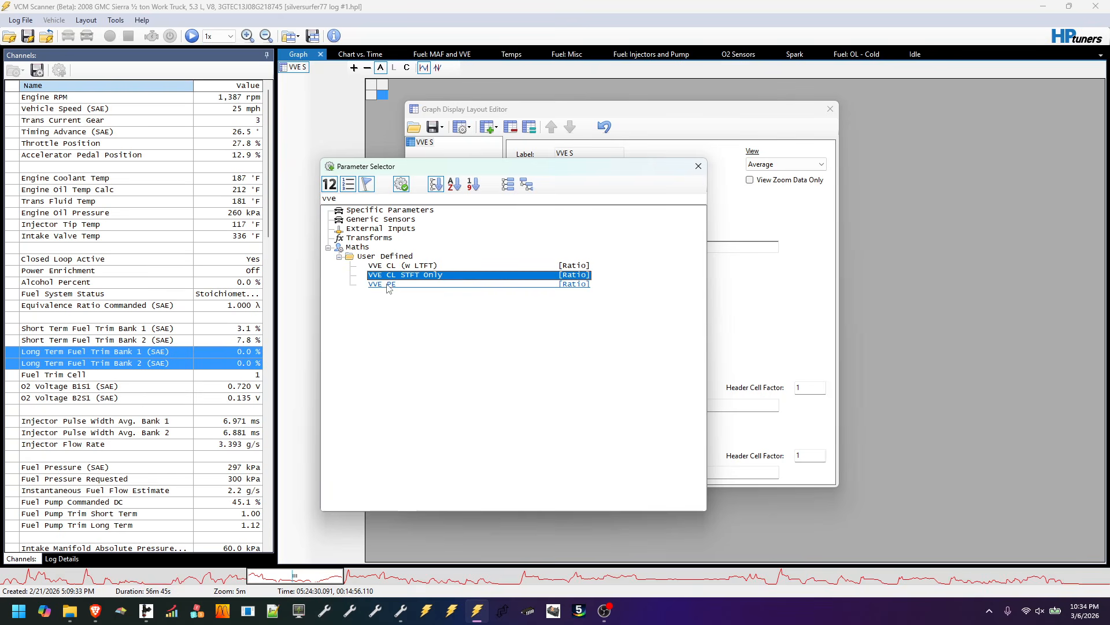
pyautogui.doubleClick(421, 275)
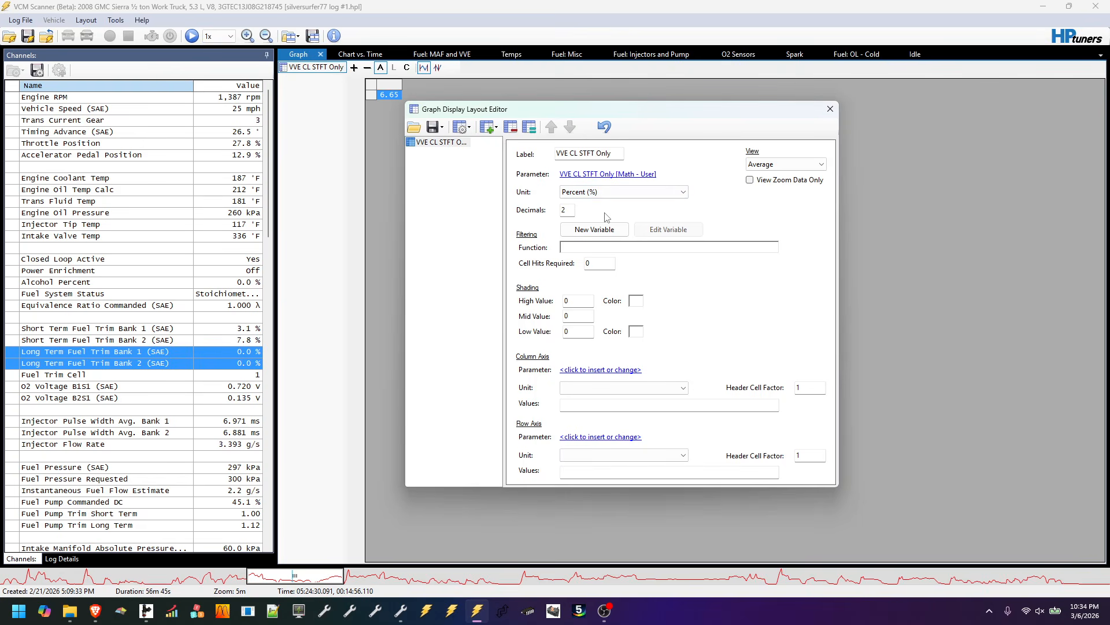
# Set the table's required cell hits to 5 and its high shading value to 10 in red
pyautogui.click(603, 261)
pyautogui.write('5')
pyautogui.write('10')
pyautogui.click(635, 301)
pyautogui.click(437, 184)
pyautogui.click(449, 315)
# Set the table's low shading value to -10 with a bright green color
pyautogui.doubleClick(570, 332)
pyautogui.write('-10')
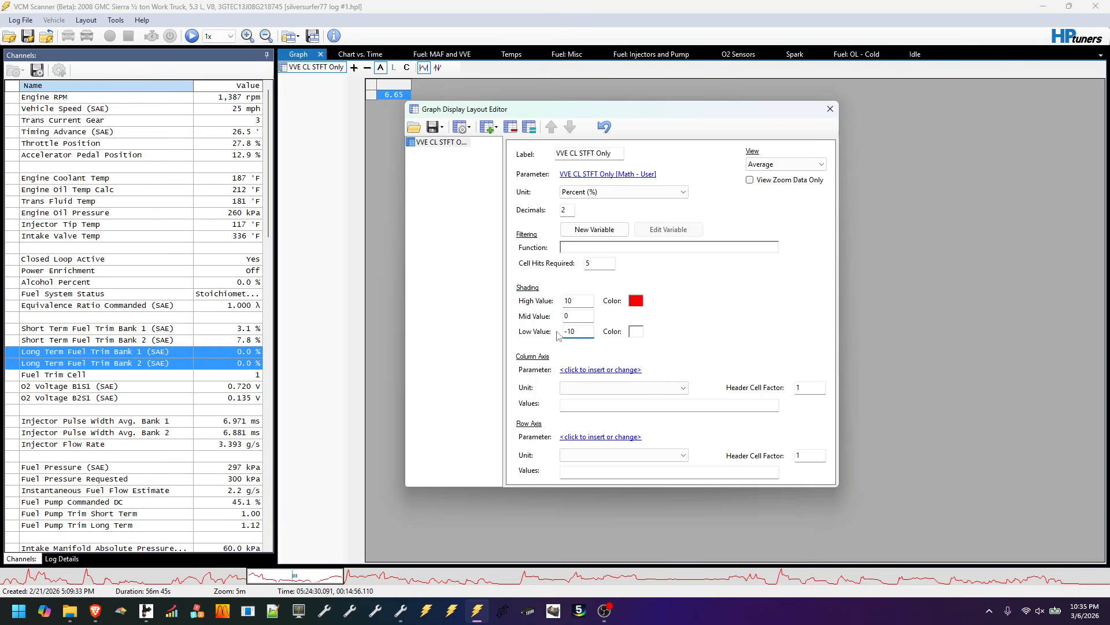
pyautogui.click(636, 332)
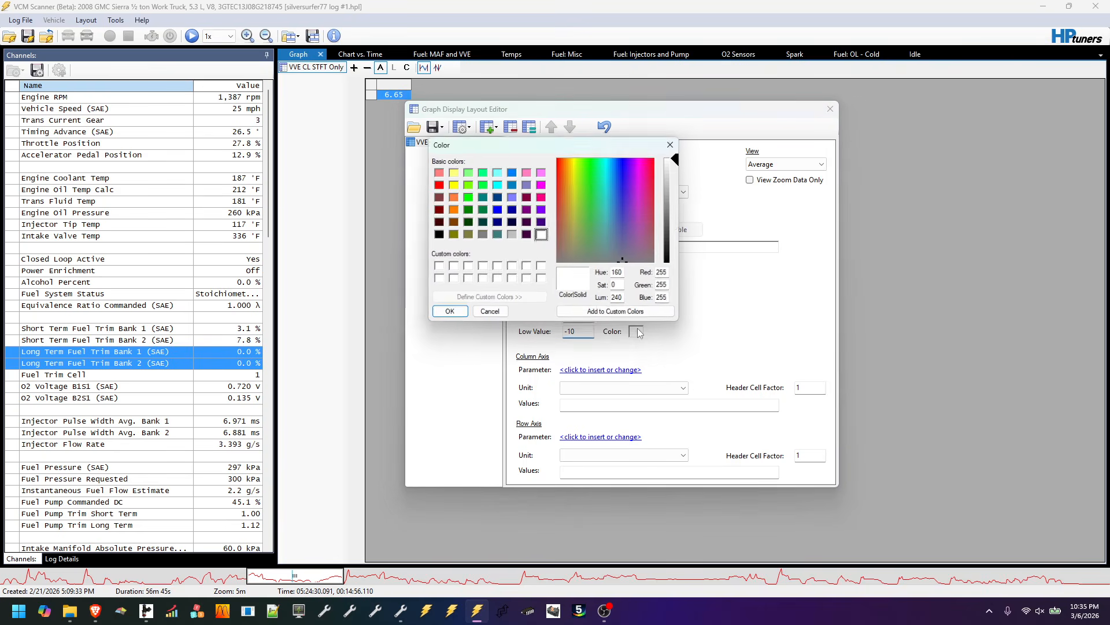
pyautogui.click(467, 197)
pyautogui.click(448, 314)
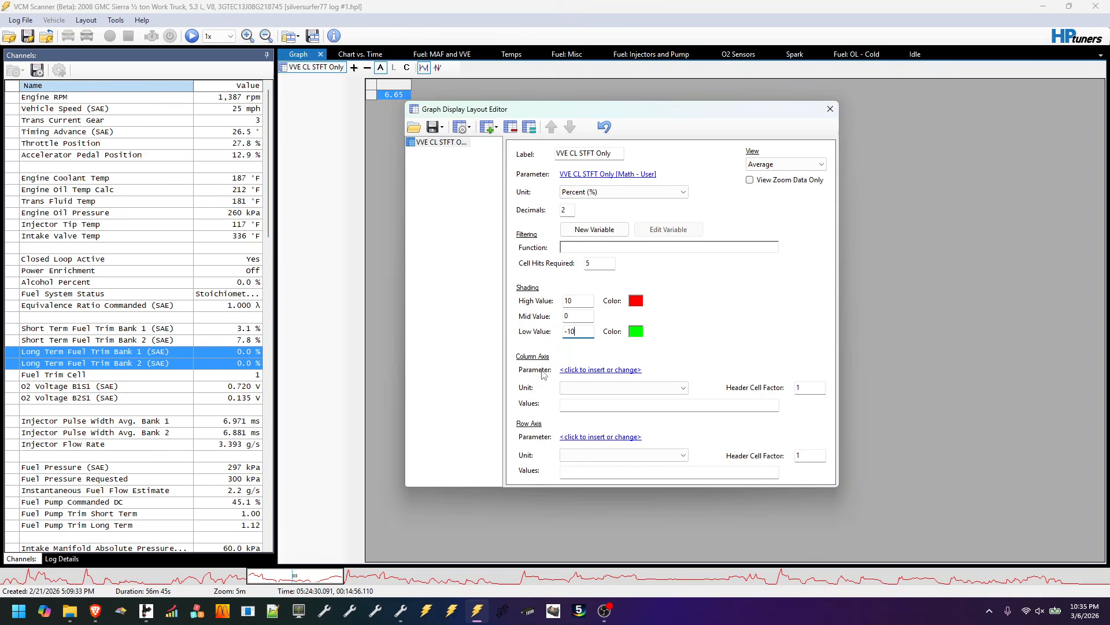
# Filter the column axis parameters by map, limited to supported ones, and assign the generic Manifold Absolute Pressure sensor
pyautogui.click(576, 370)
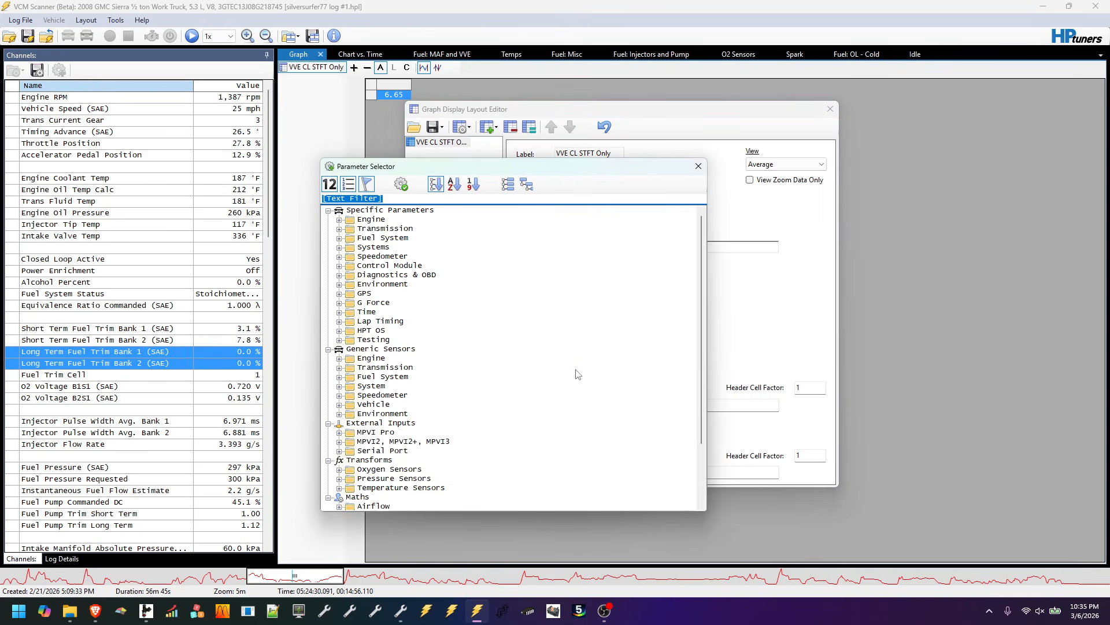
pyautogui.write('map')
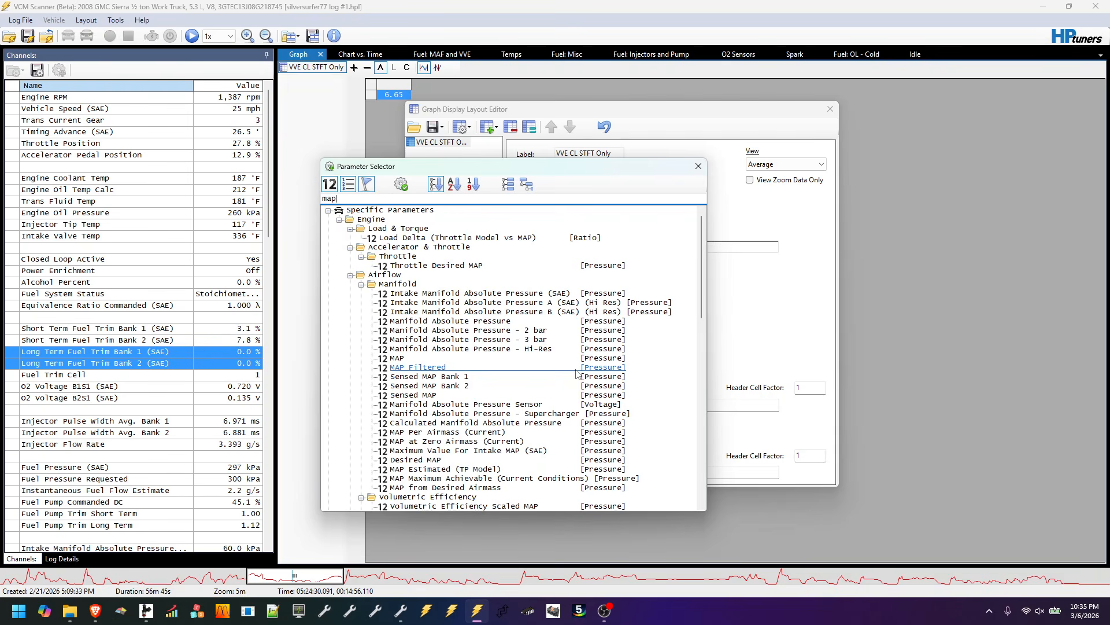
pyautogui.click(401, 186)
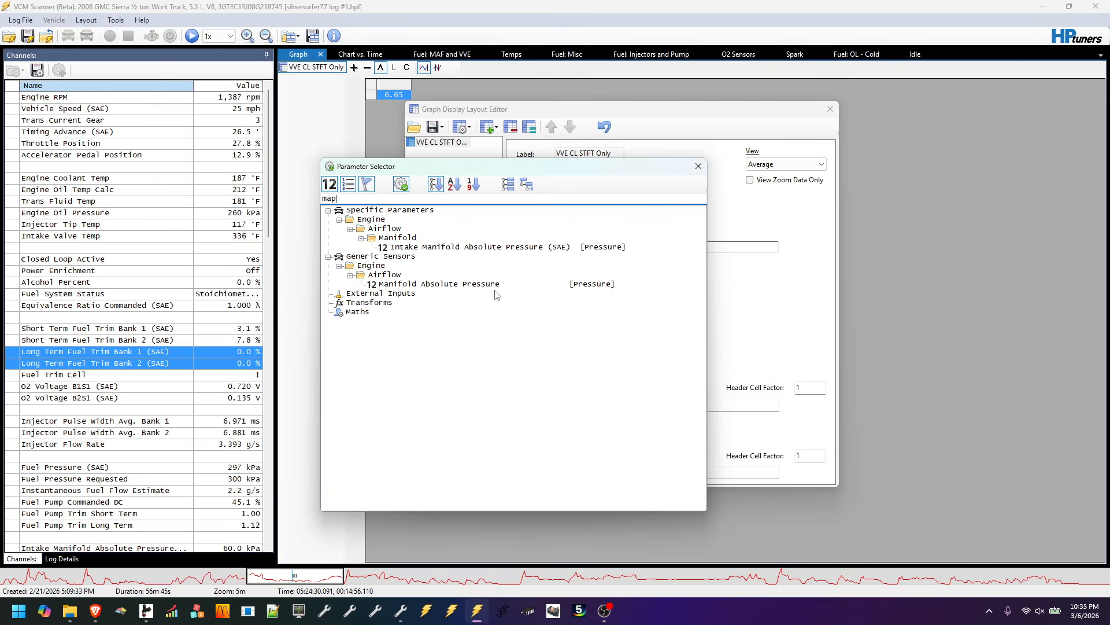
pyautogui.doubleClick(467, 247)
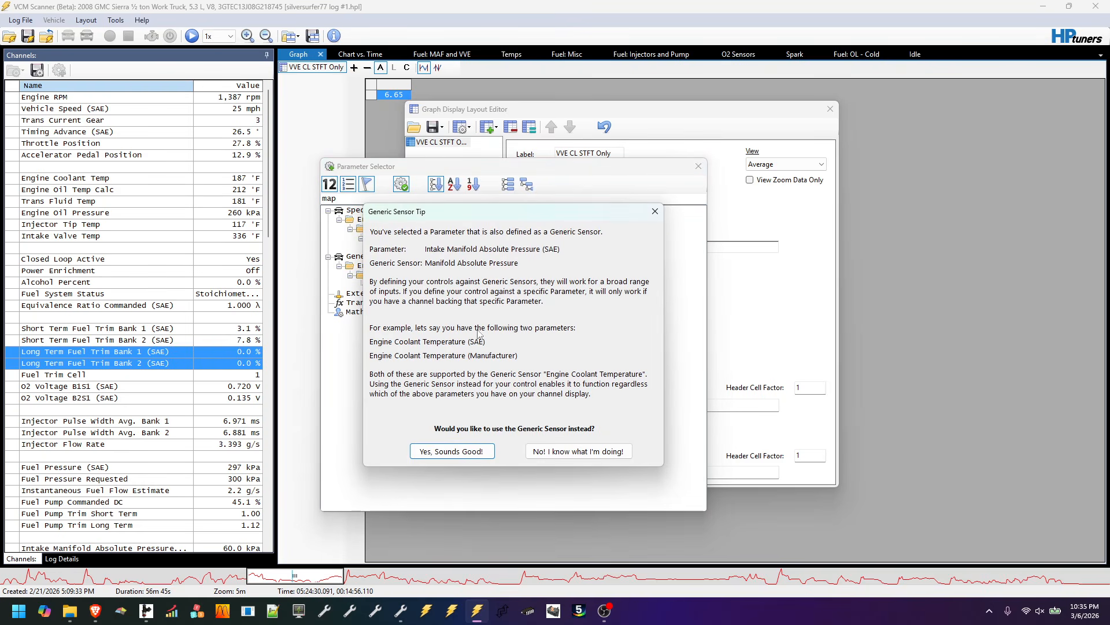
pyautogui.click(462, 453)
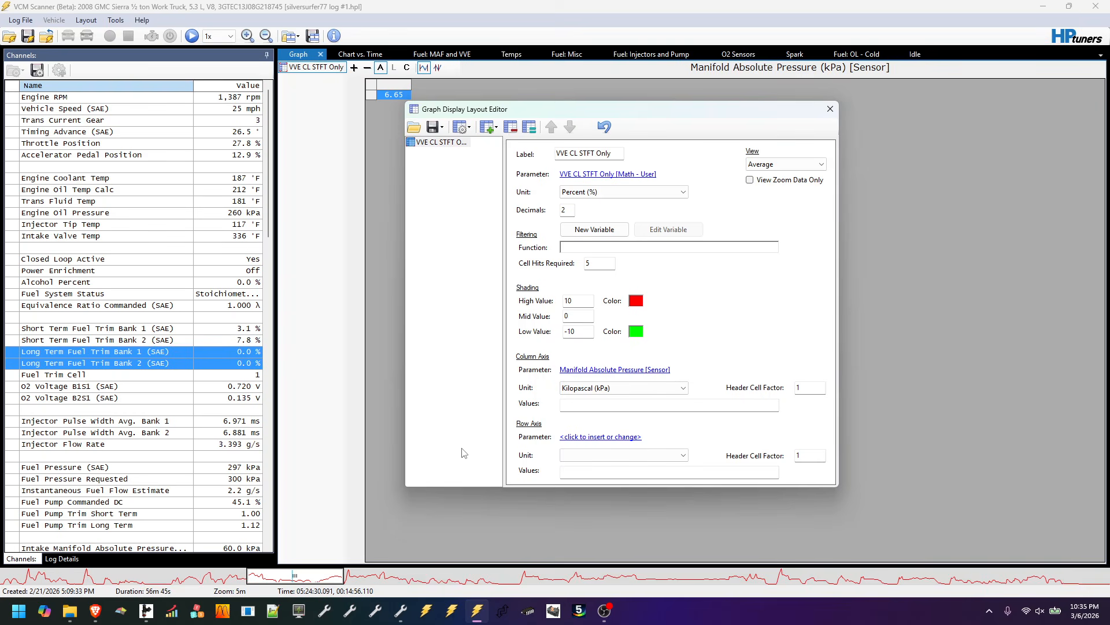
# Switch to VCM Editor, open the Virtual Volumetric Efficiency table maximized, and examine its pressure and engine speed axes
pyautogui.click(401, 610)
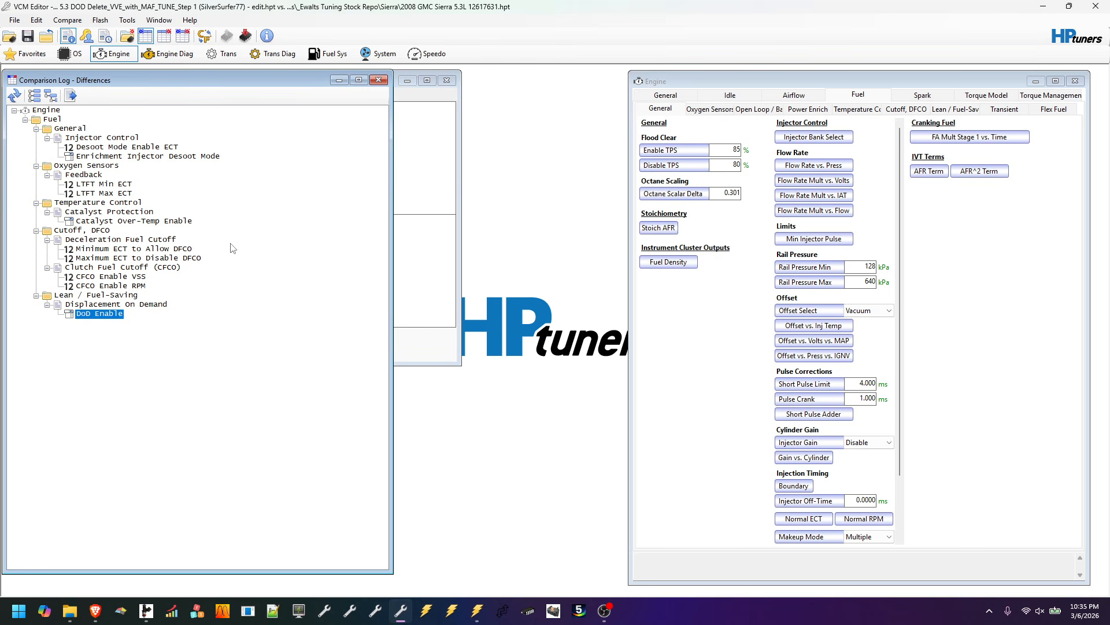
pyautogui.click(37, 21)
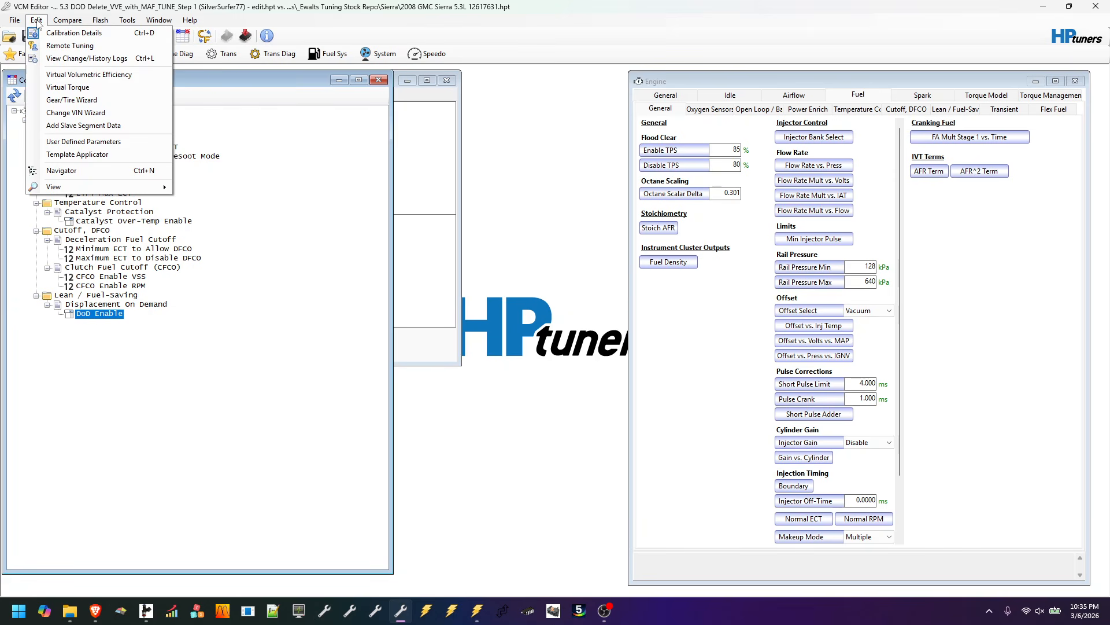
pyautogui.click(89, 74)
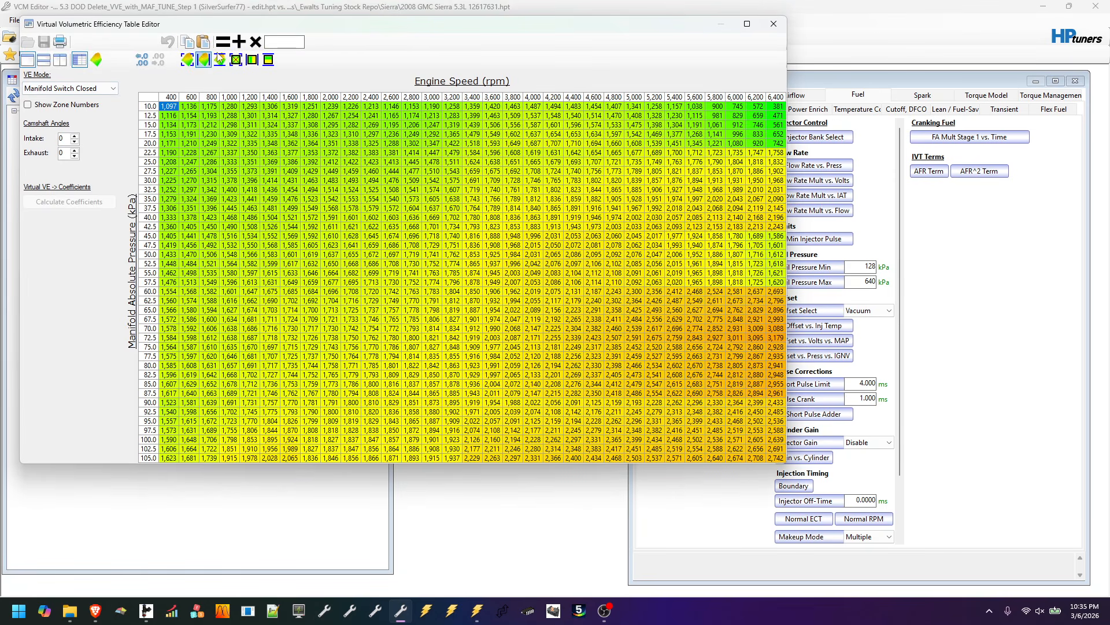
pyautogui.doubleClick(248, 27)
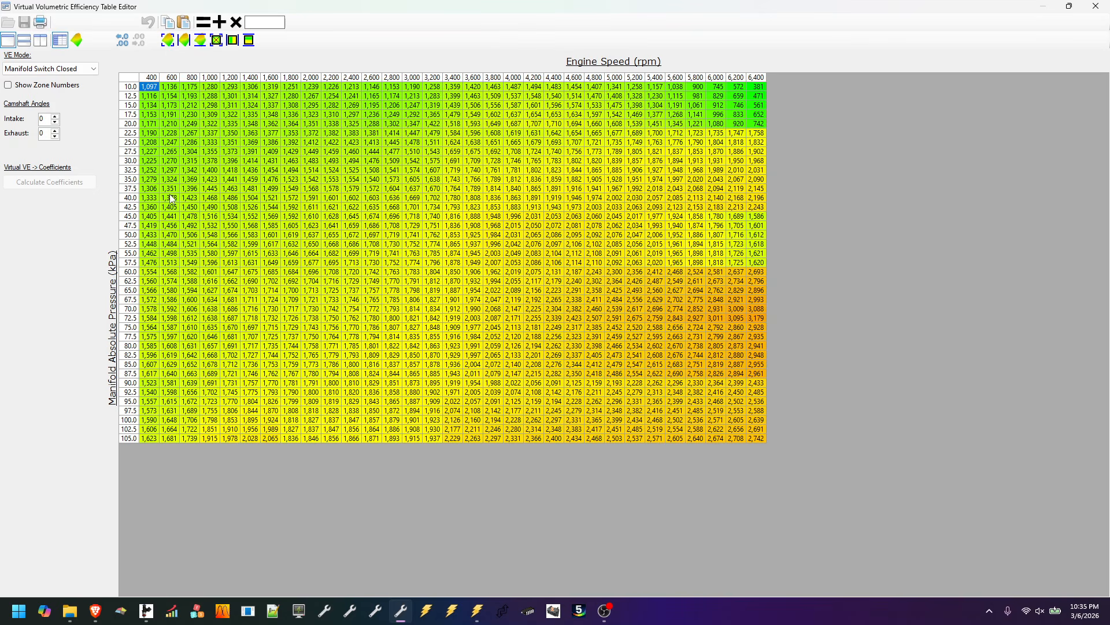
pyautogui.moveTo(148, 91); pyautogui.dragTo(151, 437)
pyautogui.moveTo(149, 88); pyautogui.dragTo(762, 88)
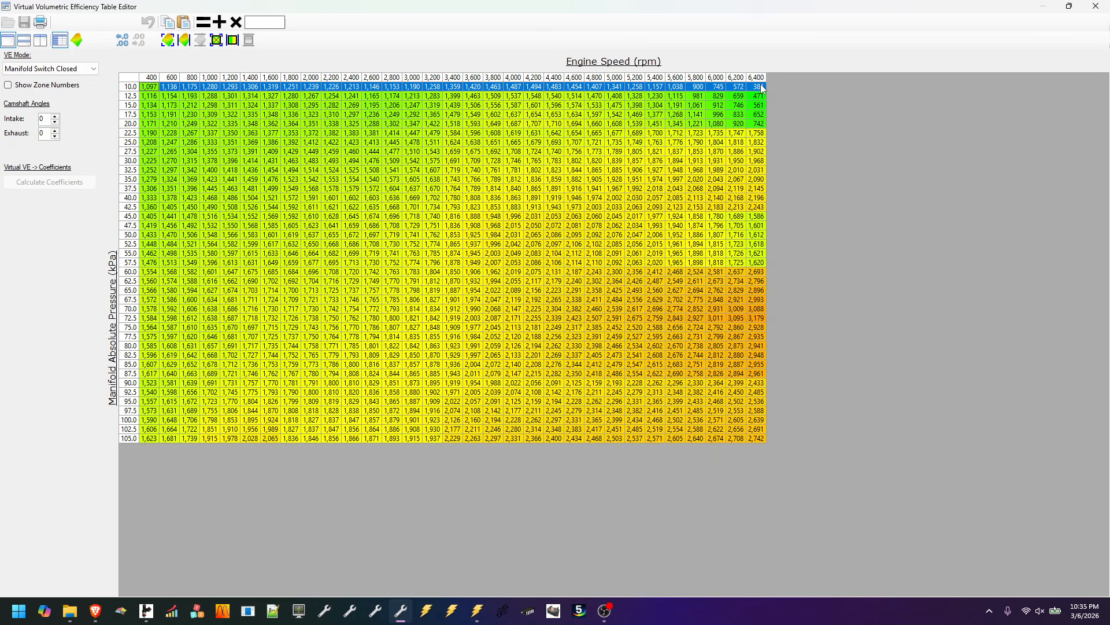
# Apply the default 10-105 x2.5 breakpoints to the VVE table's Manifold Absolute Pressure axis
pyautogui.doubleClick(114, 309)
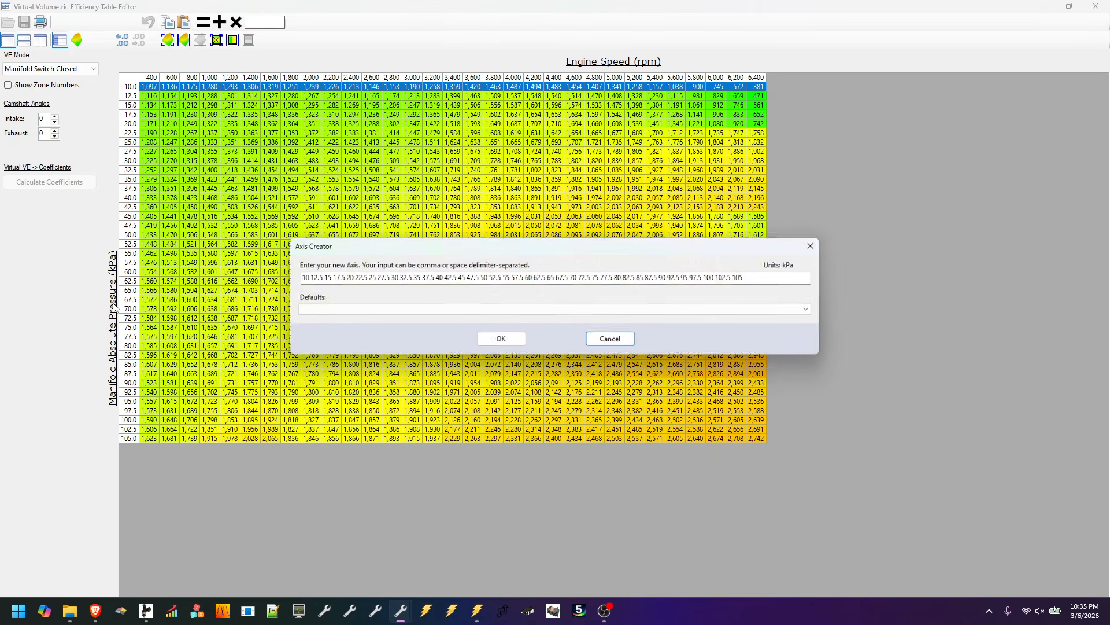
pyautogui.click(379, 312)
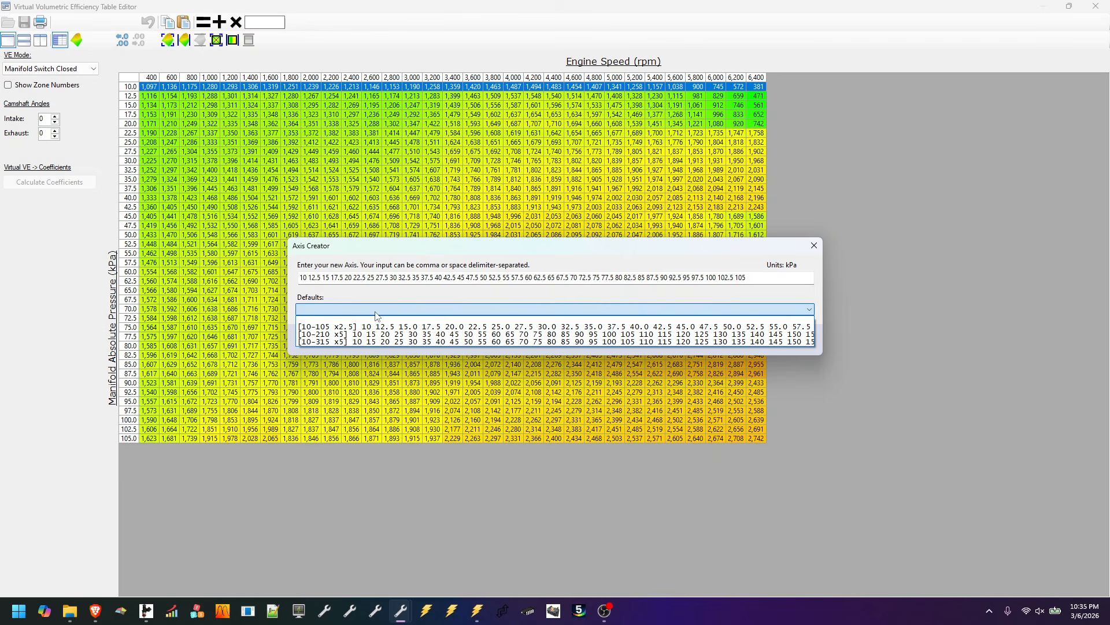
pyautogui.click(341, 327)
pyautogui.click(505, 340)
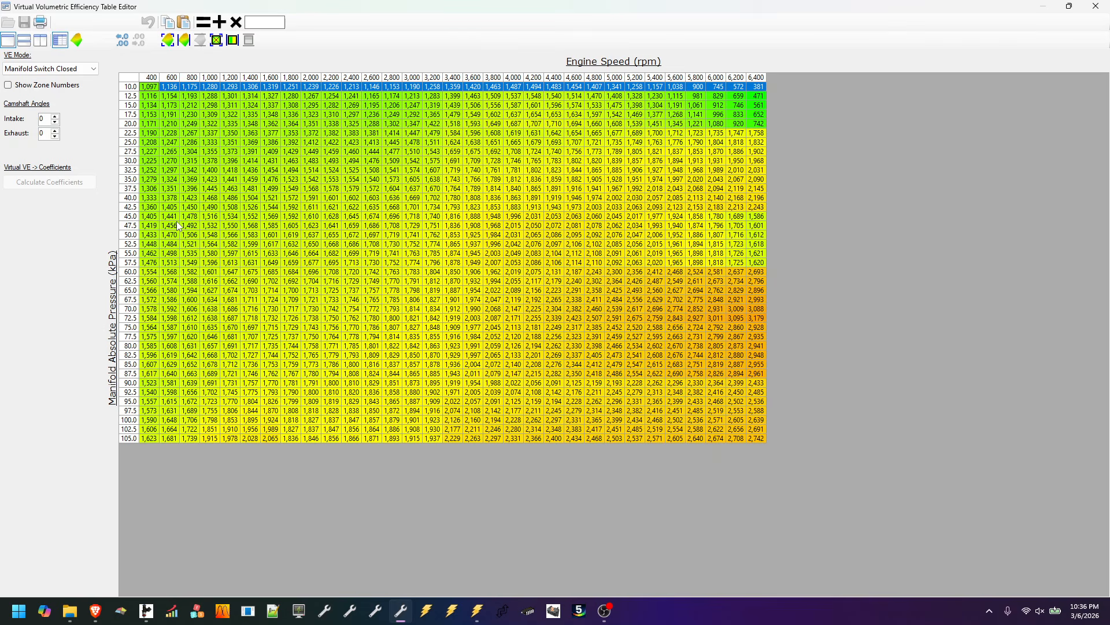
# Apply the default 400-6400 x200 breakpoints to the VVE table's Engine Speed axis
pyautogui.click(177, 226)
pyautogui.click(585, 63)
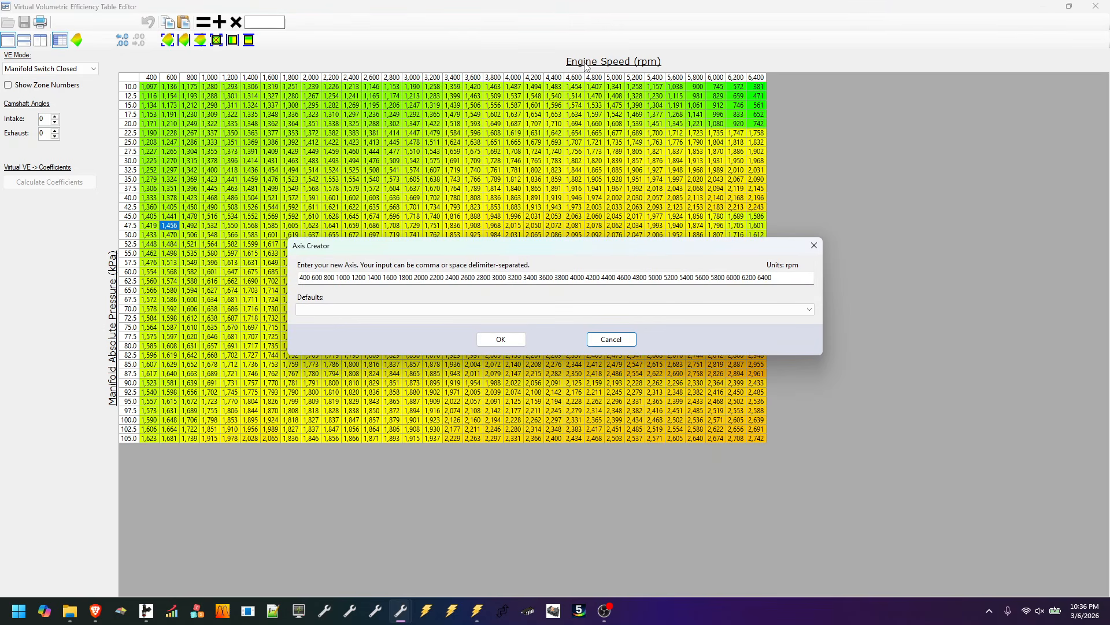
pyautogui.click(502, 310)
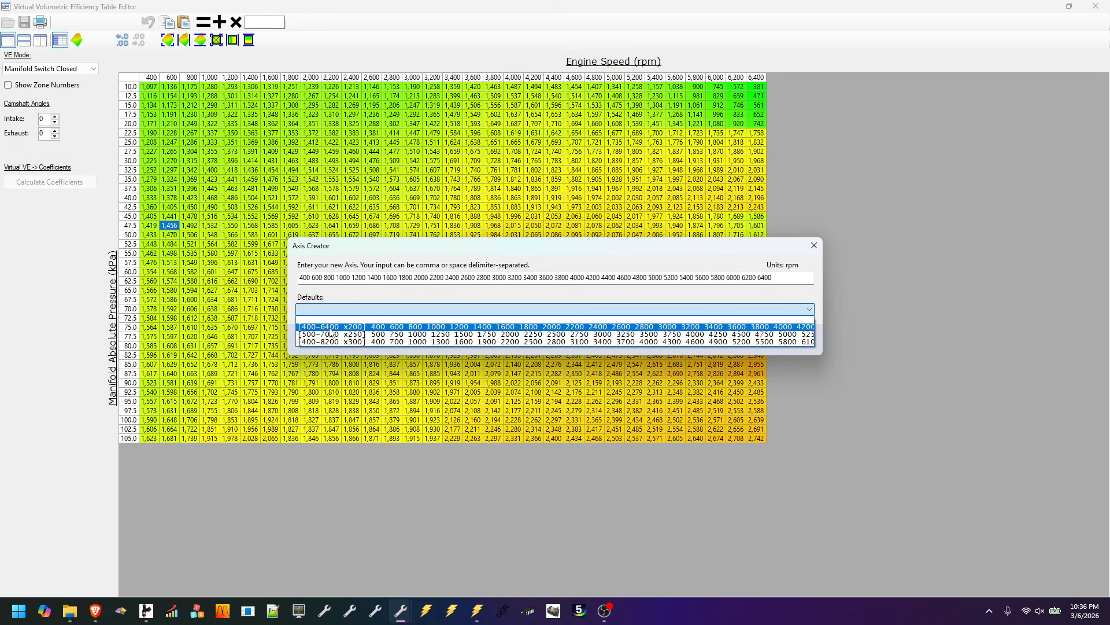
pyautogui.click(330, 328)
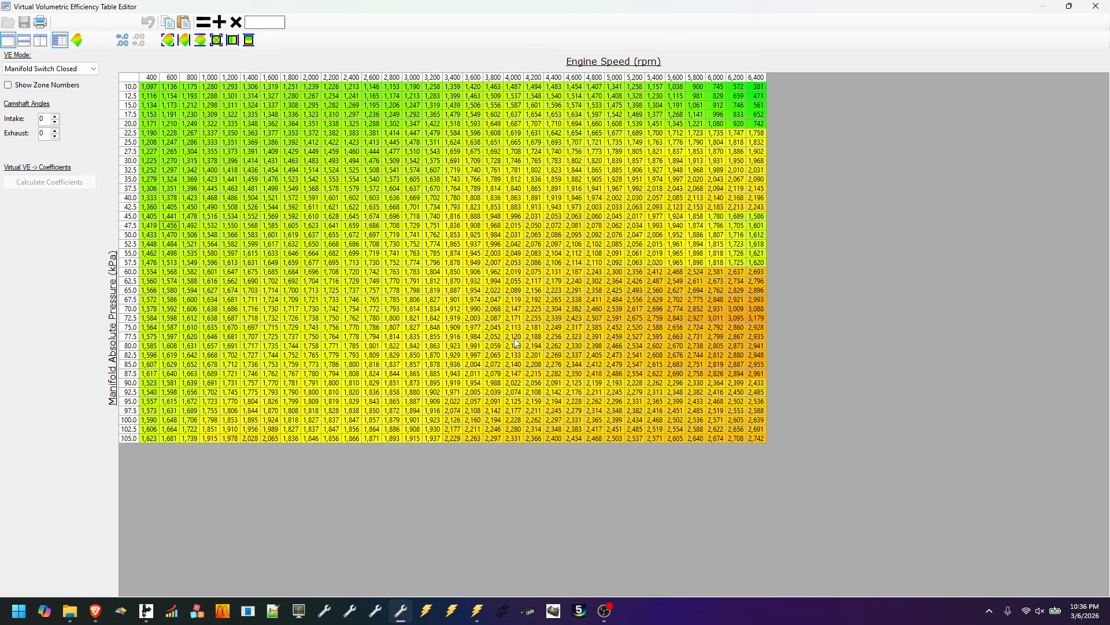
# Copy the VVE table's engine speed axis labels and paste them as the VCM Scanner graph's column axis values, 400 to 6,400
pyautogui.rightClick(136, 264)
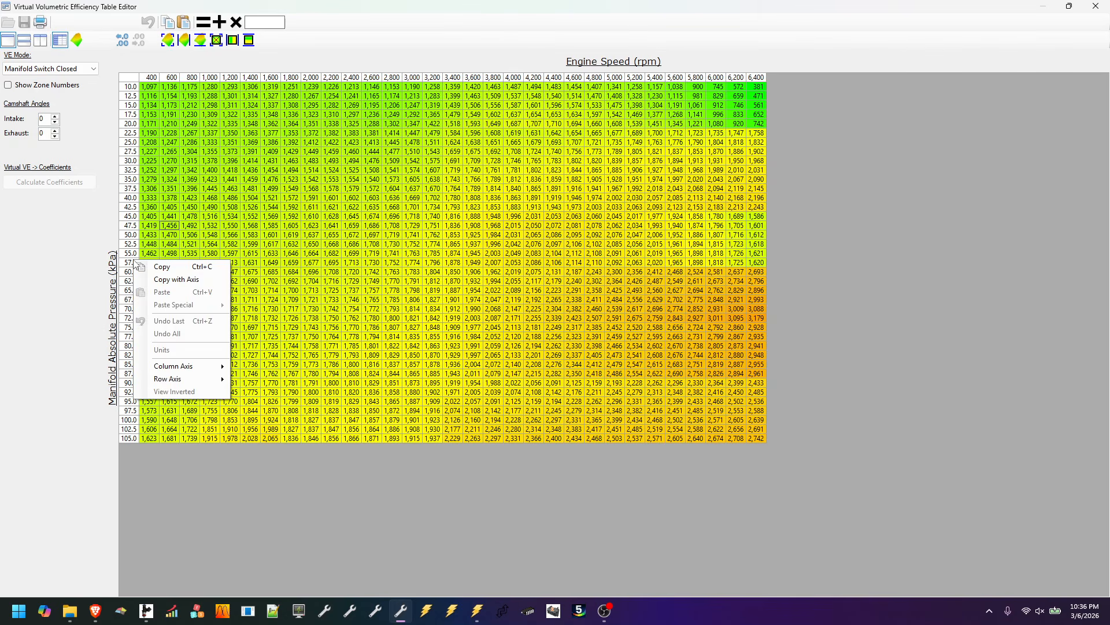
pyautogui.moveTo(183, 370)
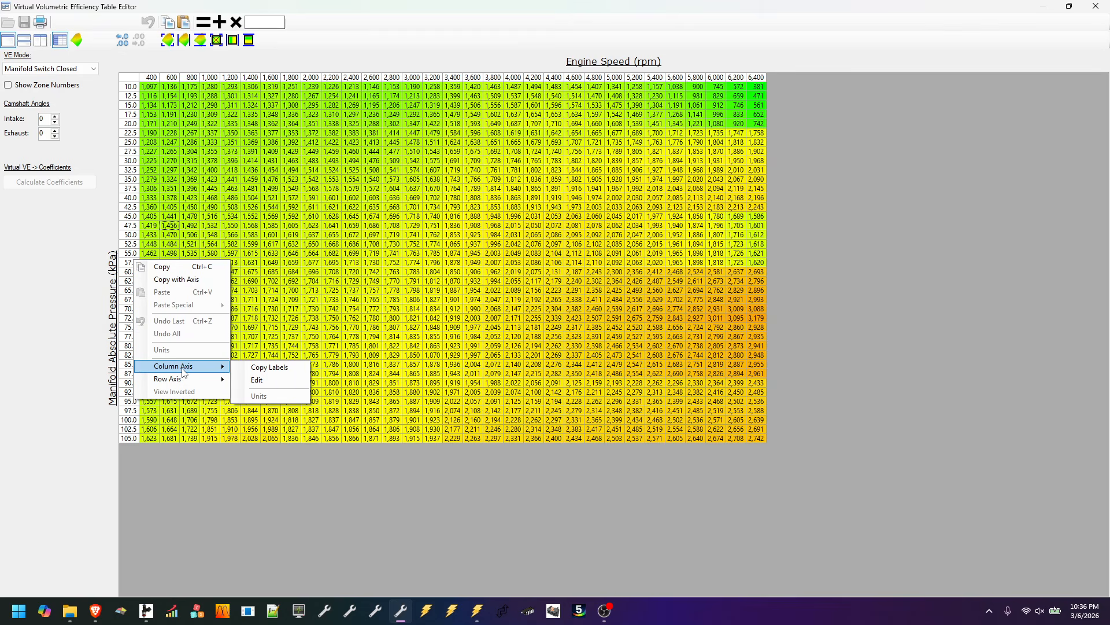
pyautogui.click(290, 370)
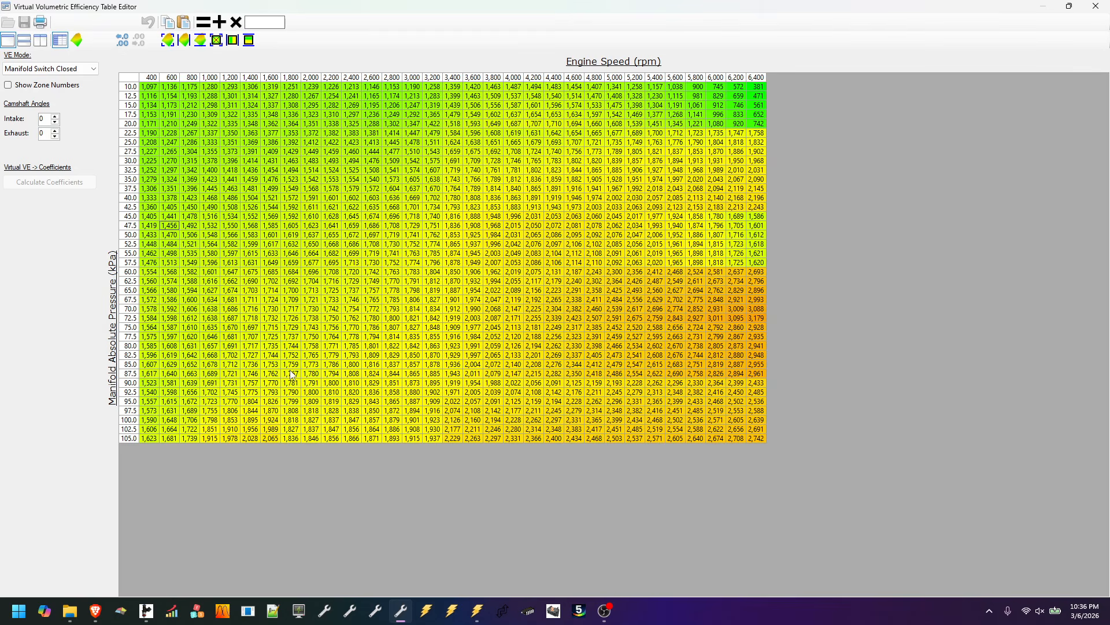
pyautogui.click(472, 616)
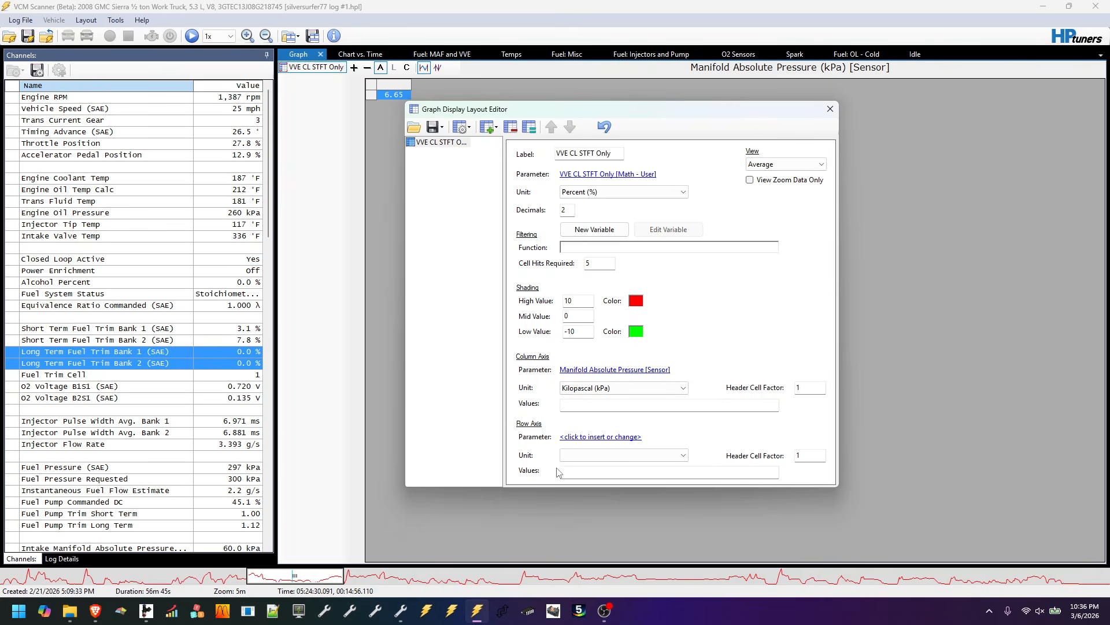
pyautogui.click(578, 404)
pyautogui.hotkey('ctrl', 'v')
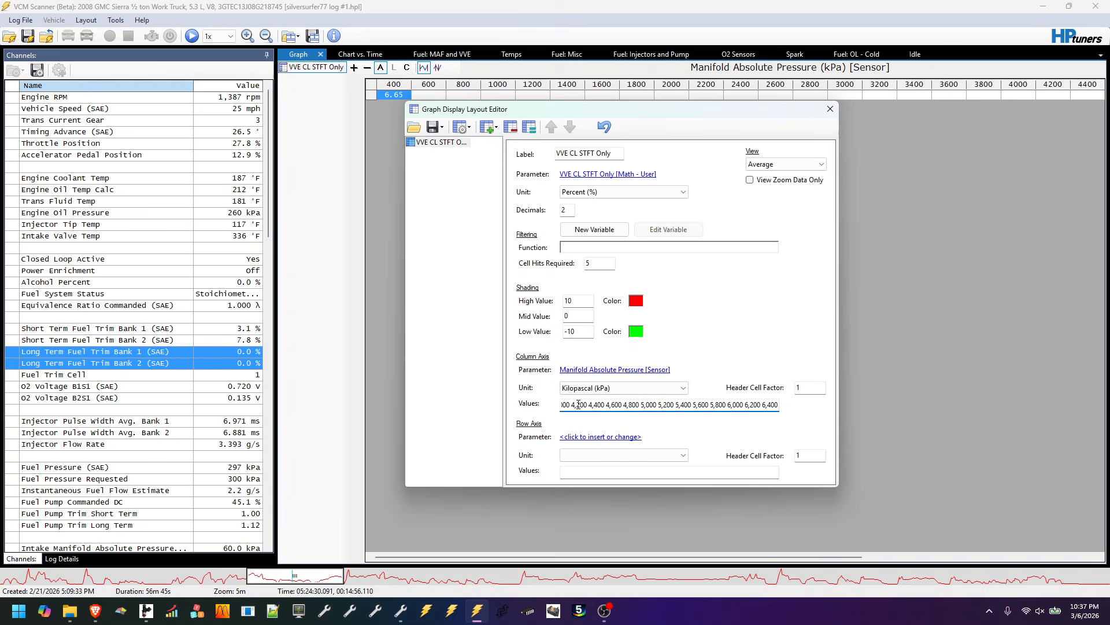
# Change the graph's column axis parameter to the generic Engine Speed sensor
pyautogui.click(588, 371)
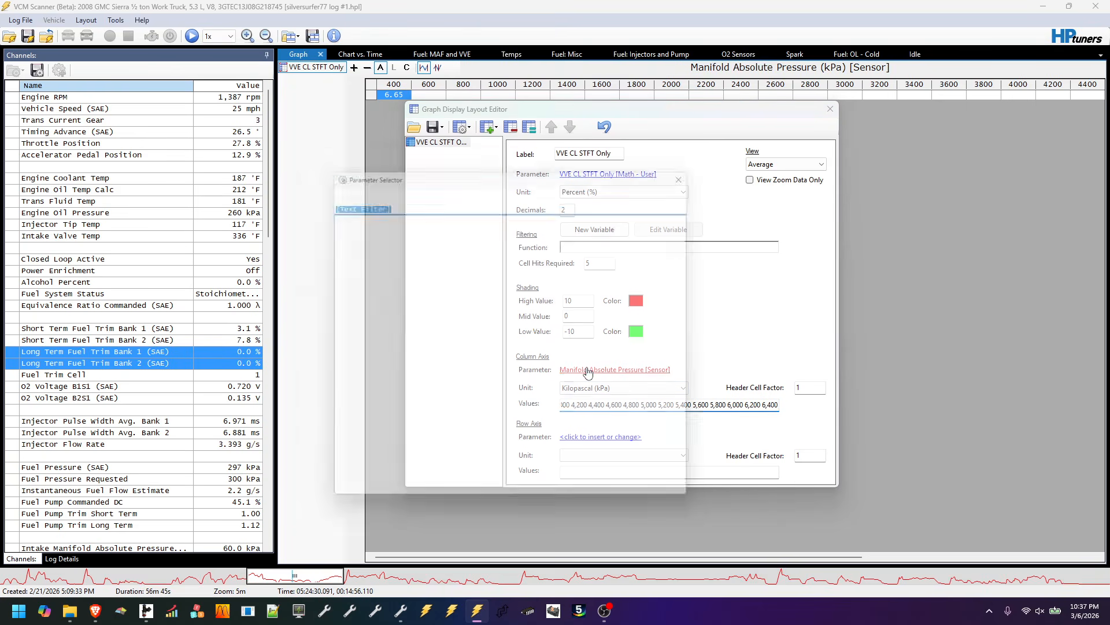
pyautogui.doubleClick(371, 222)
pyautogui.doubleClick(384, 229)
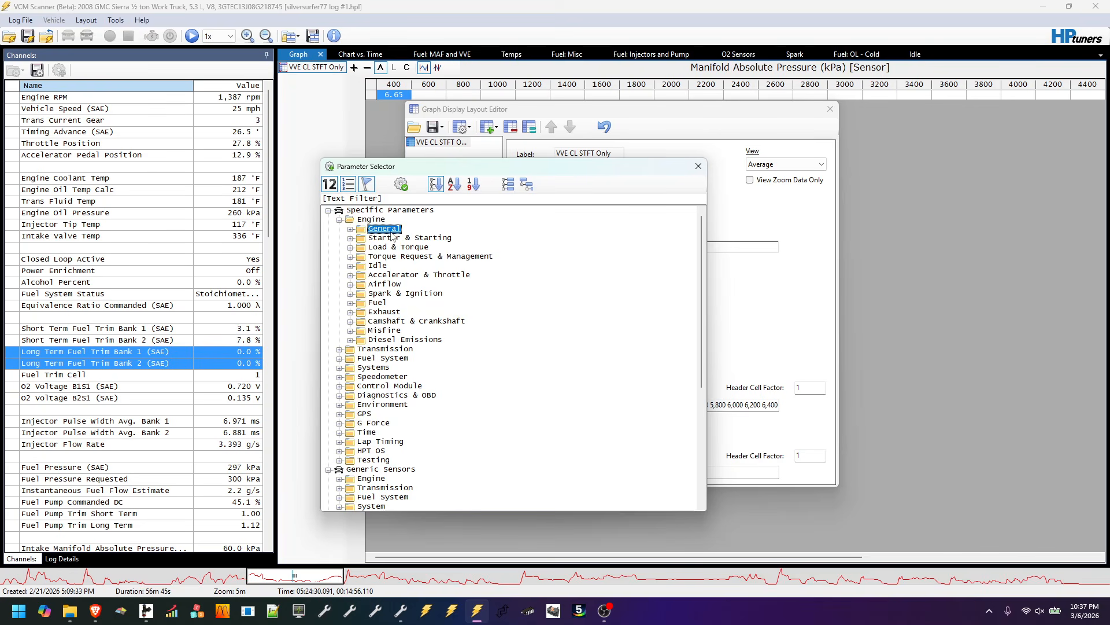
pyautogui.click(488, 454)
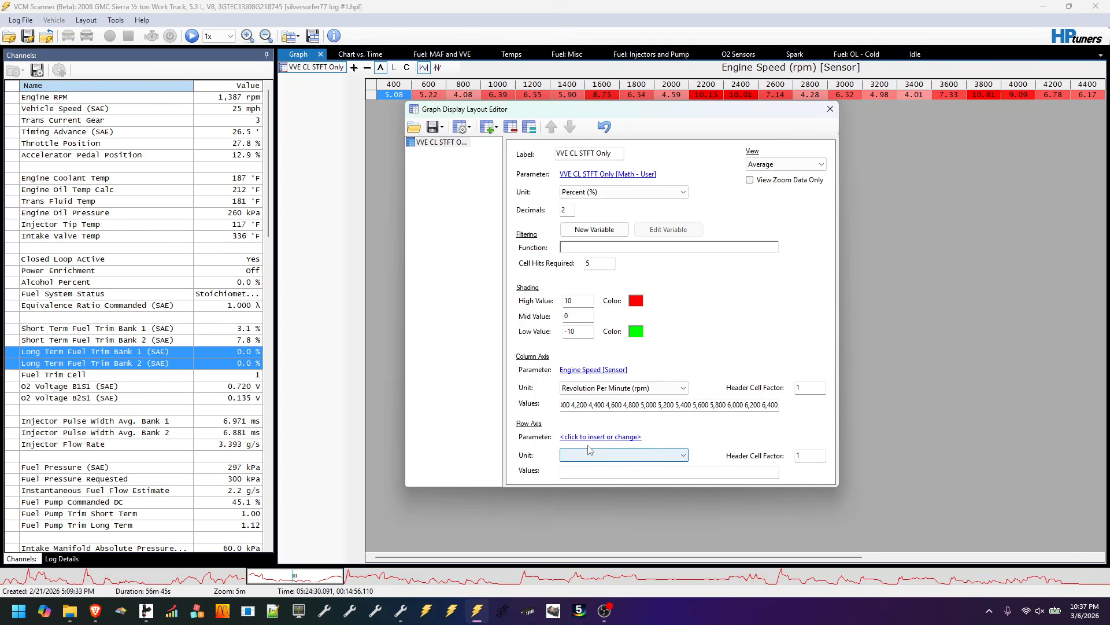
# Filter the row axis parameters by map and assign the generic Manifold Absolute Pressure sensor
pyautogui.click(595, 438)
pyautogui.write('map')
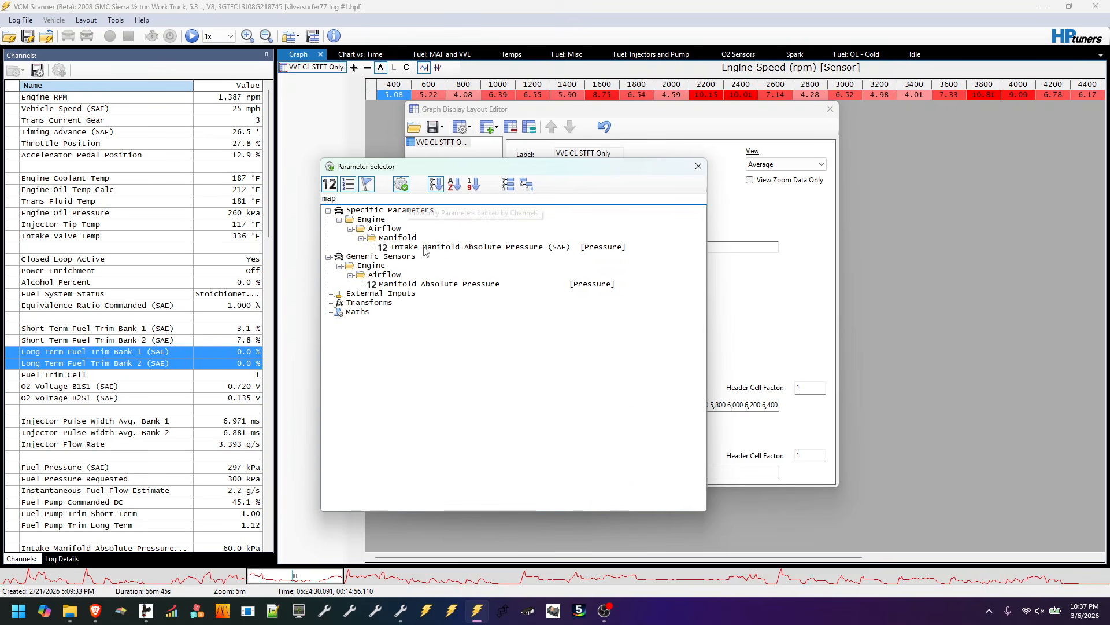
pyautogui.doubleClick(457, 249)
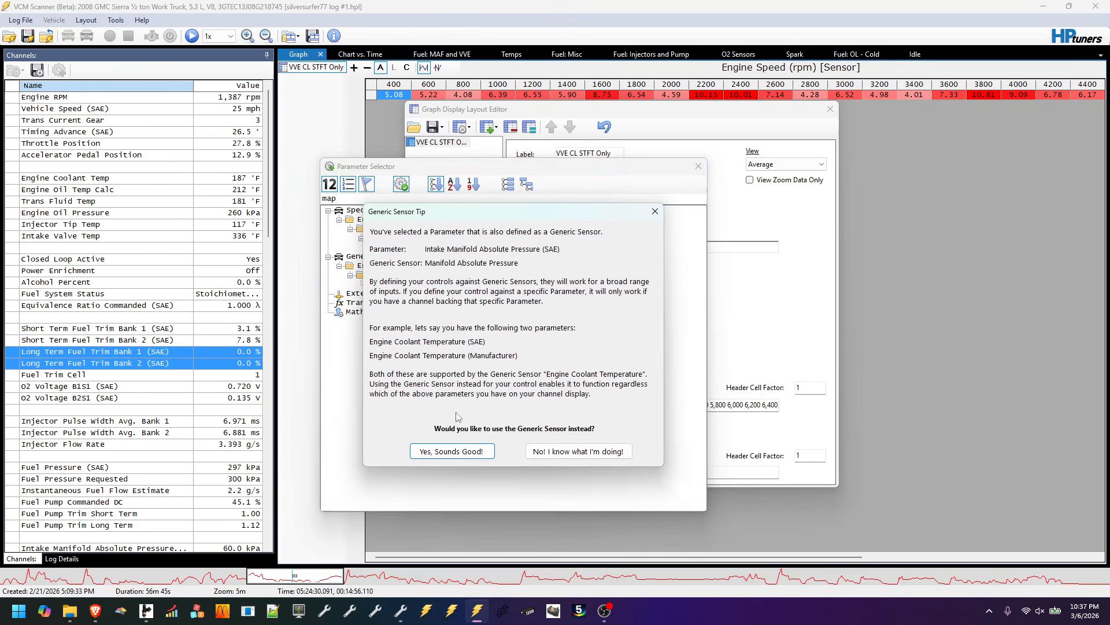
pyautogui.click(452, 451)
# Fill the graph's row axis values with the pressure labels copied from VCM Editor's VVE table, 10.0 to 105.0, and close the layout editor
pyautogui.click(596, 471)
pyautogui.hotkey('ctrl', 'v')
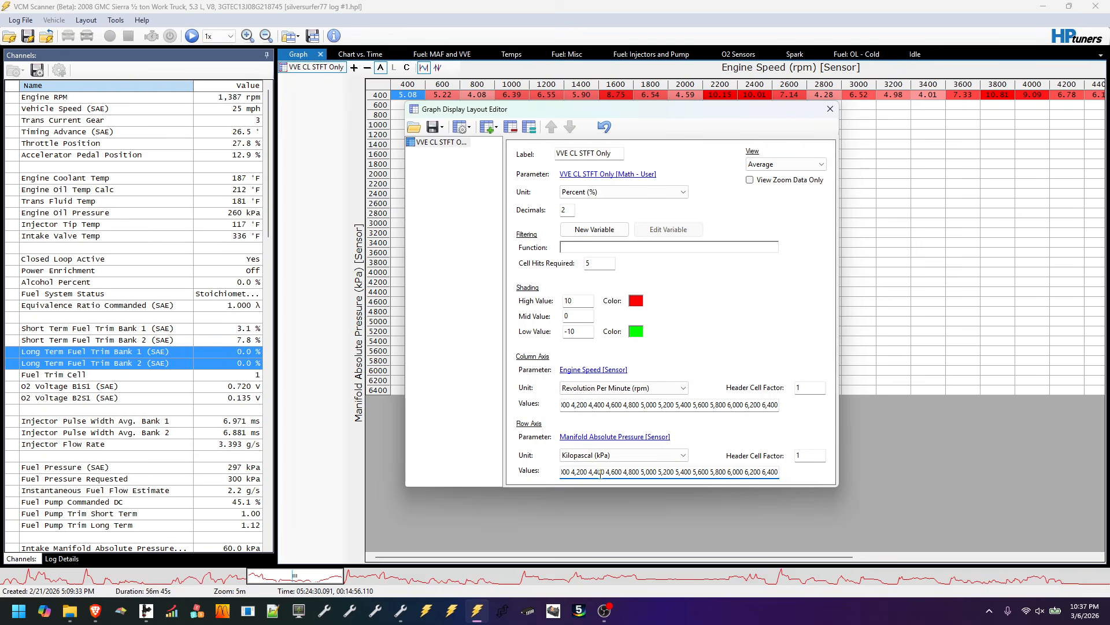
pyautogui.click(402, 618)
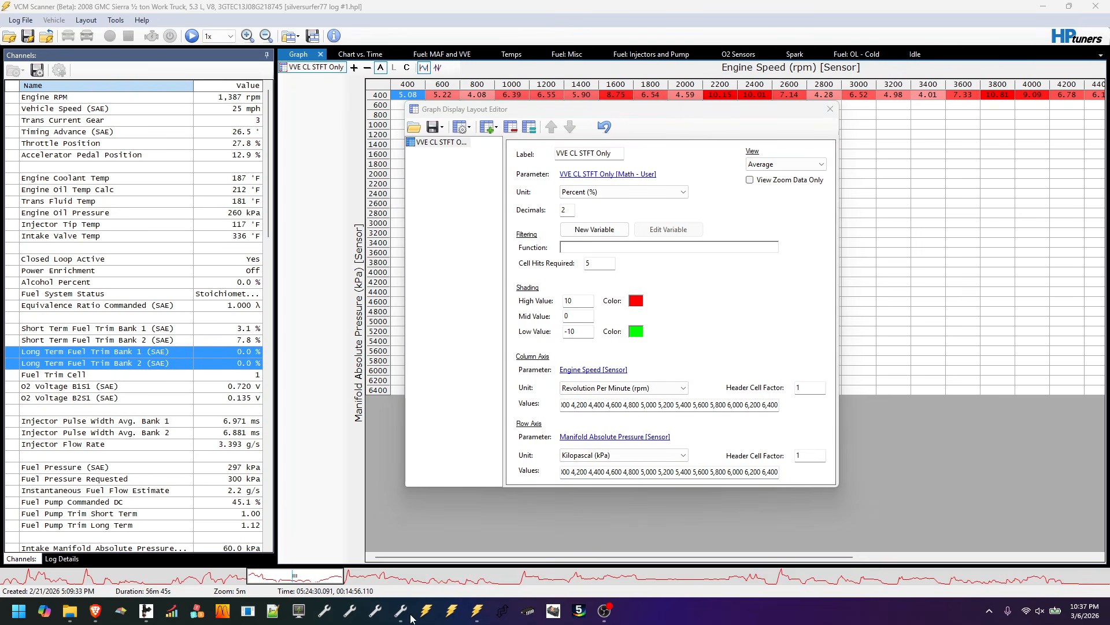
pyautogui.click(400, 612)
pyautogui.rightClick(126, 322)
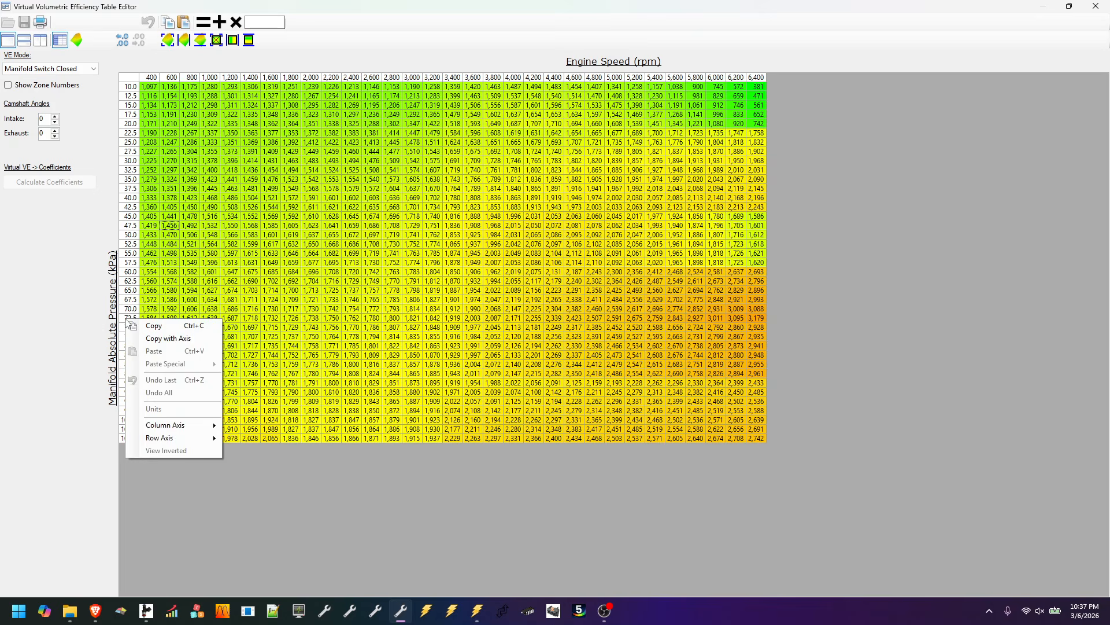
pyautogui.moveTo(169, 427)
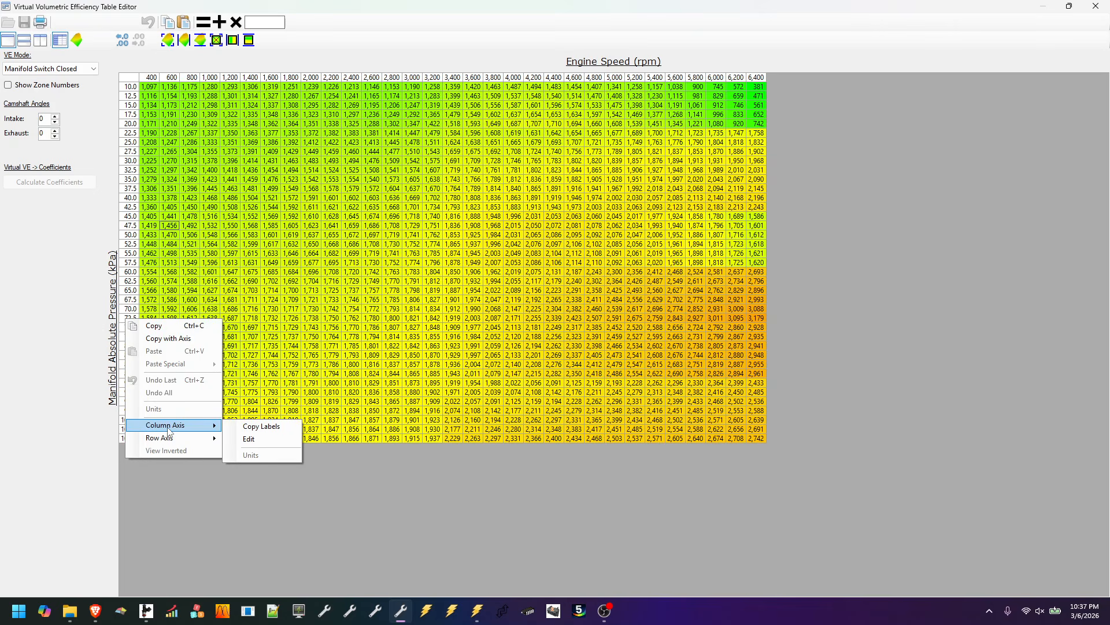
pyautogui.click(288, 440)
pyautogui.click(477, 610)
pyautogui.click(597, 471)
pyautogui.hotkey('ctrl', 'a')
pyautogui.hotkey('ctrl', 'v')
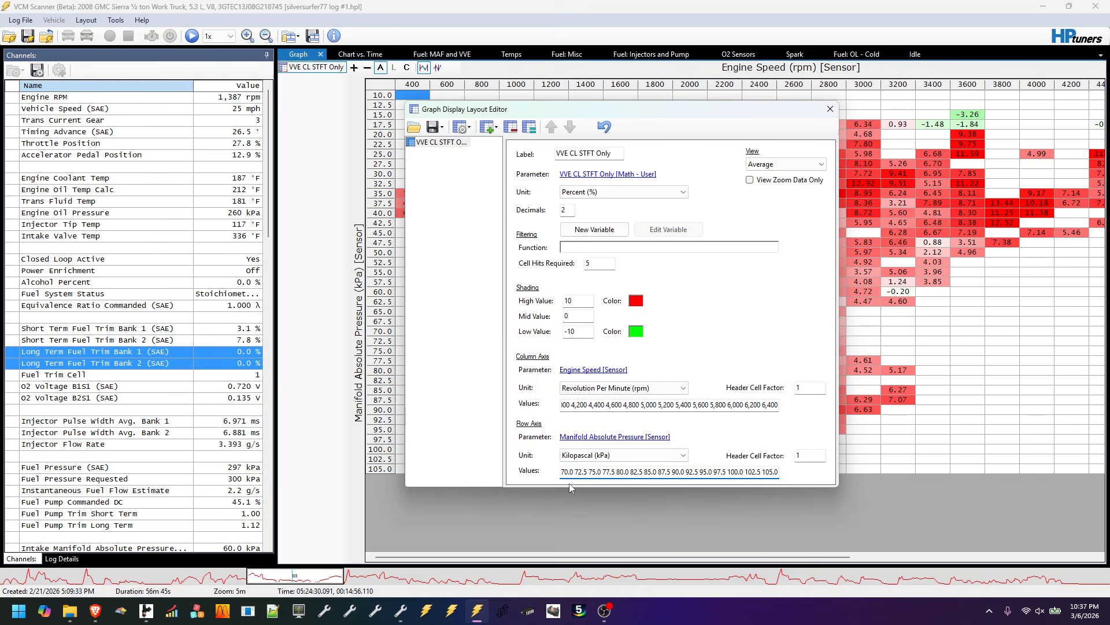
pyautogui.click(830, 109)
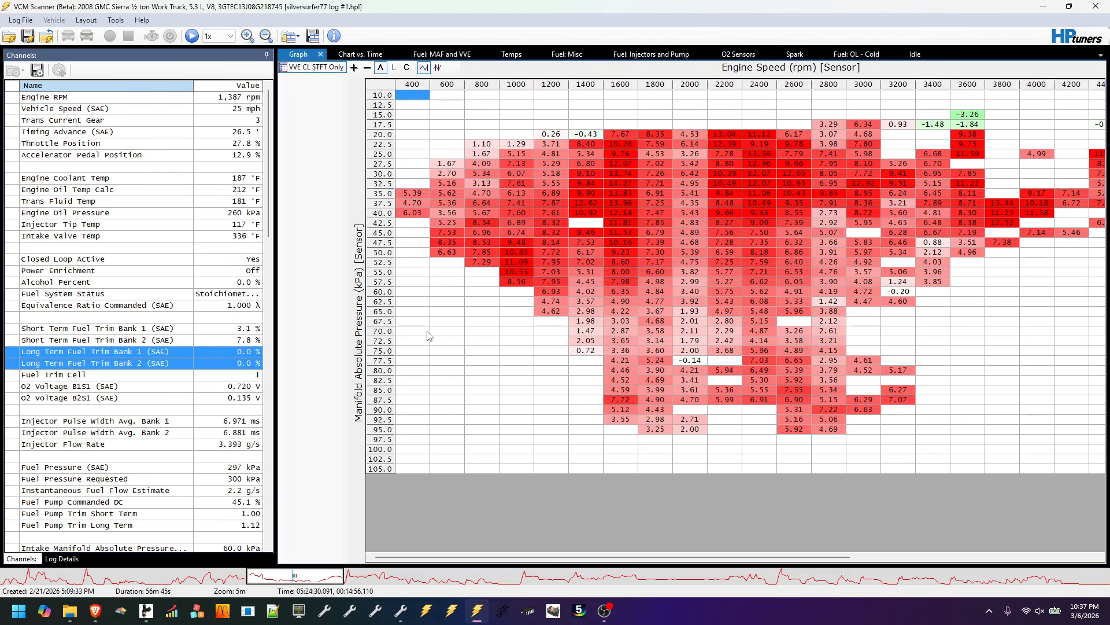
# Examine the VVE CL STFT Only graph's pressure rows, engine speed columns and filled error cells
pyautogui.moveTo(408, 114); pyautogui.dragTo(407, 307)
pyautogui.moveTo(418, 96); pyautogui.dragTo(759, 97)
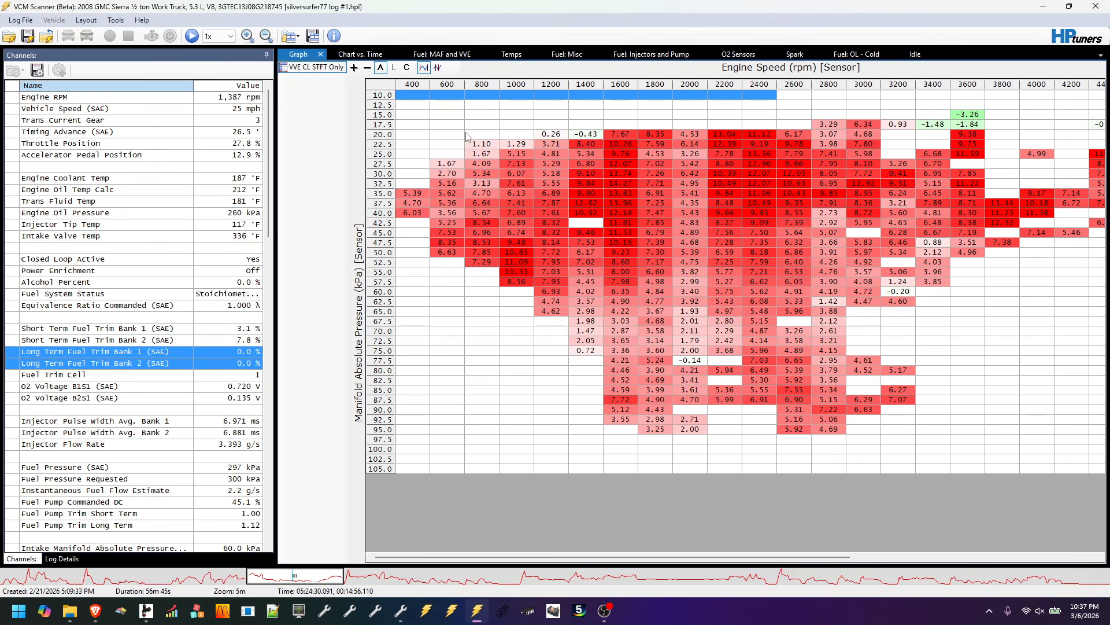
pyautogui.moveTo(450, 126); pyautogui.dragTo(597, 297)
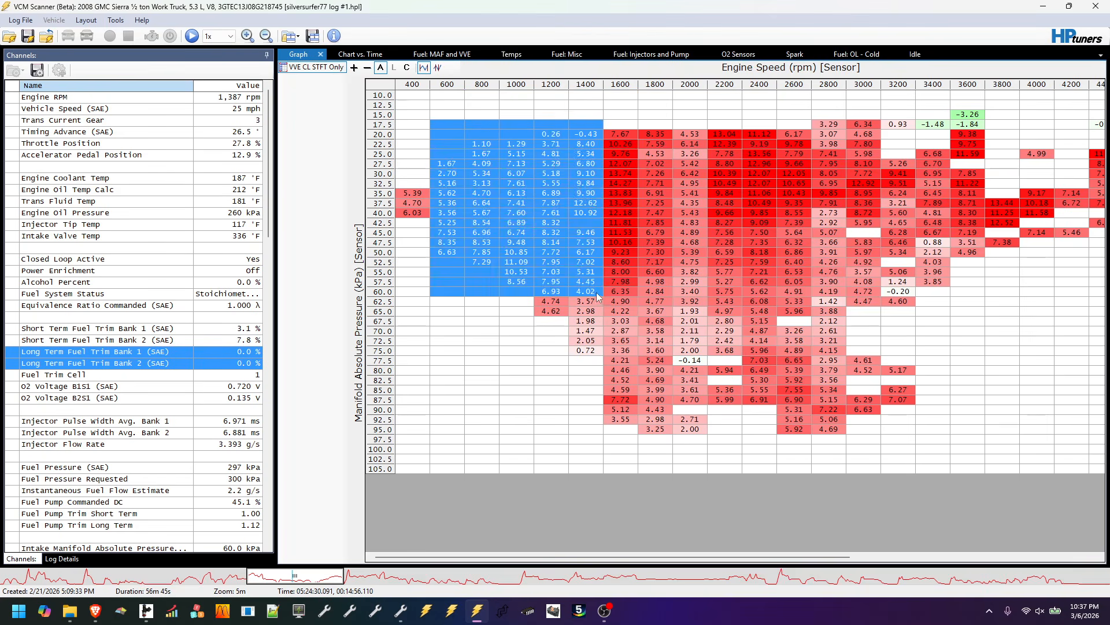
pyautogui.click(730, 310)
pyautogui.moveTo(973, 129); pyautogui.dragTo(925, 104)
pyautogui.click(806, 263)
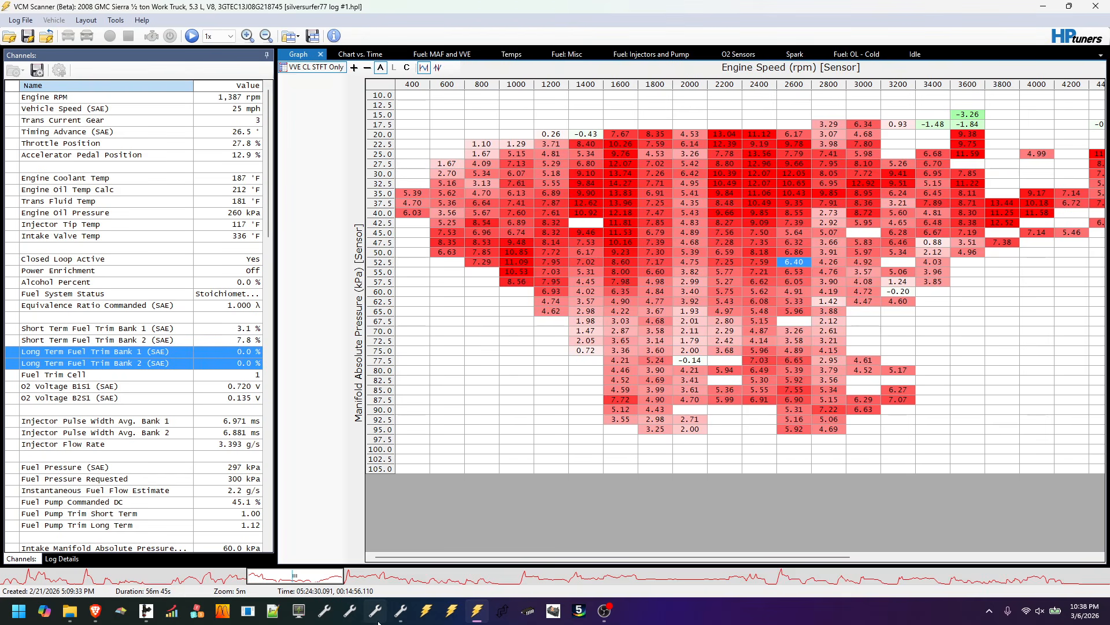
# Switch to the Brave browser's HP Tuners forum thread and compare the endings of the old FTC-based filter and the new filter
pyautogui.click(99, 616)
pyautogui.click(173, 552)
pyautogui.click(526, 321)
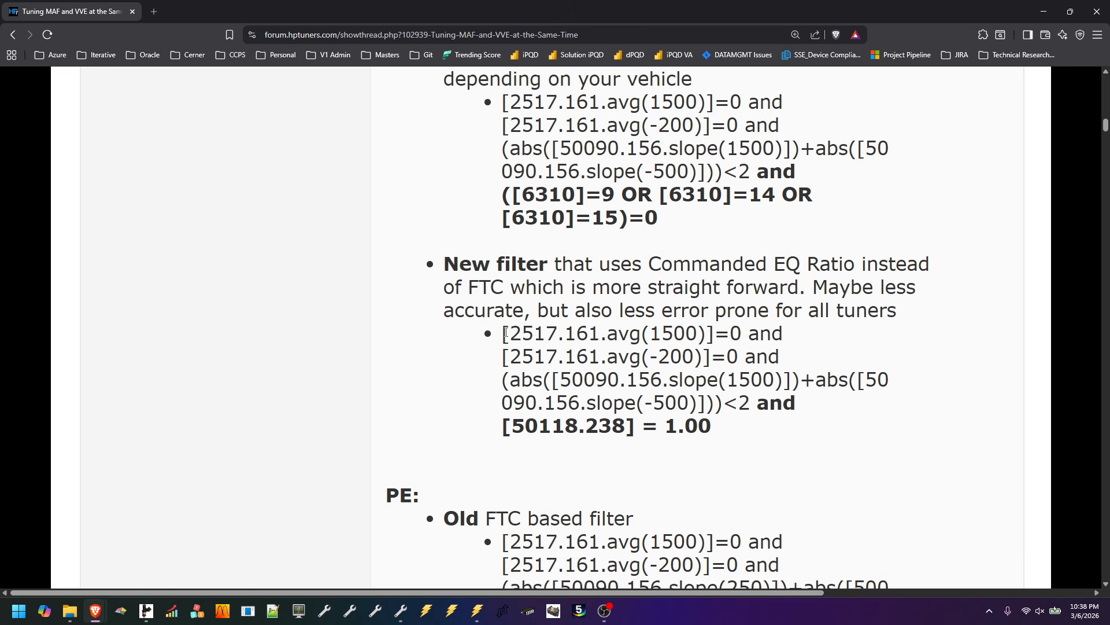
pyautogui.moveTo(507, 332); pyautogui.dragTo(760, 406)
pyautogui.click(720, 443)
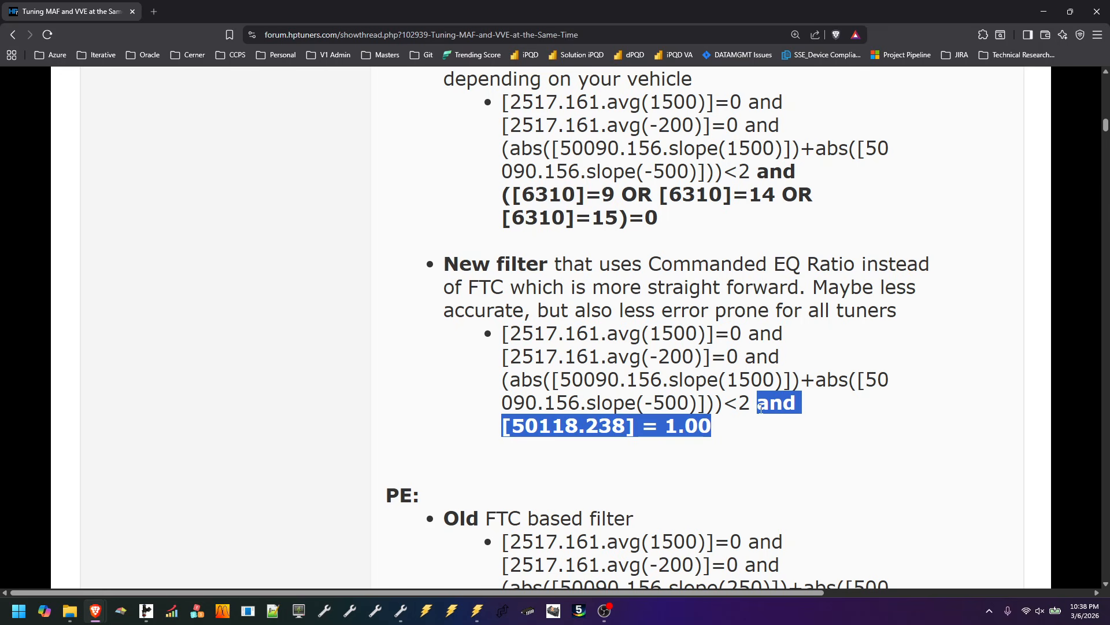
pyautogui.moveTo(664, 218); pyautogui.dragTo(760, 175)
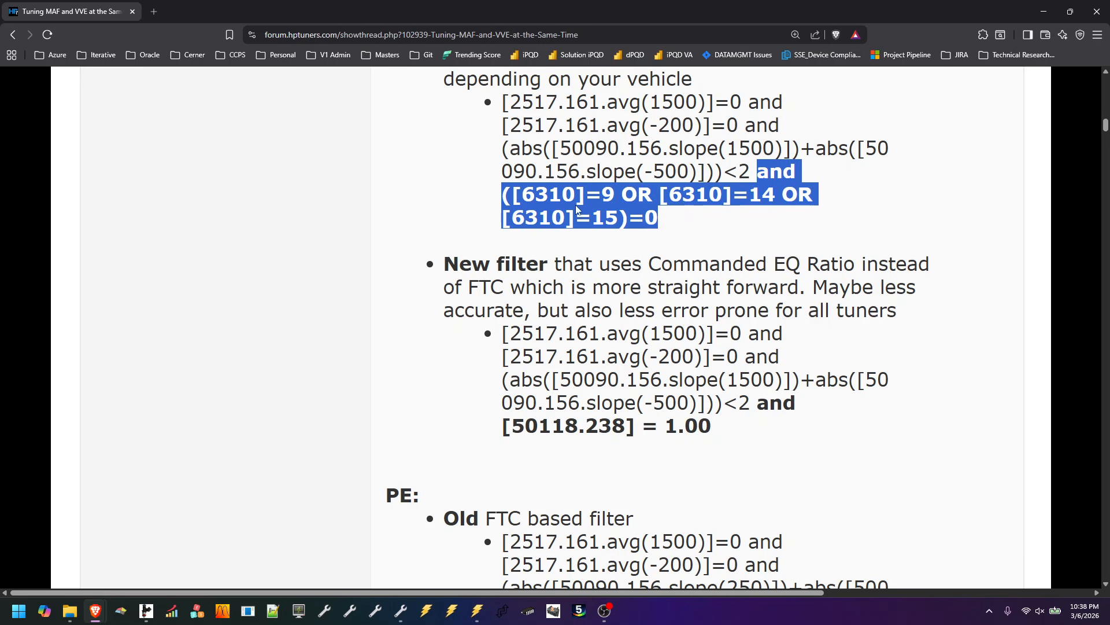
# Copy the entire new filter expression that uses Commanded EQ Ratio and return to VCM Scanner
pyautogui.click(716, 429)
pyautogui.moveTo(716, 429); pyautogui.dragTo(497, 335)
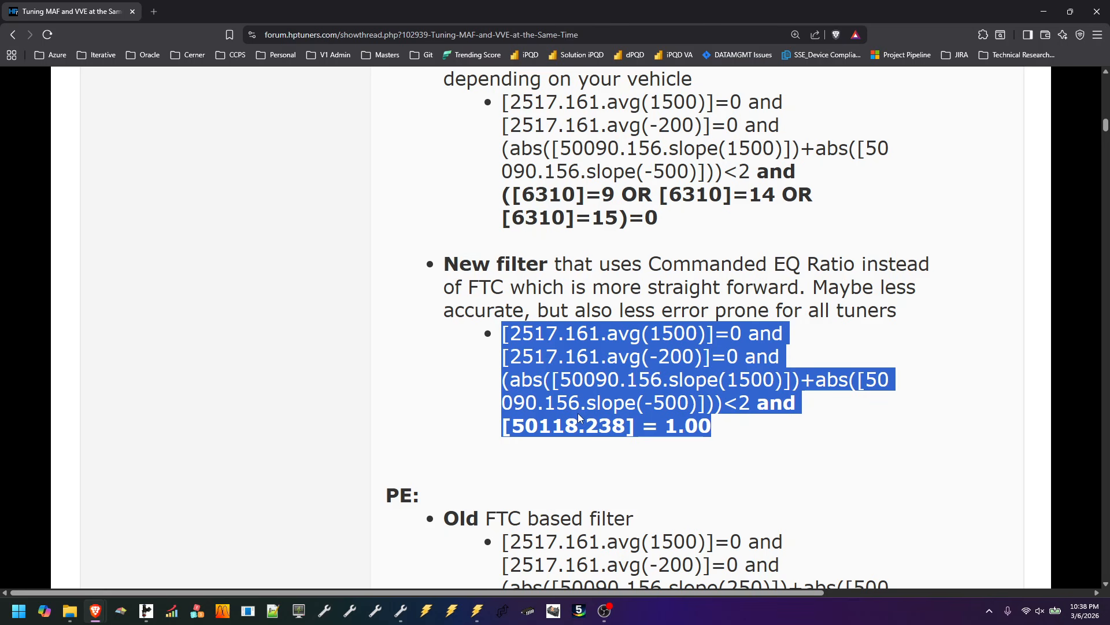
pyautogui.click(1043, 11)
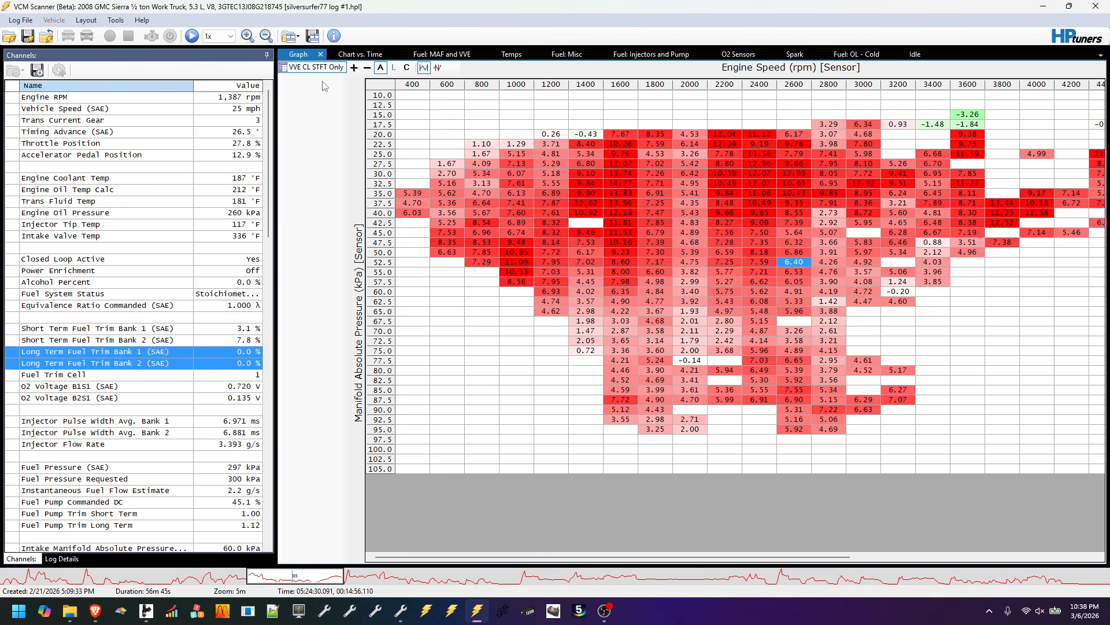
# Paste the copied filter into the expression of the User Math 25 math parameter
pyautogui.click(116, 19)
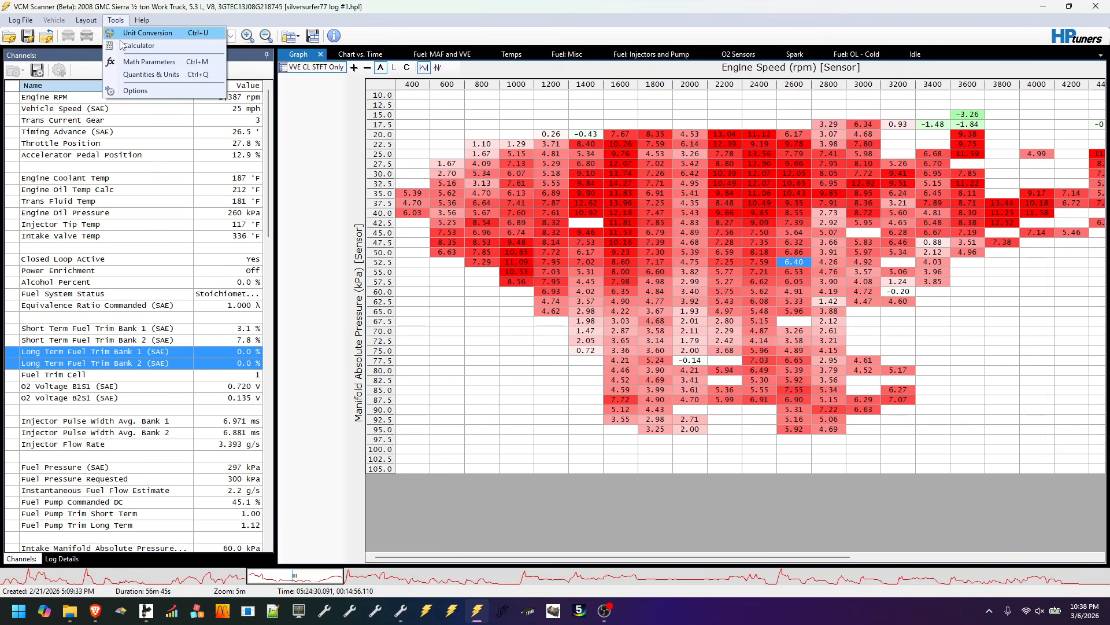
pyautogui.click(153, 65)
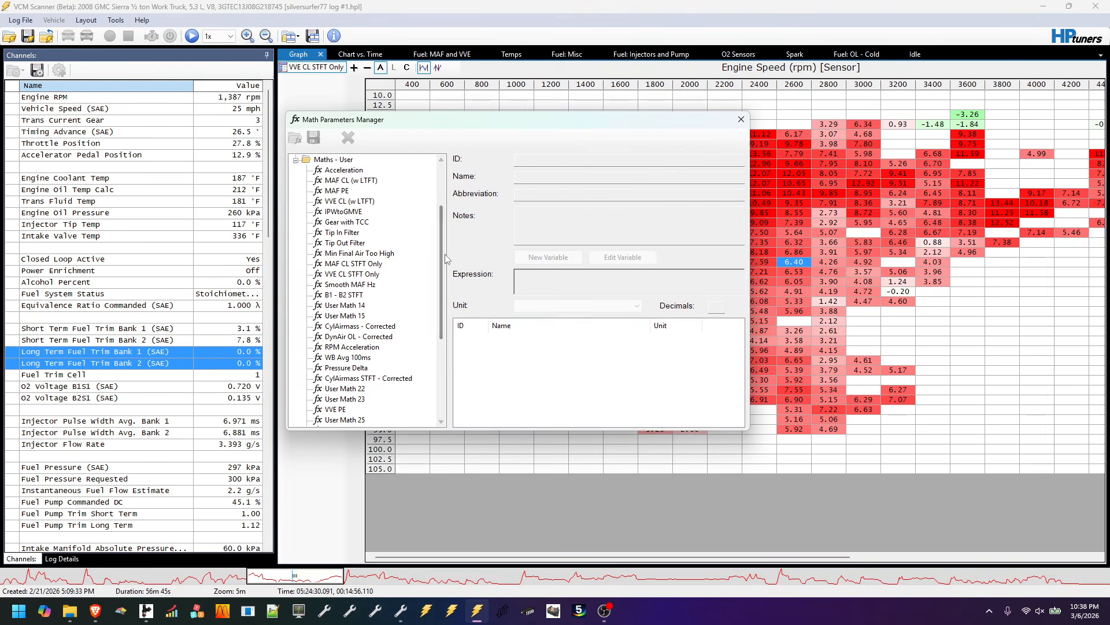
pyautogui.moveTo(444, 245); pyautogui.dragTo(447, 371)
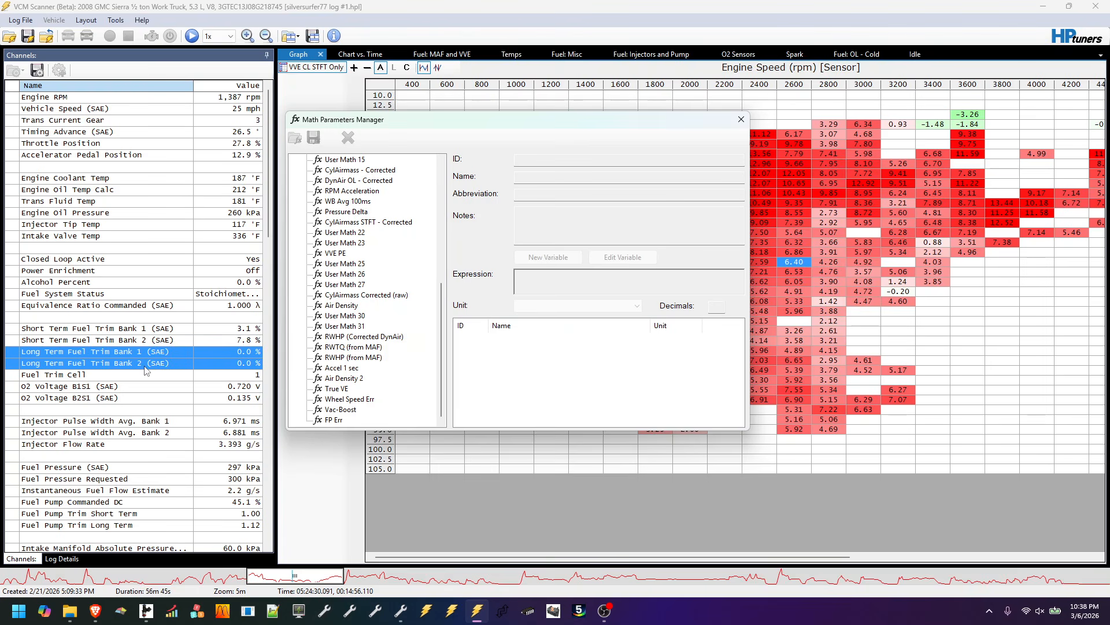
pyautogui.click(345, 263)
pyautogui.click(557, 281)
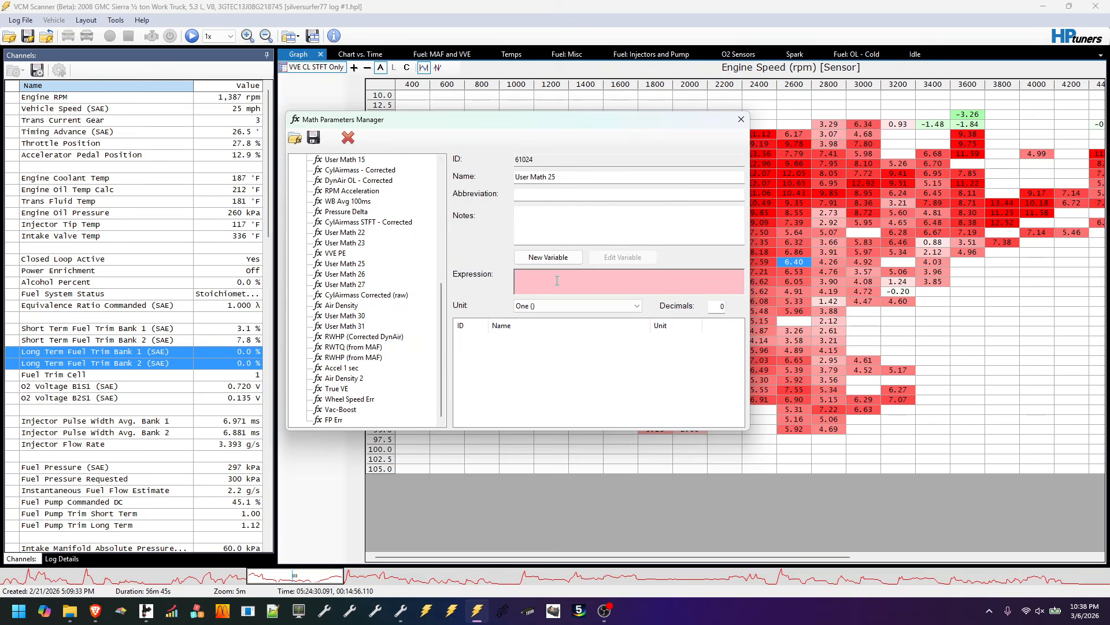
pyautogui.hotkey('ctrl', 'v')
# Check each parameter referenced by the filter expression in the User Math 25 variable list
pyautogui.click(540, 339)
pyautogui.click(541, 349)
pyautogui.click(541, 360)
pyautogui.click(546, 370)
pyautogui.click(547, 382)
pyautogui.click(545, 338)
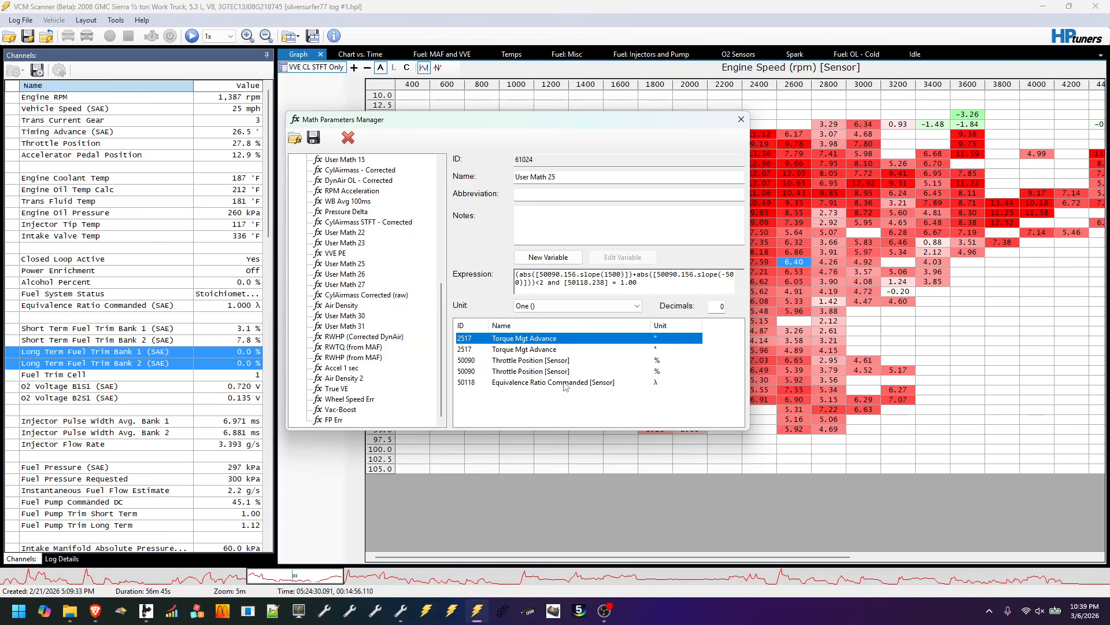
# Clear the entire expression of User Math 25
pyautogui.click(639, 286)
pyautogui.hotkey('ctrl', 'a')
pyautogui.press('Delete')
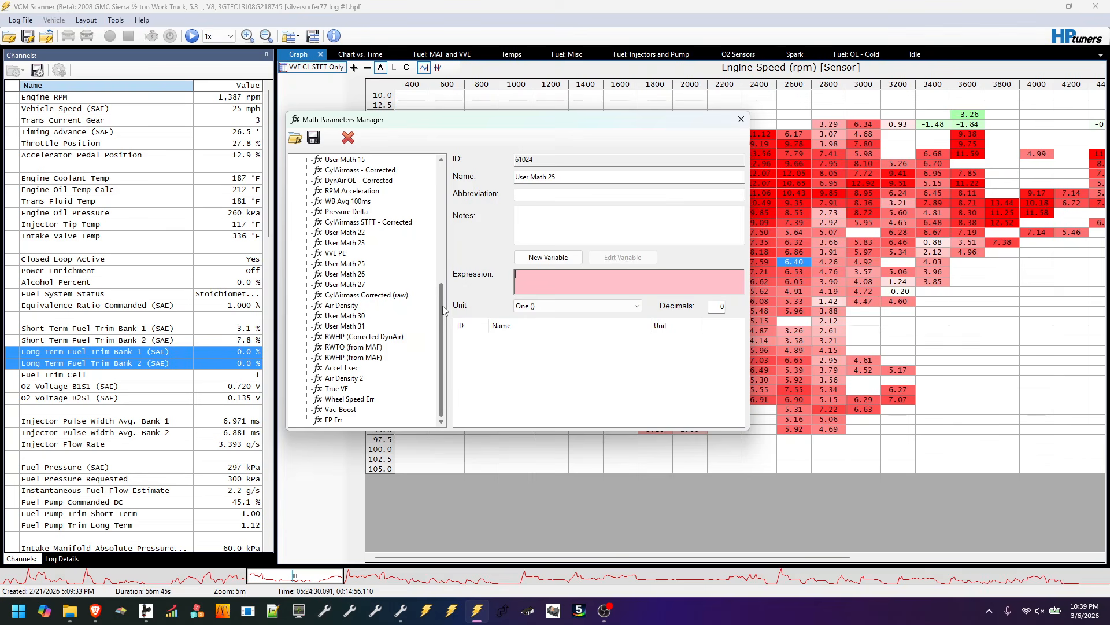
# Inspect the VVE PE math parameter's expression and its referenced parameters, and close the Math Parameters Manager
pyautogui.scroll(2, 388, 364)
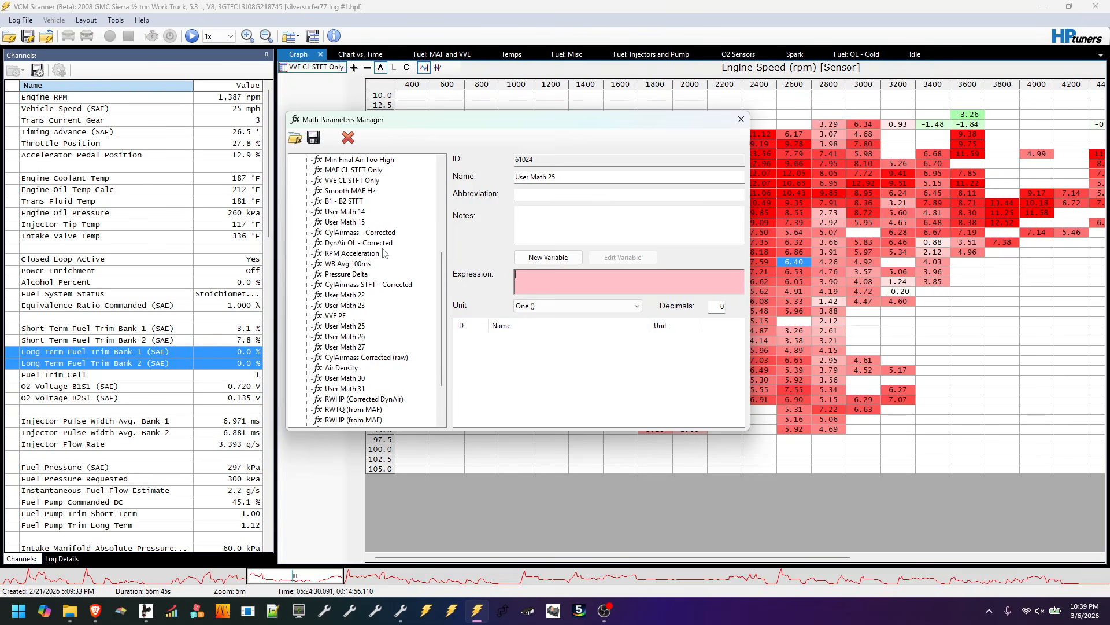
pyautogui.scroll(1, 359, 324)
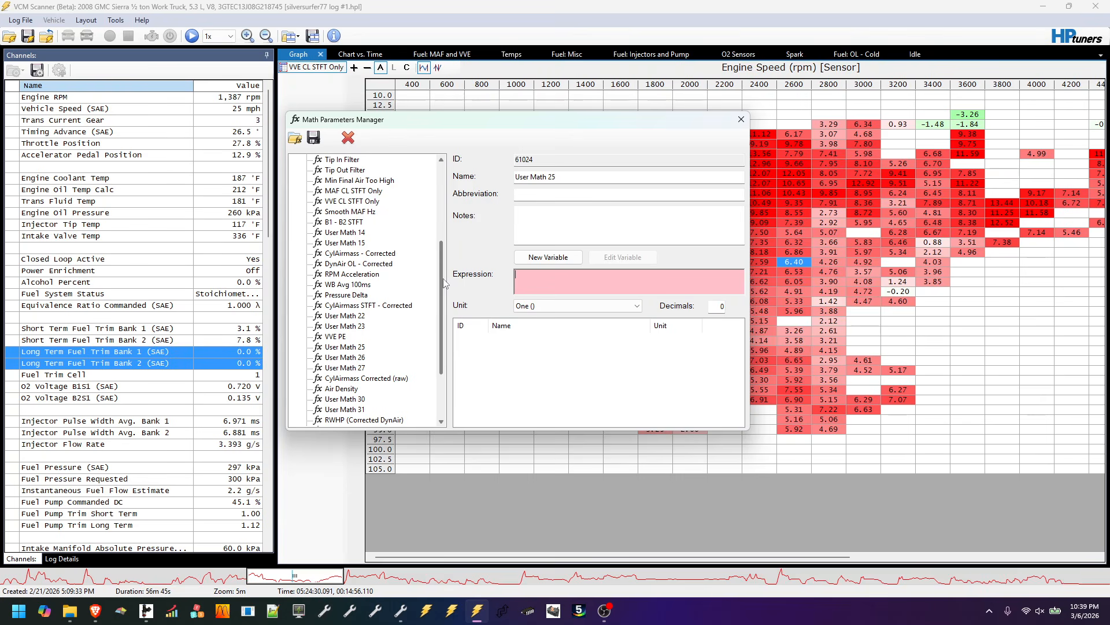
pyautogui.click(335, 337)
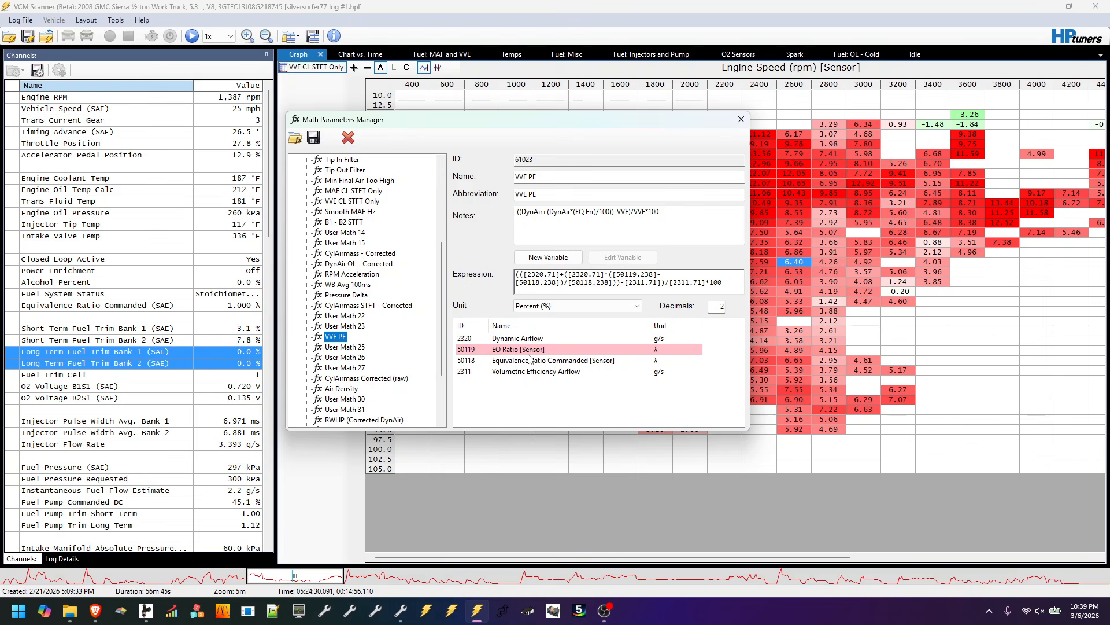
pyautogui.click(743, 120)
# Set the VVE CL STFT Only graph's filter function to "abs([50090.156.slope(-500)]))<2 and [50118.238] = 1.00" and close the layout editor
pyautogui.rightClick(317, 69)
pyautogui.click(339, 106)
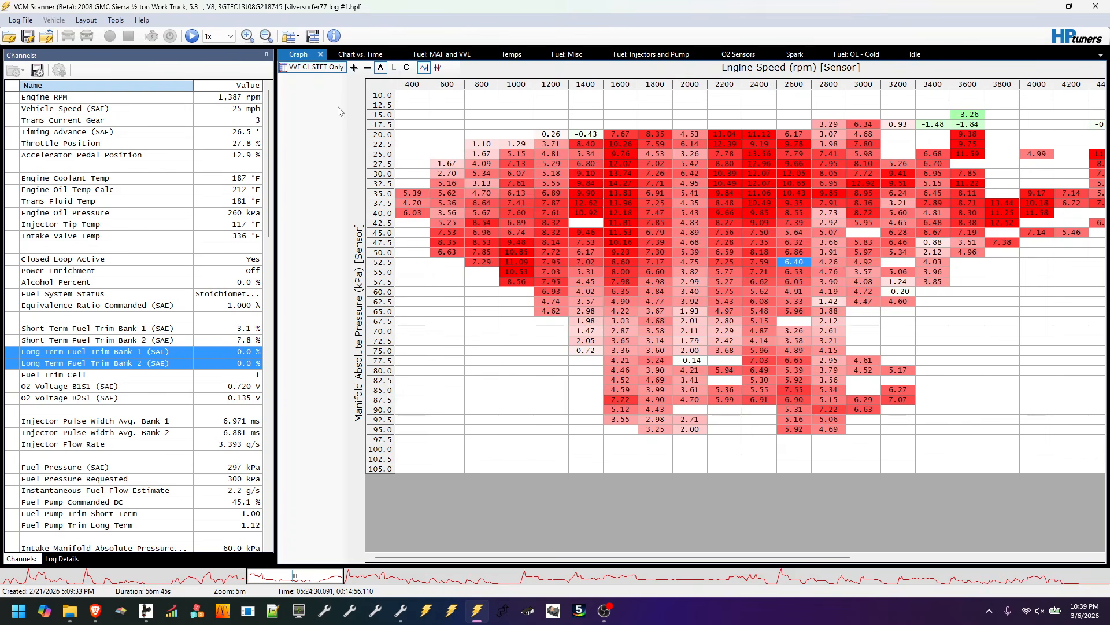
pyautogui.moveTo(569, 118); pyautogui.dragTo(179, 403)
pyautogui.click(200, 536)
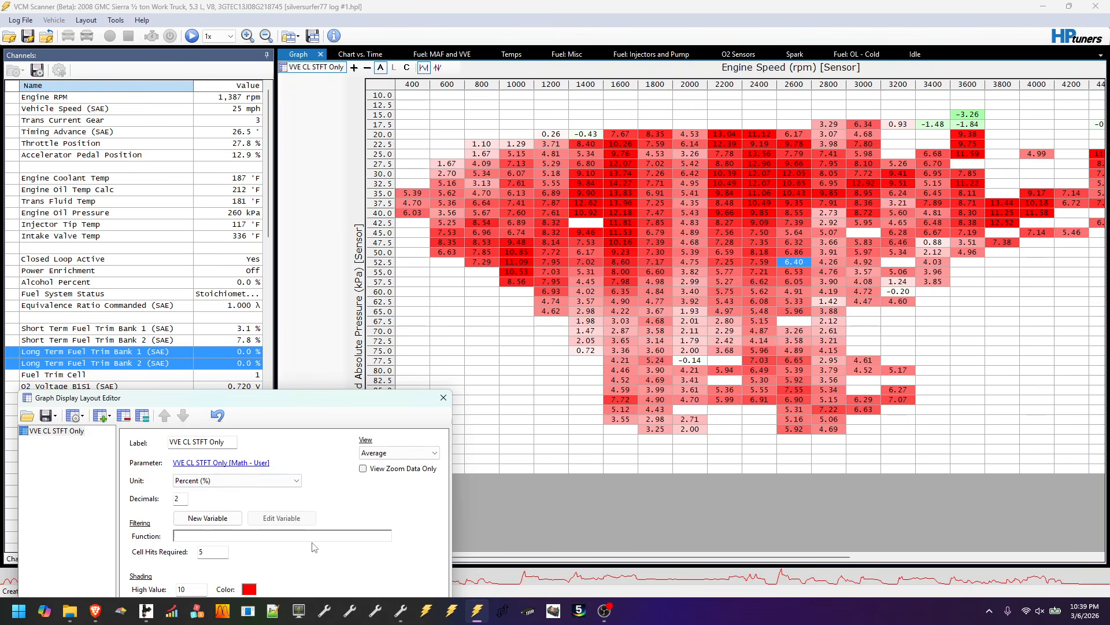
pyautogui.write('abs([50090.156.slope(-500)]))<2 and [50118.238] = 1.00')
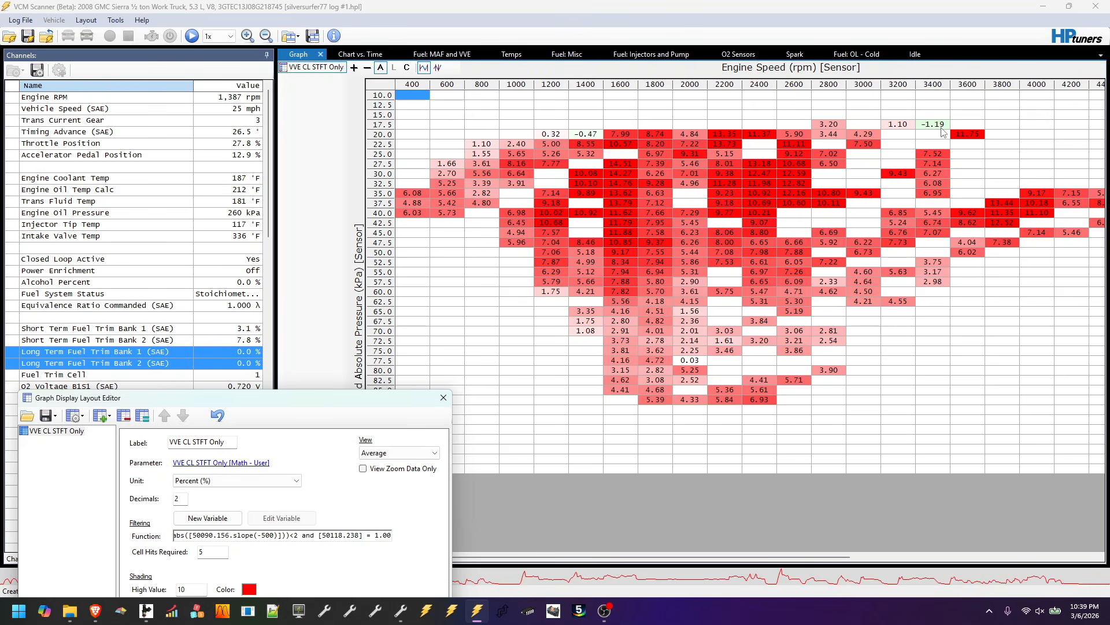
pyautogui.moveTo(389, 402); pyautogui.dragTo(468, 107)
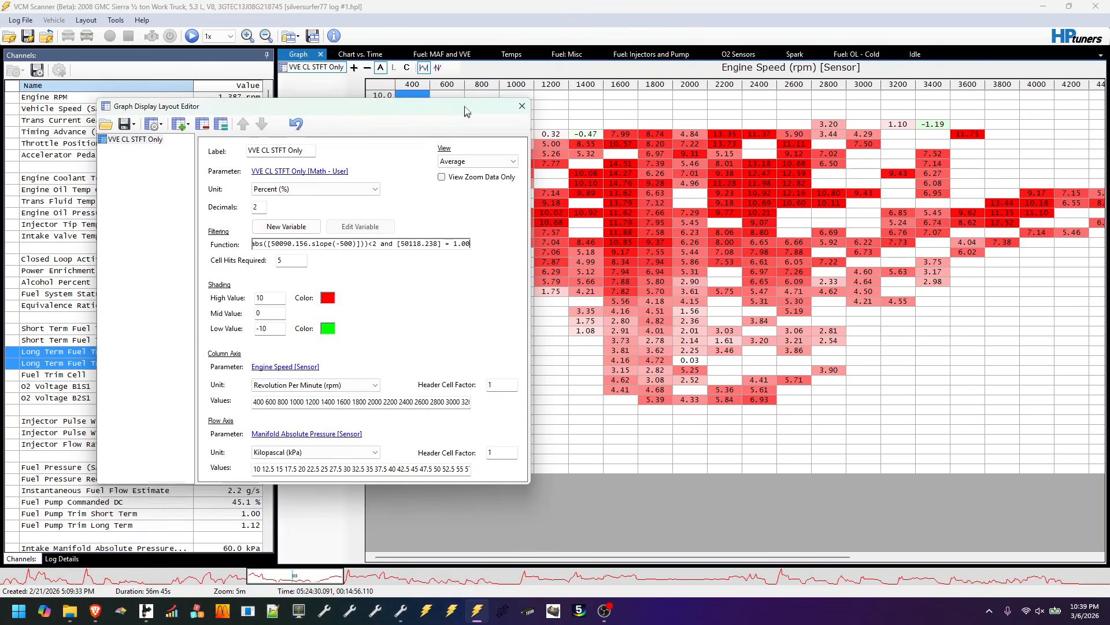
pyautogui.click(524, 105)
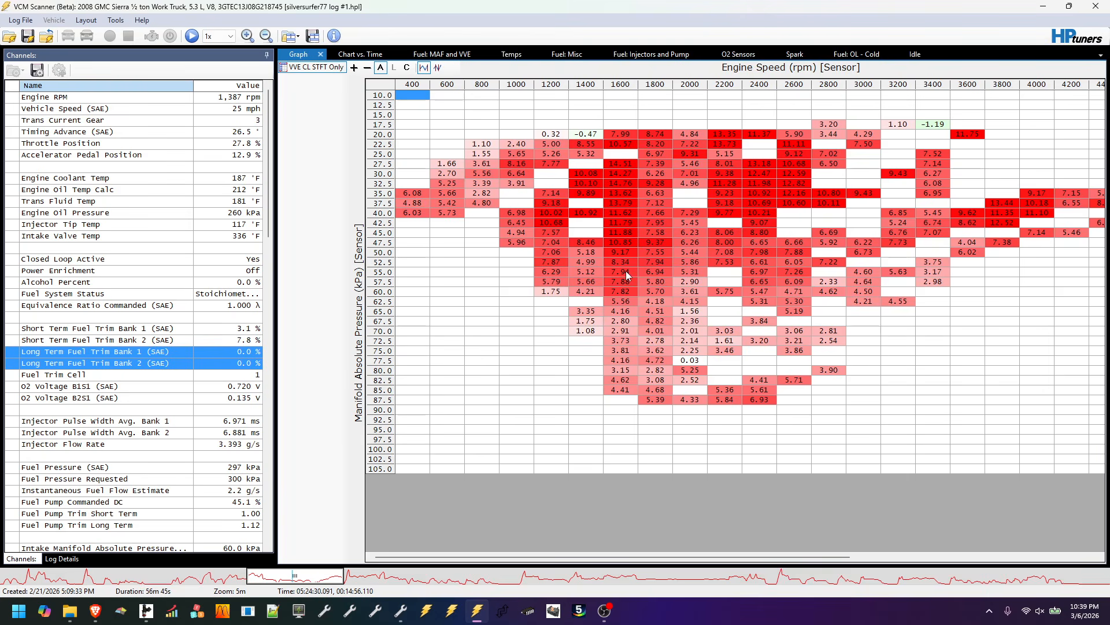
# Copy all cells of the filtered VVE CL STFT Only graph
pyautogui.click(585, 137)
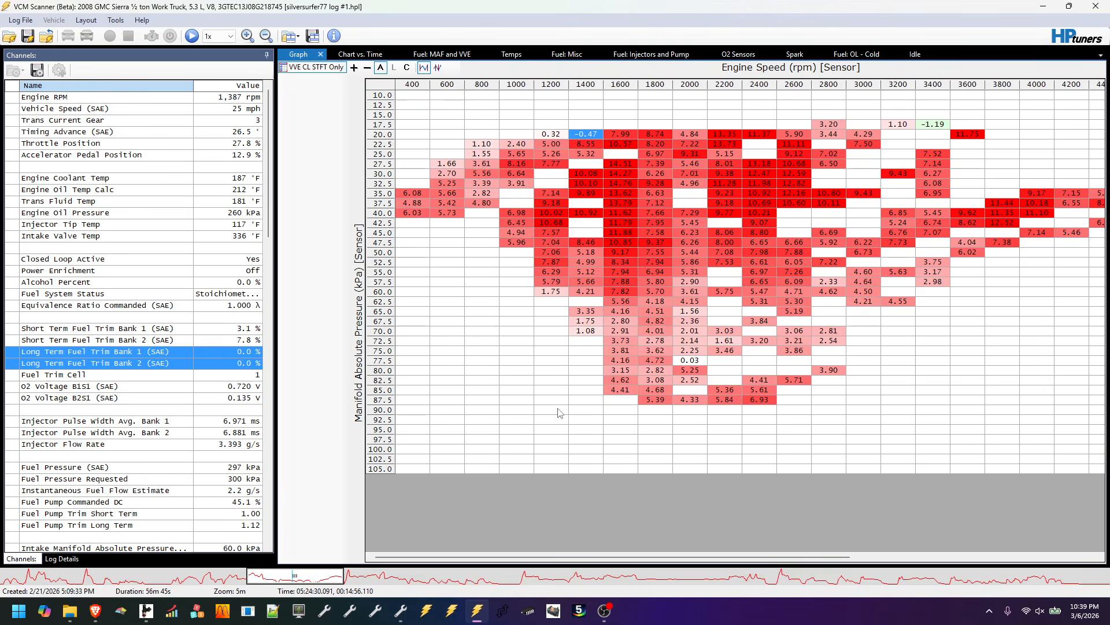
pyautogui.click(379, 87)
pyautogui.rightClick(427, 119)
pyautogui.click(441, 125)
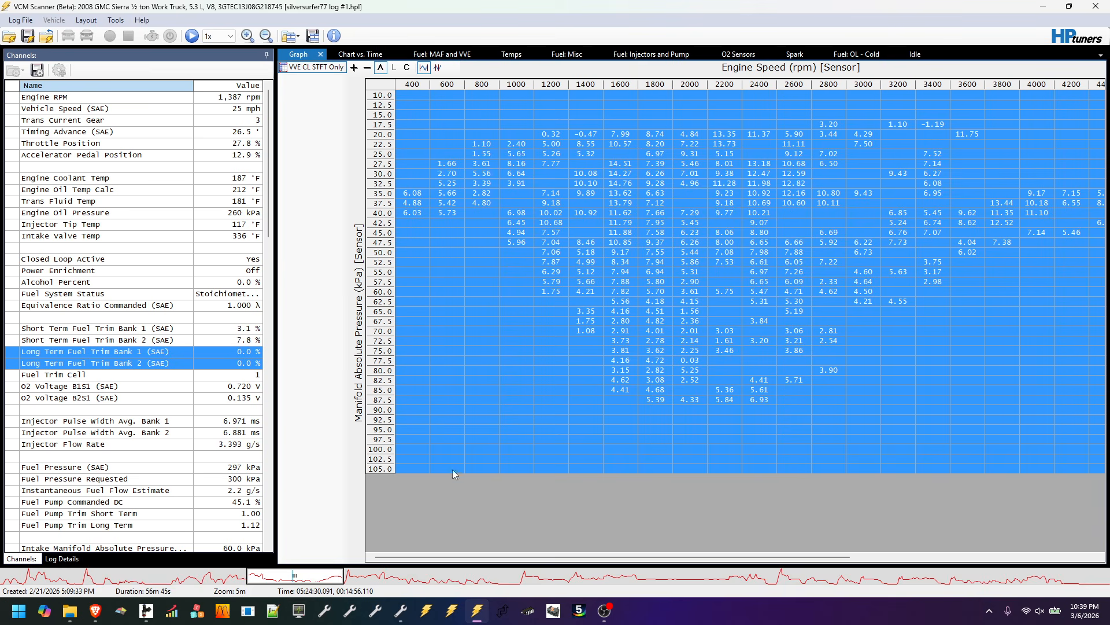
# Switch to the Virtual Volumetric Efficiency Table Editor, show the table beside its 3D surface, and set VE Mode to Manifold Switch Open
pyautogui.click(397, 613)
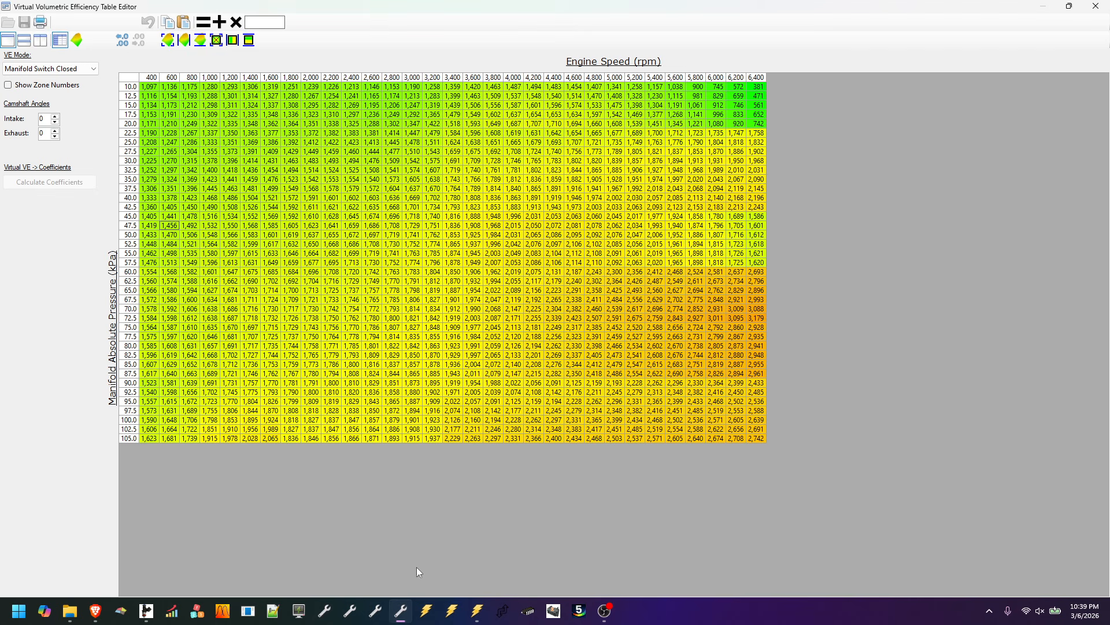
pyautogui.click(44, 43)
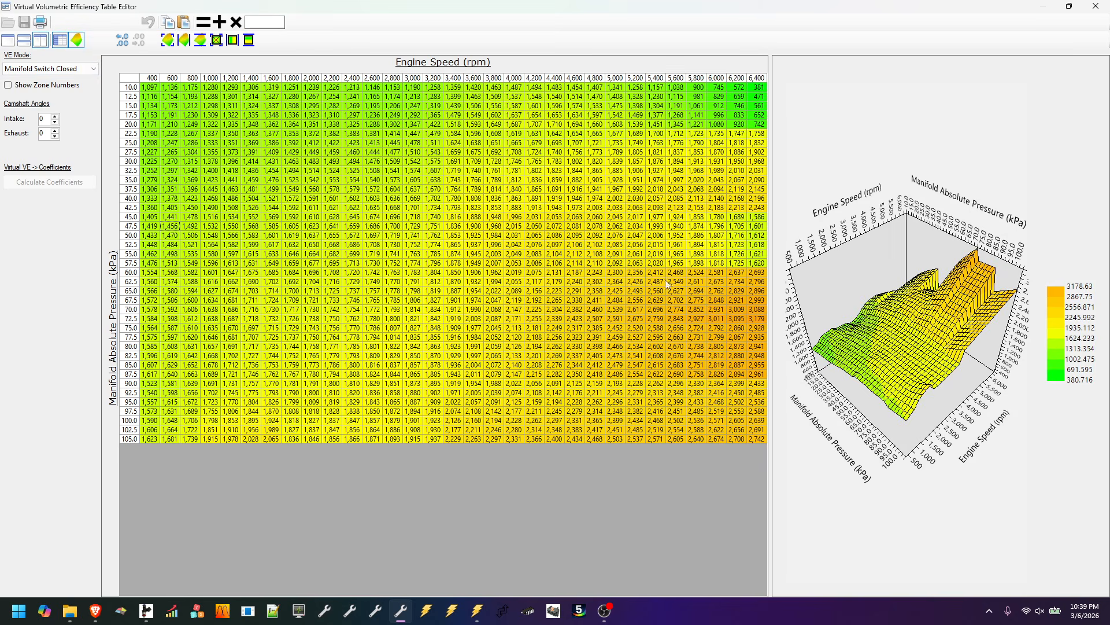
pyautogui.click(79, 69)
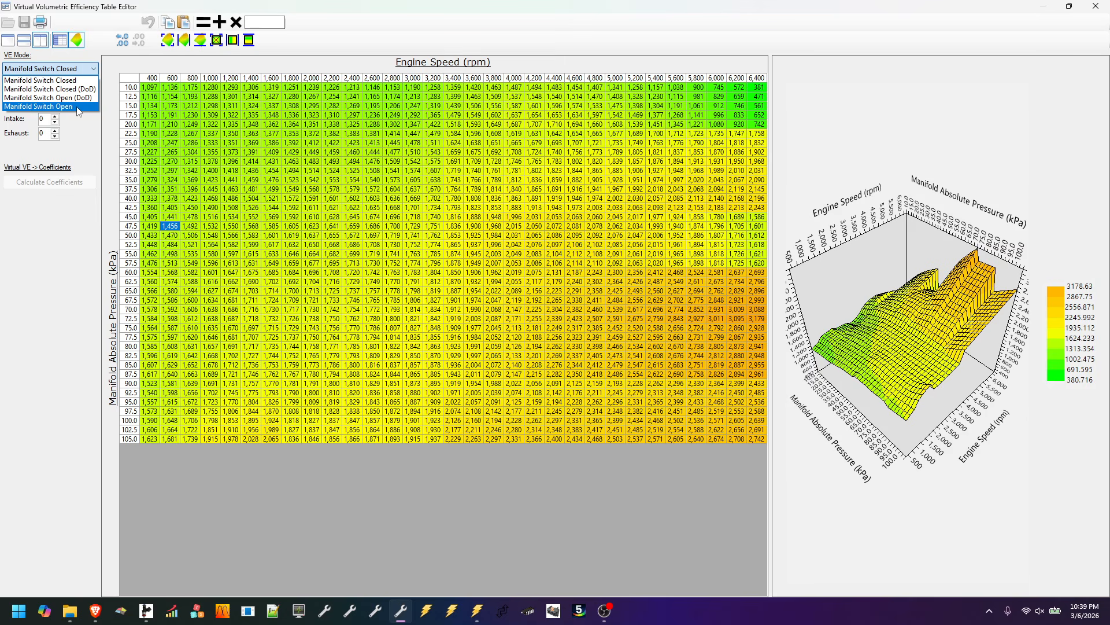
pyautogui.click(77, 107)
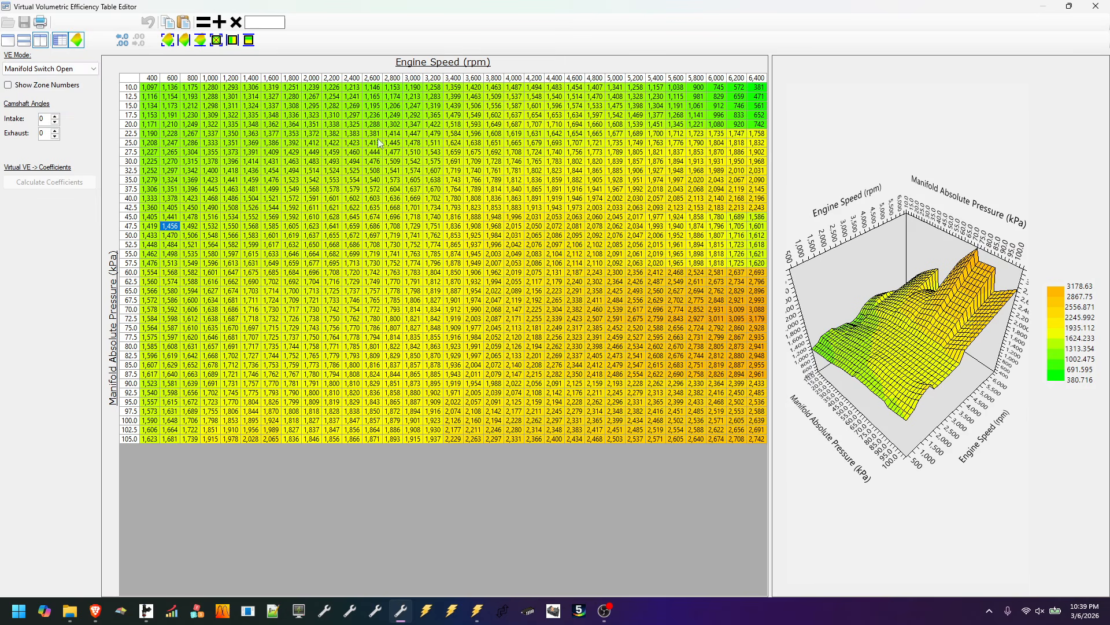
pyautogui.moveTo(717, 216); pyautogui.dragTo(636, 222)
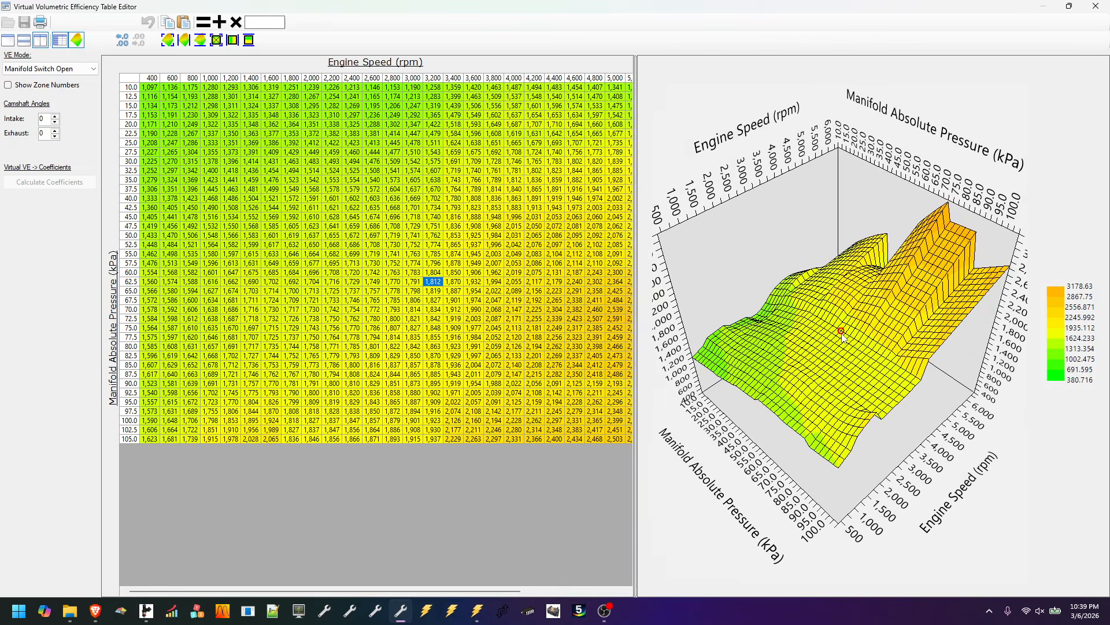
pyautogui.moveTo(842, 329); pyautogui.dragTo(867, 307)
pyautogui.click(91, 68)
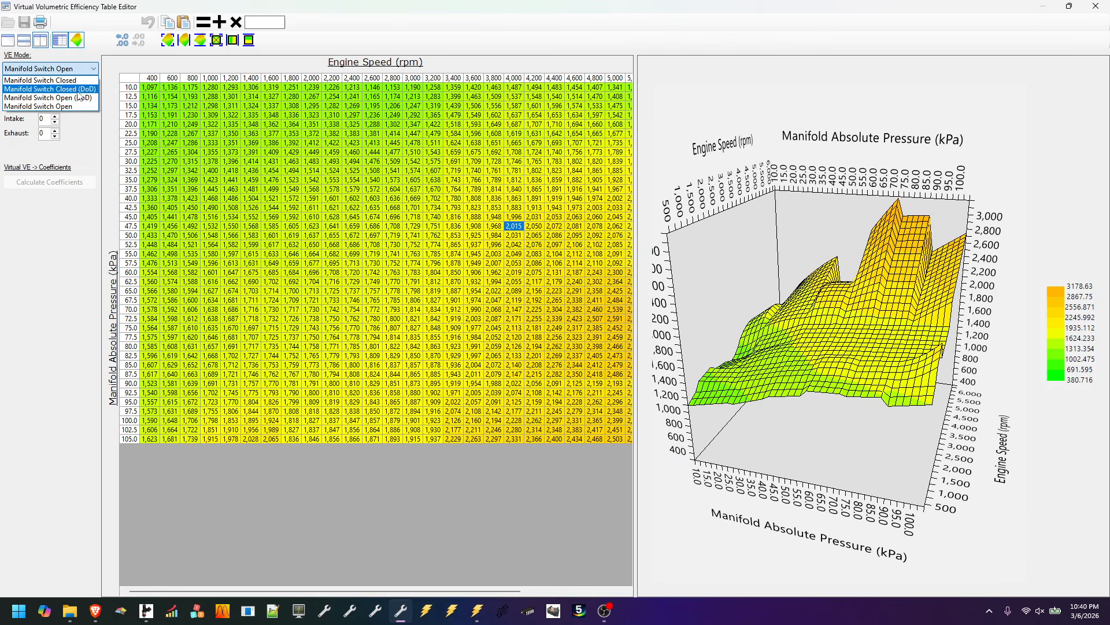
pyautogui.click(78, 107)
# Apply the copied error values to the VVE table with Paste Special Multiply by %, and inspect the surface in an enlarged 3D view
pyautogui.rightClick(150, 90)
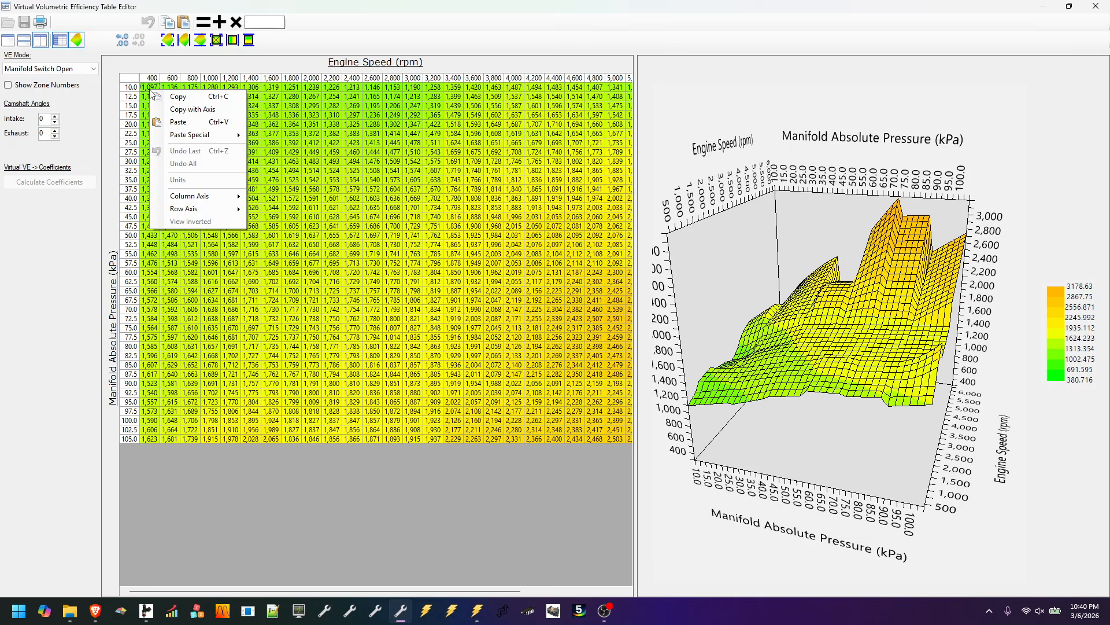
pyautogui.moveTo(185, 135)
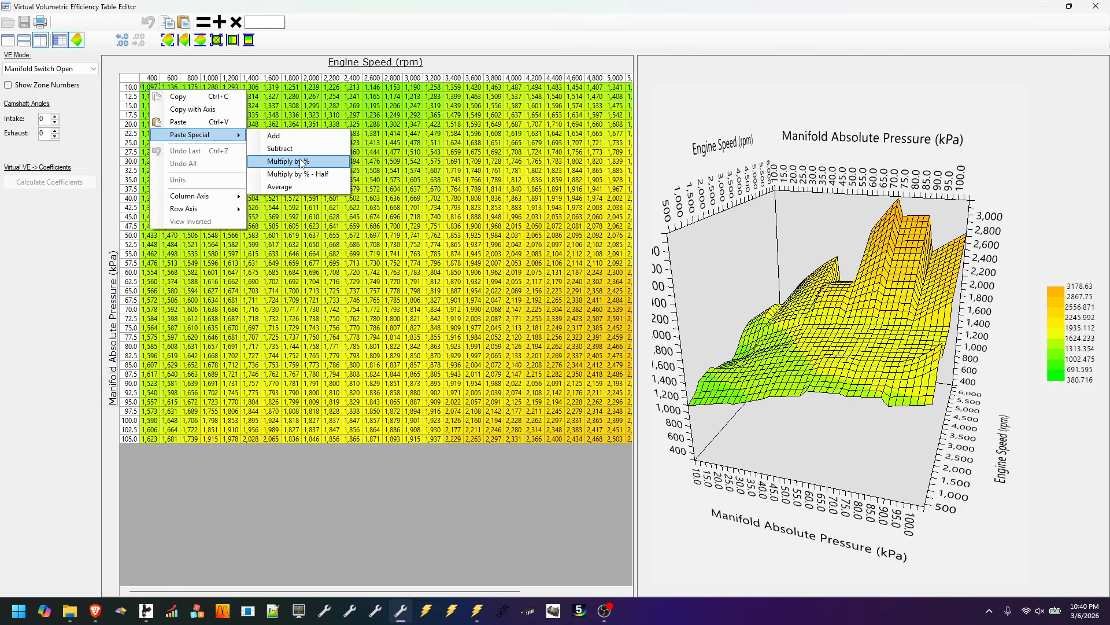
pyautogui.click(328, 162)
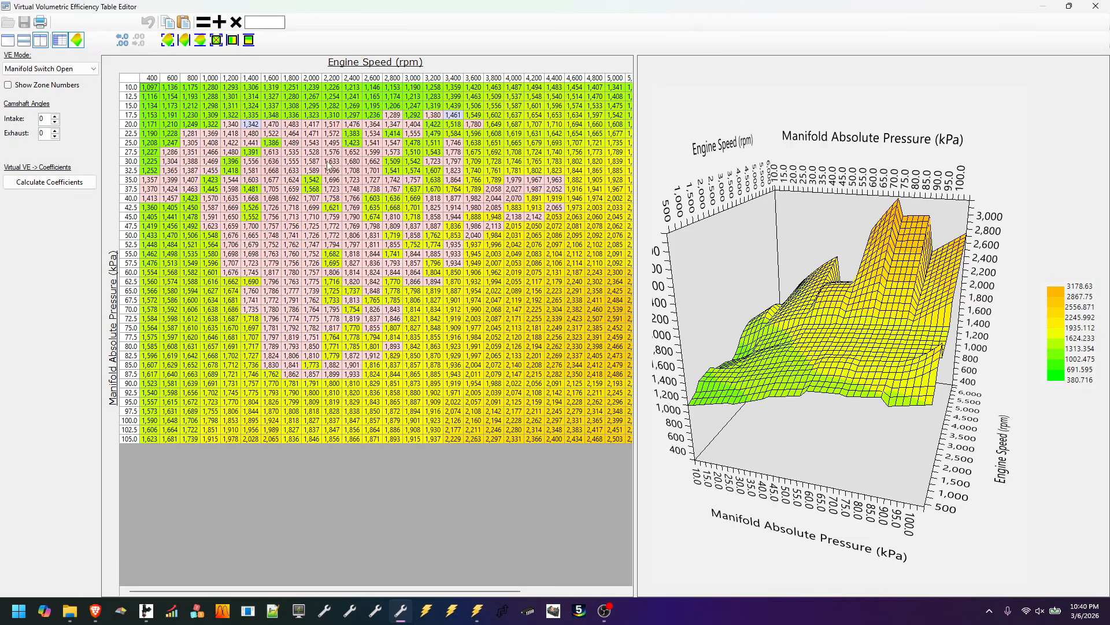
pyautogui.moveTo(636, 236); pyautogui.dragTo(556, 255)
pyautogui.moveTo(788, 374)
pyautogui.mouseDown()
pyautogui.moveTo(882, 377)
pyautogui.moveTo(795, 370)
pyautogui.mouseUp()
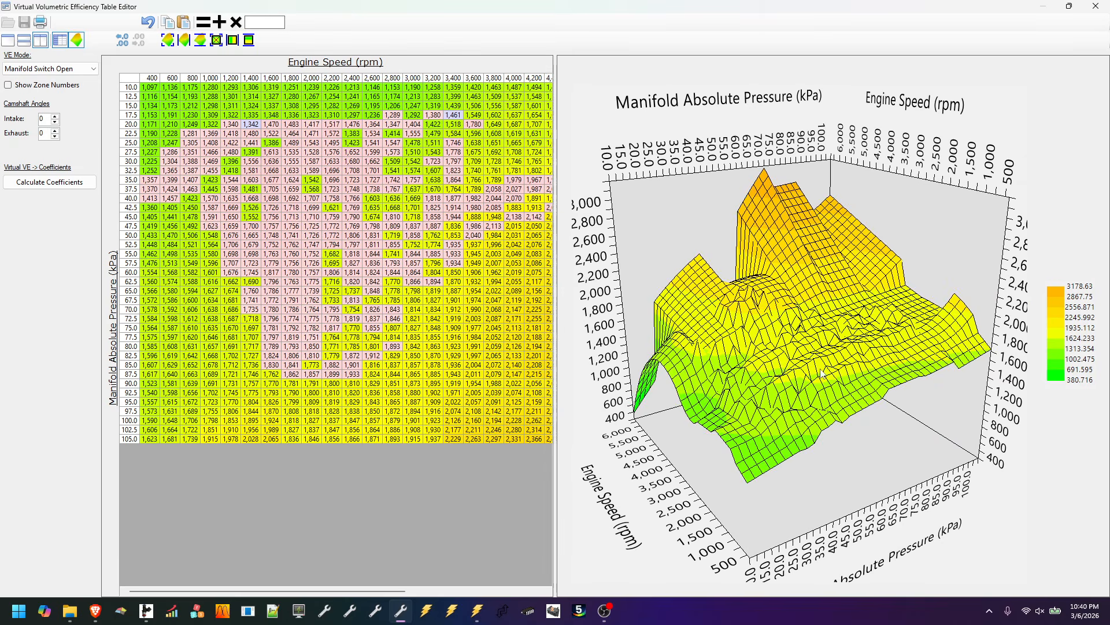
pyautogui.moveTo(355, 592); pyautogui.dragTo(182, 536)
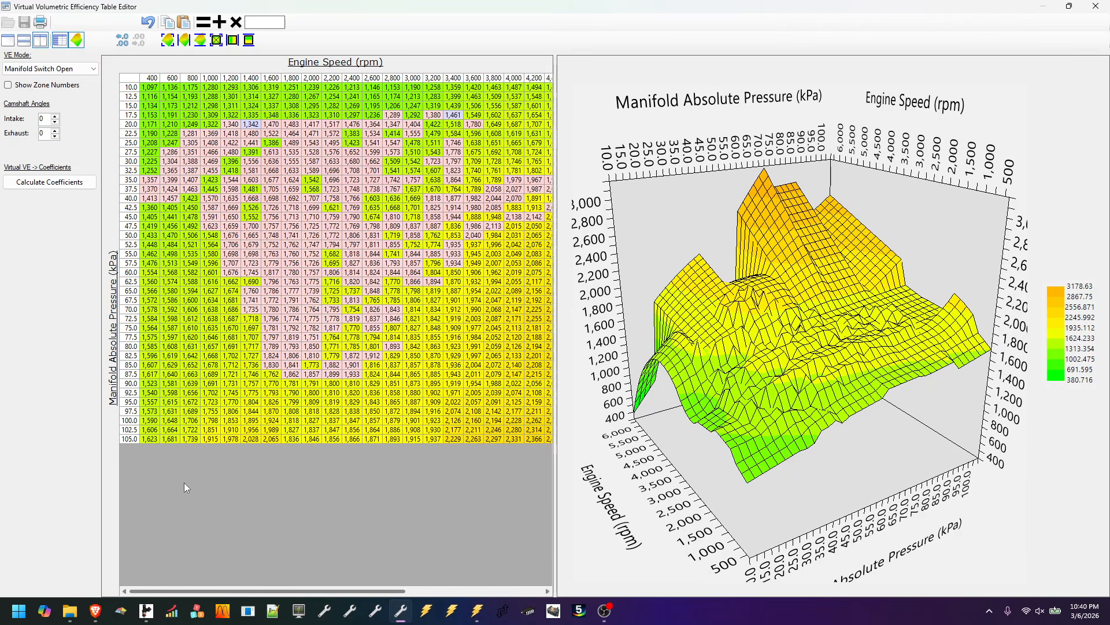
# Interpolate vertically across the uncorrected cells in the 1,000 to 1,600 rpm columns between about 22.5 and 40 kPa
pyautogui.moveTo(212, 181); pyautogui.dragTo(212, 199)
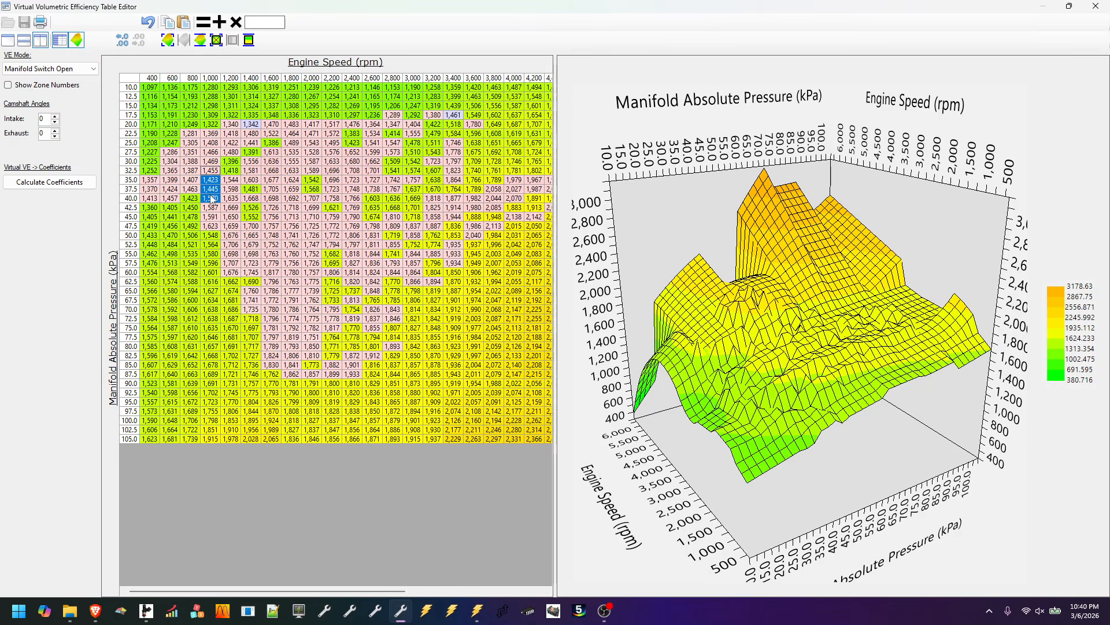
pyautogui.click(248, 40)
pyautogui.moveTo(232, 161); pyautogui.dragTo(231, 171)
pyautogui.click(249, 40)
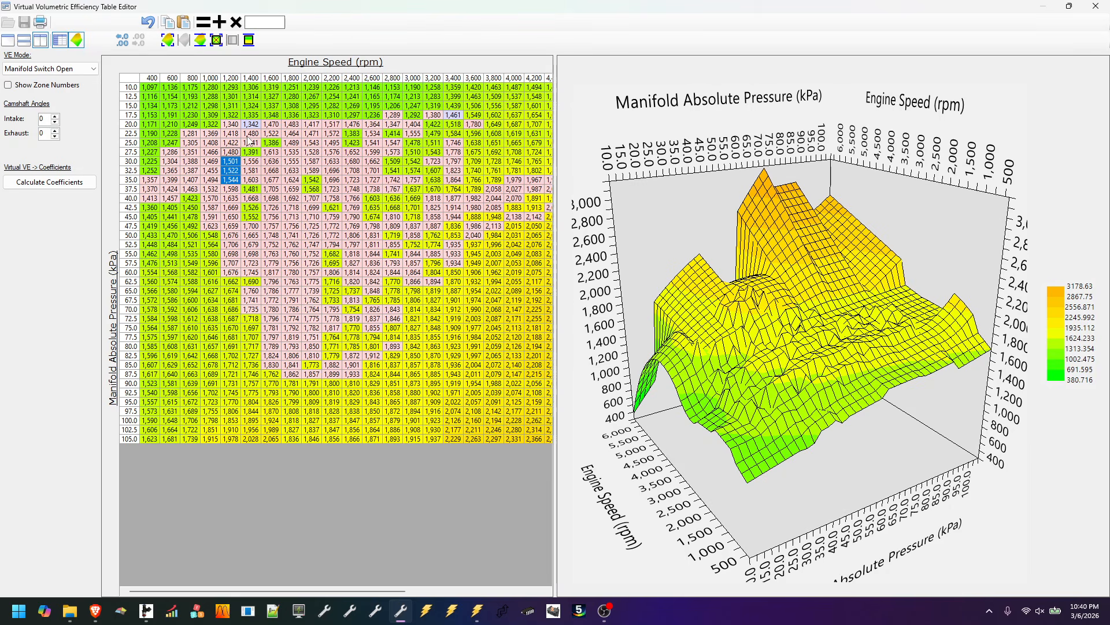
pyautogui.click(250, 153)
pyautogui.moveTo(253, 160); pyautogui.dragTo(272, 152)
pyautogui.click(248, 39)
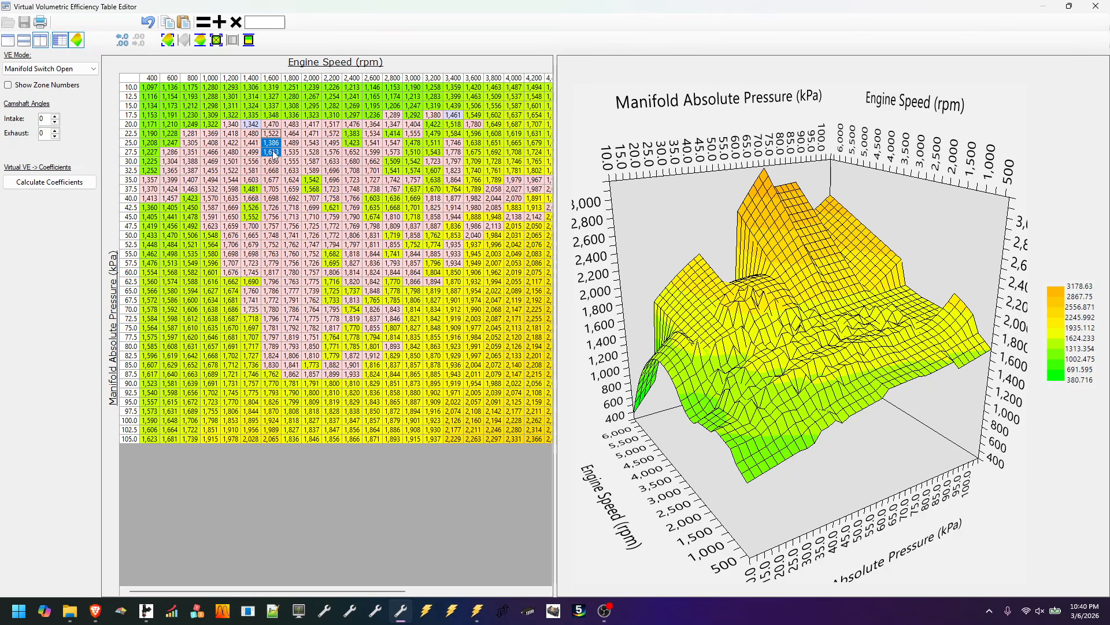
# Interpolate vertically across the uncorrected cells of the 1,400 rpm column between 35 and 47.5 kPa
pyautogui.click(250, 207)
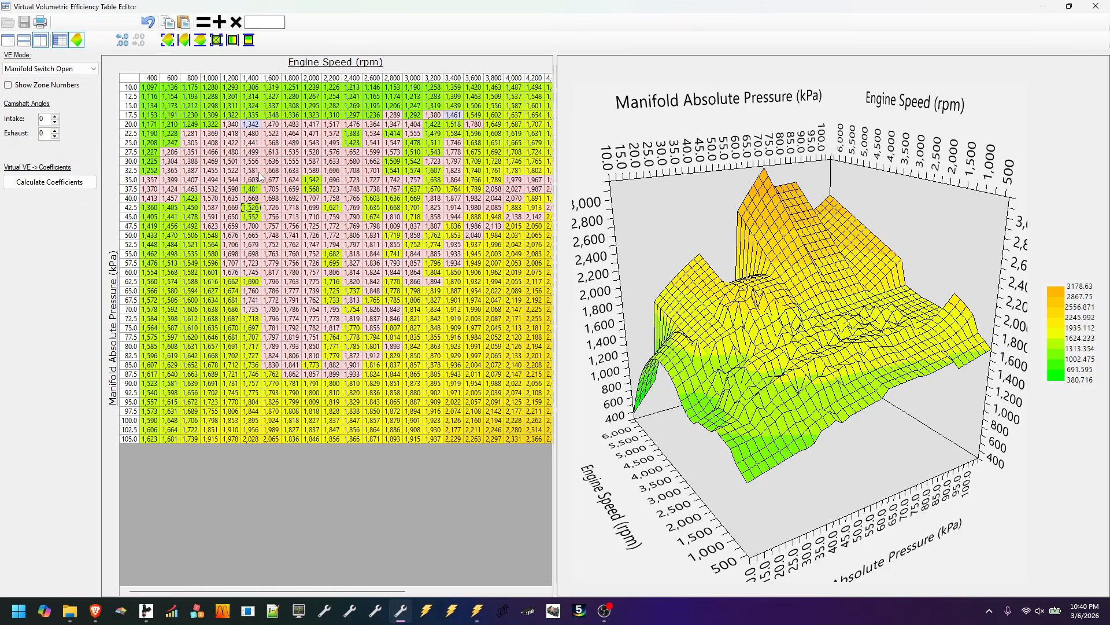
pyautogui.moveTo(258, 182); pyautogui.dragTo(255, 199)
pyautogui.click(249, 40)
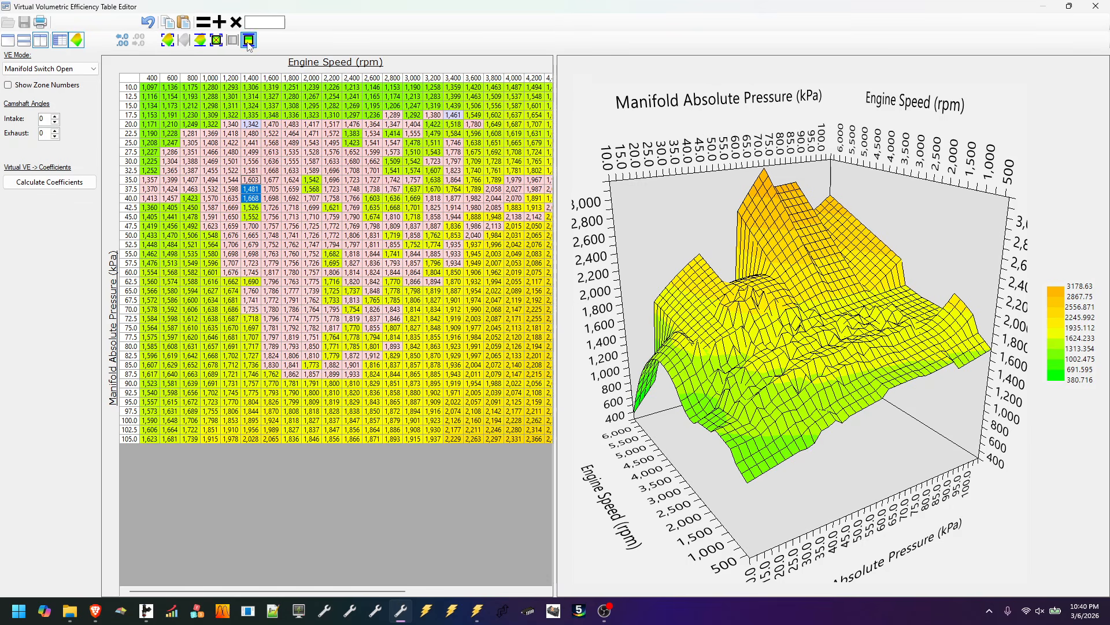
pyautogui.moveTo(251, 207); pyautogui.dragTo(250, 226)
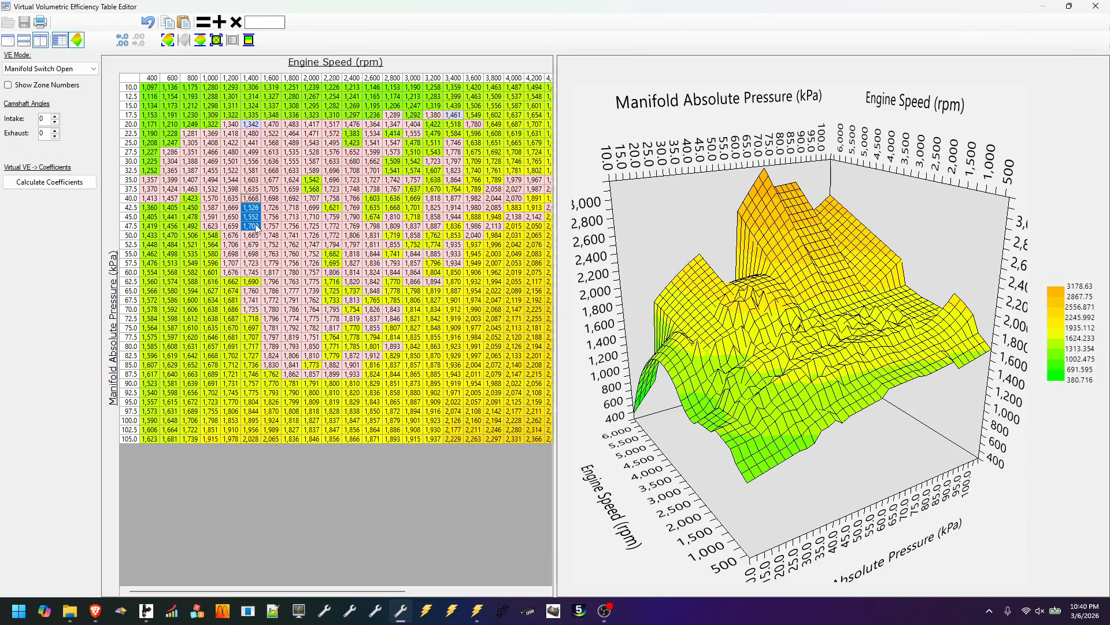
pyautogui.click(249, 40)
# Interpolate vertically across the uncorrected cells of the 2,000 and 2,200 rpm columns between about 32.5 and 60 kPa
pyautogui.moveTo(312, 179); pyautogui.dragTo(334, 273)
pyautogui.click(248, 40)
pyautogui.click(249, 40)
pyautogui.click(249, 40)
# Interpolate vertically across the uncorrected cells above 60 kPa in the 1,400, 2,000 and 2,200 rpm columns
pyautogui.moveTo(251, 281); pyautogui.dragTo(251, 290)
pyautogui.click(249, 40)
pyautogui.moveTo(331, 281); pyautogui.dragTo(332, 309)
pyautogui.click(249, 40)
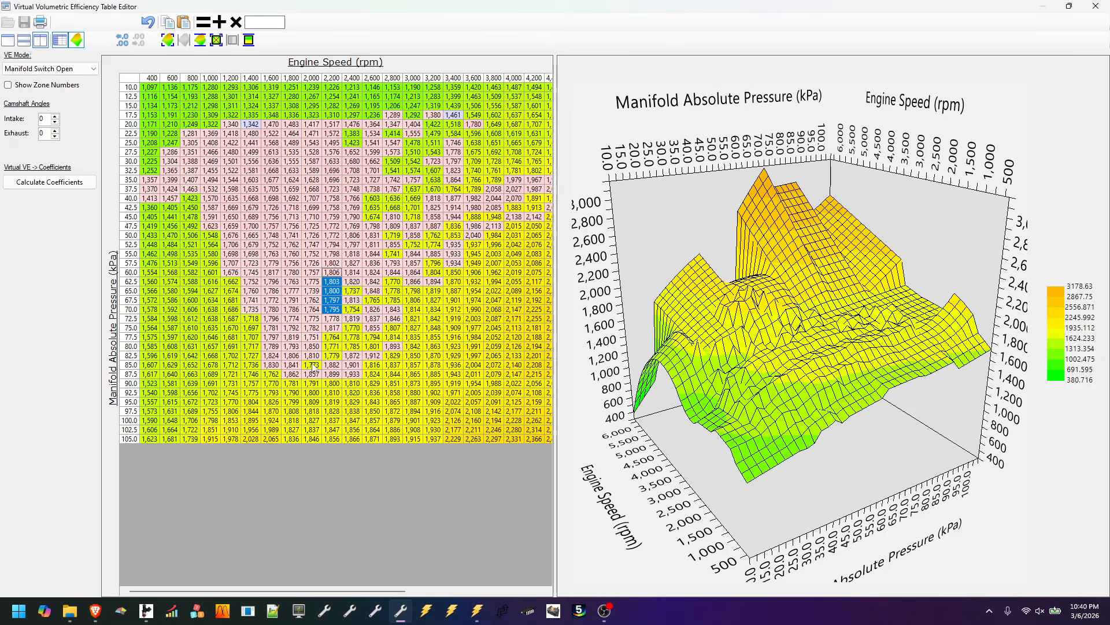
pyautogui.moveTo(314, 364); pyautogui.dragTo(315, 375)
pyautogui.click(248, 40)
pyautogui.moveTo(334, 336); pyautogui.dragTo(336, 355)
pyautogui.click(249, 40)
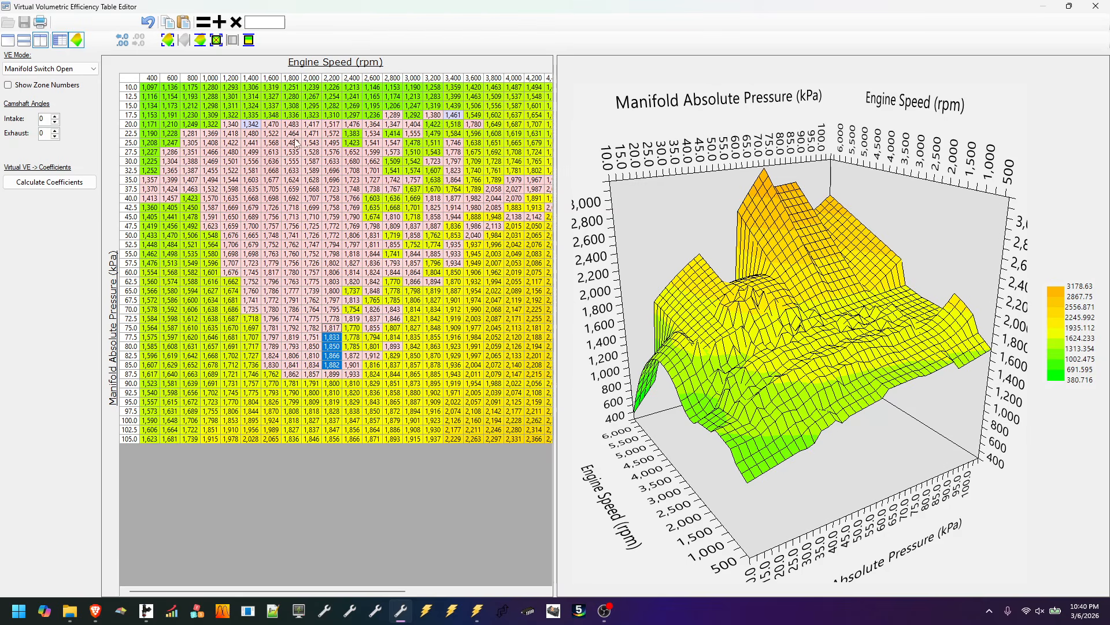
# Interpolate vertically across the uncorrected cells of the 2,400 rpm column, from 20 to 27.5 kPa and from 62.5 to 82.5 kPa
pyautogui.moveTo(355, 289); pyautogui.dragTo(355, 300)
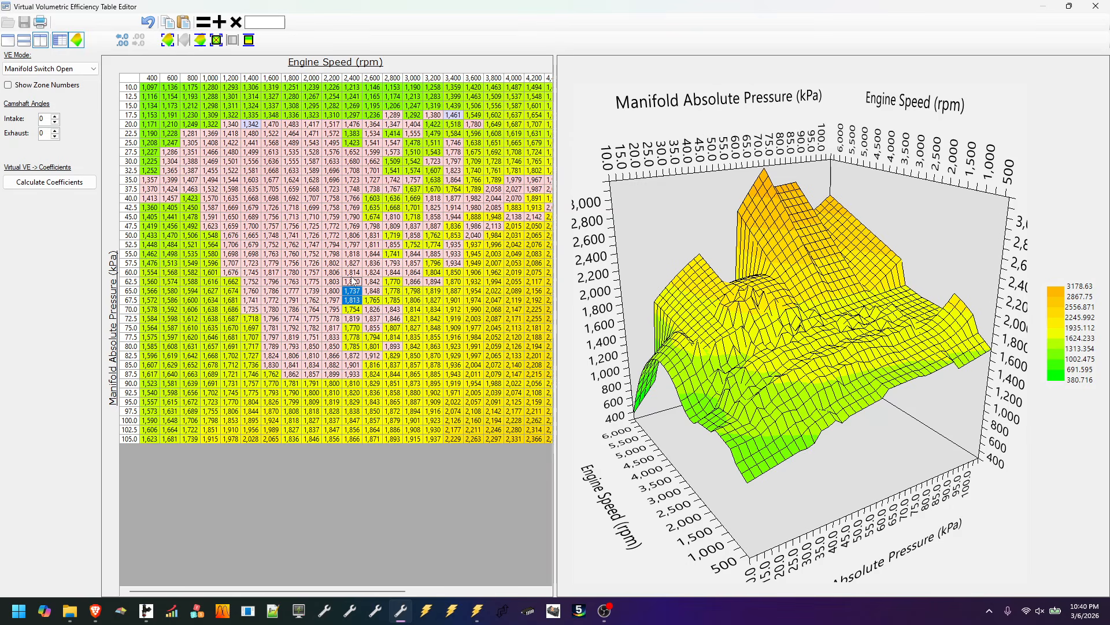
pyautogui.click(249, 40)
pyautogui.moveTo(354, 133); pyautogui.dragTo(355, 147)
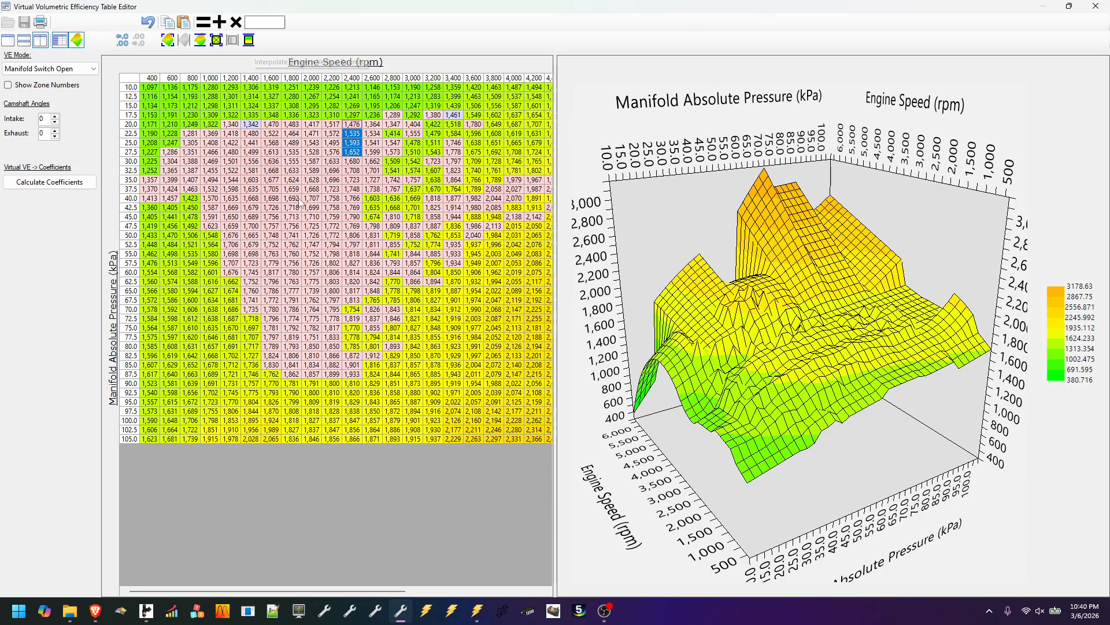
pyautogui.click(249, 40)
pyautogui.moveTo(355, 300); pyautogui.dragTo(354, 318)
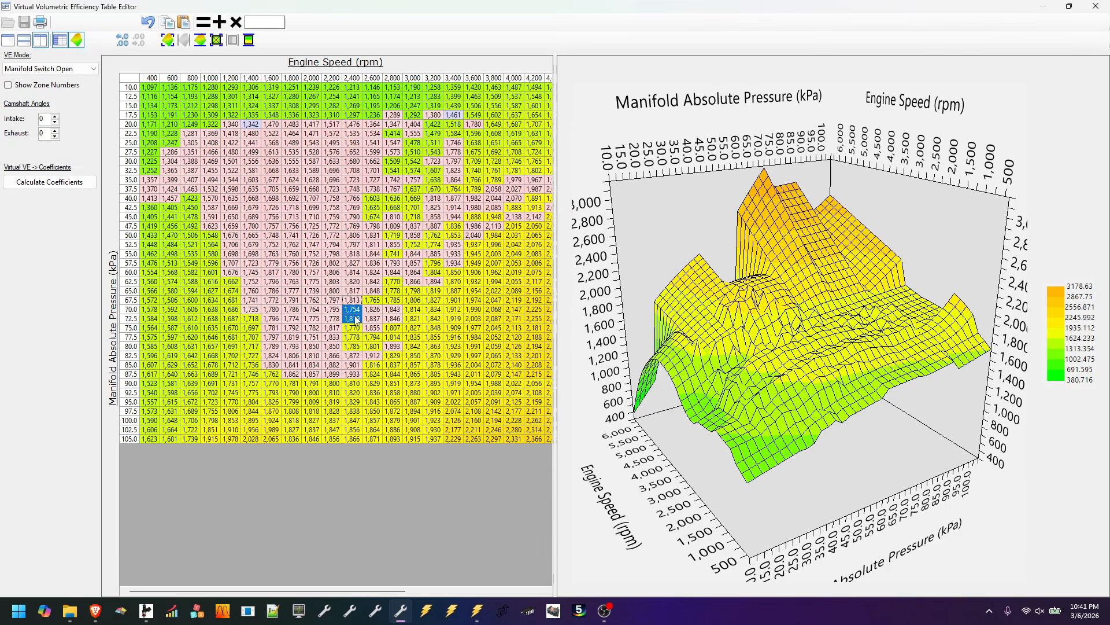
pyautogui.click(249, 40)
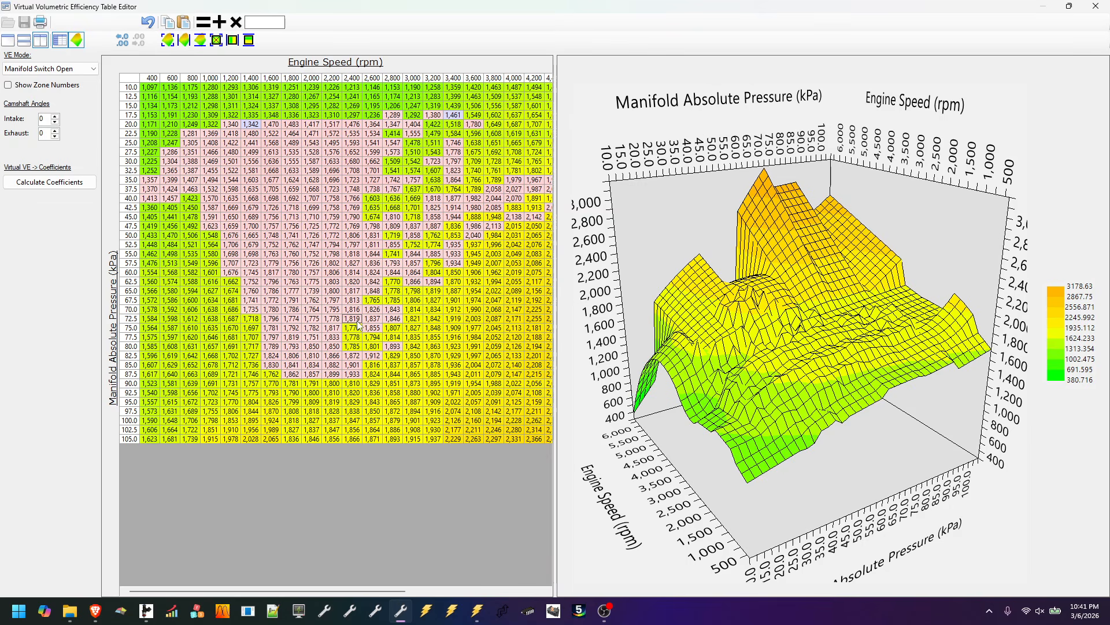
pyautogui.moveTo(357, 324); pyautogui.dragTo(355, 357)
pyautogui.click(249, 40)
# Interpolate vertically across the uncorrected cells of the 2,600 rpm column around 37.5 to 47.5, 65 to 70 and 75 to 82.5 kPa
pyautogui.moveTo(379, 331); pyautogui.dragTo(377, 358)
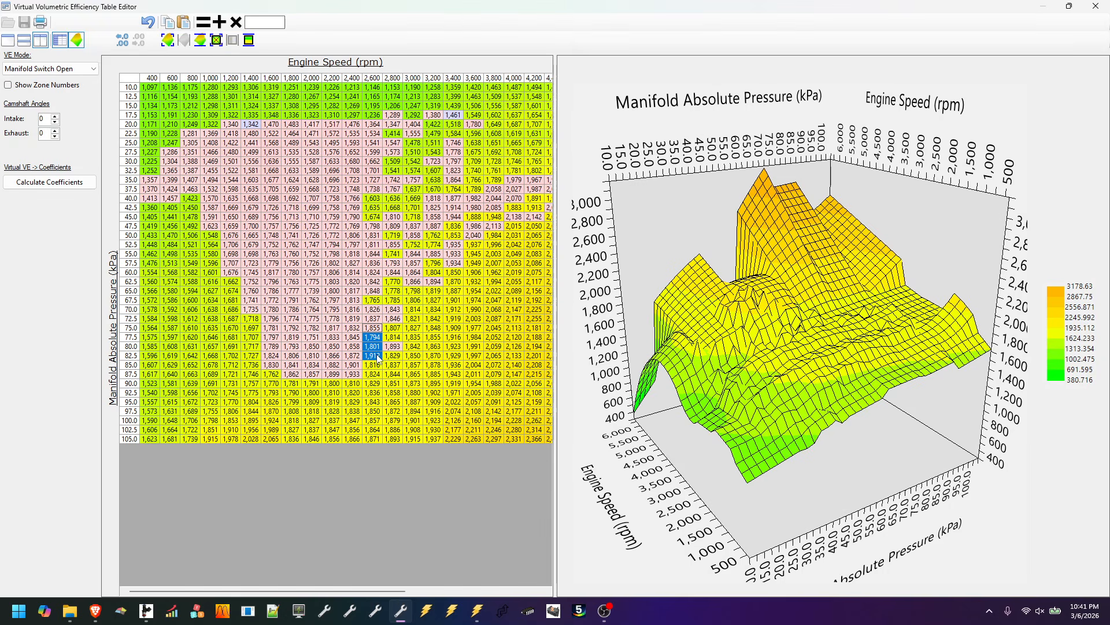
pyautogui.click(249, 40)
pyautogui.moveTo(377, 291); pyautogui.dragTo(373, 308)
pyautogui.click(249, 39)
pyautogui.moveTo(372, 188); pyautogui.dragTo(371, 228)
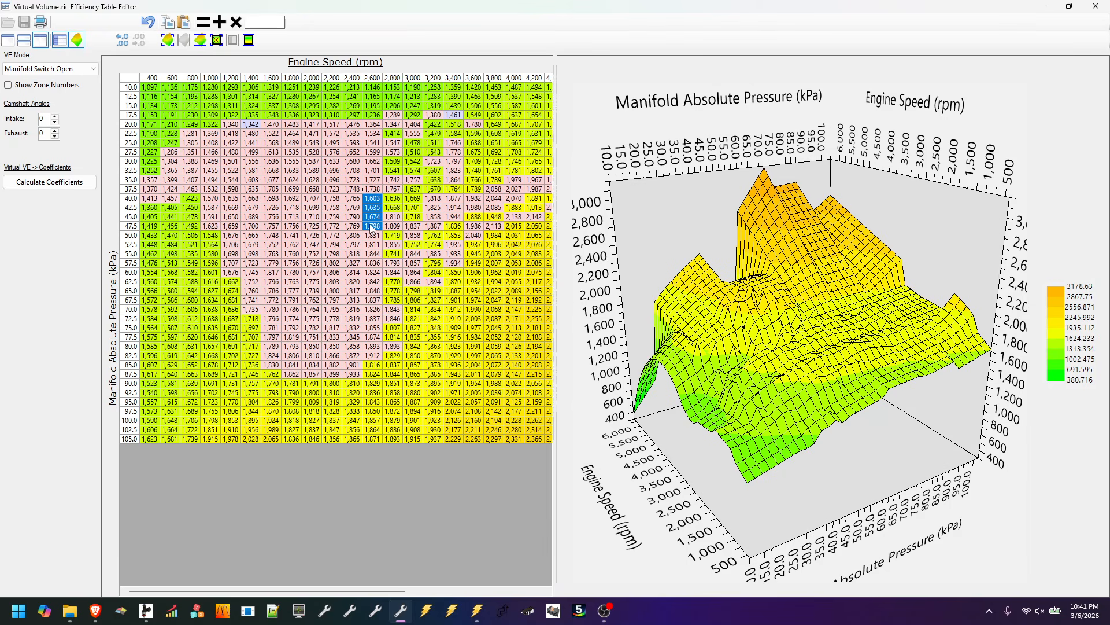
pyautogui.click(249, 40)
# Interpolate vertically across the uncorrected cells of the 2,800 rpm column between 20 and 70 kPa
pyautogui.click(392, 125)
pyautogui.moveTo(393, 133); pyautogui.dragTo(398, 245)
pyautogui.click(248, 40)
pyautogui.click(248, 40)
pyautogui.click(250, 39)
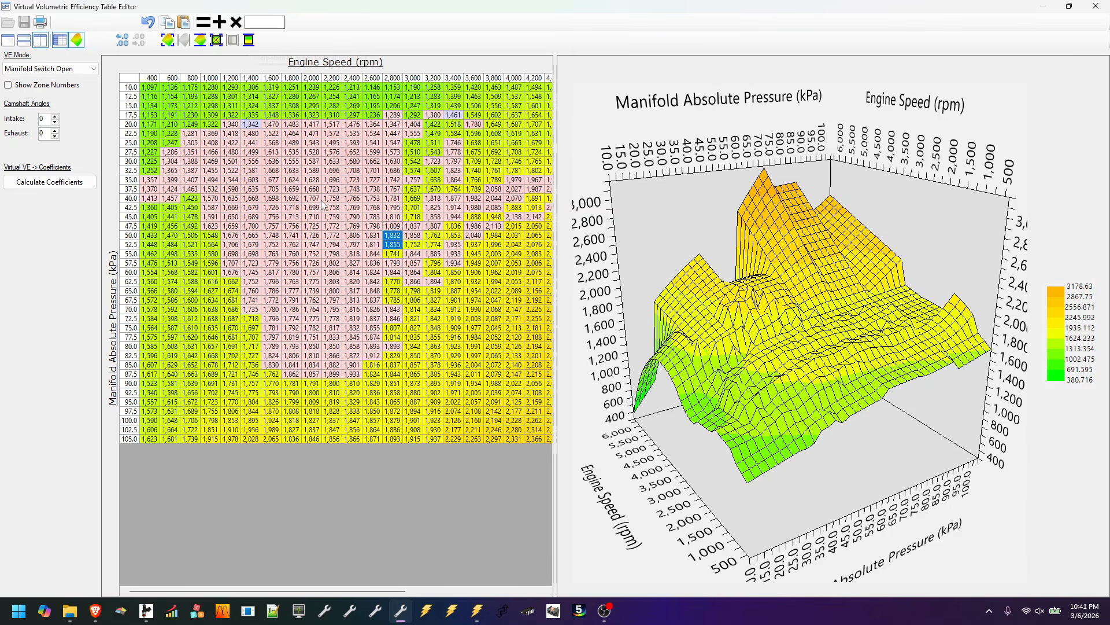
pyautogui.moveTo(393, 249); pyautogui.dragTo(395, 263)
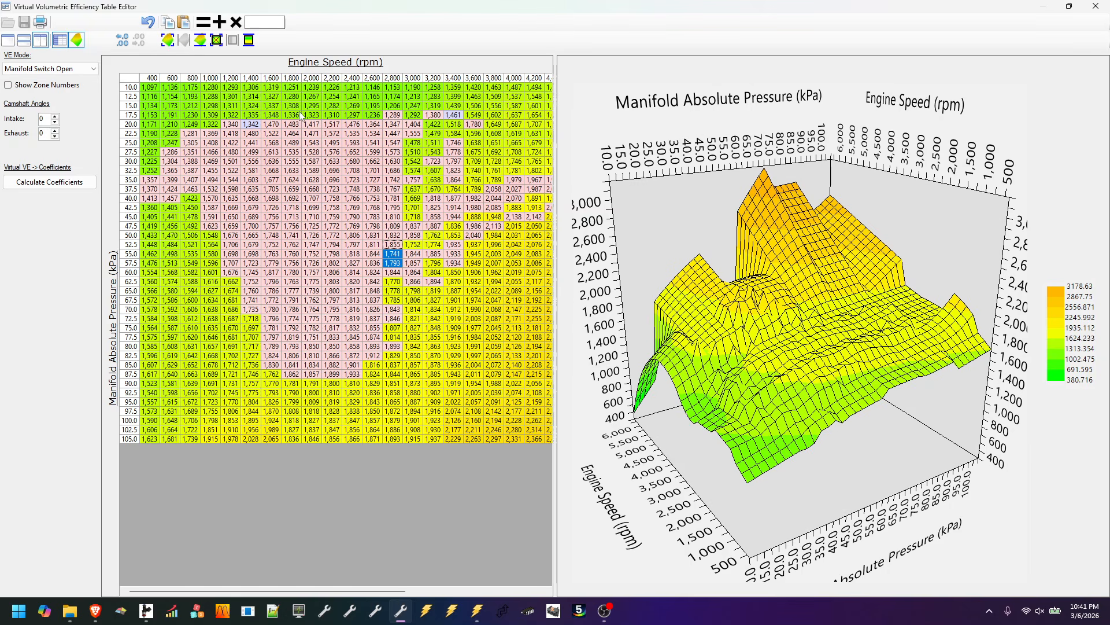
pyautogui.click(249, 40)
pyautogui.moveTo(392, 278); pyautogui.dragTo(391, 308)
pyautogui.click(248, 40)
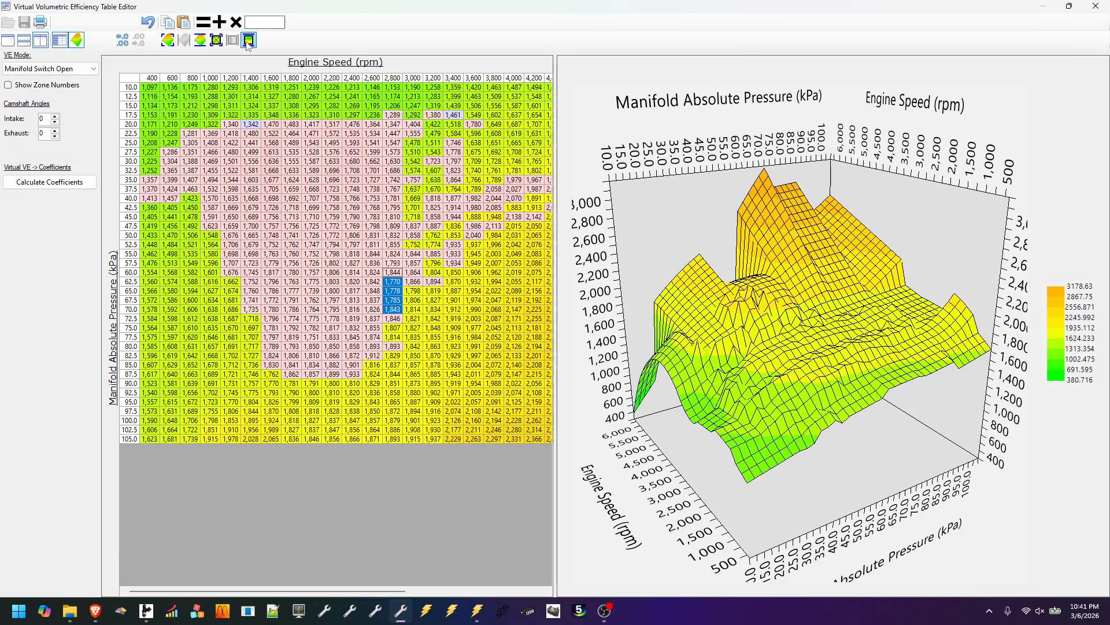
# Interpolate vertically across the uncorrected cells of the 2,800 rpm column from 72.5 to 80 kPa and the 3,000 rpm column from 22.5 to 55 kPa
pyautogui.moveTo(392, 327); pyautogui.dragTo(393, 346)
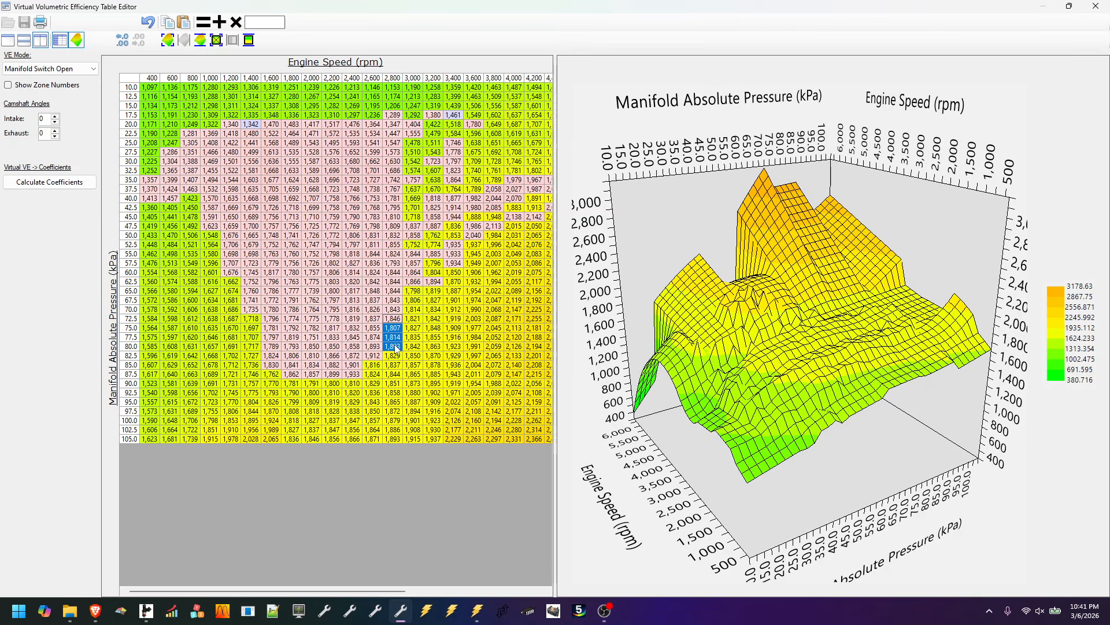
pyautogui.click(249, 39)
pyautogui.moveTo(412, 179); pyautogui.dragTo(409, 227)
pyautogui.click(248, 39)
pyautogui.moveTo(412, 143); pyautogui.dragTo(411, 180)
pyautogui.click(250, 41)
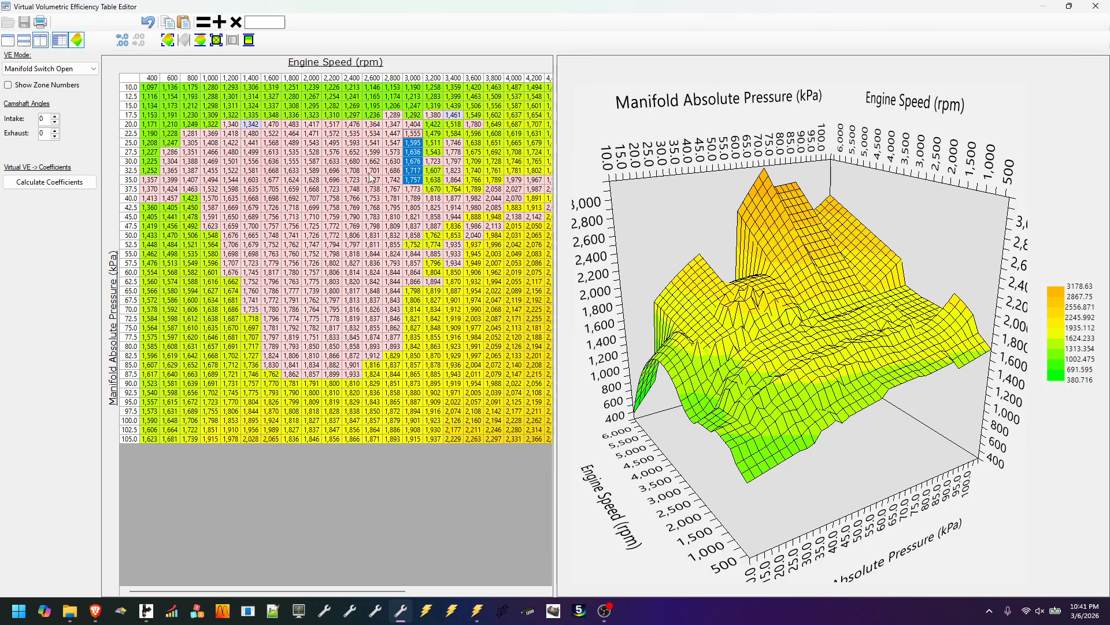
pyautogui.moveTo(413, 234); pyautogui.dragTo(412, 253)
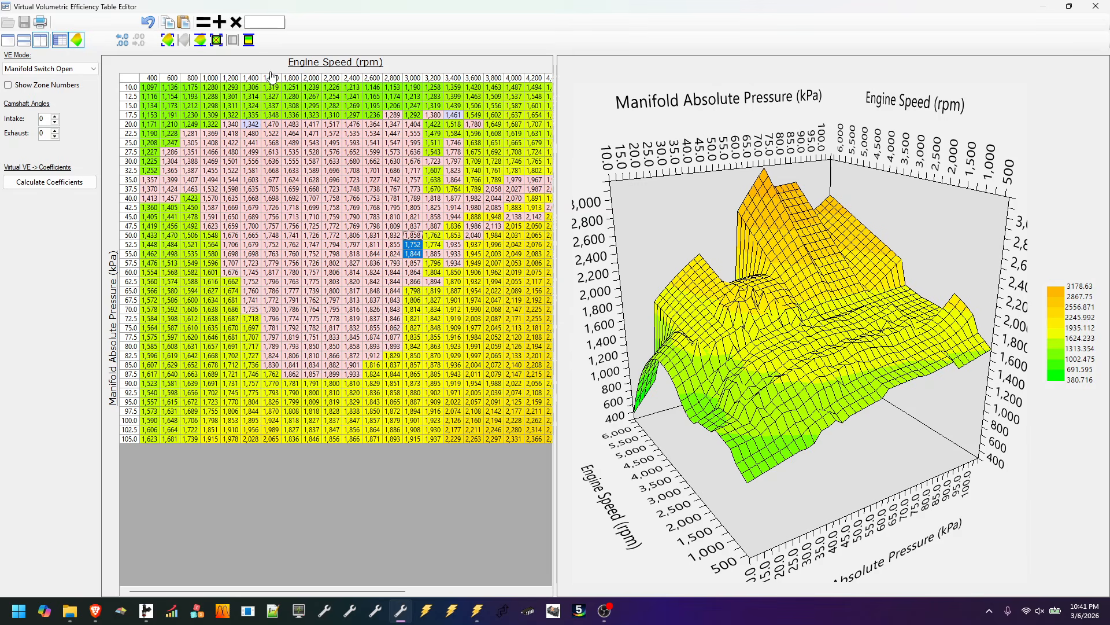
pyautogui.click(250, 42)
# Interpolate vertically across the uncorrected cells of the 3,200 rpm column between 17.5 and 62.5 kPa
pyautogui.moveTo(434, 161); pyautogui.dragTo(435, 198)
pyautogui.click(250, 40)
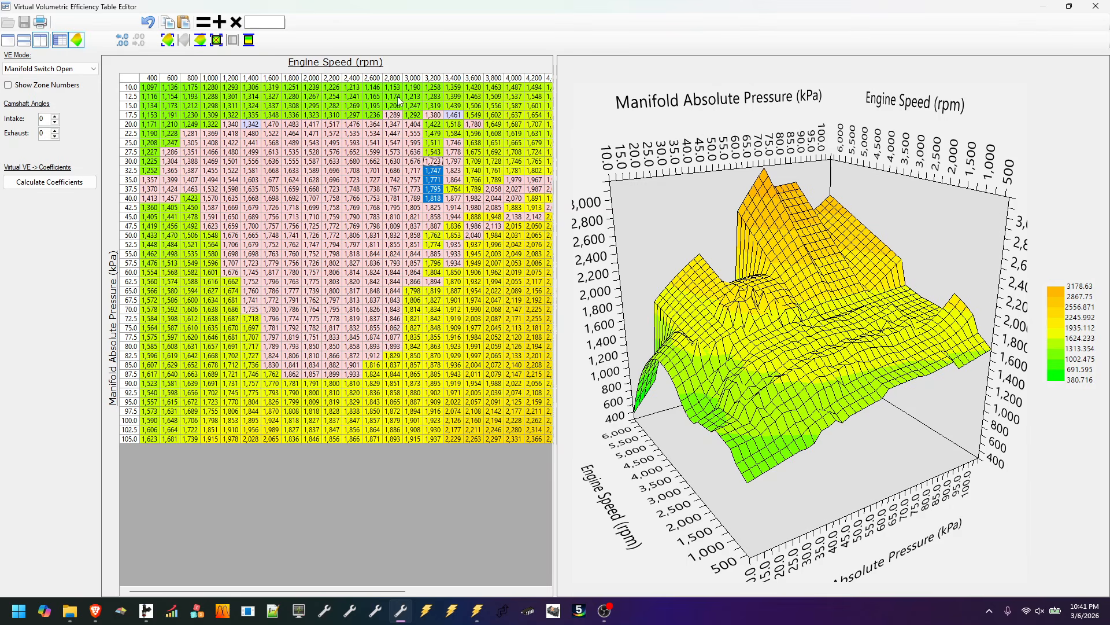
pyautogui.moveTo(434, 115); pyautogui.dragTo(437, 161)
pyautogui.click(249, 41)
pyautogui.moveTo(434, 229); pyautogui.dragTo(433, 283)
pyautogui.click(249, 40)
pyautogui.click(249, 41)
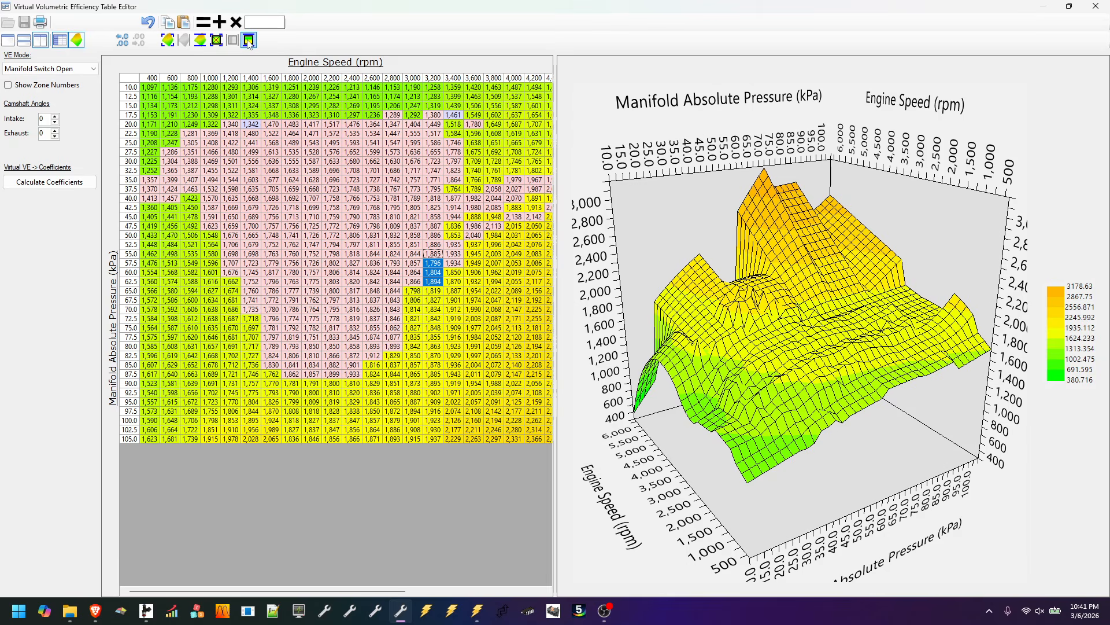
# Interpolate vertically across the uncorrected cells of the 3,400 rpm column between 35 and 52.5 kPa
pyautogui.moveTo(455, 186); pyautogui.dragTo(456, 245)
pyautogui.click(249, 41)
pyautogui.click(250, 40)
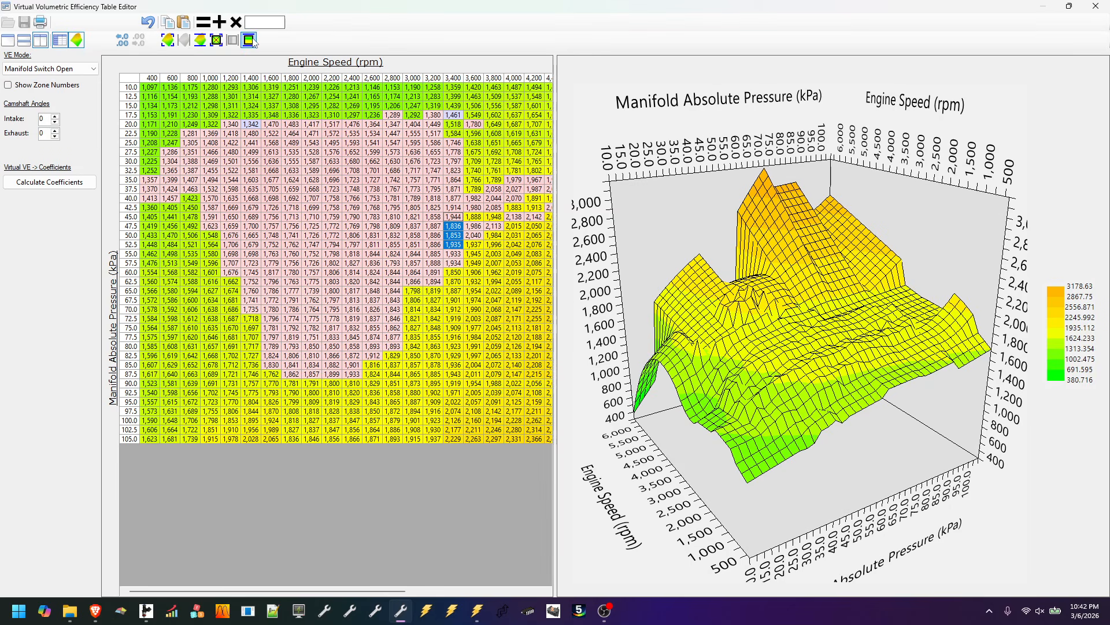
# Interpolate vertically across the uncorrected cells of the 3,600 to 4,400 rpm columns between 37.5 and 47.5 kPa
pyautogui.moveTo(315, 596); pyautogui.dragTo(380, 595)
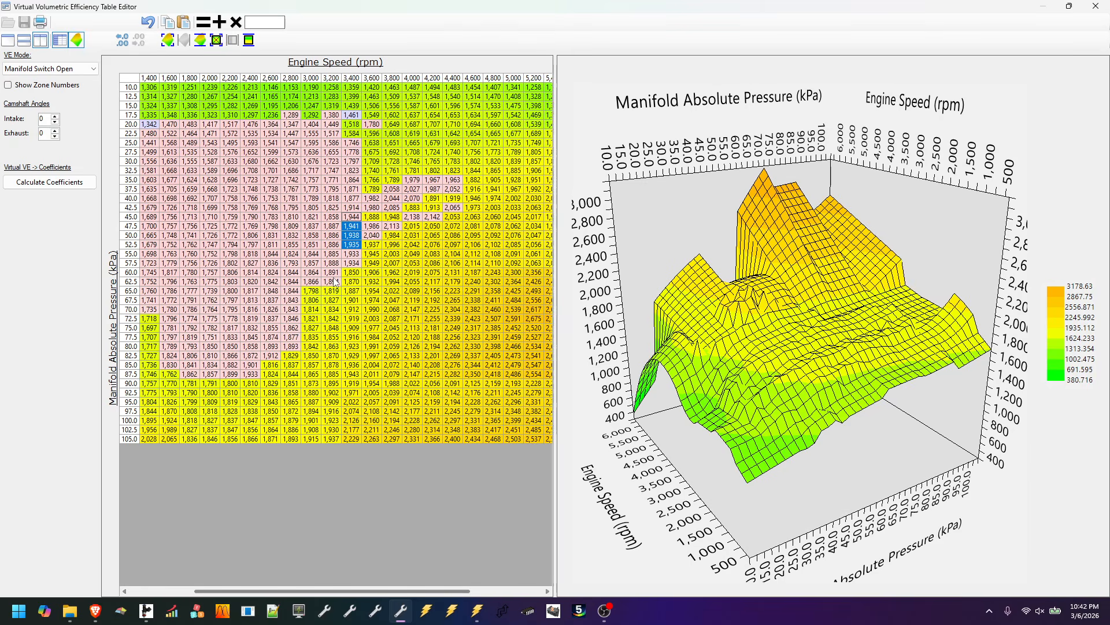
pyautogui.moveTo(372, 207); pyautogui.dragTo(436, 210)
pyautogui.click(249, 41)
pyautogui.click(249, 41)
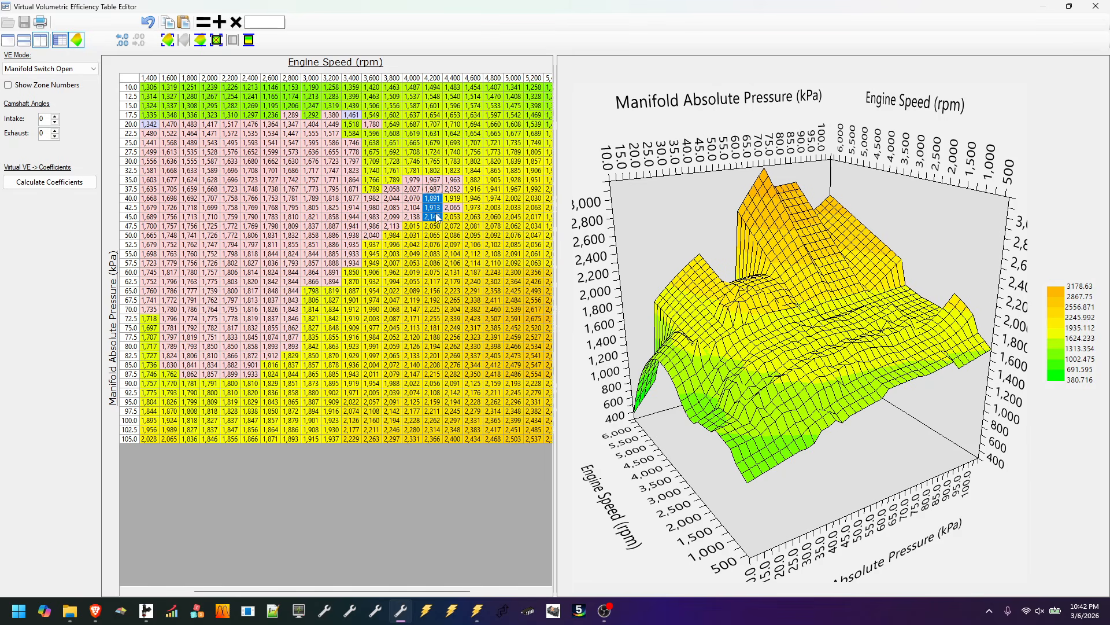
pyautogui.click(249, 41)
pyautogui.moveTo(455, 189); pyautogui.dragTo(454, 207)
pyautogui.click(250, 41)
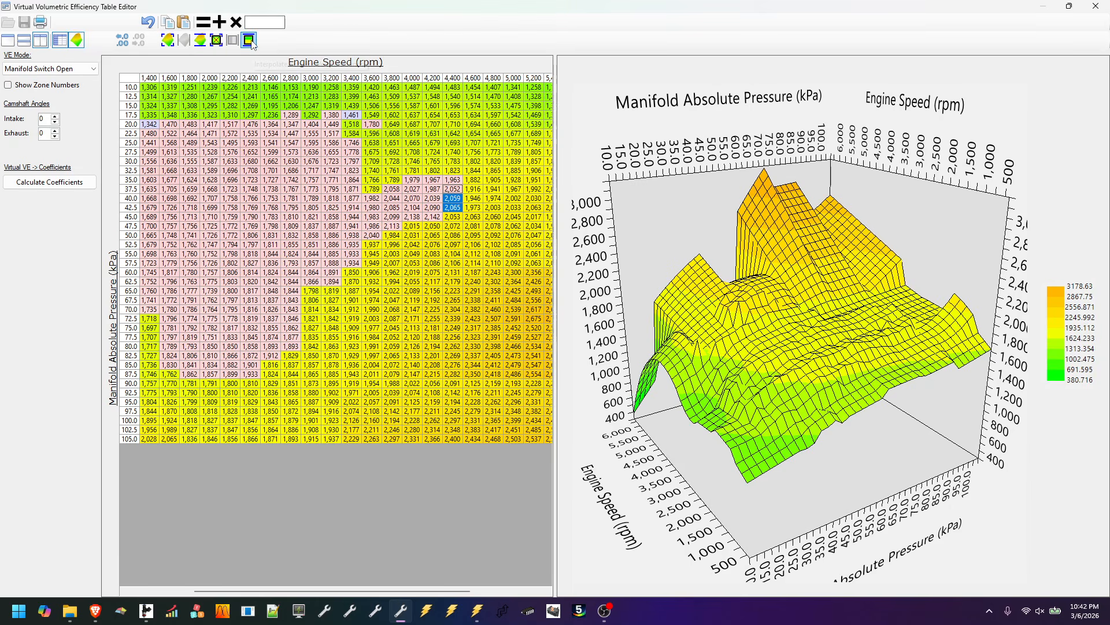
# Interpolate vertically across the uncorrected low-pressure cells of the 3,400 rpm column from 17.5 kPa and the 3,600 rpm column from 20 to 40 kPa
pyautogui.moveTo(352, 114); pyautogui.dragTo(373, 193)
pyautogui.click(249, 40)
pyautogui.click(249, 40)
# Examine the whole 3D surface of the table from several sides for peaks and abrupt transitions
pyautogui.moveTo(726, 306)
pyautogui.mouseDown()
pyautogui.moveTo(735, 317)
pyautogui.moveTo(720, 316)
pyautogui.moveTo(729, 315)
pyautogui.mouseUp()
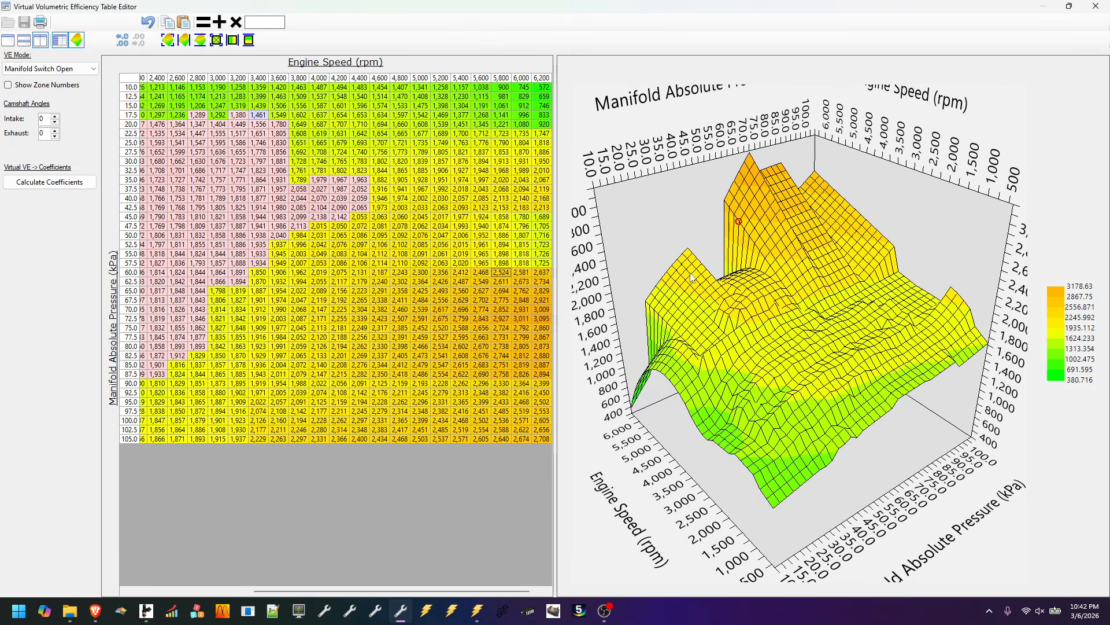
pyautogui.moveTo(760, 250); pyautogui.dragTo(720, 269)
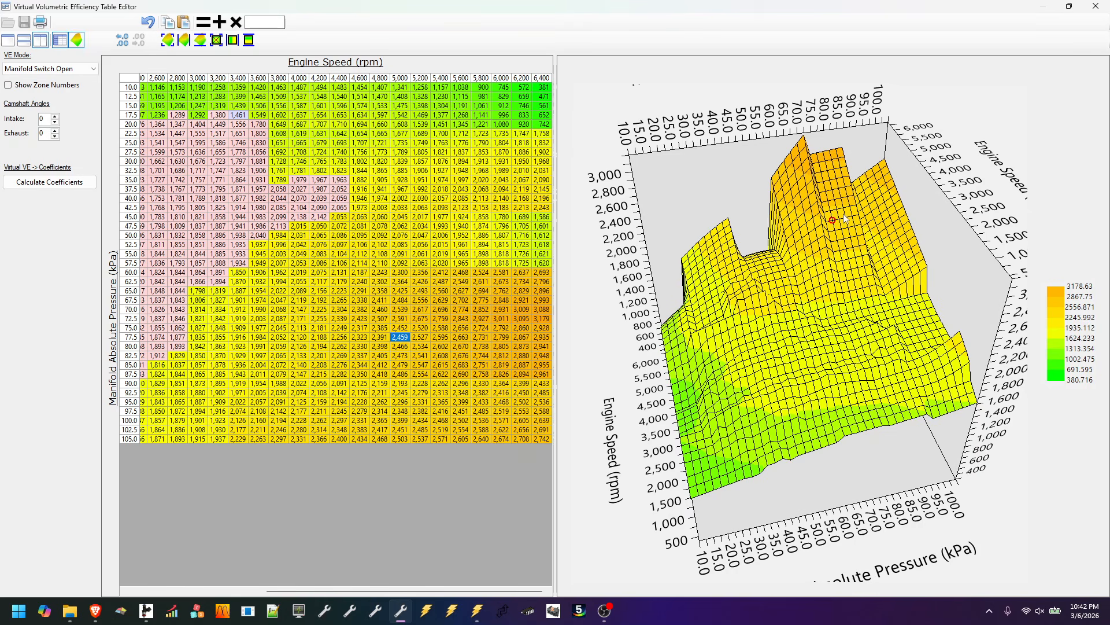
pyautogui.moveTo(839, 239); pyautogui.dragTo(849, 202)
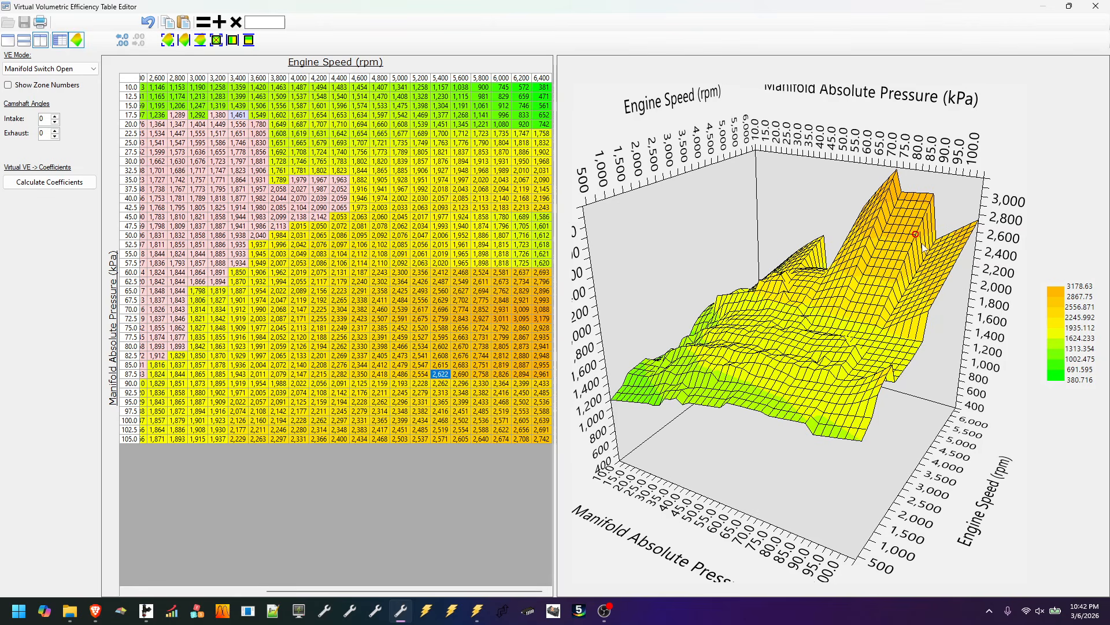
pyautogui.moveTo(867, 273); pyautogui.dragTo(941, 277)
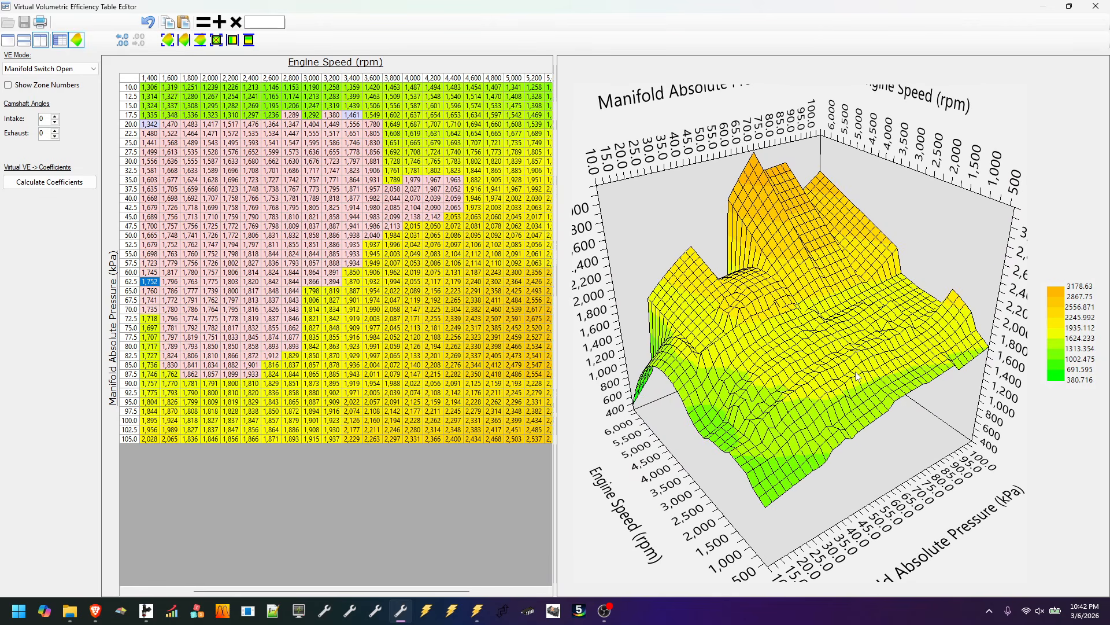
# Enlarge the 3D surface and examine the low and mid rpm region for ridges between corrected and uncorrected cells
pyautogui.scroll(5, 932, 217)
pyautogui.moveTo(857, 417); pyautogui.dragTo(929, 312)
pyautogui.moveTo(821, 338); pyautogui.dragTo(766, 325)
pyautogui.moveTo(557, 302); pyautogui.dragTo(440, 315)
pyautogui.moveTo(699, 366)
pyautogui.mouseDown()
pyautogui.moveTo(681, 372)
pyautogui.moveTo(680, 356)
pyautogui.mouseUp()
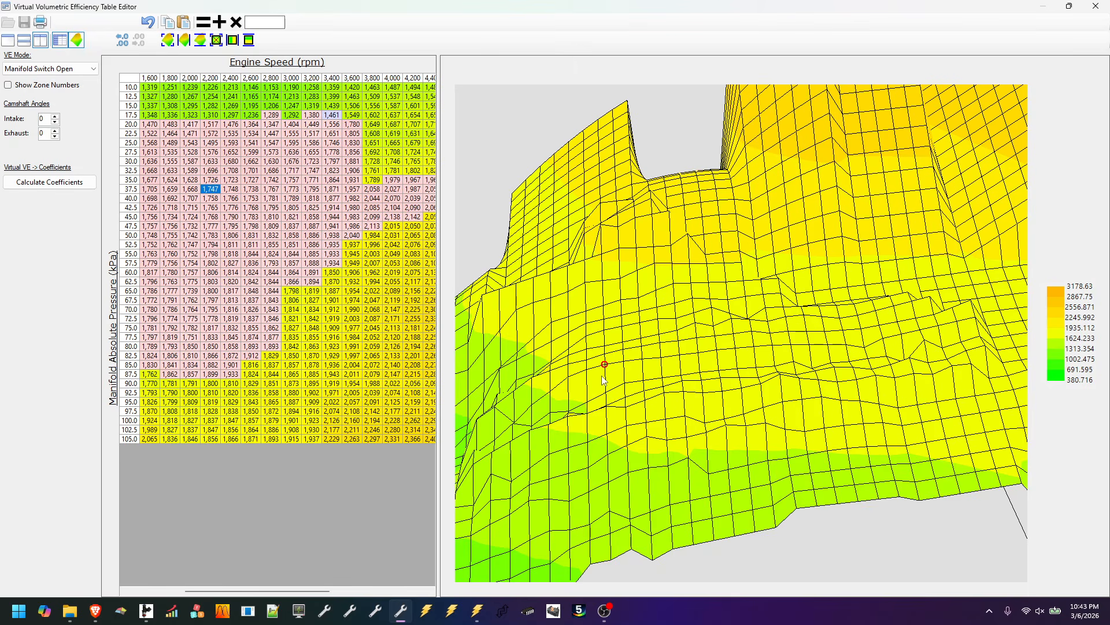
pyautogui.moveTo(697, 397); pyautogui.dragTo(685, 399)
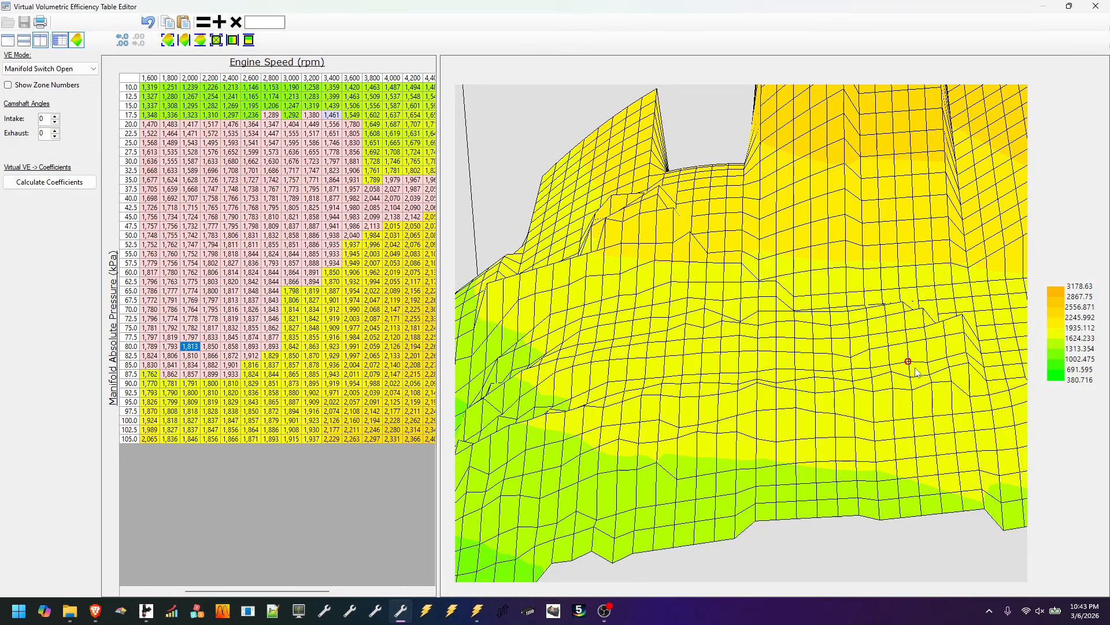
pyautogui.moveTo(912, 376); pyautogui.dragTo(927, 368)
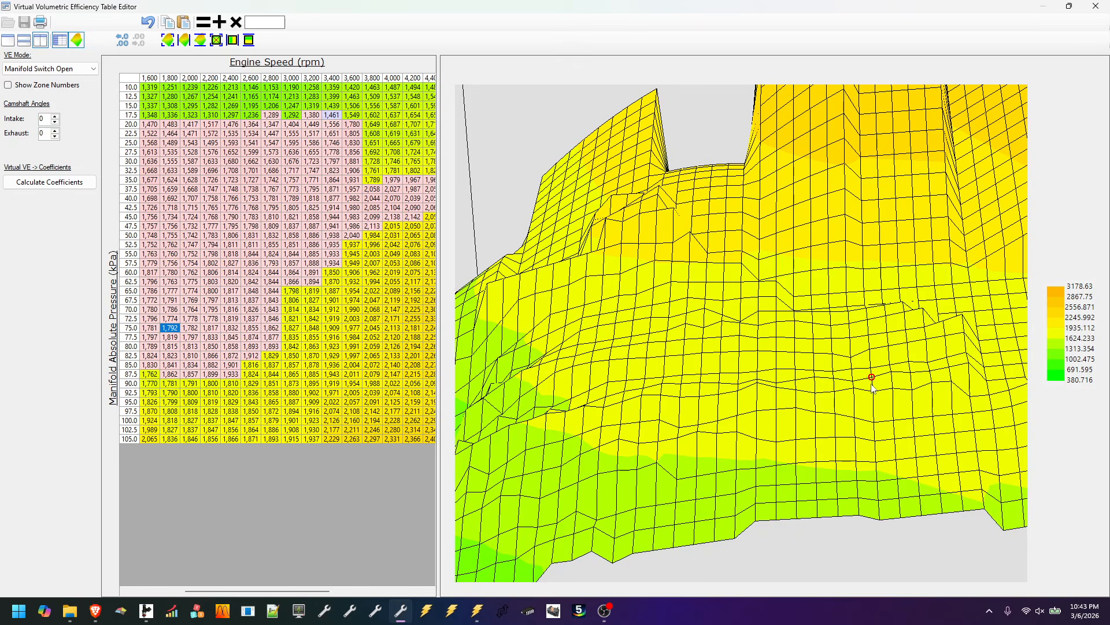
pyautogui.moveTo(852, 382); pyautogui.dragTo(870, 376)
pyautogui.moveTo(757, 396); pyautogui.dragTo(757, 380)
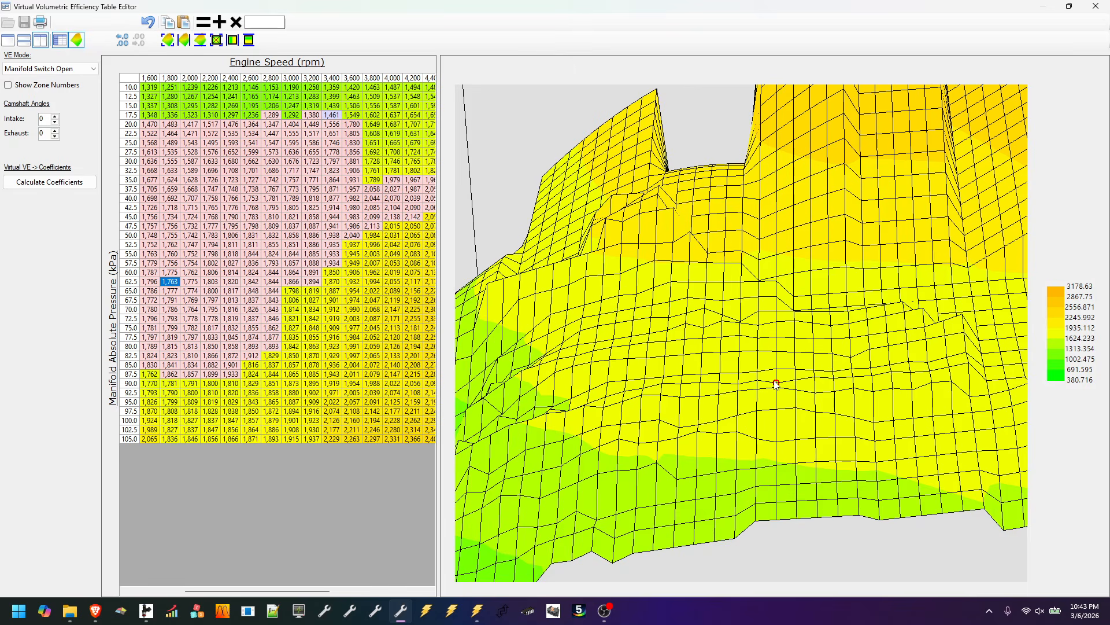
pyautogui.moveTo(682, 425); pyautogui.dragTo(672, 392)
pyautogui.moveTo(739, 405); pyautogui.dragTo(744, 397)
pyautogui.moveTo(752, 398); pyautogui.dragTo(856, 390)
pyautogui.moveTo(873, 406); pyautogui.dragTo(795, 418)
pyautogui.moveTo(623, 358); pyautogui.dragTo(695, 283)
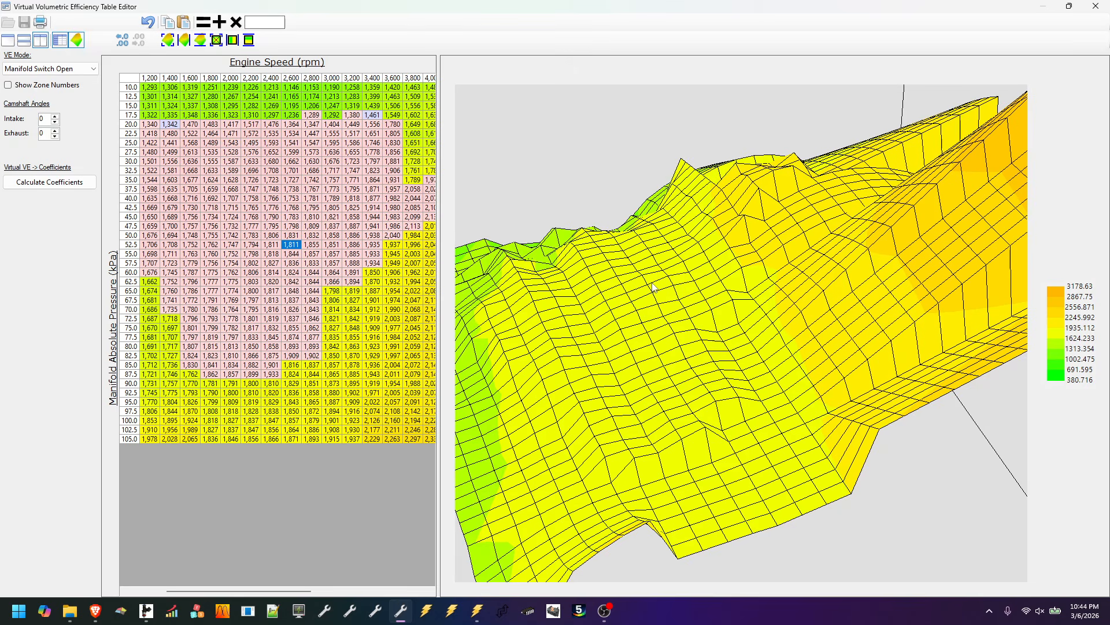
pyautogui.moveTo(653, 289)
pyautogui.mouseDown()
pyautogui.moveTo(769, 375)
pyautogui.moveTo(616, 380)
pyautogui.moveTo(701, 343)
pyautogui.mouseUp()
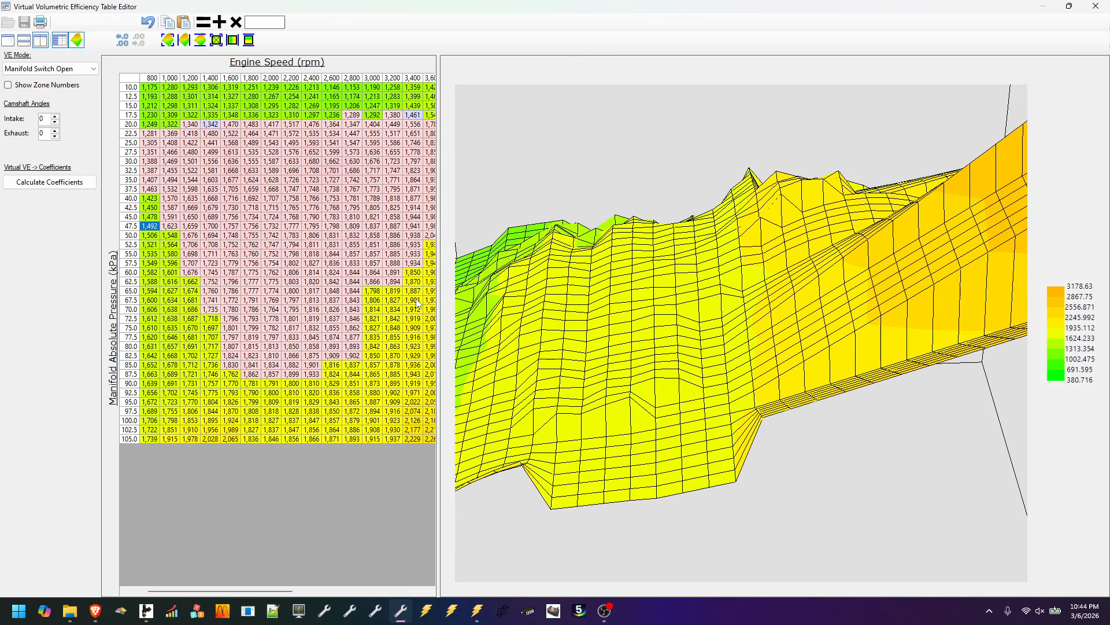
pyautogui.moveTo(722, 334)
pyautogui.mouseDown()
pyautogui.moveTo(733, 341)
pyautogui.moveTo(728, 335)
pyautogui.mouseUp()
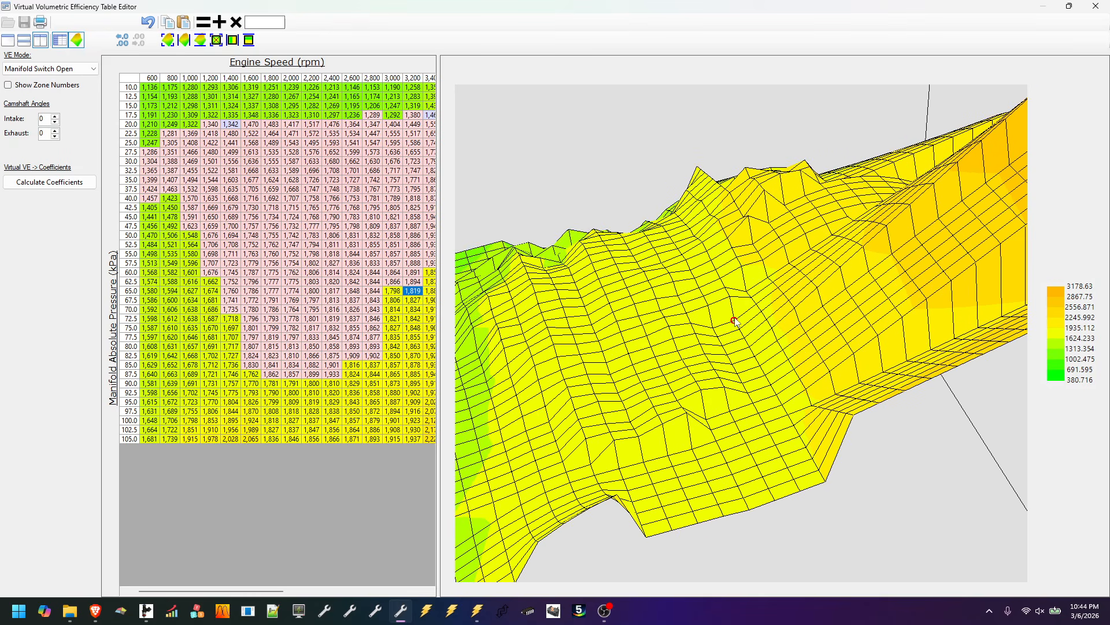
# Multiply the 3,200 rpm cells from 65 to 105 kPa by 1.005 nine times, bringing the 65 kPa cell to 1,903
pyautogui.moveTo(420, 295); pyautogui.dragTo(413, 445)
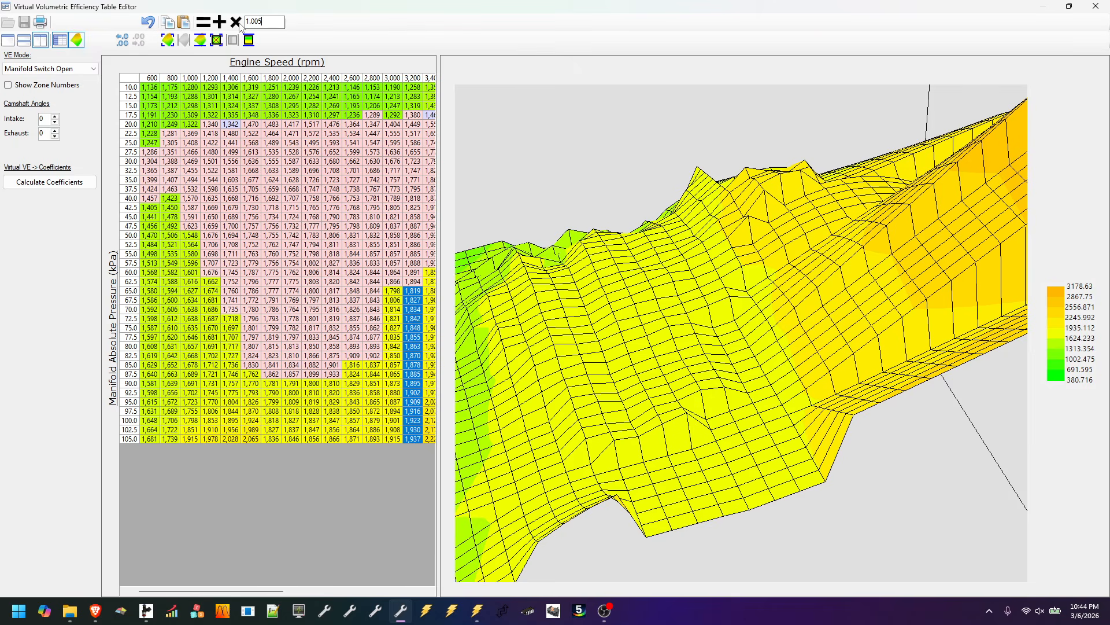
pyautogui.click(237, 23)
pyautogui.click(237, 23)
pyautogui.click(237, 23)
pyautogui.click(237, 23)
pyautogui.click(237, 23)
pyautogui.click(237, 23)
pyautogui.click(237, 23)
pyautogui.click(237, 23)
pyautogui.moveTo(624, 299); pyautogui.dragTo(715, 298)
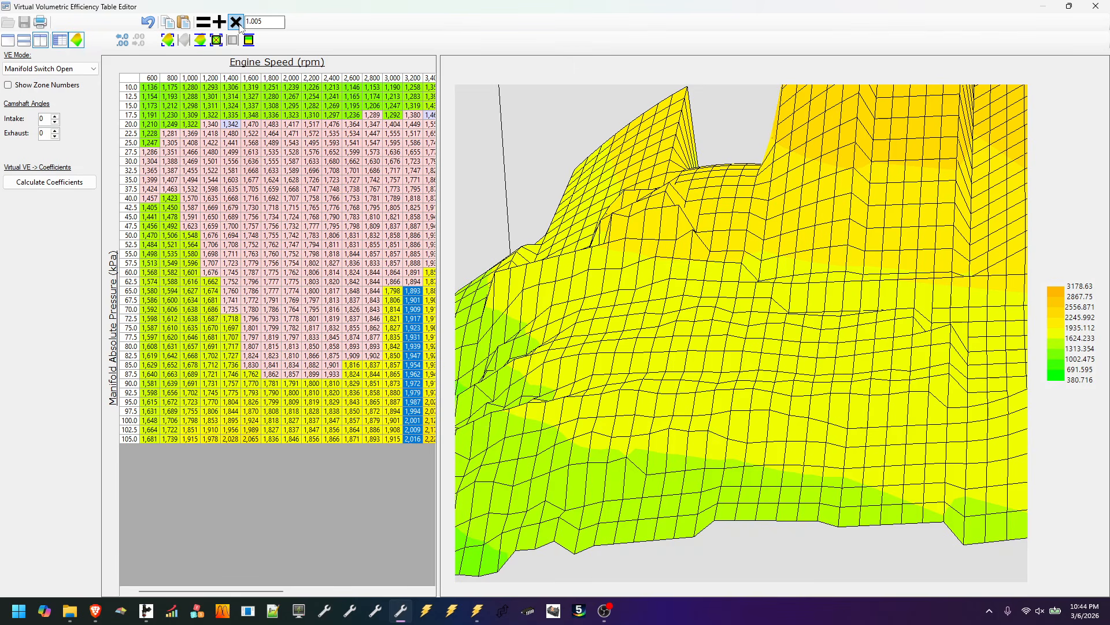
pyautogui.click(236, 22)
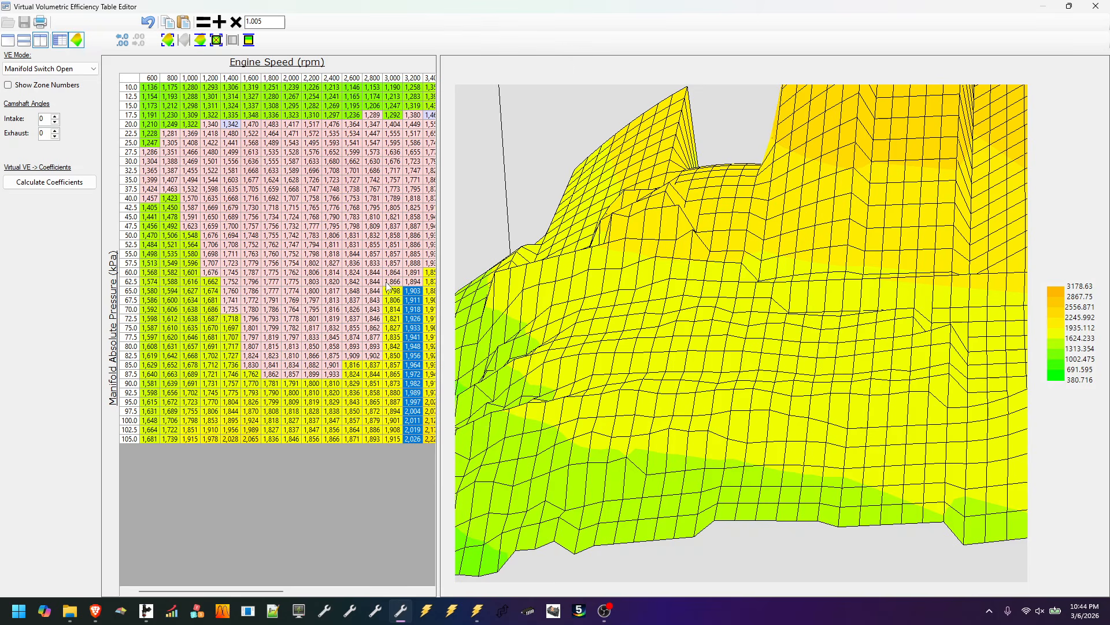
# Multiply the 3,000 rpm cells from 65 to 105 kPa by 1.005 eight times, bringing the 65 kPa cell to 1,872
pyautogui.moveTo(393, 292); pyautogui.dragTo(393, 450)
pyautogui.click(236, 23)
pyautogui.click(236, 22)
pyautogui.click(236, 23)
pyautogui.click(236, 23)
pyautogui.click(236, 23)
pyautogui.click(236, 23)
pyautogui.click(236, 23)
pyautogui.click(236, 22)
pyautogui.click(352, 248)
# Multiply the 2,800 rpm cells from 85 to 105 kPa by 1.005 seven times, bringing the 85 kPa cell to 1,902
pyautogui.moveTo(689, 289); pyautogui.dragTo(801, 339)
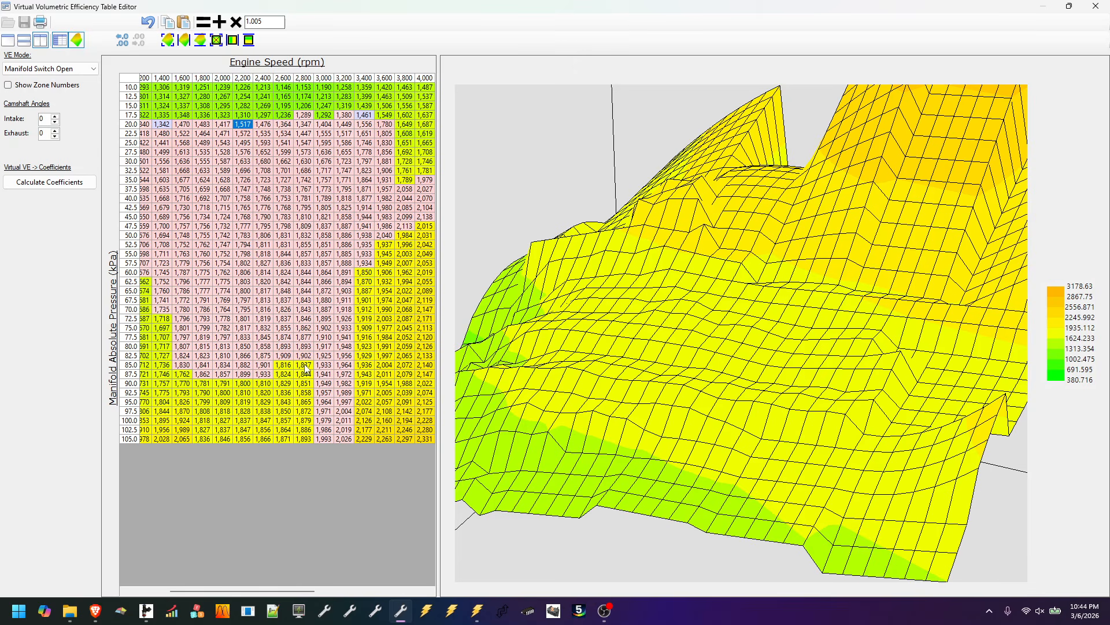
pyautogui.moveTo(305, 366); pyautogui.dragTo(307, 442)
pyautogui.click(236, 23)
pyautogui.click(236, 23)
pyautogui.click(237, 24)
pyautogui.click(236, 23)
pyautogui.click(237, 23)
pyautogui.click(236, 23)
pyautogui.click(237, 23)
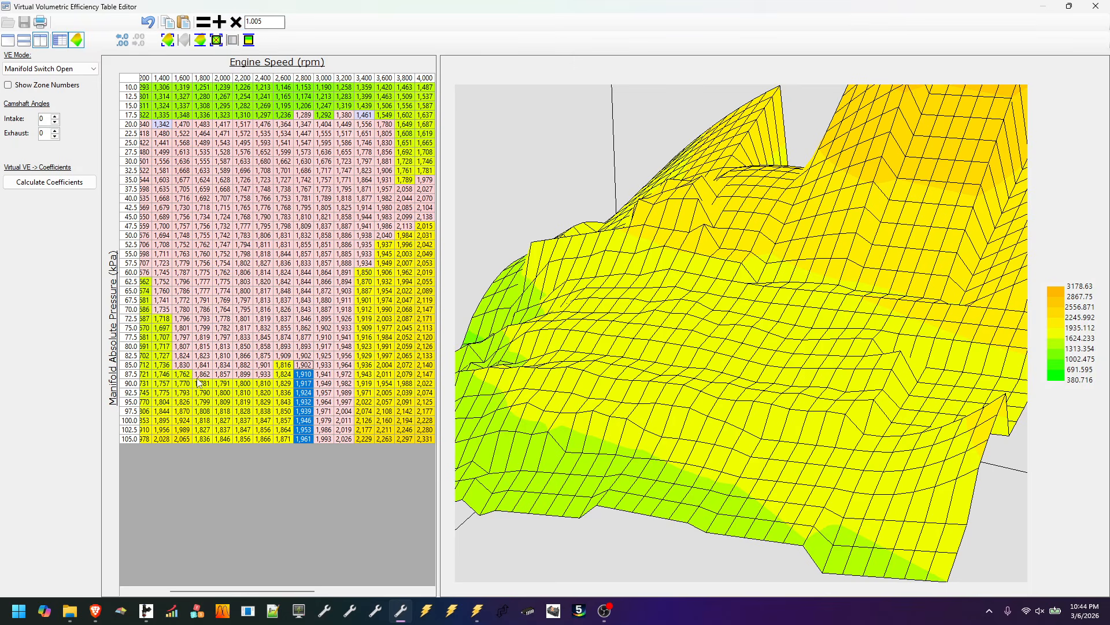
# Multiply the 2,600 rpm cells from 85 to 105 kPa by 1.005 ten times, bringing the 85 kPa cell to 1,909
pyautogui.moveTo(283, 367); pyautogui.dragTo(284, 440)
pyautogui.click(236, 23)
pyautogui.doubleClick(237, 23)
pyautogui.doubleClick(236, 23)
pyautogui.doubleClick(237, 23)
pyautogui.doubleClick(237, 23)
pyautogui.click(237, 23)
# Multiply the 2,400 rpm cells from 90 to 105 kPa by 1.005 twelve times, bringing the 90 kPa cell to 1,922
pyautogui.moveTo(810, 278); pyautogui.dragTo(747, 280)
pyautogui.moveTo(583, 428); pyautogui.dragTo(622, 439)
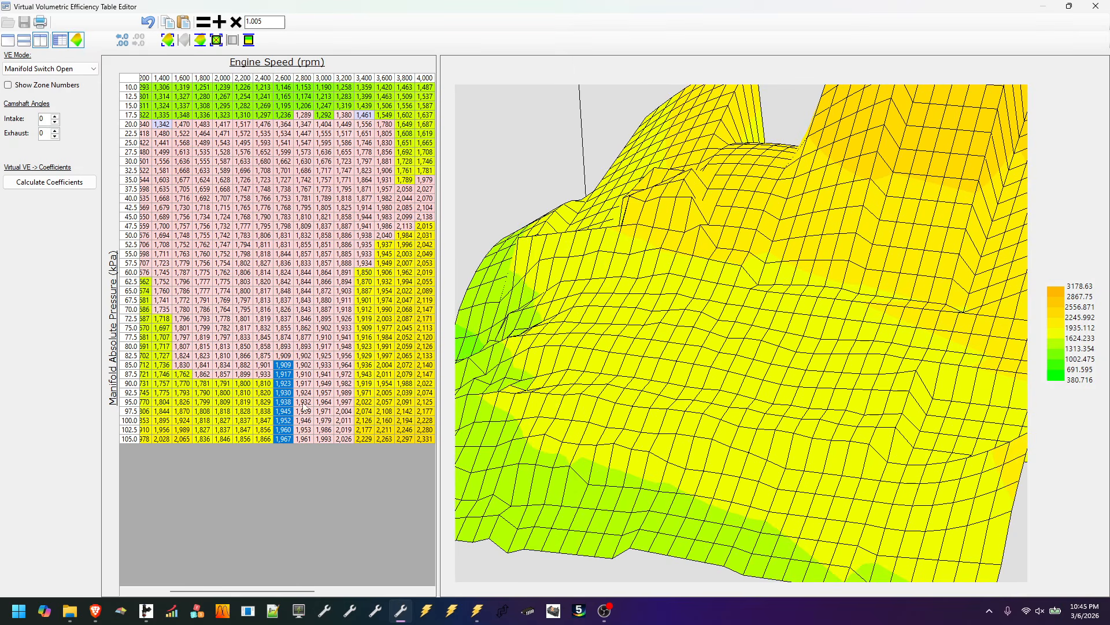
pyautogui.moveTo(262, 384); pyautogui.dragTo(265, 440)
pyautogui.click(236, 22)
pyautogui.click(236, 22)
pyautogui.click(236, 22)
pyautogui.click(236, 22)
pyautogui.click(236, 22)
pyautogui.click(236, 22)
pyautogui.click(236, 22)
pyautogui.click(236, 22)
pyautogui.click(236, 22)
pyautogui.click(236, 22)
pyautogui.click(236, 22)
pyautogui.click(235, 22)
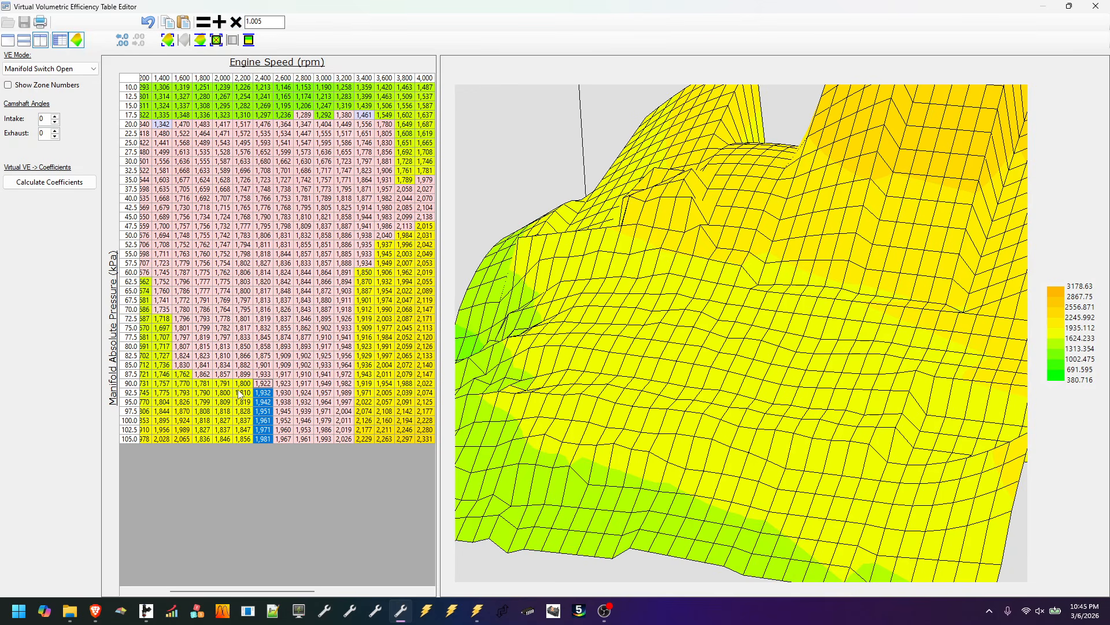
# Multiply the 2,200 rpm cells from 90 to 105 kPa by 1.005 twelve times, bringing the 90 kPa cell to 1,911
pyautogui.moveTo(851, 369); pyautogui.dragTo(927, 344)
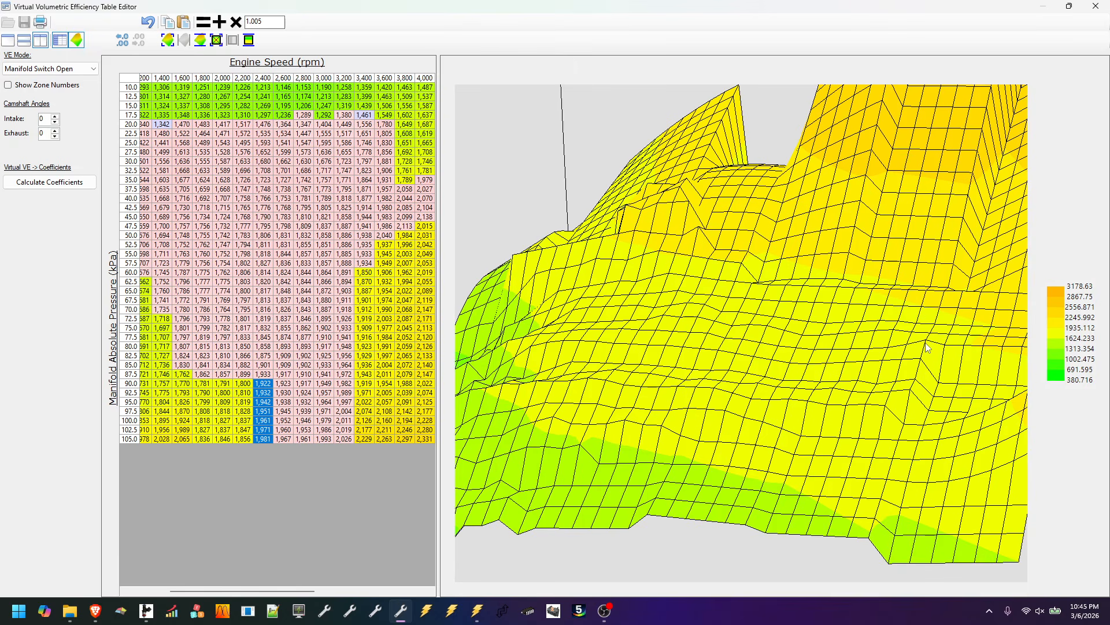
pyautogui.moveTo(250, 384); pyautogui.dragTo(239, 450)
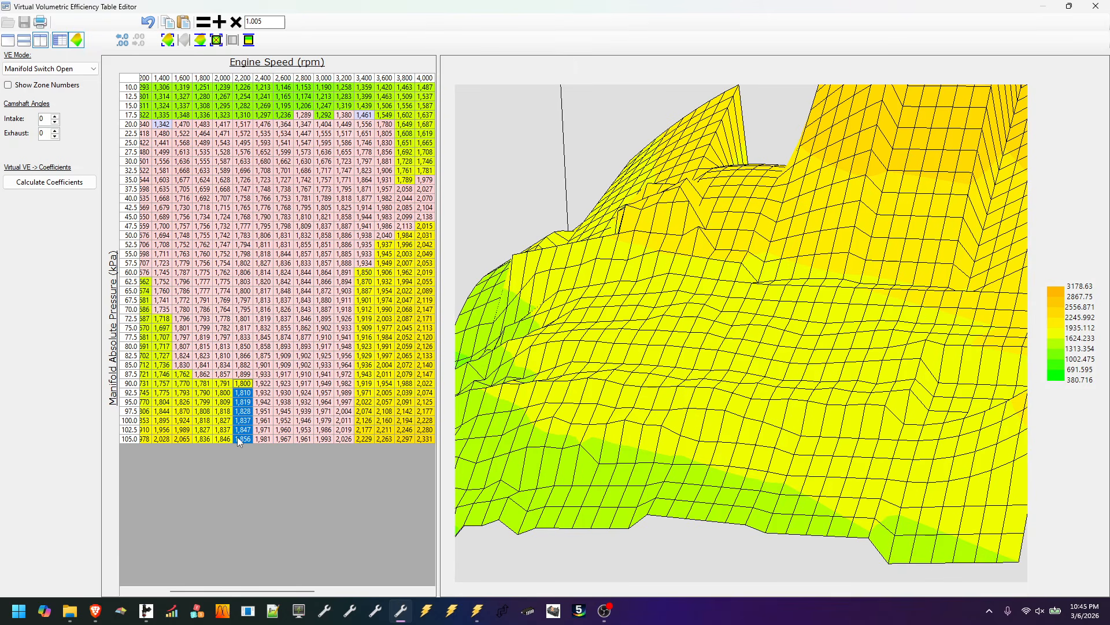
pyautogui.click(236, 22)
pyautogui.click(236, 22)
pyautogui.click(236, 22)
pyautogui.click(236, 22)
pyautogui.click(236, 22)
pyautogui.click(235, 22)
pyautogui.click(236, 22)
pyautogui.click(235, 22)
pyautogui.click(236, 22)
pyautogui.click(236, 22)
pyautogui.click(236, 22)
pyautogui.click(236, 22)
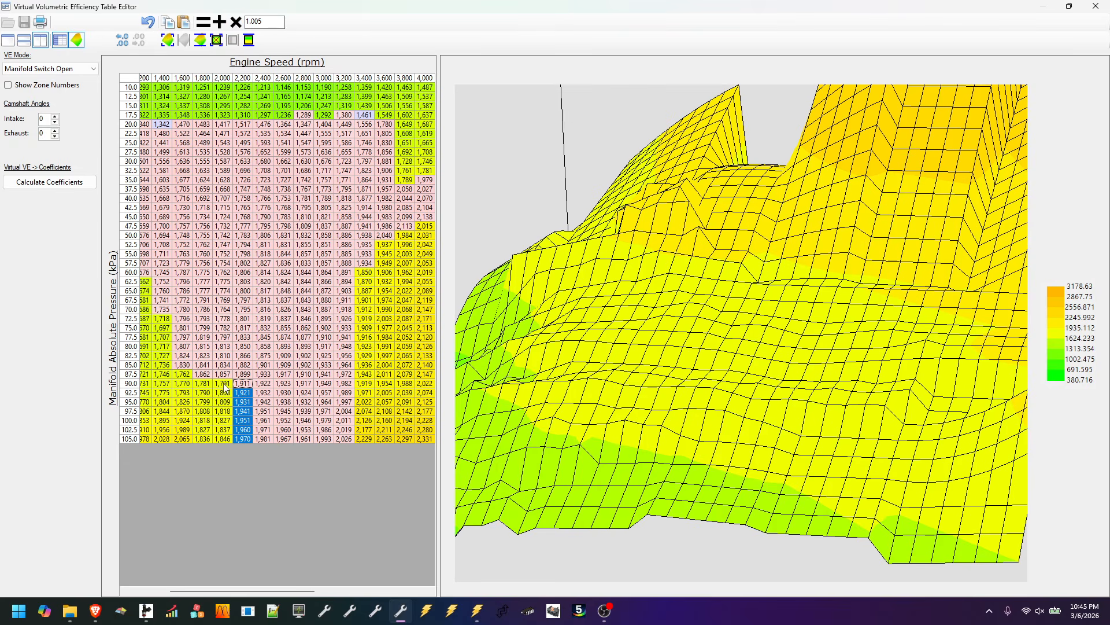
# Multiply the 2,000 rpm cells from 90 to 105 kPa by 1.005 eight times, bringing the 90 kPa cell to 1,863
pyautogui.moveTo(225, 386); pyautogui.dragTo(221, 456)
pyautogui.click(236, 22)
pyautogui.click(236, 22)
pyautogui.click(236, 22)
pyautogui.click(235, 22)
pyautogui.click(236, 22)
pyautogui.click(236, 22)
pyautogui.click(236, 22)
pyautogui.click(236, 22)
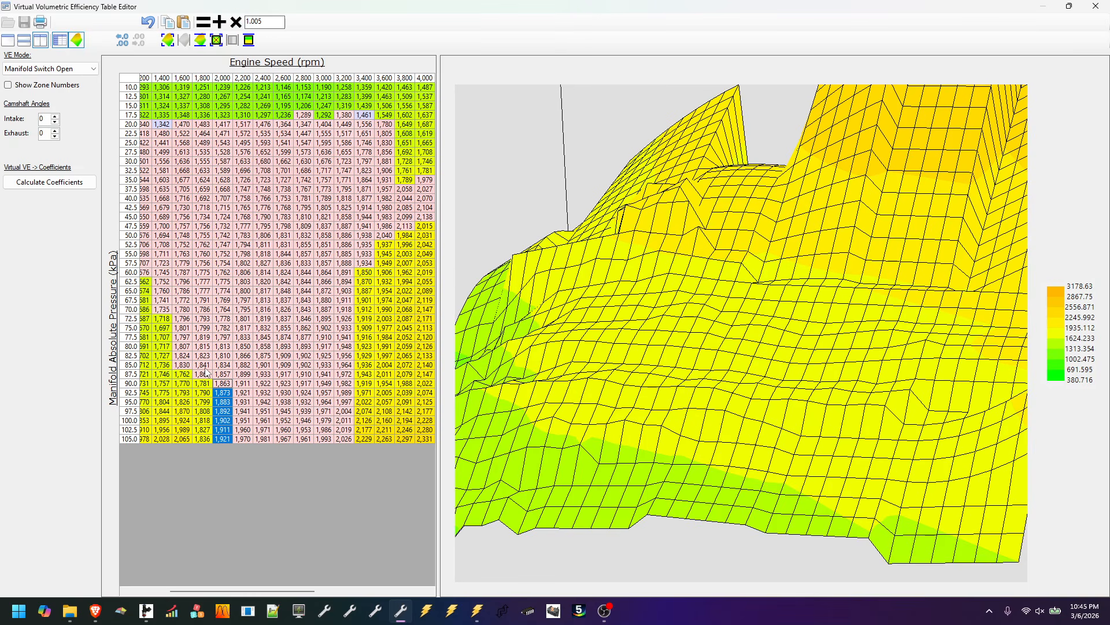
# Multiply the 1,800 rpm cells from 90 to 105 kPa by 1.005 nine times, bringing the 90 kPa cell to 1,862
pyautogui.moveTo(204, 384); pyautogui.dragTo(202, 441)
pyautogui.click(238, 22)
pyautogui.click(238, 22)
pyautogui.click(238, 23)
pyautogui.click(239, 23)
pyautogui.click(238, 23)
pyautogui.click(238, 22)
pyautogui.click(239, 23)
pyautogui.click(240, 24)
pyautogui.click(240, 24)
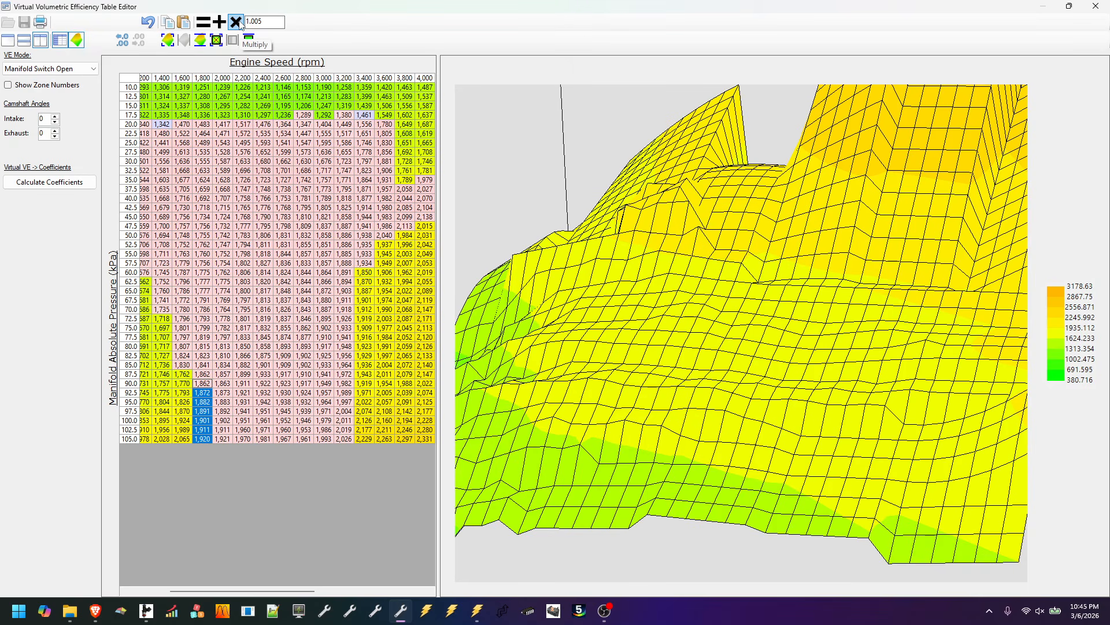
# Lower the 105 kPa points of the surface at 1,600, 1,400 and 1,200 rpm to 1,899, 1,879 and 1,853
pyautogui.moveTo(621, 284); pyautogui.dragTo(674, 294)
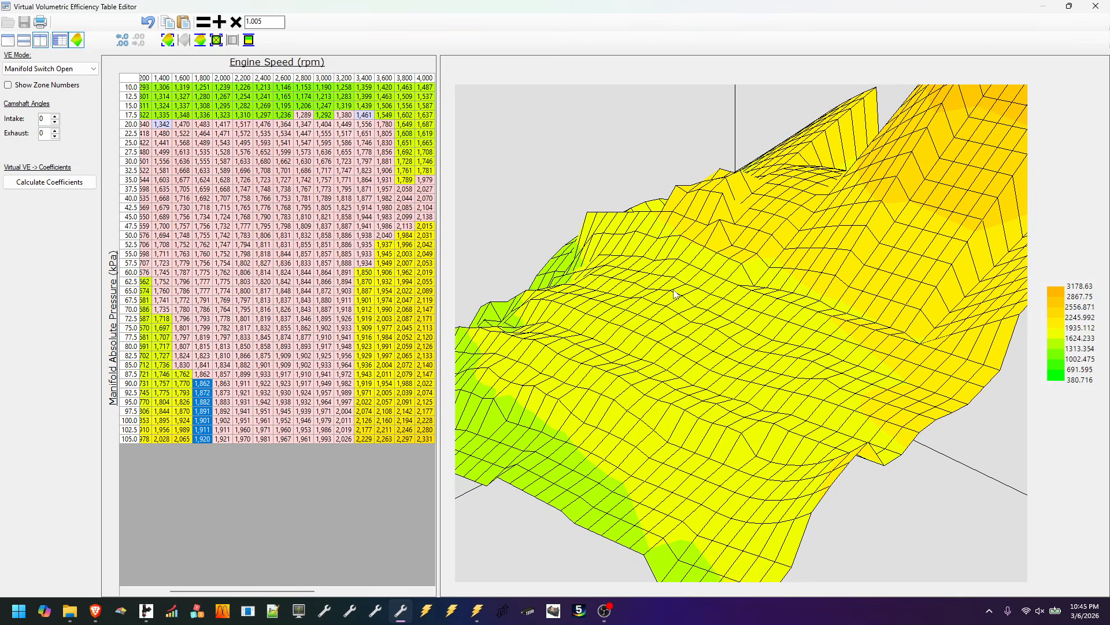
pyautogui.moveTo(529, 400); pyautogui.dragTo(568, 395)
pyautogui.moveTo(730, 428); pyautogui.dragTo(835, 266)
pyautogui.moveTo(951, 243); pyautogui.dragTo(812, 377)
pyautogui.moveTo(891, 426); pyautogui.dragTo(630, 514)
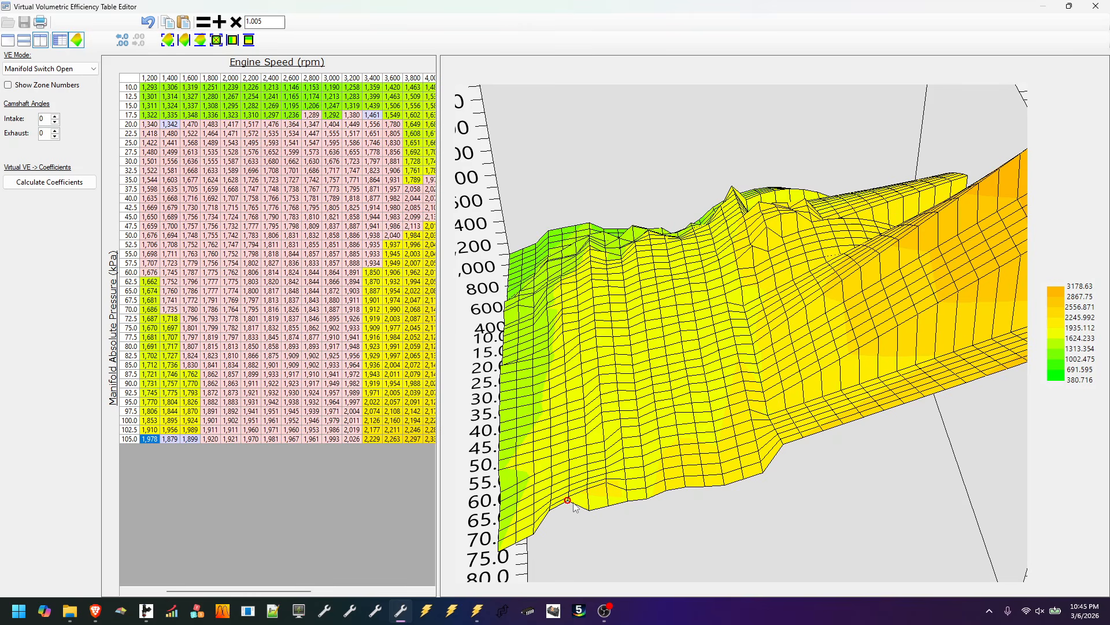
pyautogui.moveTo(568, 500); pyautogui.dragTo(565, 515)
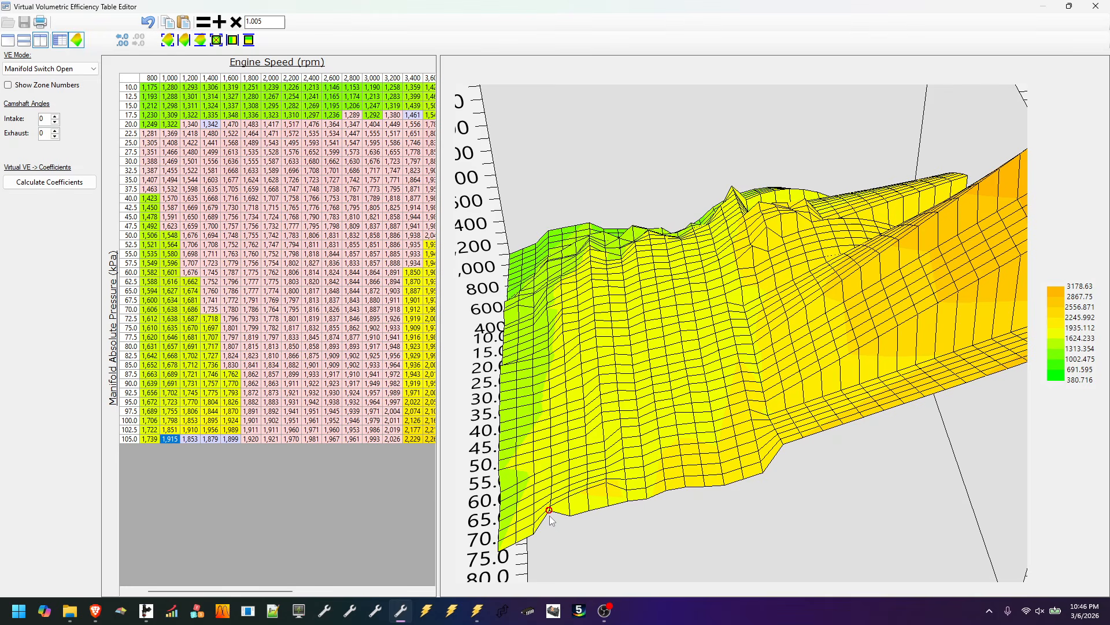
# Lower the 1,000 rpm point at 105 kPa to 1,809 and raise the 1,400 rpm points from 75 to 85 kPa to between 1,756 and 1,785
pyautogui.moveTo(550, 512)
pyautogui.mouseDown()
pyautogui.moveTo(551, 525)
pyautogui.moveTo(621, 509)
pyautogui.mouseUp()
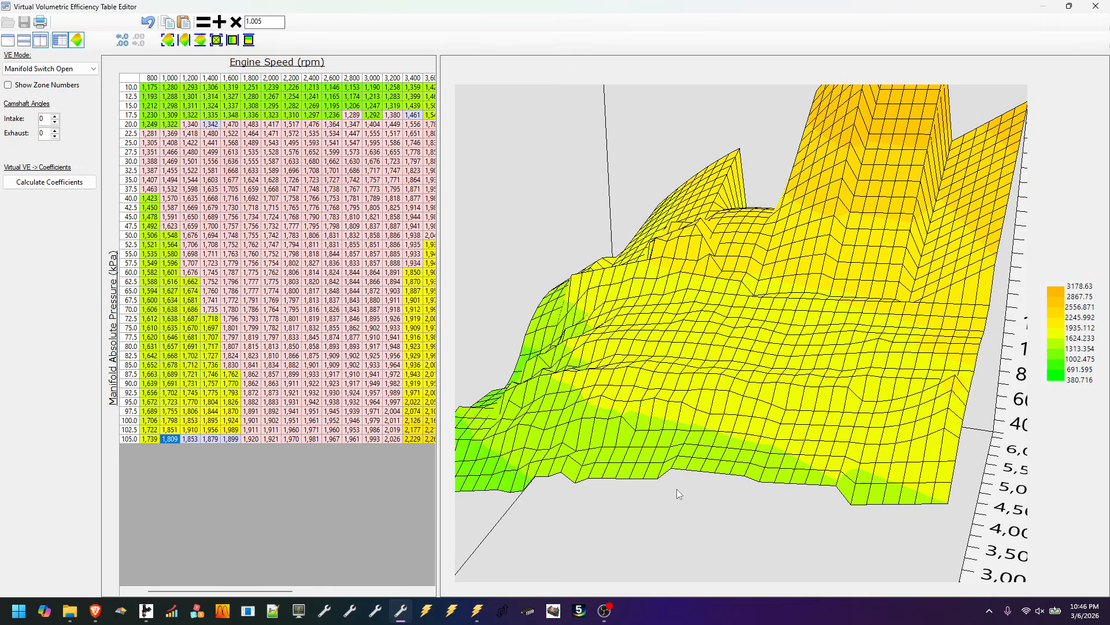
pyautogui.moveTo(790, 408); pyautogui.dragTo(790, 398)
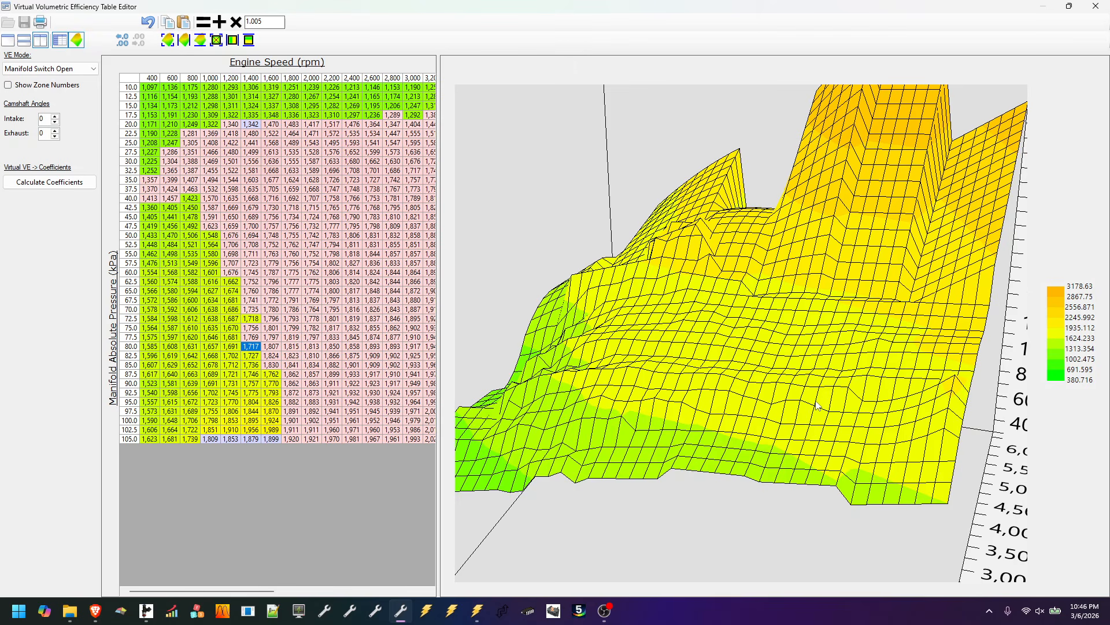
pyautogui.moveTo(818, 397); pyautogui.dragTo(843, 400)
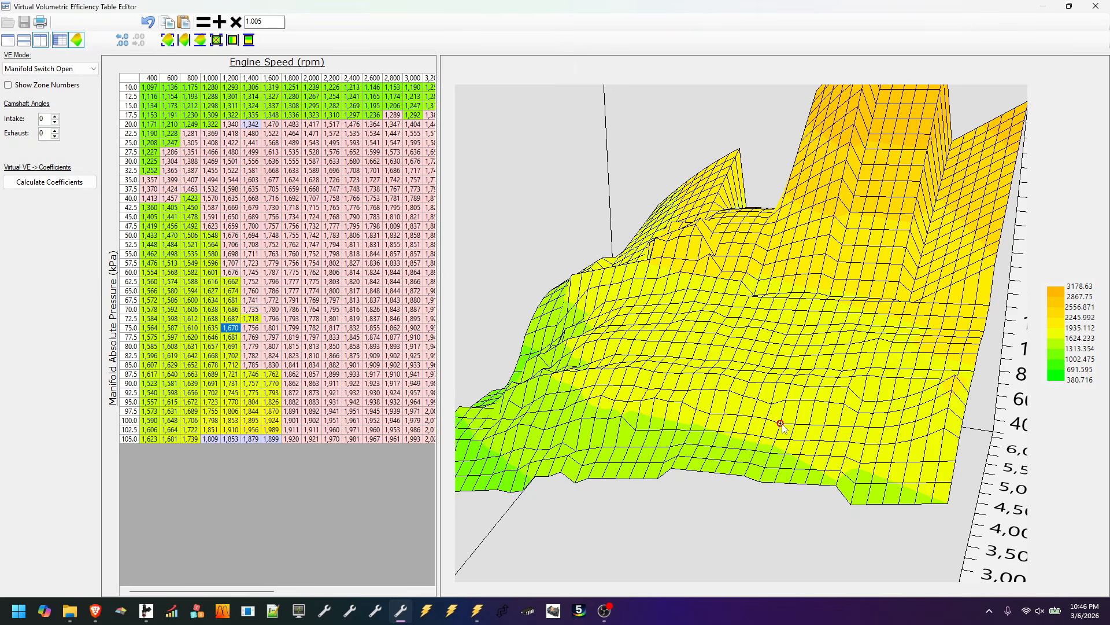
# Raise the 1,200 rpm points from 60 to 70 kPa to 1,712, 1,725, 1,730, 1,738 and 1,733, and the 1,400 rpm point at 72.5 kPa to 1,758
pyautogui.moveTo(757, 436); pyautogui.dragTo(765, 435)
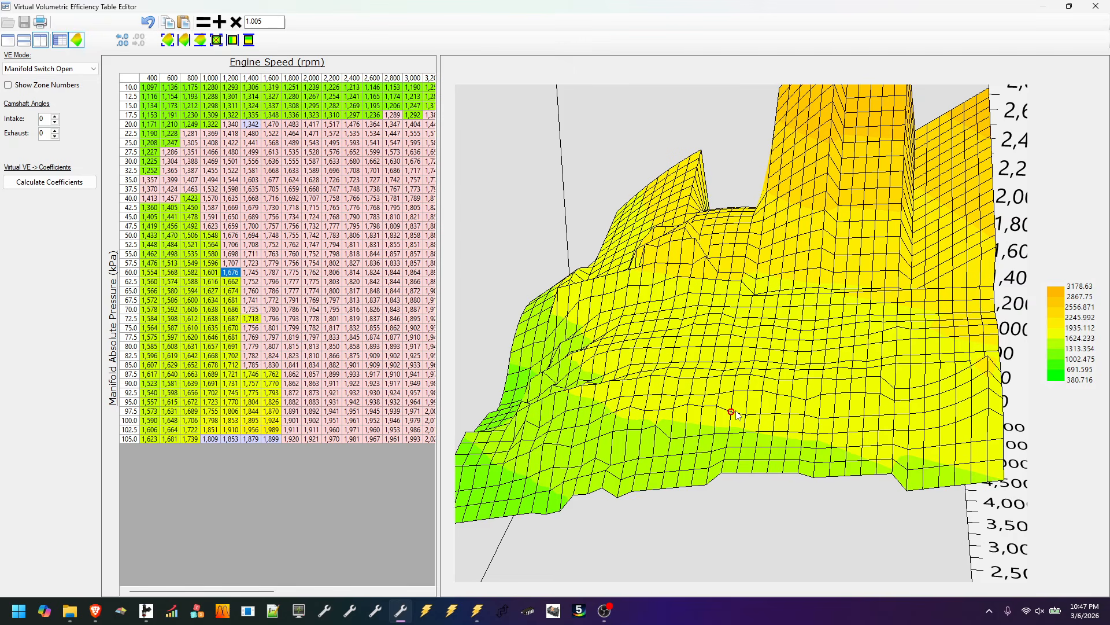
pyautogui.press('Down')
pyautogui.press('Down')
pyautogui.press('Down')
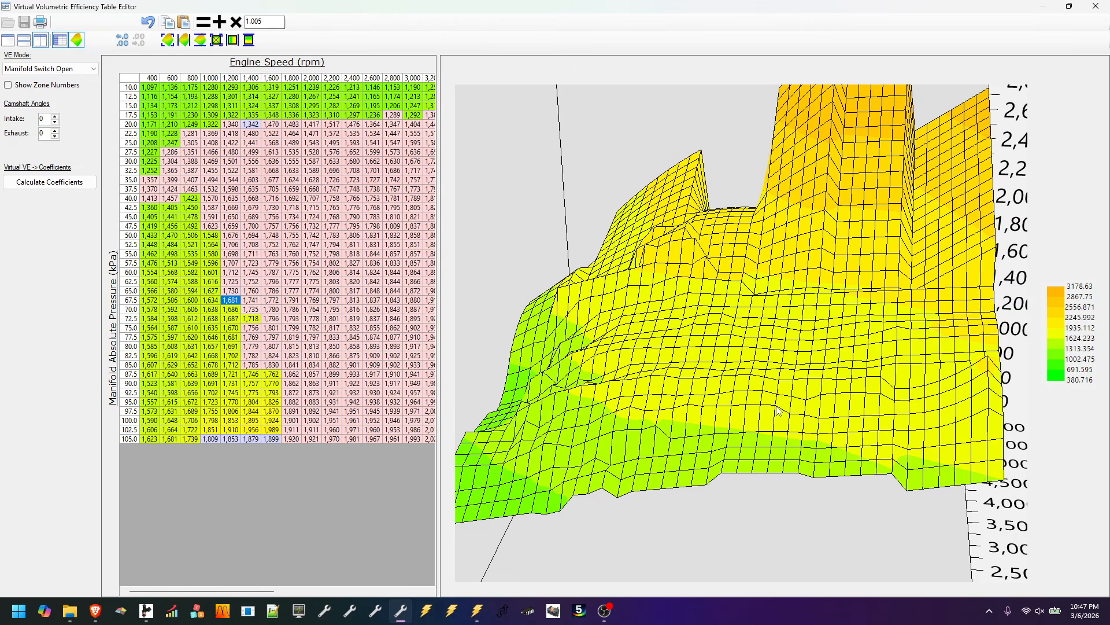
pyautogui.press('Down')
pyautogui.moveTo(777, 397); pyautogui.dragTo(807, 392)
pyautogui.click(809, 416)
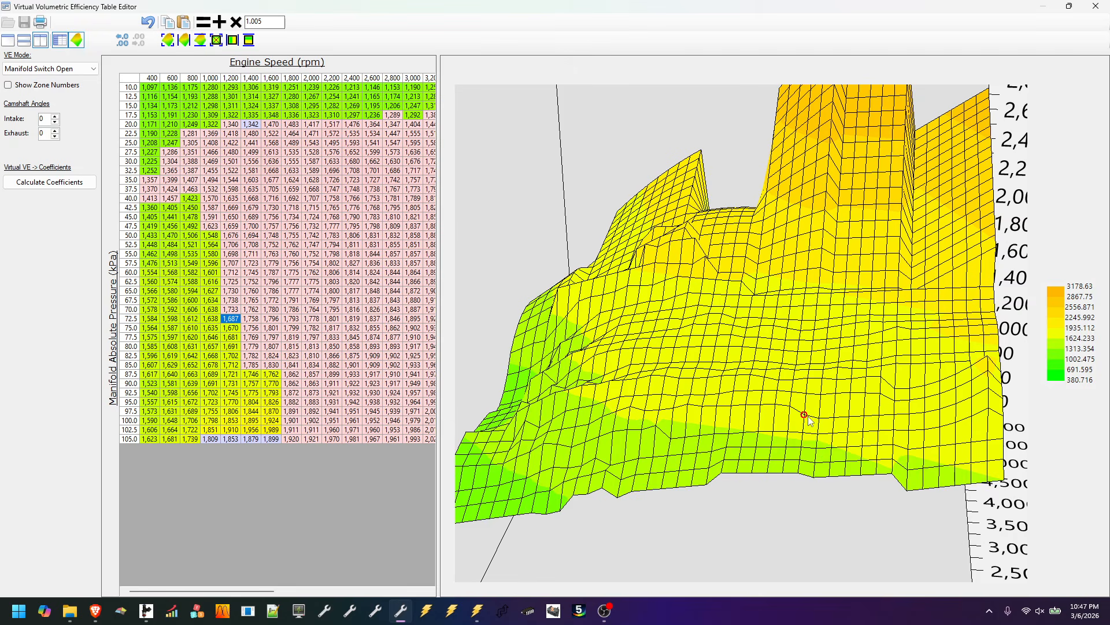
pyautogui.click(790, 407)
# Interpolate vertically the 1,200 rpm cells from 70 to 105 kPa and the 1,400 and 1,600 rpm cells from 85 to 105 kPa
pyautogui.moveTo(236, 319); pyautogui.dragTo(231, 443)
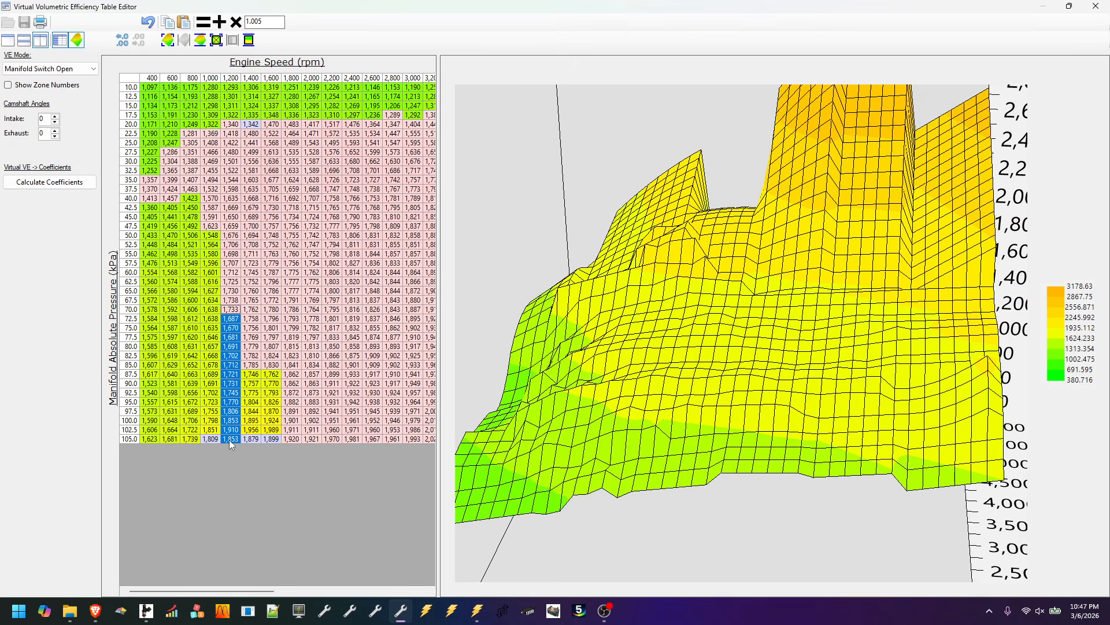
pyautogui.click(249, 40)
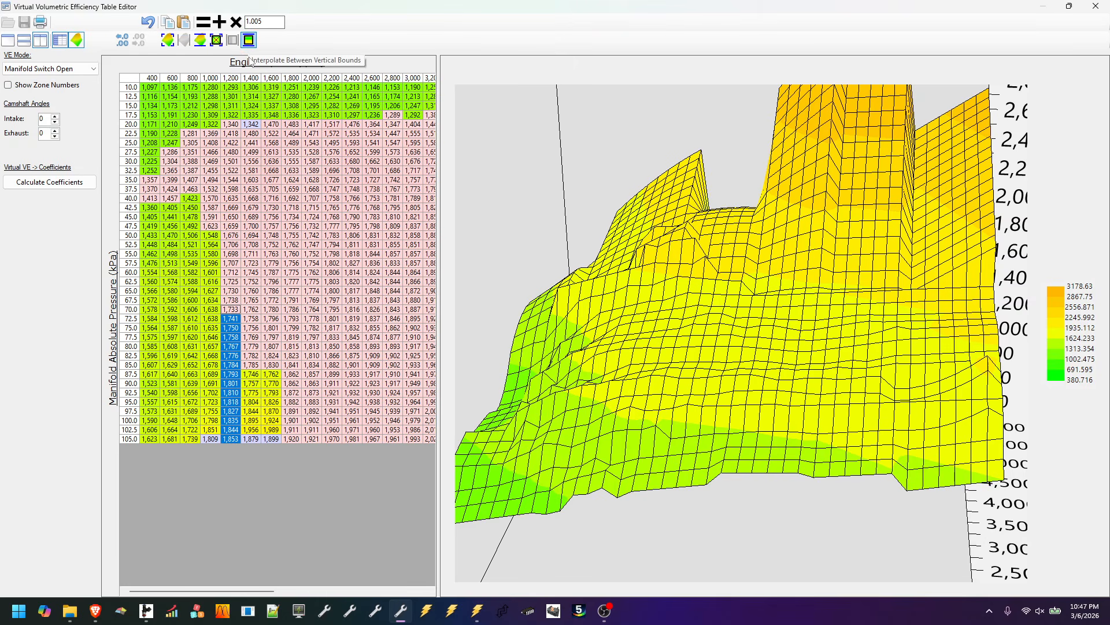
pyautogui.moveTo(253, 367); pyautogui.dragTo(265, 443)
pyautogui.click(249, 40)
pyautogui.moveTo(766, 412); pyautogui.dragTo(822, 413)
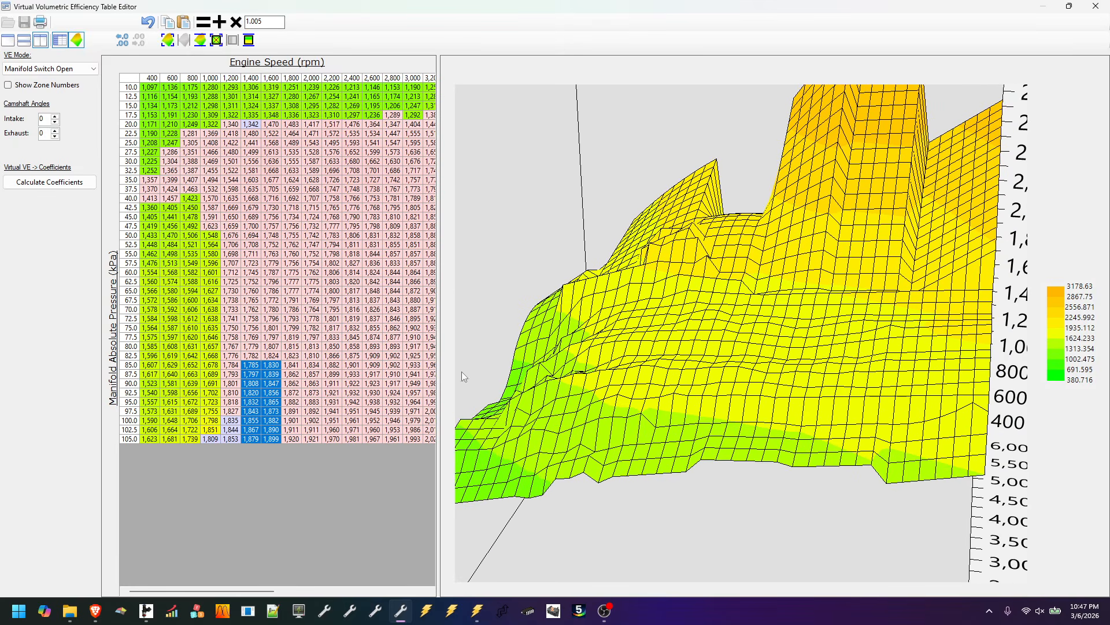
# Smooth the 1,200 rpm points from 42.5 to 52.5 kPa to 1,651, 1,659, 1,674, 1,682 and 1,691
pyautogui.click(349, 333)
pyautogui.moveTo(681, 395); pyautogui.dragTo(701, 395)
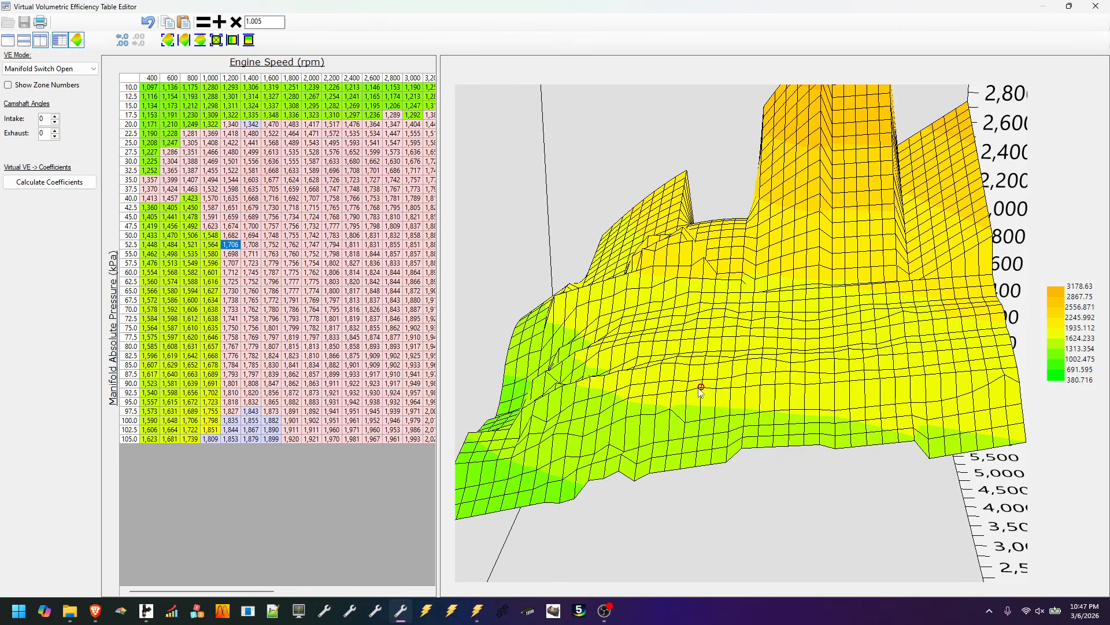
pyautogui.moveTo(708, 394); pyautogui.dragTo(643, 364)
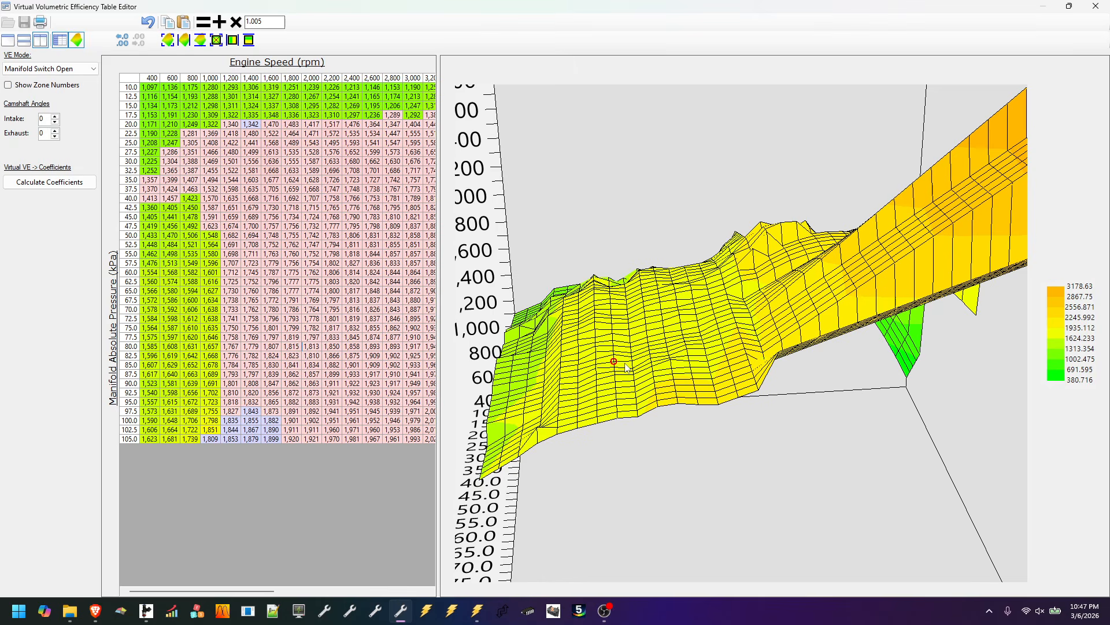
# Raise the dipped 2,200 rpm point of the surface at 30 kPa to 1,673
pyautogui.moveTo(649, 364); pyautogui.dragTo(663, 372)
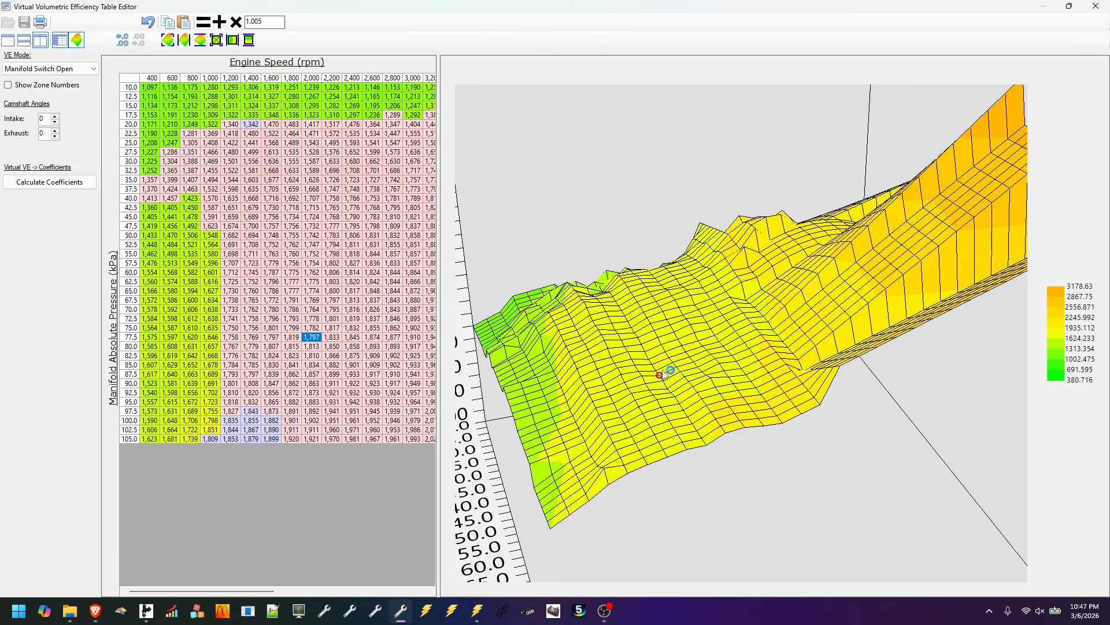
pyautogui.moveTo(622, 376); pyautogui.dragTo(716, 389)
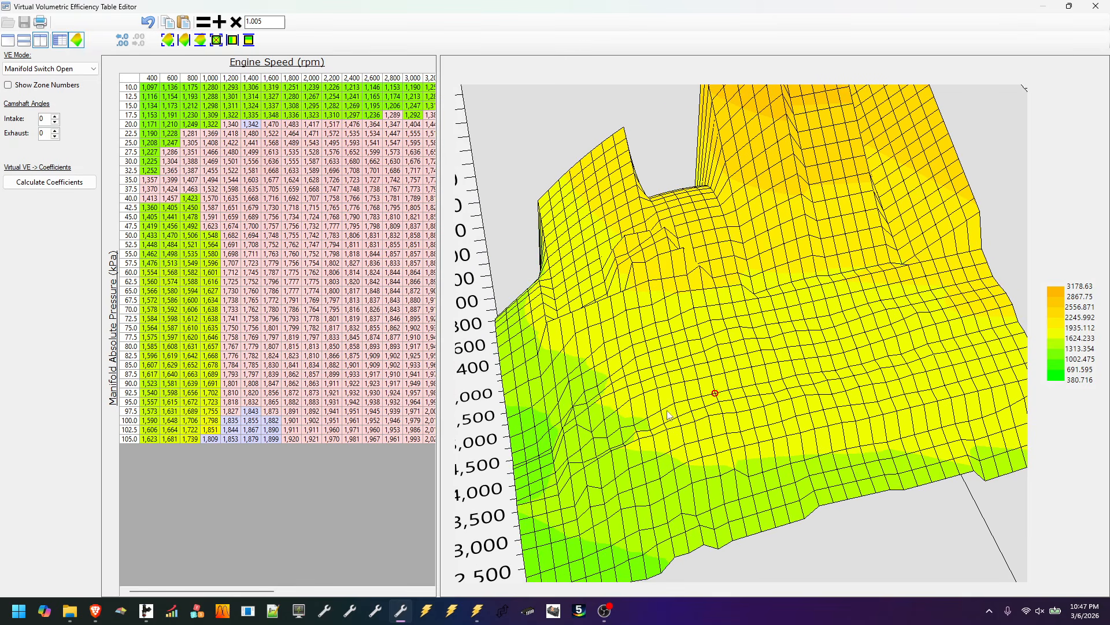
pyautogui.moveTo(601, 425)
pyautogui.mouseDown()
pyautogui.moveTo(591, 428)
pyautogui.moveTo(622, 398)
pyautogui.moveTo(739, 431)
pyautogui.moveTo(795, 417)
pyautogui.moveTo(790, 429)
pyautogui.moveTo(620, 417)
pyautogui.mouseUp()
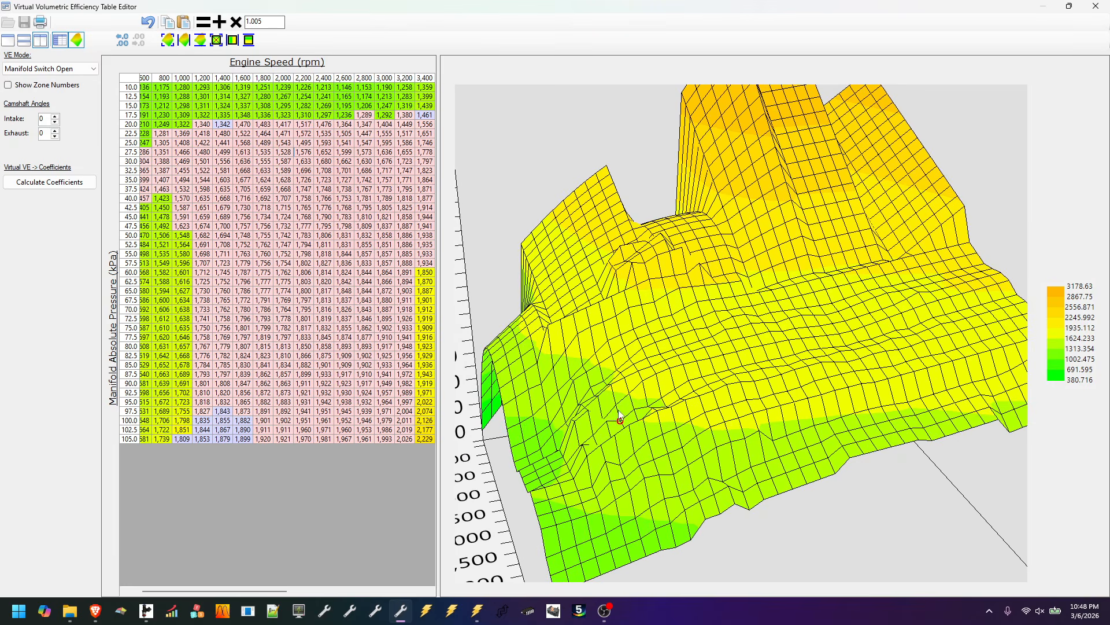
pyautogui.click(615, 404)
pyautogui.click(628, 394)
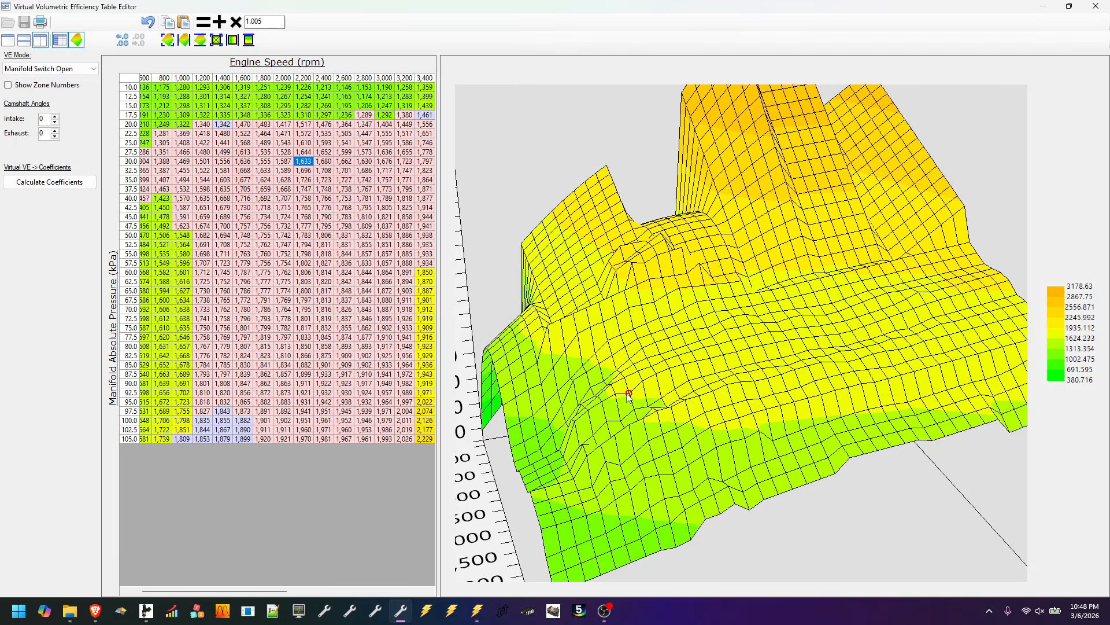
pyautogui.moveTo(647, 406)
pyautogui.mouseDown()
pyautogui.moveTo(638, 416)
pyautogui.moveTo(629, 405)
pyautogui.moveTo(651, 398)
pyautogui.mouseUp()
pyautogui.click(614, 416)
pyautogui.click(603, 422)
pyautogui.click(628, 415)
pyautogui.click(627, 409)
pyautogui.click(615, 416)
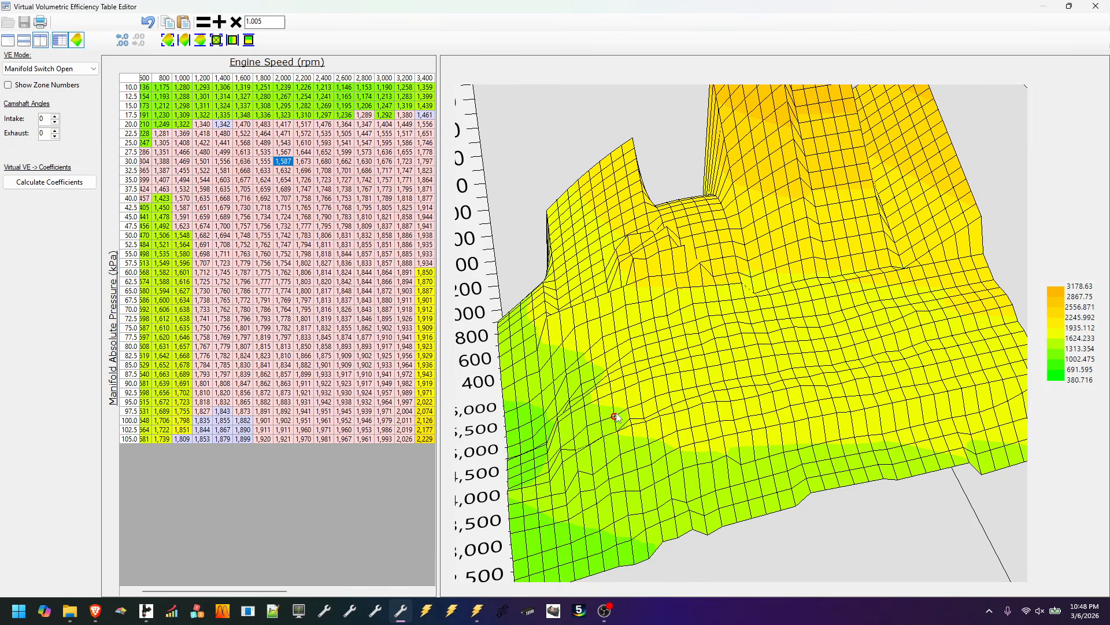
# Raise the low surface points around 30 kPa at 1,800 and 2,000 rpm, setting the 30 kPa cells to 1,604 and 1,608
pyautogui.click(601, 421)
pyautogui.moveTo(617, 413); pyautogui.dragTo(604, 414)
pyautogui.moveTo(604, 414); pyautogui.dragTo(790, 425)
pyautogui.click(671, 413)
pyautogui.click(687, 417)
pyautogui.click(640, 424)
pyautogui.click(640, 418)
pyautogui.click(652, 414)
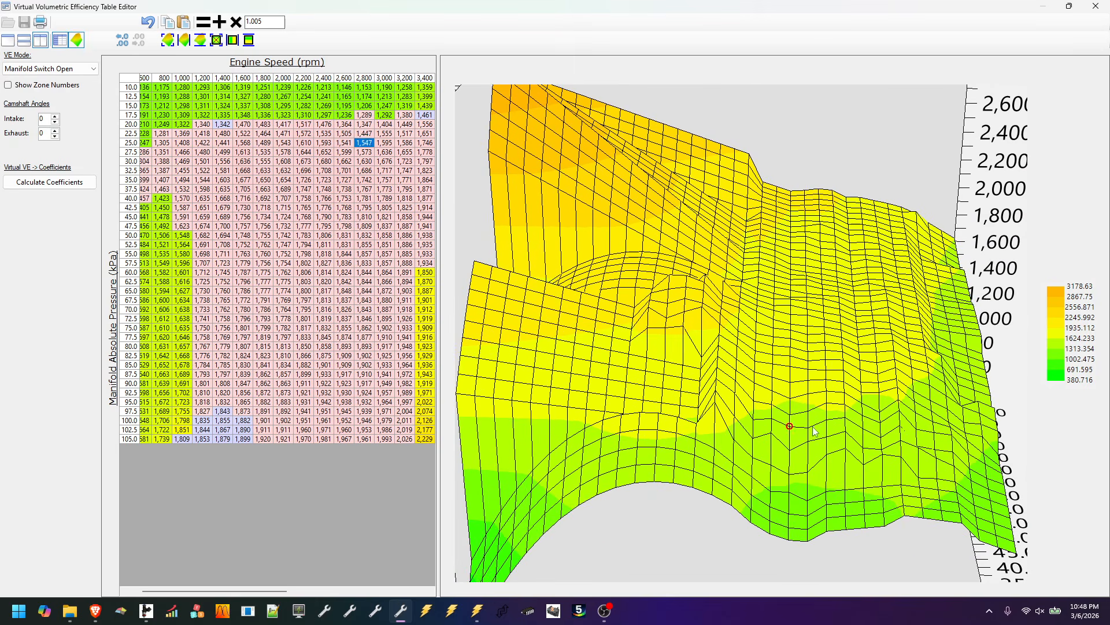
# Raise the 25 kPa points at 1,200 and 1,400 rpm to 1,453 and 1,504, and the 1,000 rpm point at 45 kPa to 1,604
pyautogui.moveTo(881, 403); pyautogui.dragTo(781, 471)
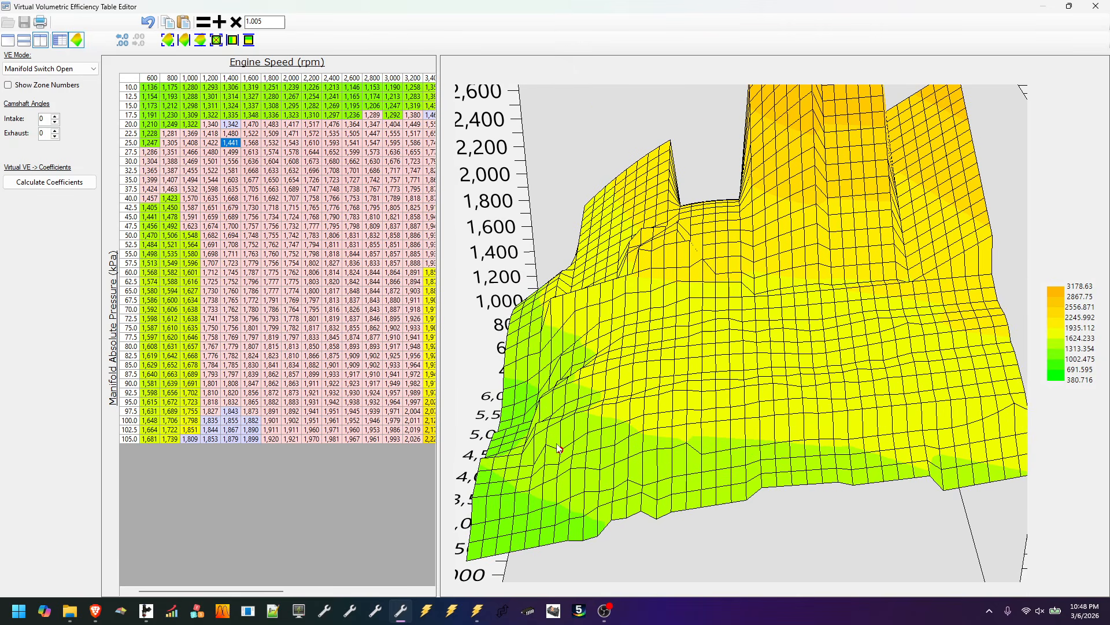
pyautogui.moveTo(559, 446); pyautogui.dragTo(599, 460)
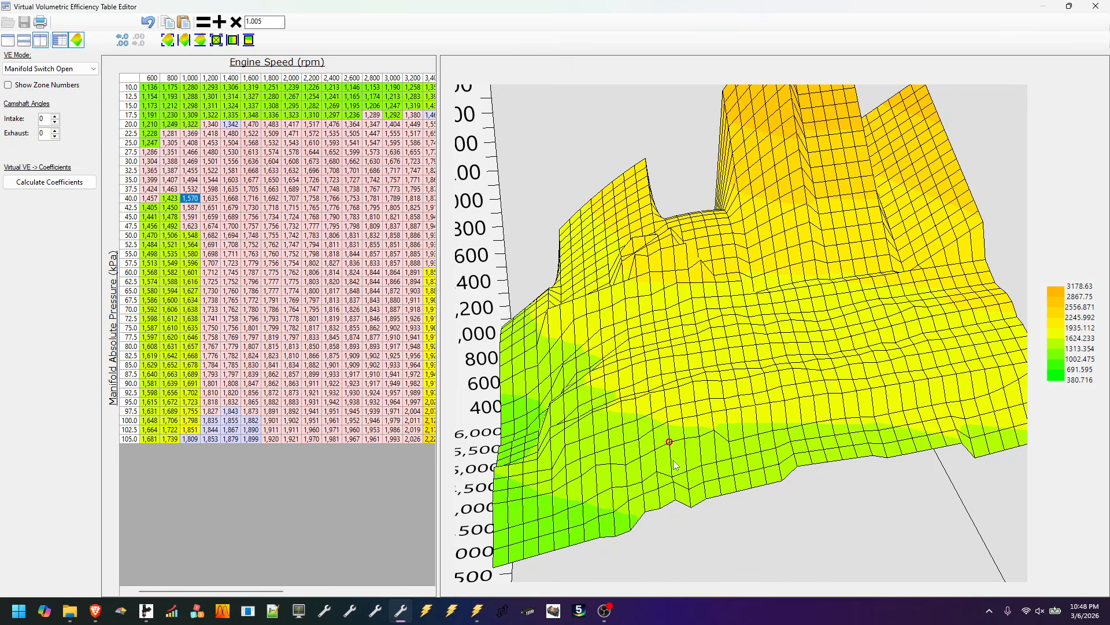
pyautogui.moveTo(617, 468); pyautogui.dragTo(656, 449)
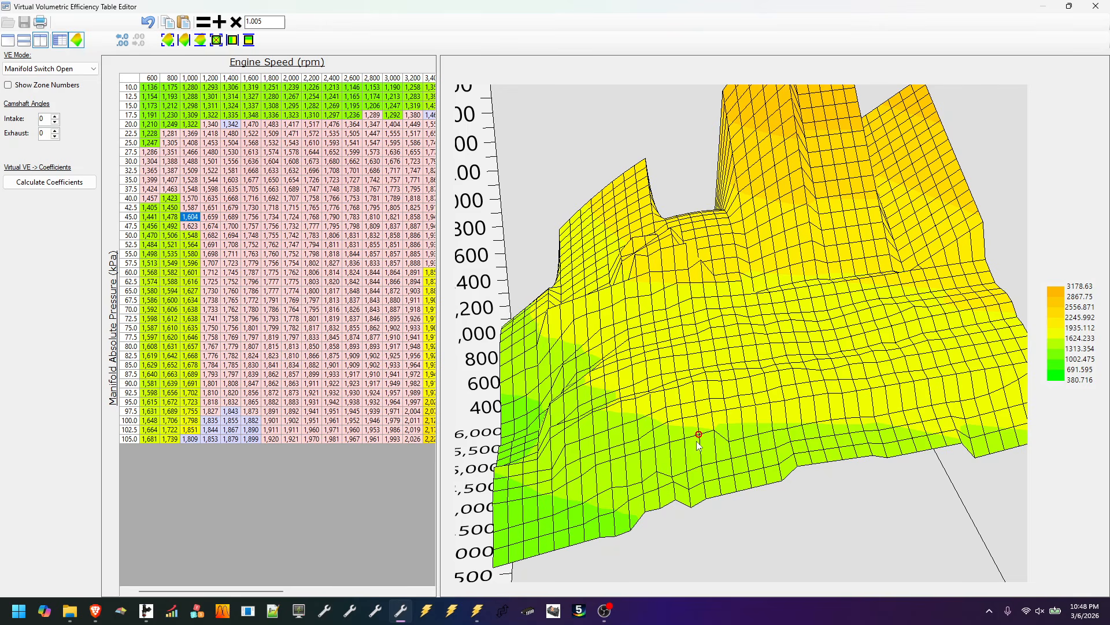
pyautogui.moveTo(730, 453); pyautogui.dragTo(721, 452)
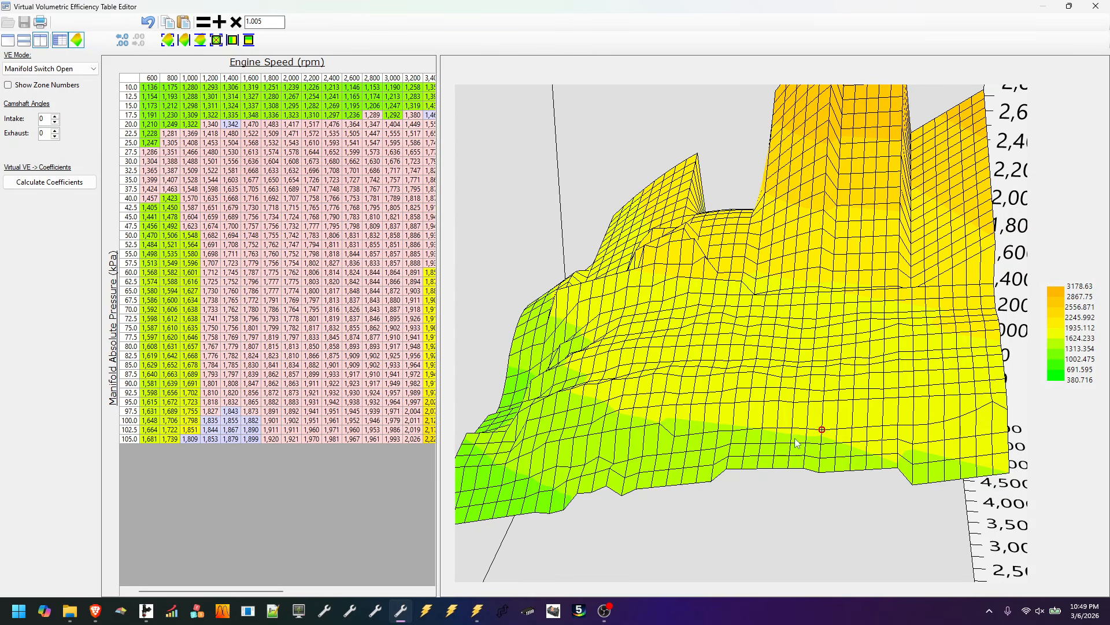
# Interpolate the 1,000 rpm cells vertically from 47.5 to 105 kPa
pyautogui.moveTo(189, 226); pyautogui.dragTo(189, 460)
pyautogui.click(248, 40)
pyautogui.moveTo(732, 362); pyautogui.dragTo(722, 381)
# Raise the low-rpm surface points between 32.5 and 42.5 kPa, including 800 rpm at 32.5, 35 and 40 kPa to 1,412, 1,442 and 1,491
pyautogui.click(617, 486)
pyautogui.moveTo(632, 486); pyautogui.dragTo(693, 471)
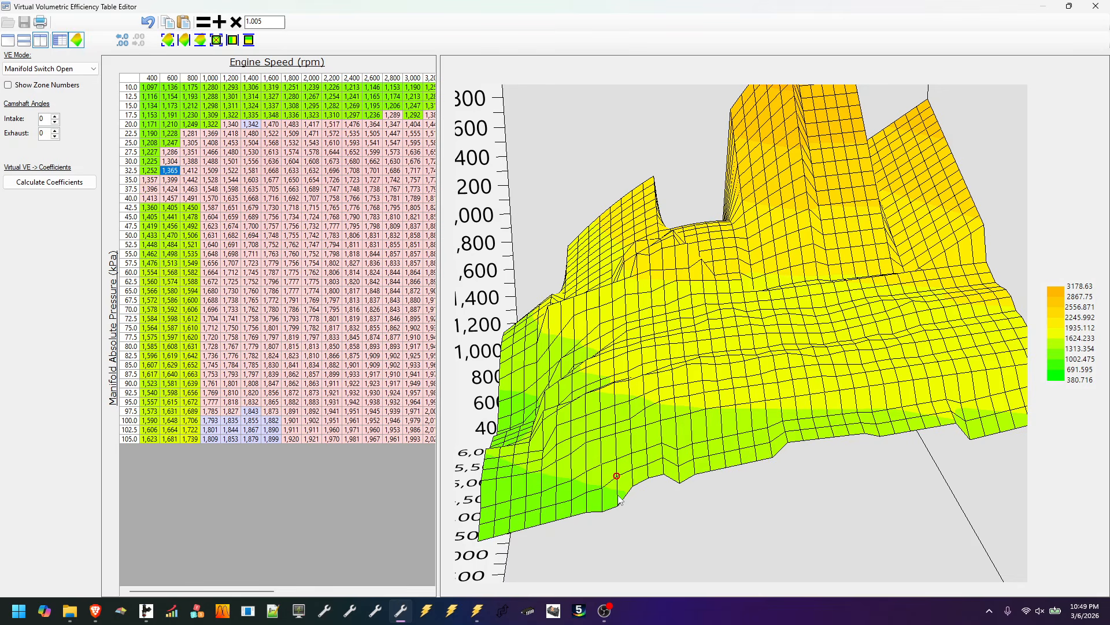
pyautogui.moveTo(618, 475); pyautogui.dragTo(645, 474)
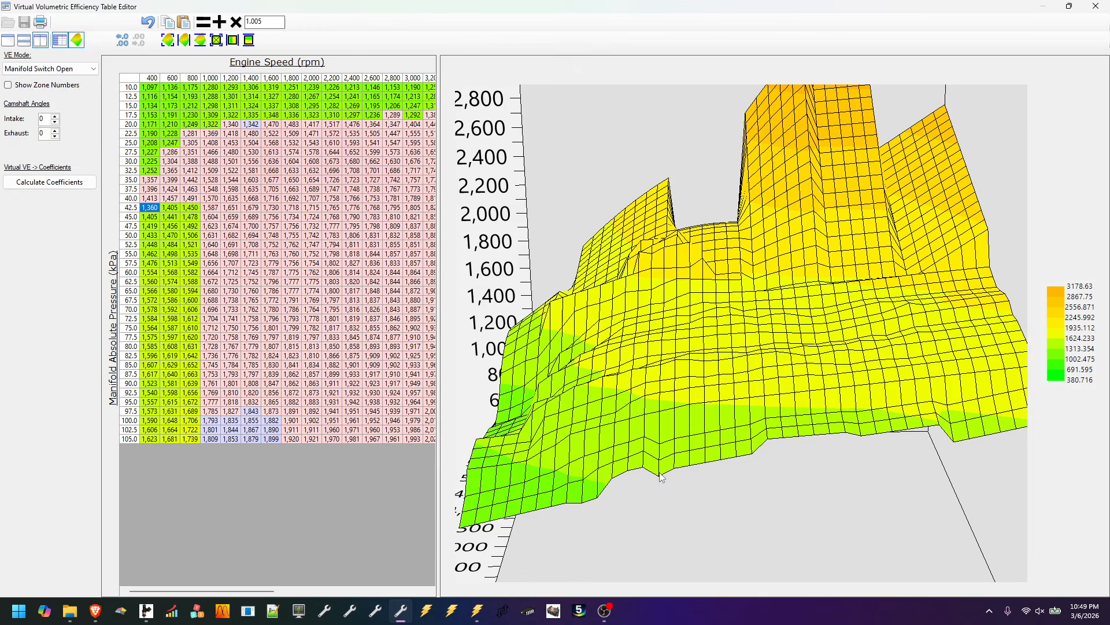
pyautogui.moveTo(660, 471); pyautogui.dragTo(662, 458)
# Multiply the 400 to 800 rpm cells from 45 to 57.5 kPa by 1.005 three times
pyautogui.moveTo(190, 263); pyautogui.dragTo(135, 223)
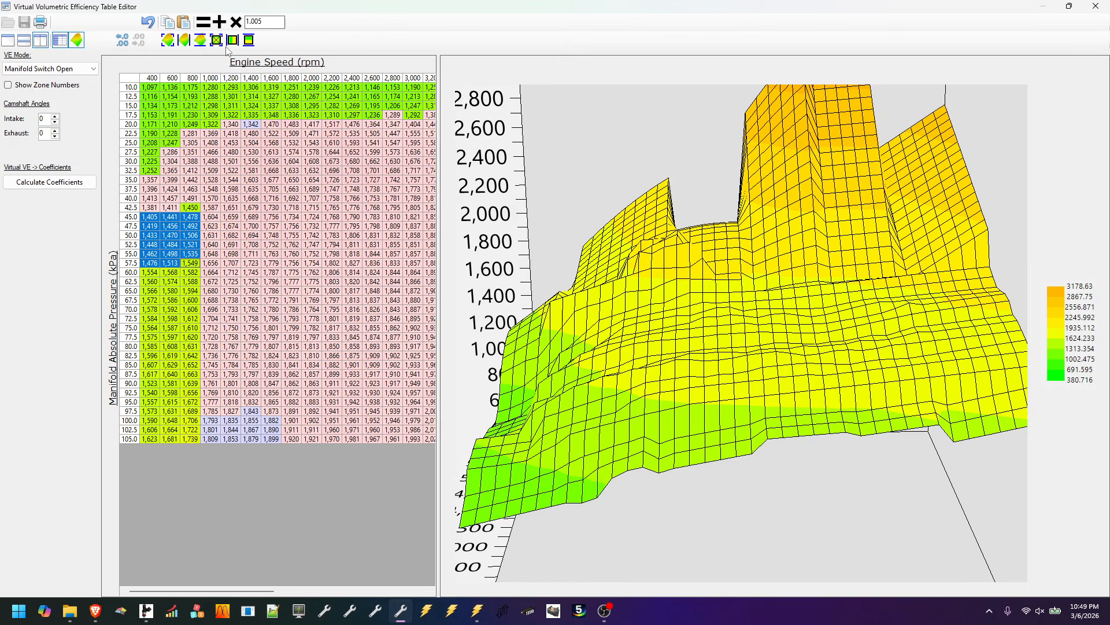
pyautogui.click(235, 22)
pyautogui.click(236, 22)
pyautogui.click(235, 22)
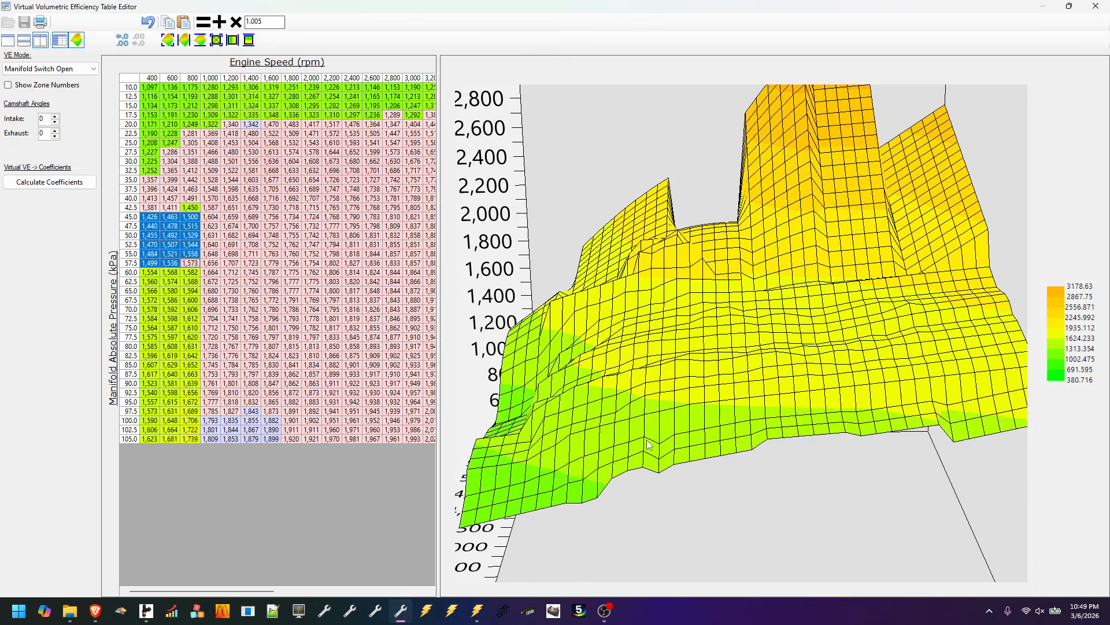
# Interpolate the 400 to 800 rpm cells vertically between 40 and 45 kPa
pyautogui.moveTo(150, 198); pyautogui.dragTo(192, 216)
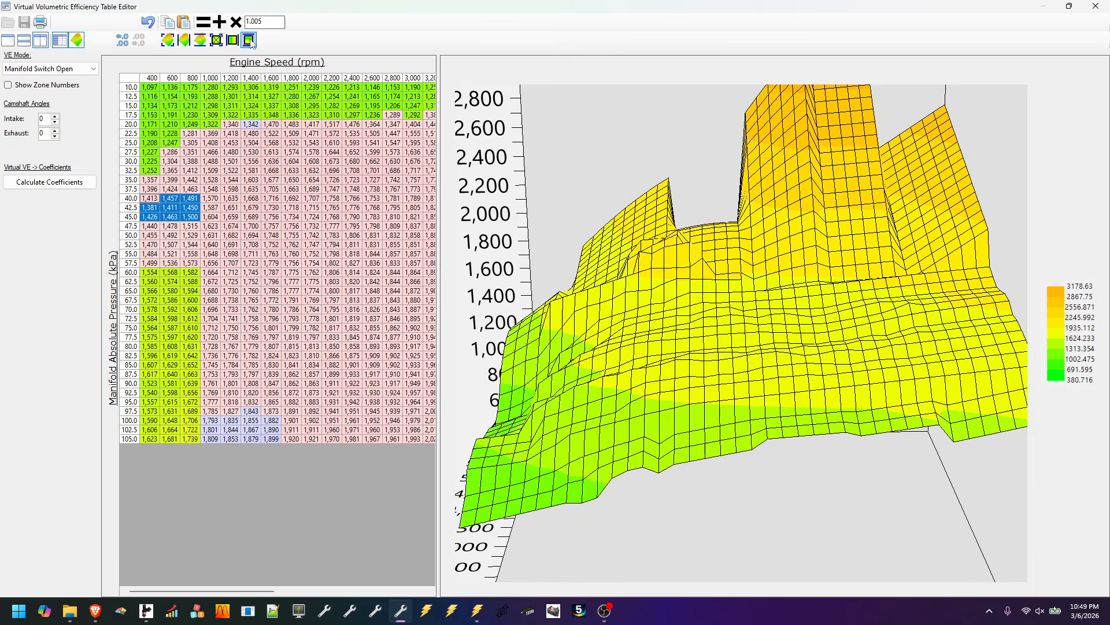
pyautogui.click(248, 40)
pyautogui.click(326, 376)
# Smooth the 400 rpm points from 60 to 77.5 kPa into a slope from 1,522 to 1,578, and lower the 600 rpm point at 60 kPa to 1,553
pyautogui.moveTo(643, 392); pyautogui.dragTo(752, 441)
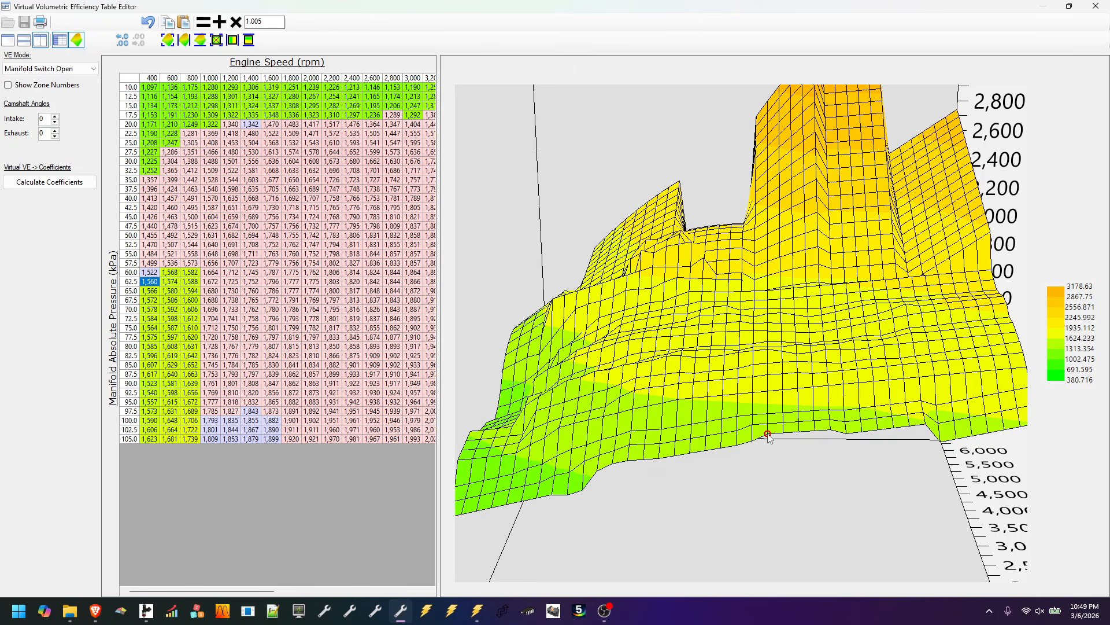
pyautogui.moveTo(770, 439); pyautogui.dragTo(891, 416)
pyautogui.press('Up')
pyautogui.press('Up')
pyautogui.press('Up')
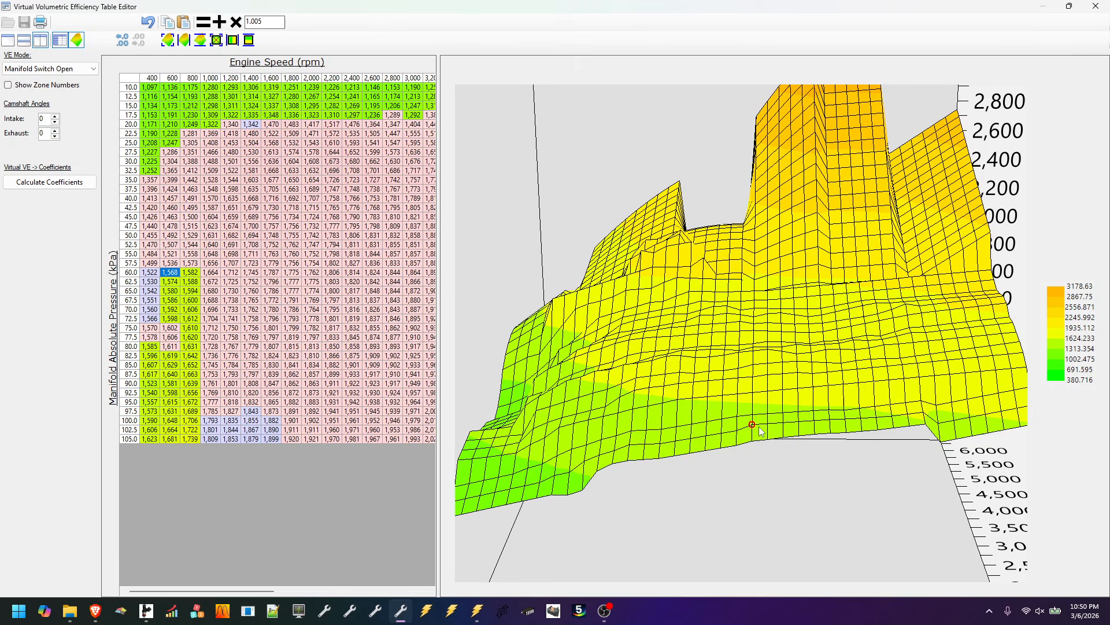
pyautogui.moveTo(757, 431); pyautogui.dragTo(709, 437)
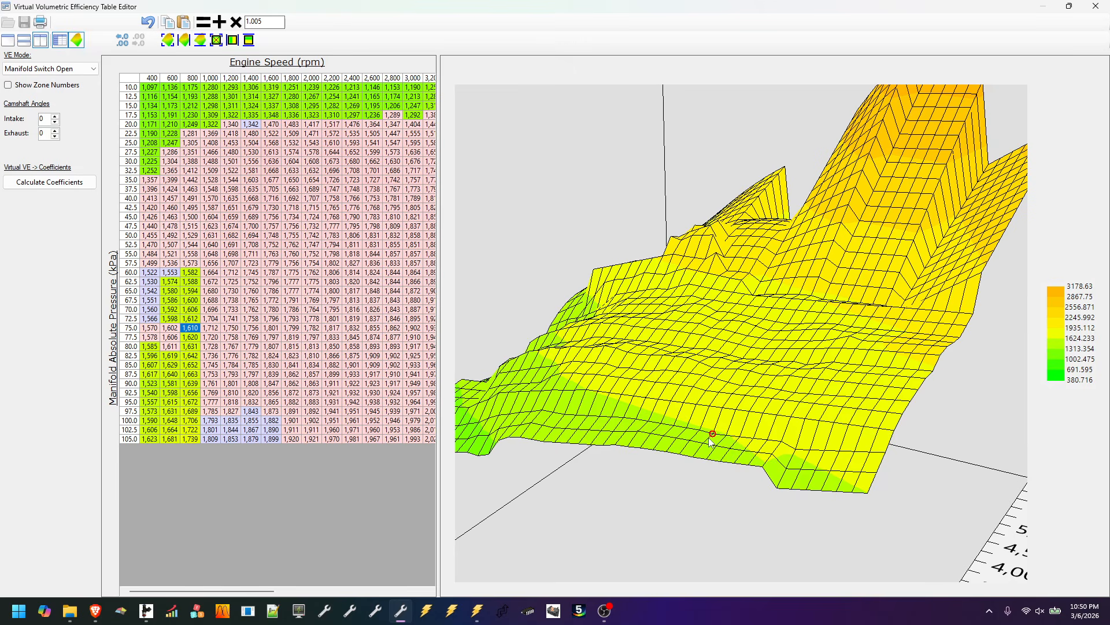
# Interpolate the 400 to 800 rpm cells vertically between 87.5 and 105 kPa
pyautogui.moveTo(744, 450); pyautogui.dragTo(792, 463)
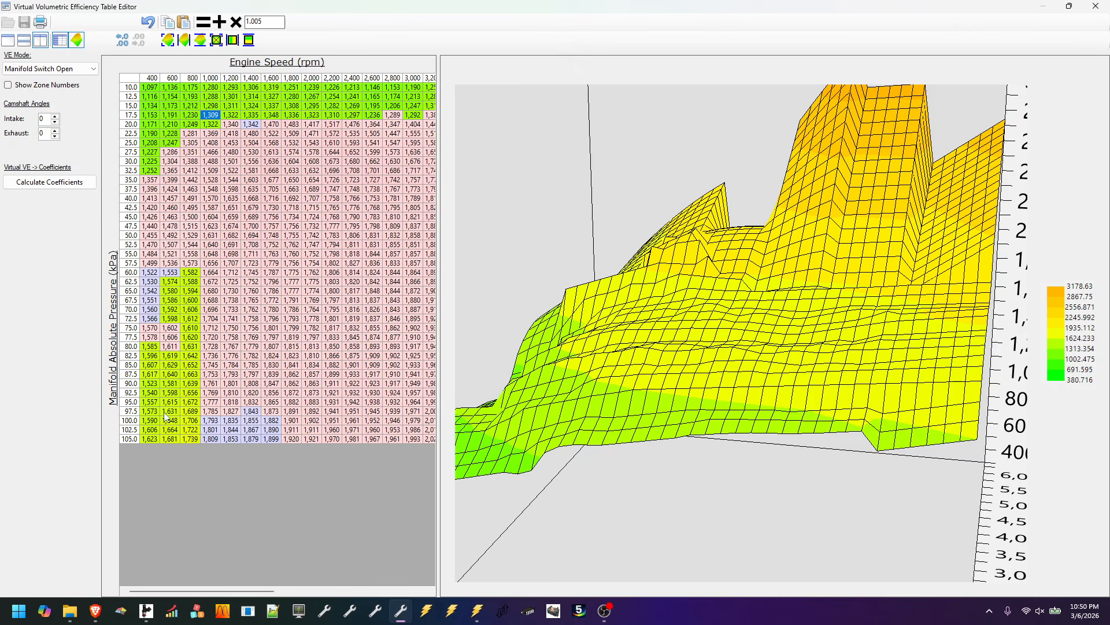
pyautogui.moveTo(196, 377); pyautogui.dragTo(149, 438)
pyautogui.click(248, 40)
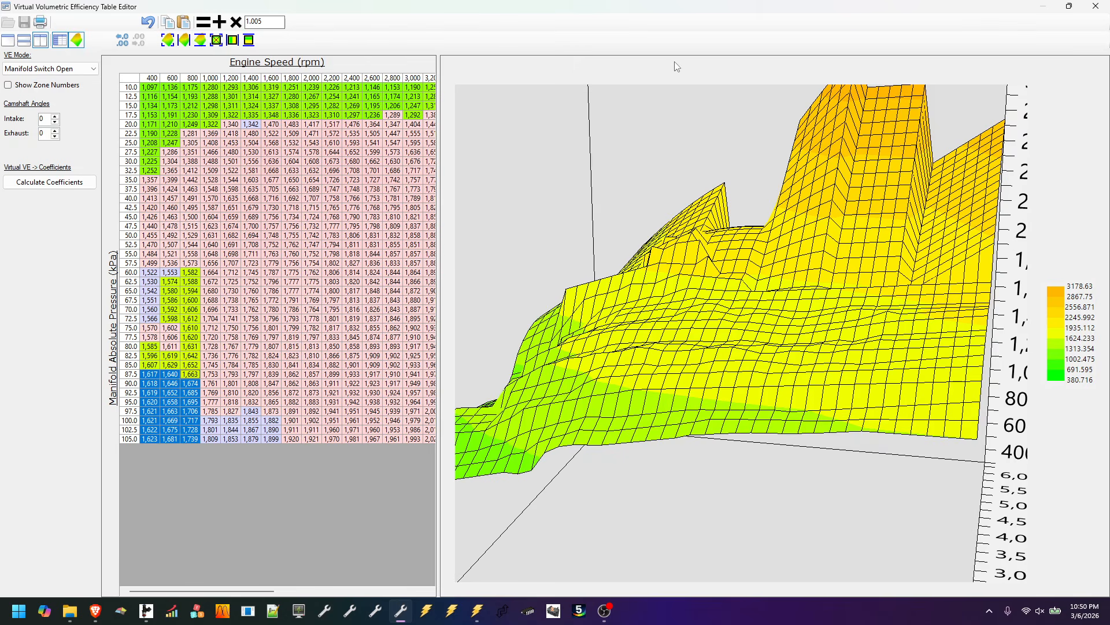
# Lower the raised 2,800 rpm point of the surface at 17.5 kPa to 1,251
pyautogui.moveTo(699, 312); pyautogui.dragTo(820, 314)
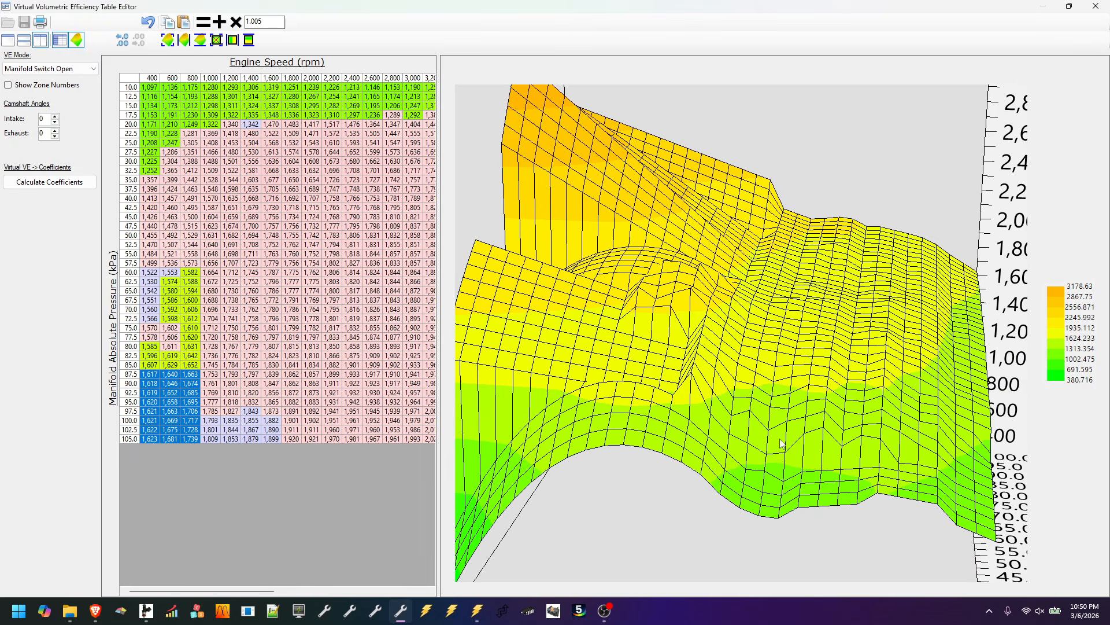
pyautogui.moveTo(779, 438); pyautogui.dragTo(777, 438)
pyautogui.click(219, 318)
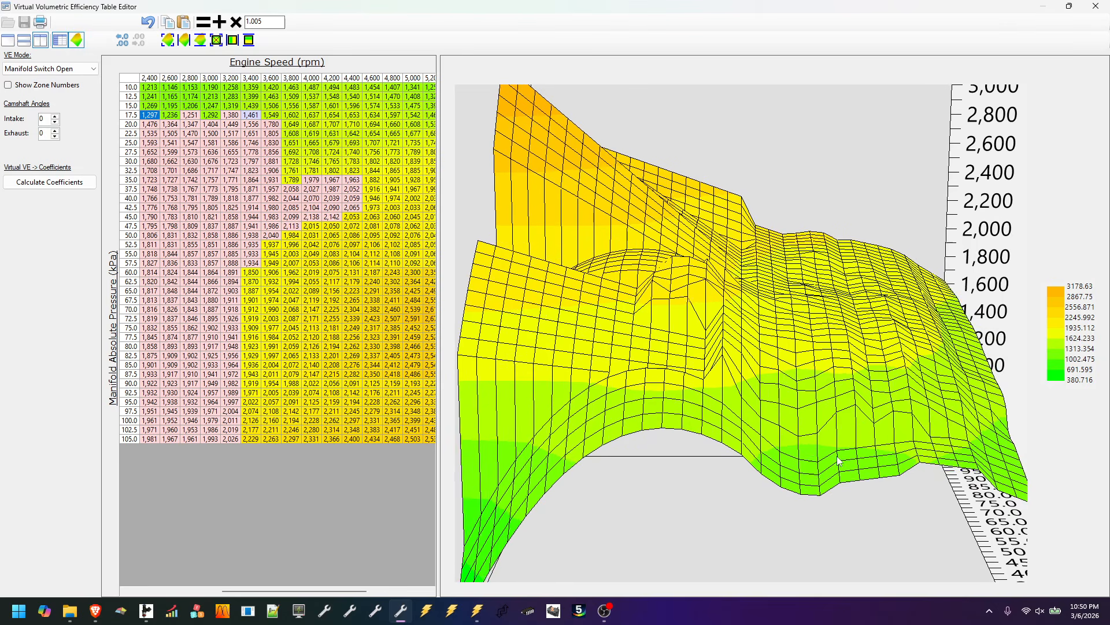
pyautogui.moveTo(838, 461)
pyautogui.mouseDown()
pyautogui.moveTo(834, 451)
pyautogui.moveTo(830, 464)
pyautogui.mouseUp()
pyautogui.moveTo(820, 390); pyautogui.dragTo(721, 485)
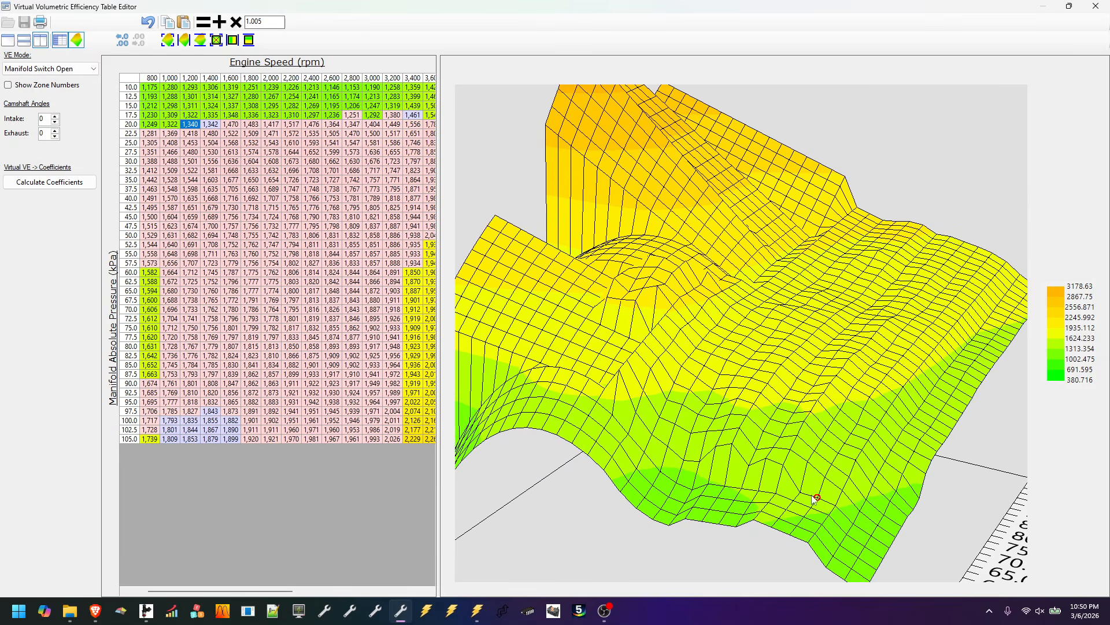
pyautogui.moveTo(815, 498); pyautogui.dragTo(779, 494)
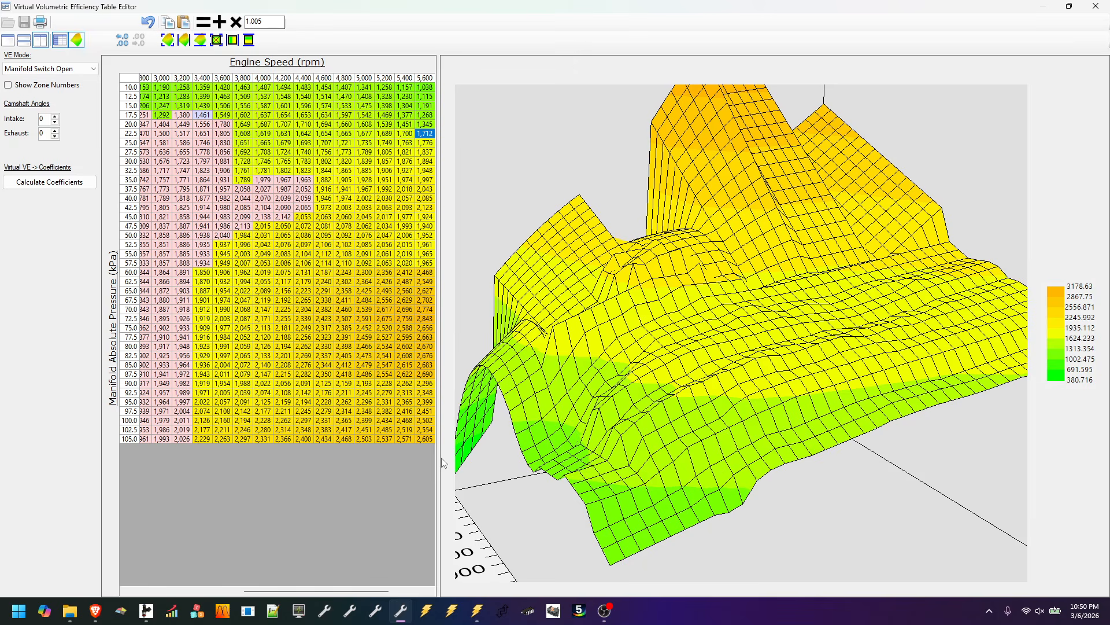
# Interpolate the 1,200 to 2,600 rpm cells vertically between 10 and 20 kPa
pyautogui.moveTo(438, 457); pyautogui.dragTo(651, 457)
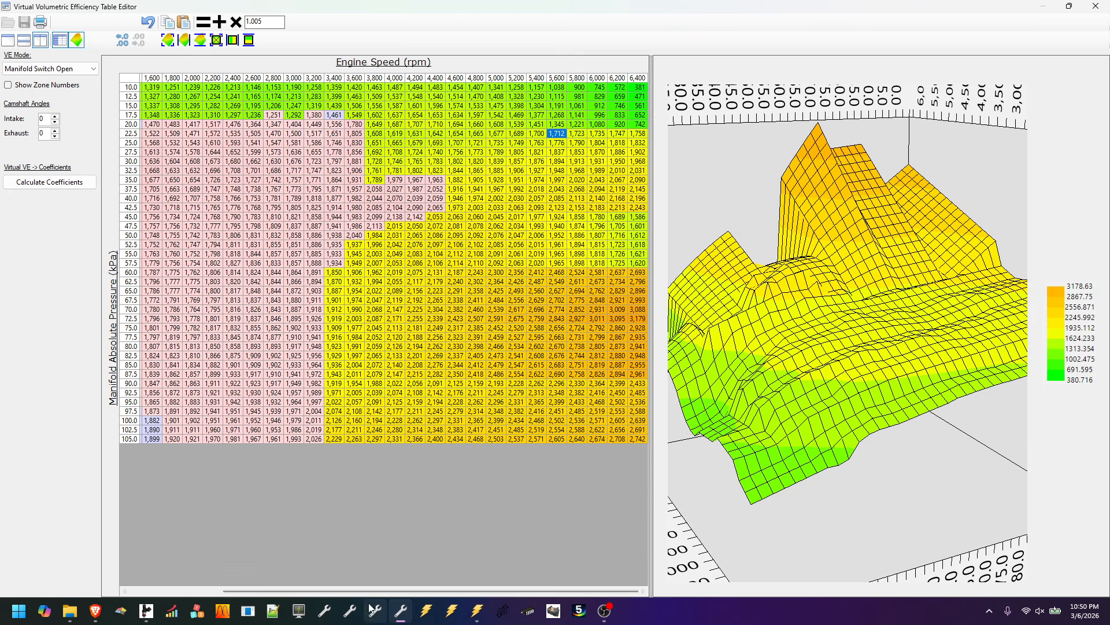
pyautogui.moveTo(372, 592); pyautogui.dragTo(140, 571)
pyautogui.moveTo(375, 125); pyautogui.dragTo(280, 95)
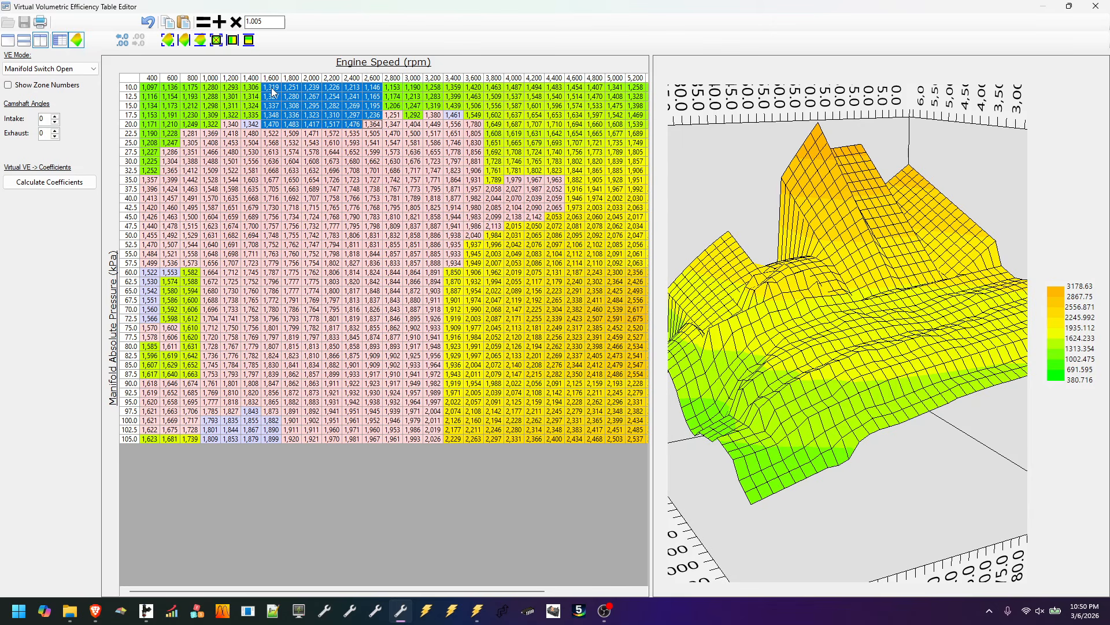
pyautogui.moveTo(274, 91); pyautogui.dragTo(240, 88)
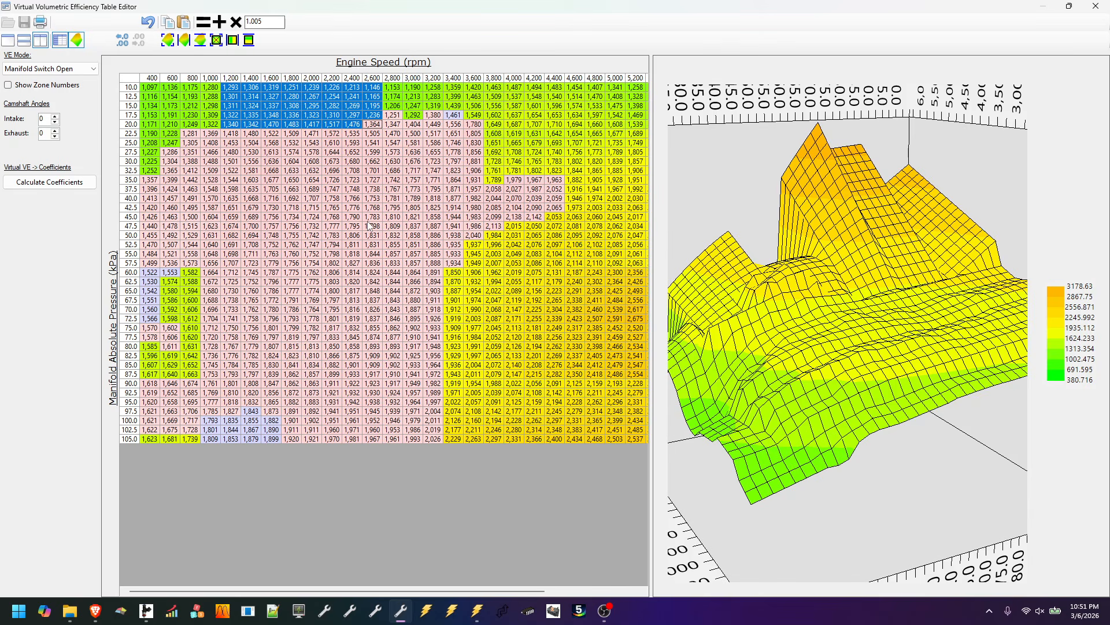
pyautogui.click(310, 153)
pyautogui.moveTo(237, 127); pyautogui.dragTo(366, 73)
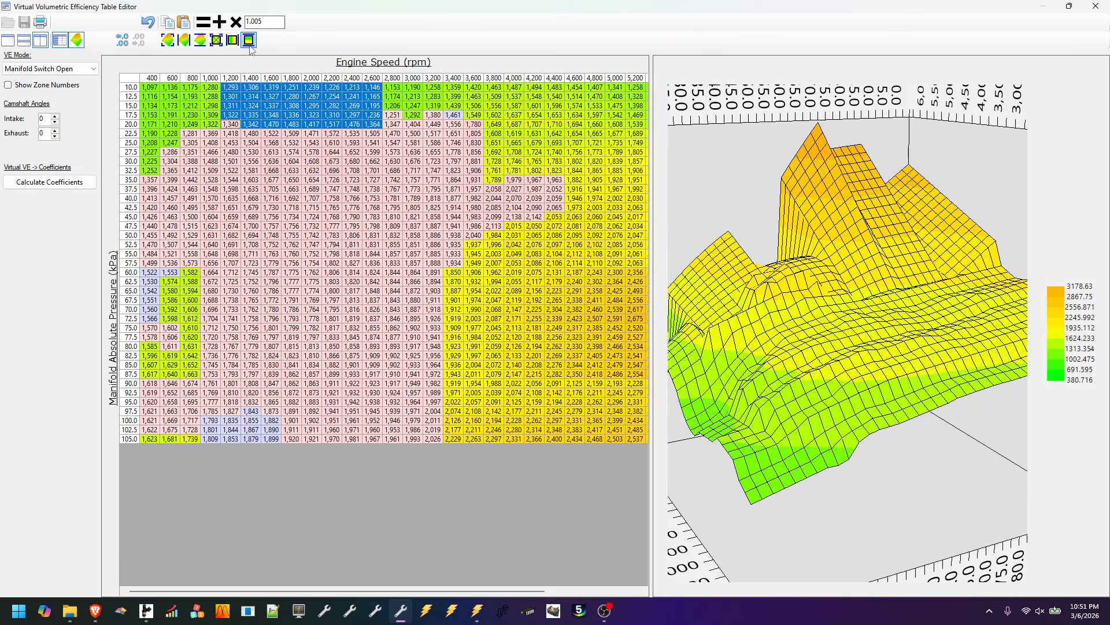
pyautogui.click(249, 40)
pyautogui.moveTo(779, 359)
pyautogui.mouseDown()
pyautogui.moveTo(867, 334)
pyautogui.moveTo(794, 345)
pyautogui.mouseUp()
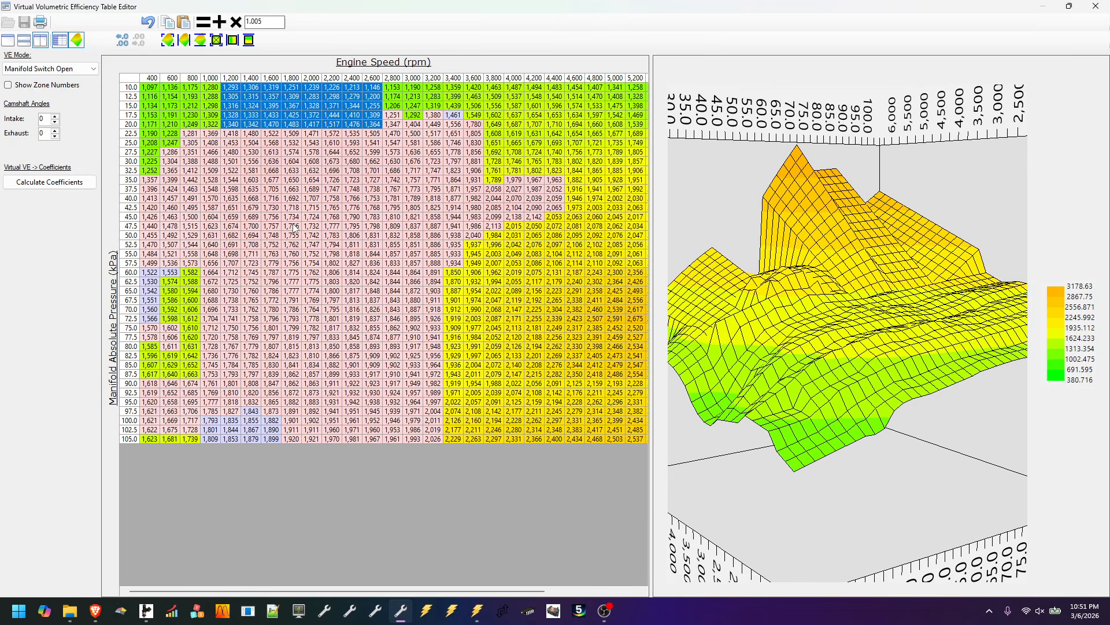
# Interpolate vertically the 800 and 1,000 rpm cells from 10 to 22.5 kPa and the 600 rpm cells from 10 to 27.5 kPa
pyautogui.click(292, 226)
pyautogui.moveTo(213, 137); pyautogui.dragTo(185, 90)
pyautogui.click(248, 41)
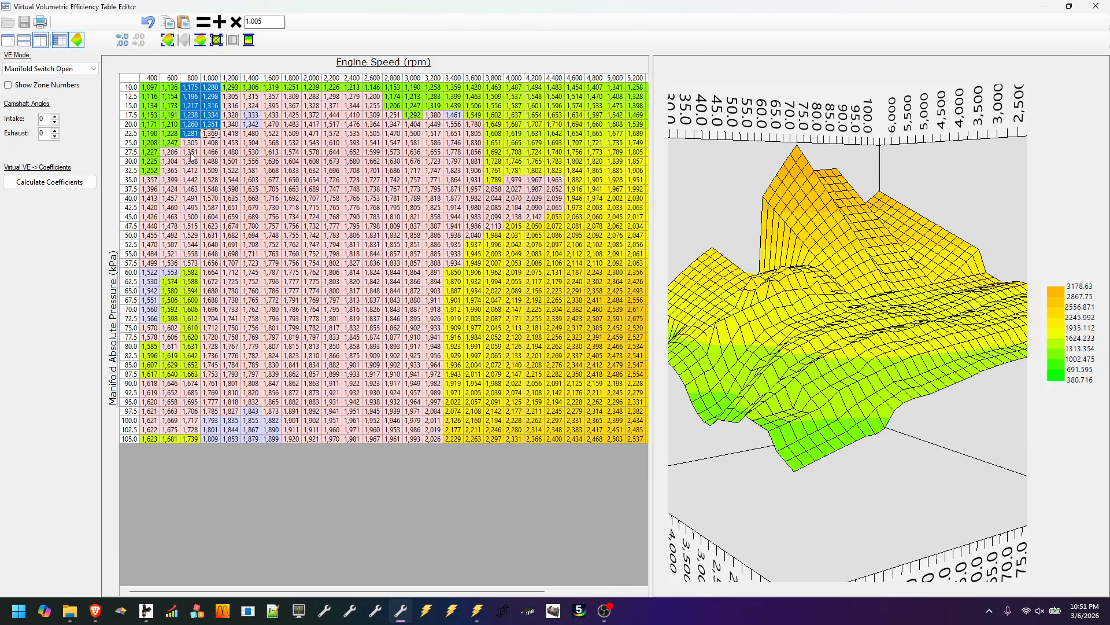
pyautogui.moveTo(169, 152); pyautogui.dragTo(167, 89)
pyautogui.click(249, 40)
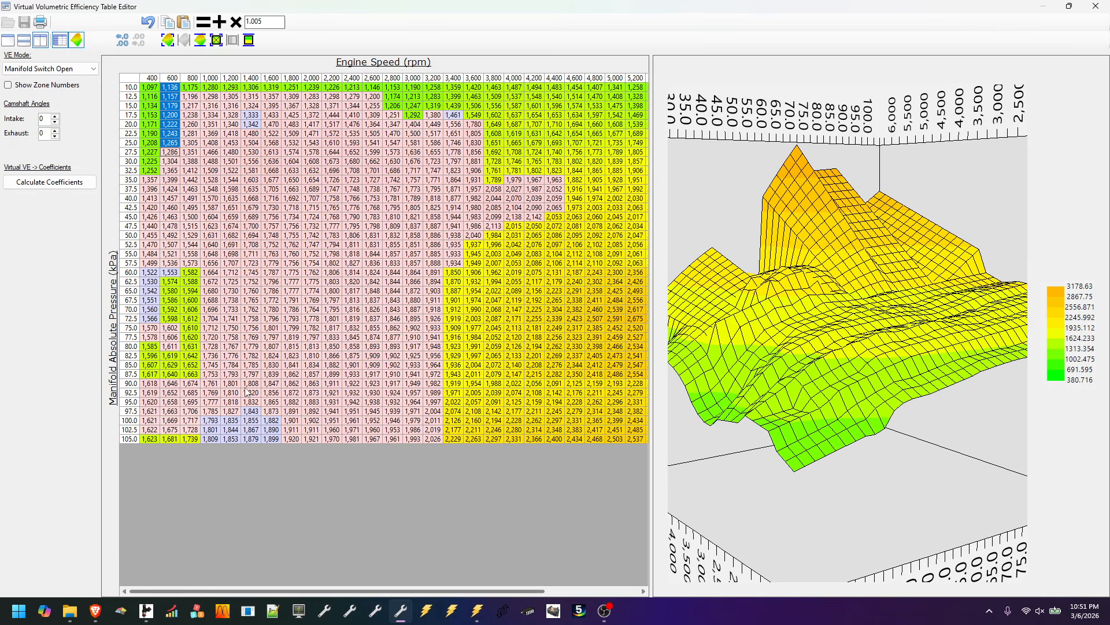
pyautogui.click(397, 200)
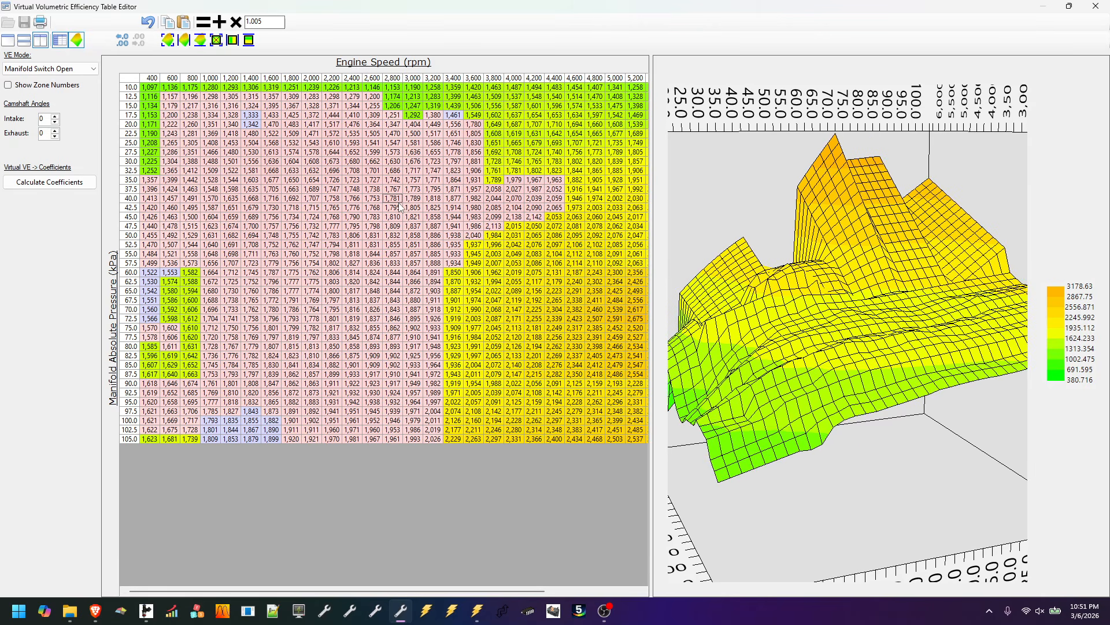
# On the 3D surface, lower the 400 rpm cells from 10 to 27.5 kPa and smooth the 1,000–1,400 rpm cells from 10 to 17.5 kPa
pyautogui.moveTo(739, 337); pyautogui.dragTo(830, 346)
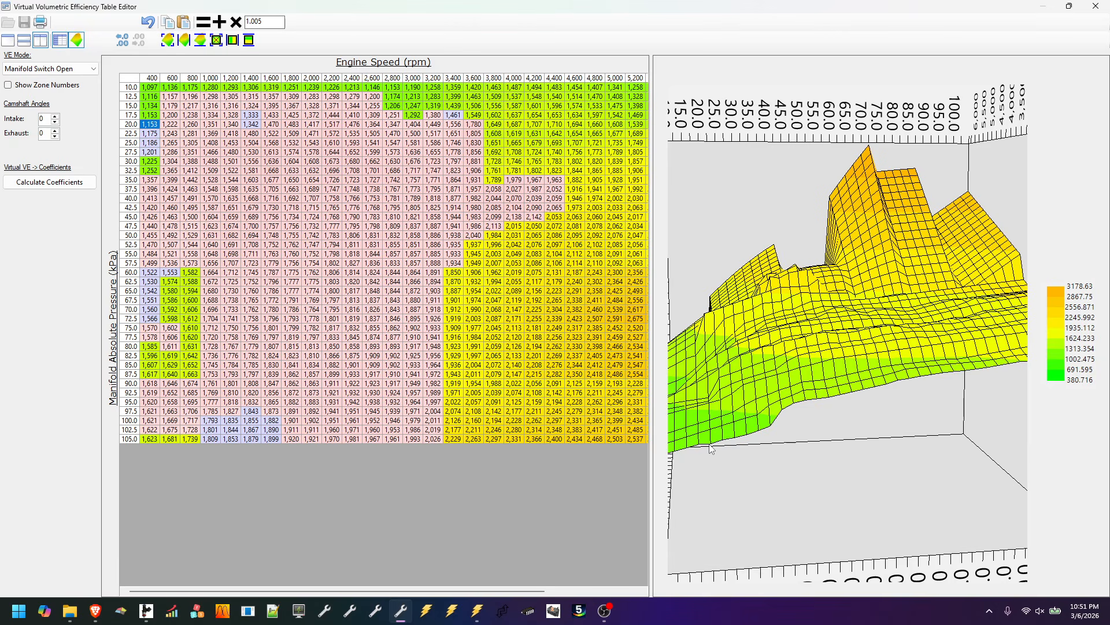
pyautogui.moveTo(687, 448); pyautogui.dragTo(746, 426)
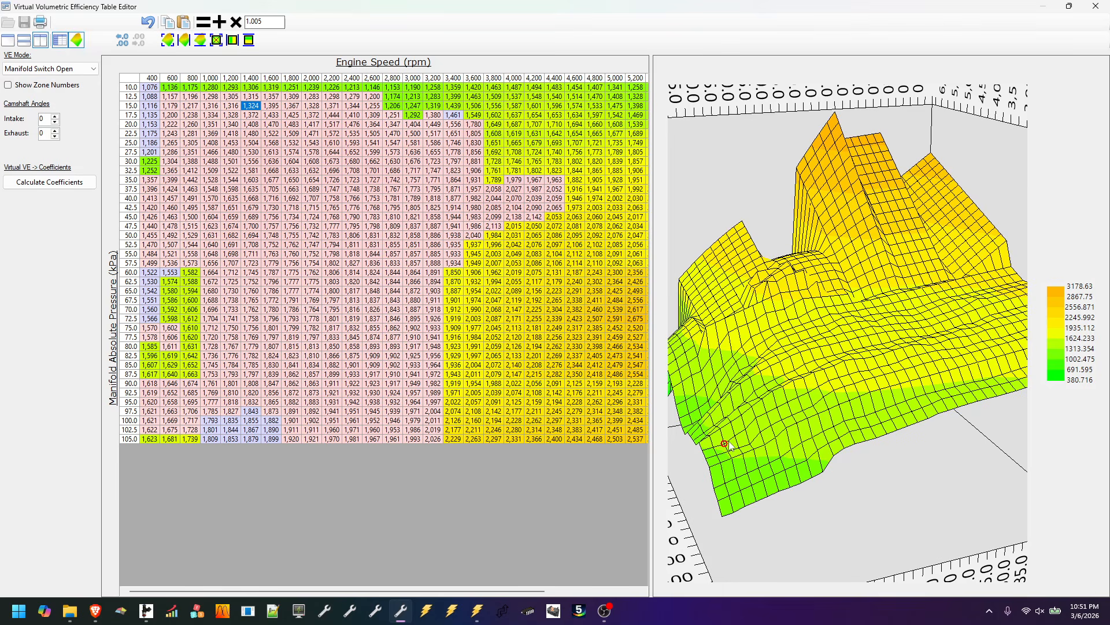
pyautogui.moveTo(749, 441)
pyautogui.mouseDown()
pyautogui.moveTo(746, 429)
pyautogui.moveTo(701, 451)
pyautogui.moveTo(711, 466)
pyautogui.moveTo(730, 461)
pyautogui.moveTo(724, 443)
pyautogui.moveTo(839, 439)
pyautogui.moveTo(702, 429)
pyautogui.moveTo(807, 407)
pyautogui.moveTo(828, 304)
pyautogui.moveTo(860, 284)
pyautogui.moveTo(808, 280)
pyautogui.mouseUp()
pyautogui.click(711, 460)
pyautogui.click(730, 451)
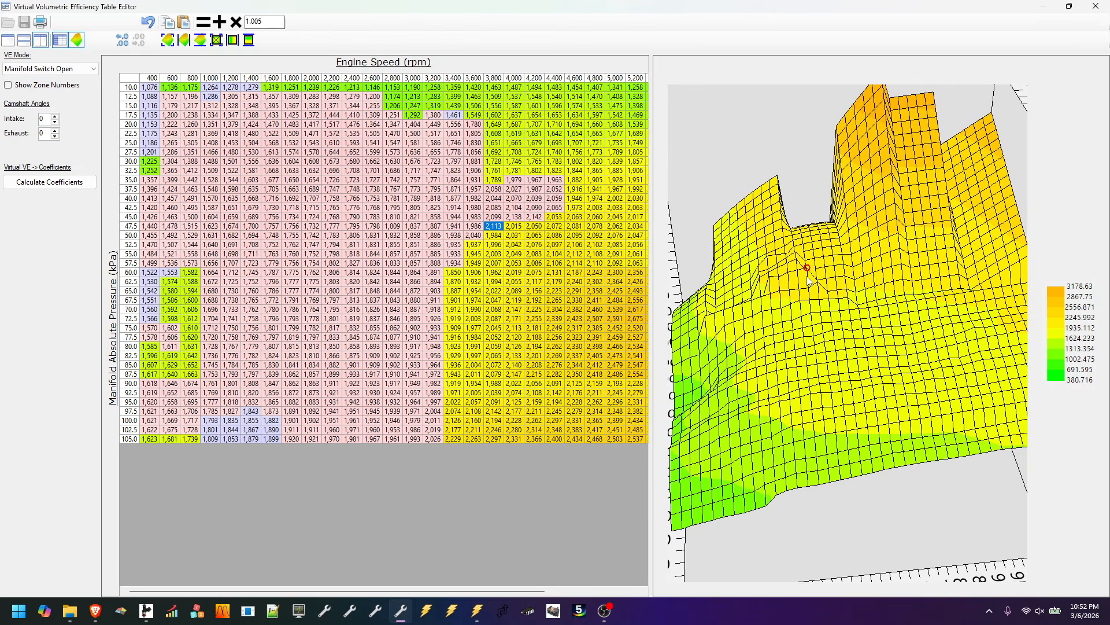
# Smooth out the dip in the 3D surface at 3,800–4,200 rpm between 32.5 and 37.5 kPa
pyautogui.moveTo(808, 281); pyautogui.dragTo(753, 315)
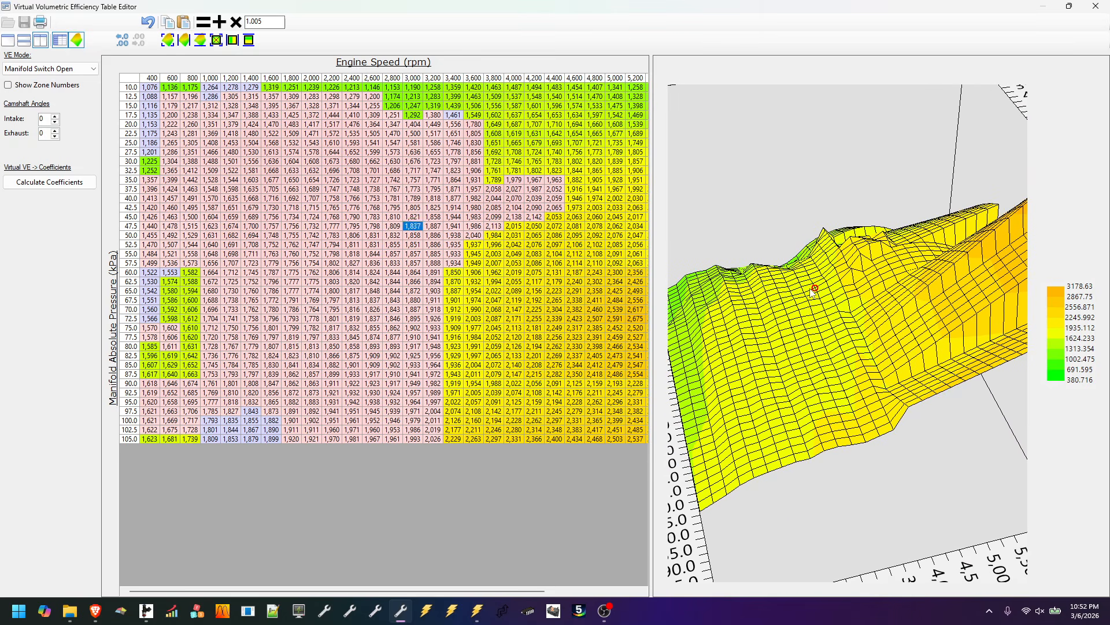
pyautogui.moveTo(900, 303); pyautogui.dragTo(847, 311)
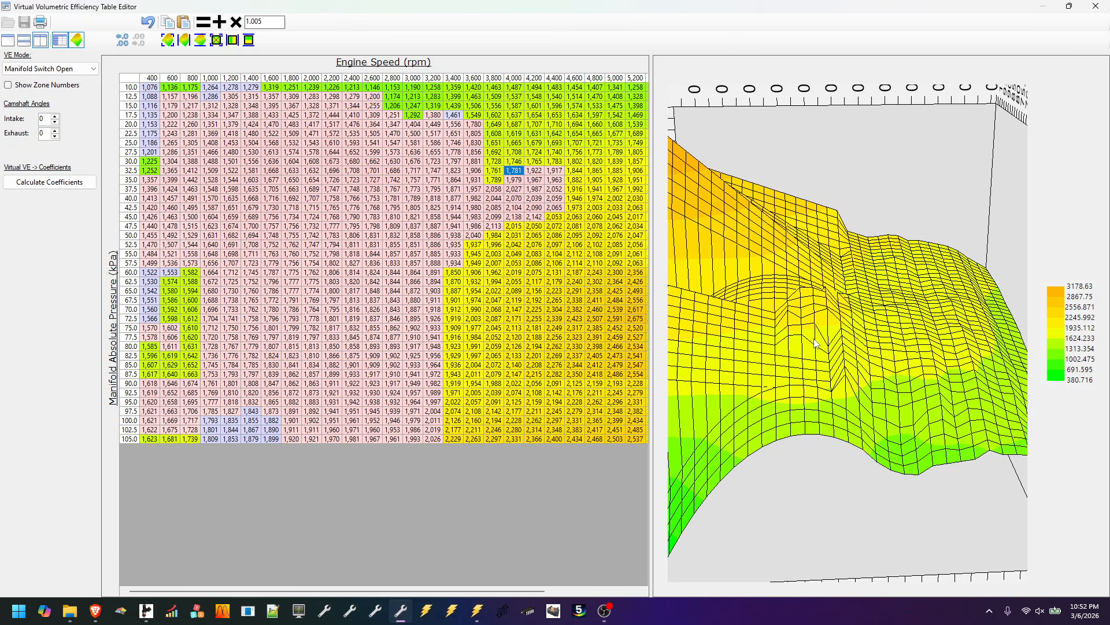
pyautogui.moveTo(818, 368)
pyautogui.mouseDown()
pyautogui.moveTo(802, 370)
pyautogui.moveTo(821, 355)
pyautogui.mouseUp()
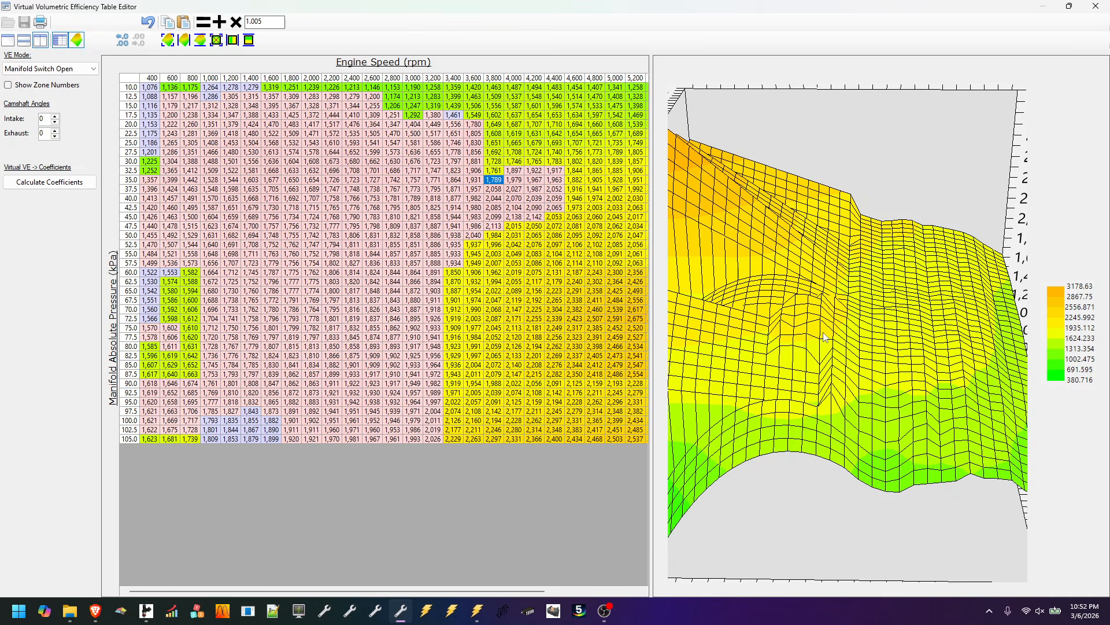
pyautogui.moveTo(793, 332); pyautogui.dragTo(808, 324)
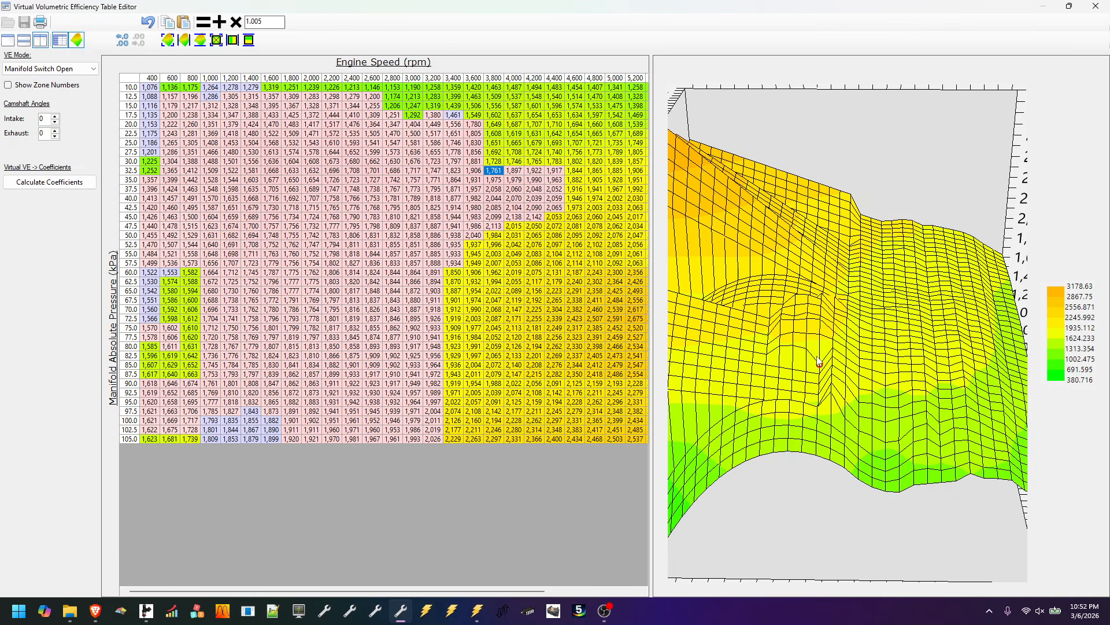
pyautogui.moveTo(821, 343)
pyautogui.mouseDown()
pyautogui.moveTo(794, 348)
pyautogui.moveTo(824, 376)
pyautogui.mouseUp()
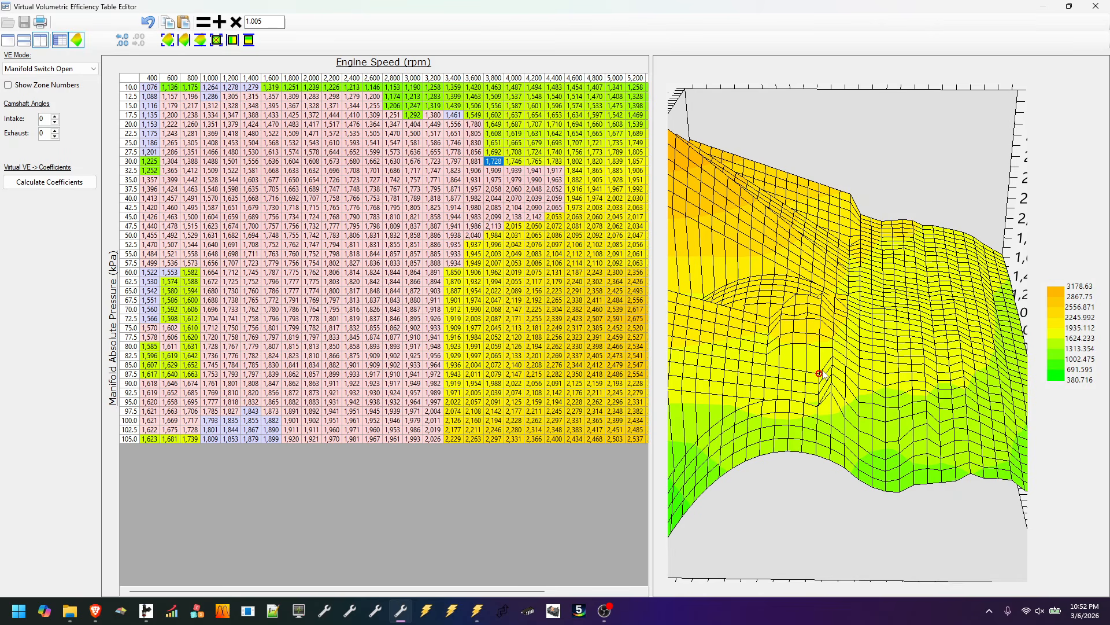
# Repeatedly multiply the 3,800 rpm cells from 17.5 to 30 kPa by 1.005 until they run from 1,753 to 1,890
pyautogui.moveTo(458, 163); pyautogui.dragTo(452, 118)
pyautogui.click(237, 23)
pyautogui.click(237, 23)
pyautogui.click(237, 23)
pyautogui.click(237, 24)
pyautogui.click(239, 24)
pyautogui.click(238, 24)
pyautogui.click(239, 25)
pyautogui.click(240, 24)
pyautogui.click(237, 23)
pyautogui.click(237, 23)
pyautogui.click(237, 24)
pyautogui.click(237, 24)
pyautogui.click(237, 23)
pyautogui.click(237, 23)
pyautogui.click(237, 23)
pyautogui.click(237, 23)
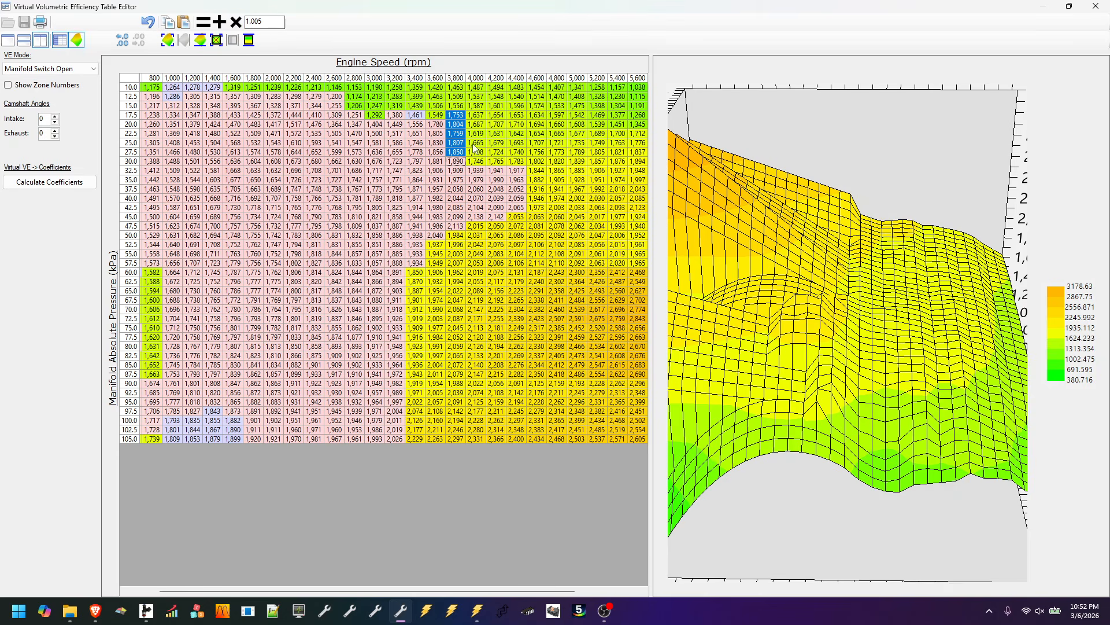
# Repeatedly multiply the 4,000 rpm cells from 20 to 30 kPa by 1.005 until the 30 kPa cell reaches 1,892
pyautogui.moveTo(863, 444); pyautogui.dragTo(937, 453)
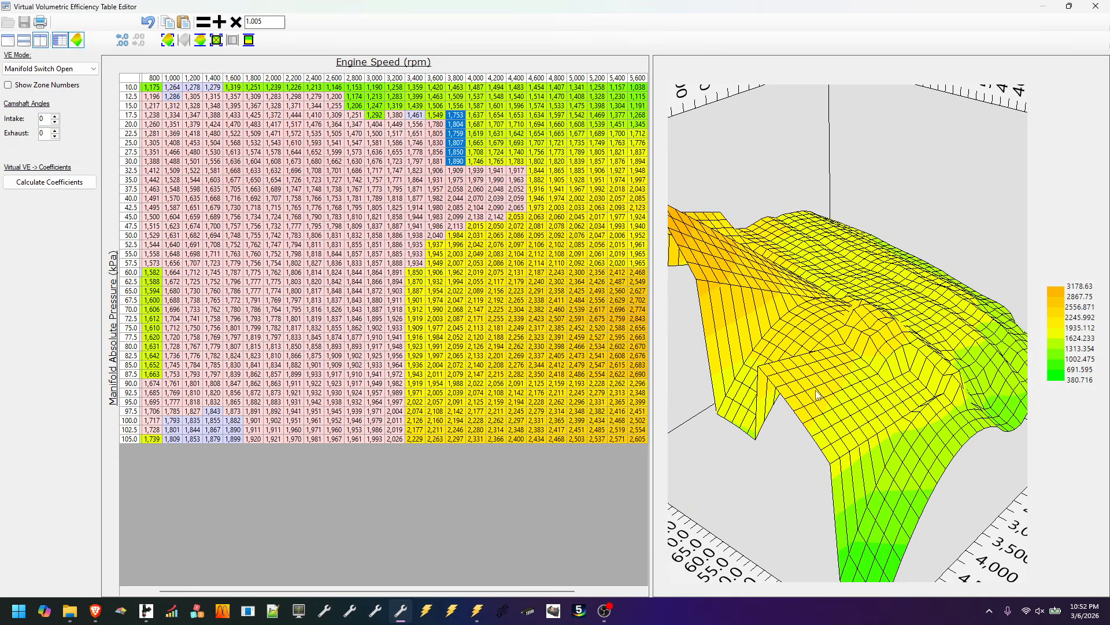
pyautogui.moveTo(476, 161); pyautogui.dragTo(475, 123)
pyautogui.click(242, 26)
pyautogui.click(241, 26)
pyautogui.click(242, 26)
pyautogui.click(242, 25)
pyautogui.click(242, 25)
pyautogui.click(242, 25)
pyautogui.click(241, 26)
pyautogui.click(242, 25)
pyautogui.click(242, 26)
pyautogui.click(241, 25)
pyautogui.click(242, 26)
pyautogui.click(242, 26)
pyautogui.click(242, 25)
pyautogui.click(241, 26)
# Repeatedly multiply the 4,200 rpm cells from 22.5 to 30 kPa by 1.005 until they run from 1,749 to 1,893
pyautogui.moveTo(495, 162); pyautogui.dragTo(496, 141)
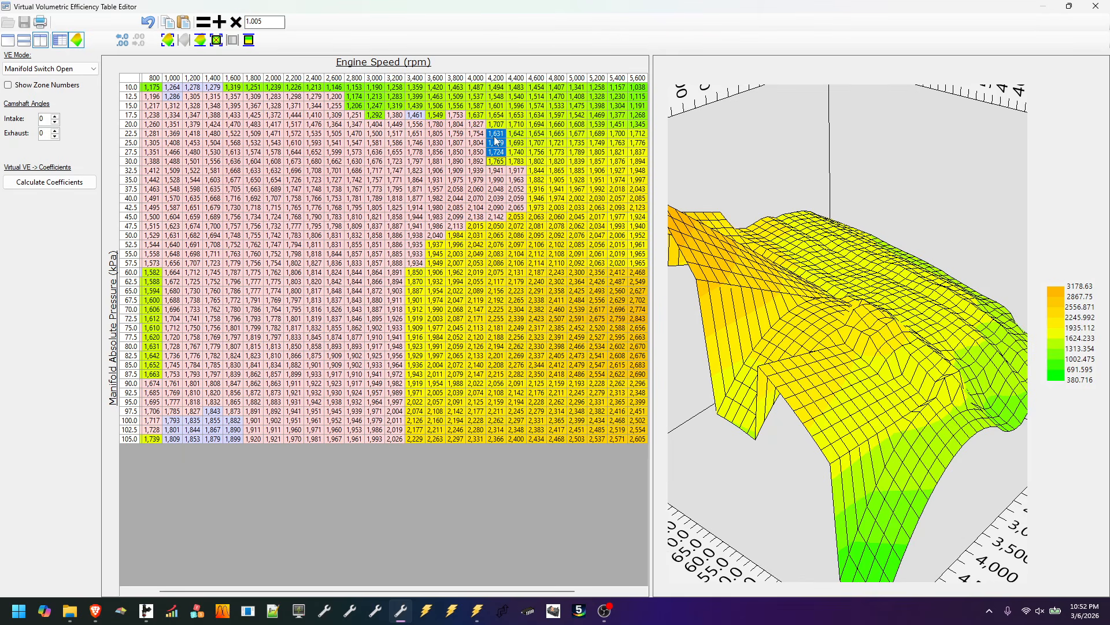
pyautogui.click(241, 26)
pyautogui.click(242, 25)
pyautogui.click(242, 26)
pyautogui.click(241, 26)
pyautogui.click(242, 25)
pyautogui.click(242, 25)
pyautogui.click(242, 26)
pyautogui.click(241, 26)
pyautogui.click(242, 26)
pyautogui.click(242, 25)
pyautogui.click(242, 26)
pyautogui.click(242, 26)
pyautogui.click(242, 25)
pyautogui.click(242, 25)
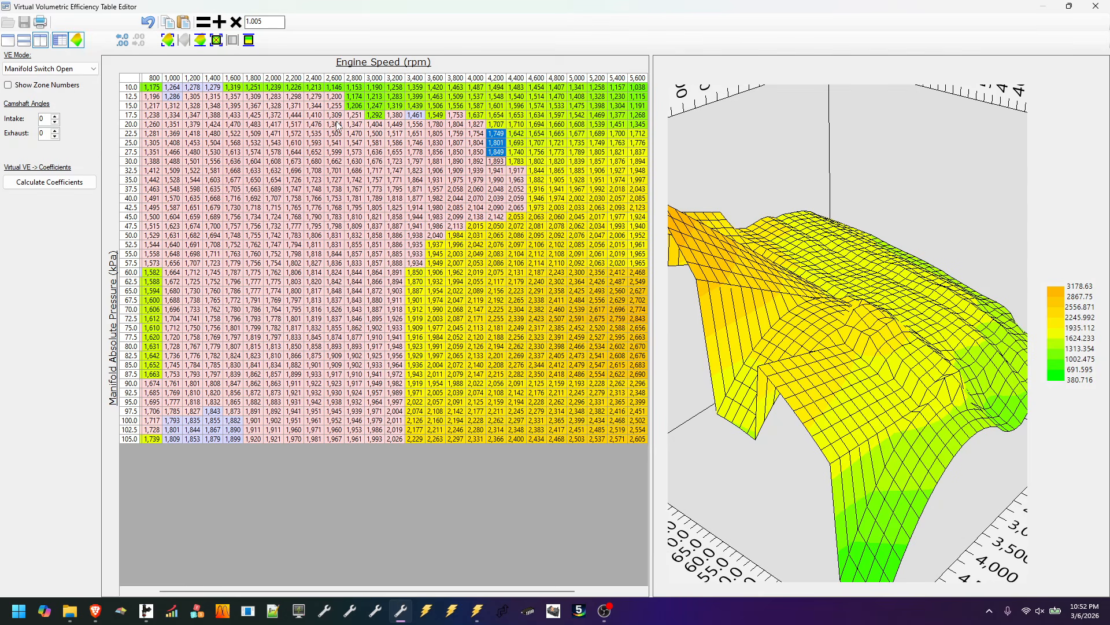
# Repeatedly multiply the 4,400 rpm cells from 22.5 to 30 kPa by 1.005 until they run from 1,726 to 1,875
pyautogui.moveTo(516, 162); pyautogui.dragTo(516, 138)
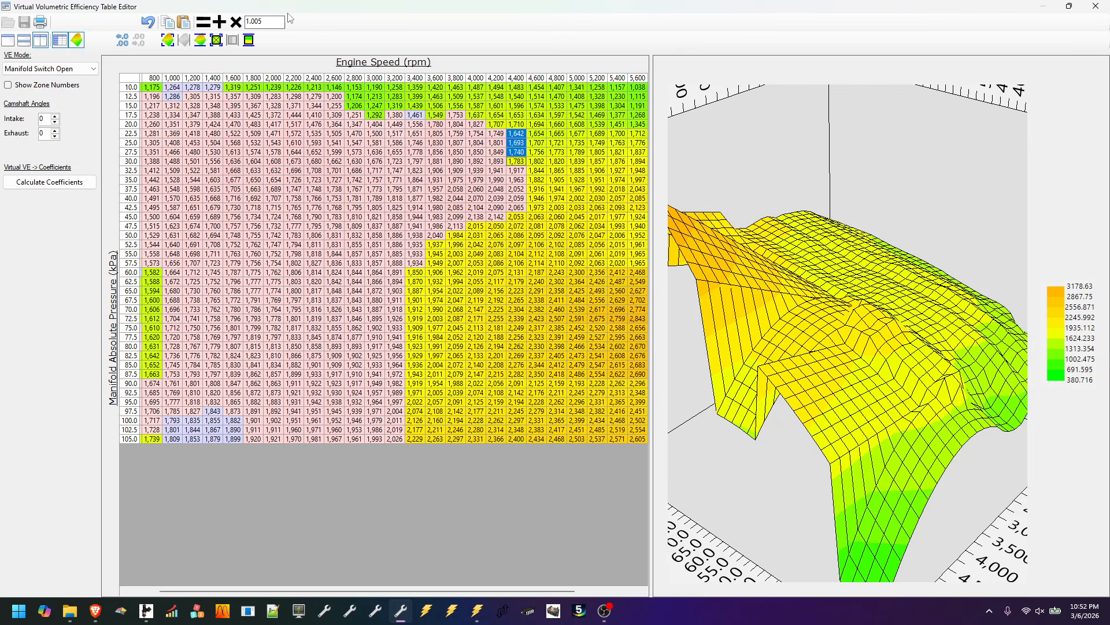
pyautogui.click(235, 23)
pyautogui.click(235, 23)
pyautogui.click(235, 23)
pyautogui.click(235, 23)
pyautogui.click(236, 23)
pyautogui.click(235, 23)
pyautogui.click(236, 23)
pyautogui.click(235, 23)
pyautogui.click(235, 24)
pyautogui.click(235, 24)
pyautogui.click(312, 218)
# Smooth the 3D surface at 3,800–4,200 rpm between 32.5 and 42.5 kPa
pyautogui.moveTo(759, 422)
pyautogui.mouseDown()
pyautogui.moveTo(744, 397)
pyautogui.moveTo(716, 391)
pyautogui.moveTo(644, 403)
pyautogui.moveTo(802, 406)
pyautogui.moveTo(850, 315)
pyautogui.moveTo(803, 322)
pyautogui.mouseUp()
pyautogui.click(849, 313)
pyautogui.click(804, 320)
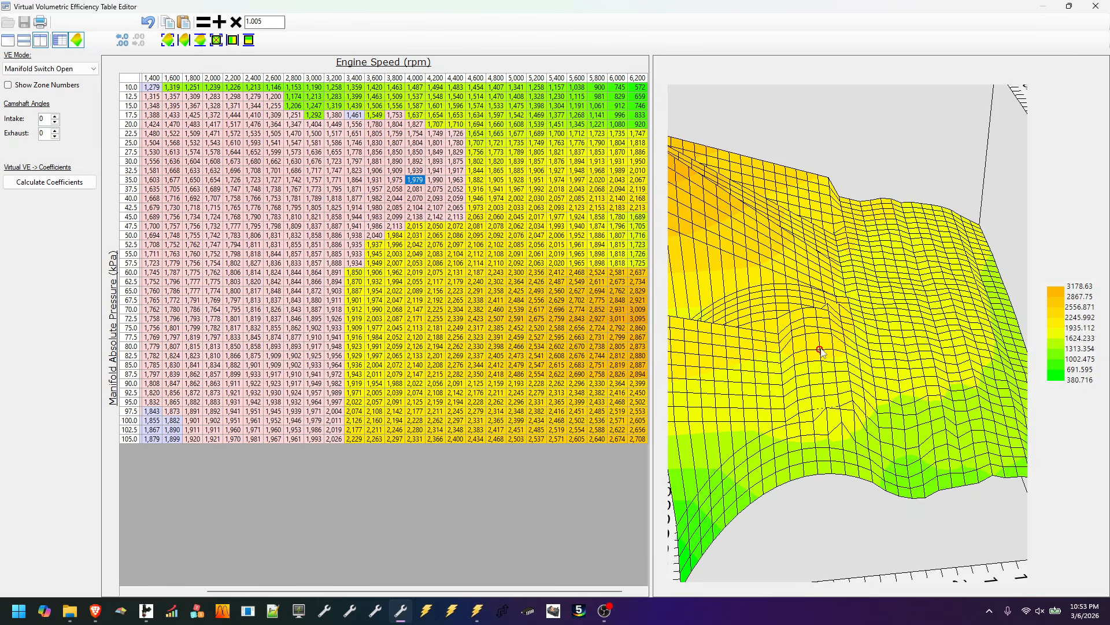
pyautogui.moveTo(820, 349); pyautogui.dragTo(784, 271)
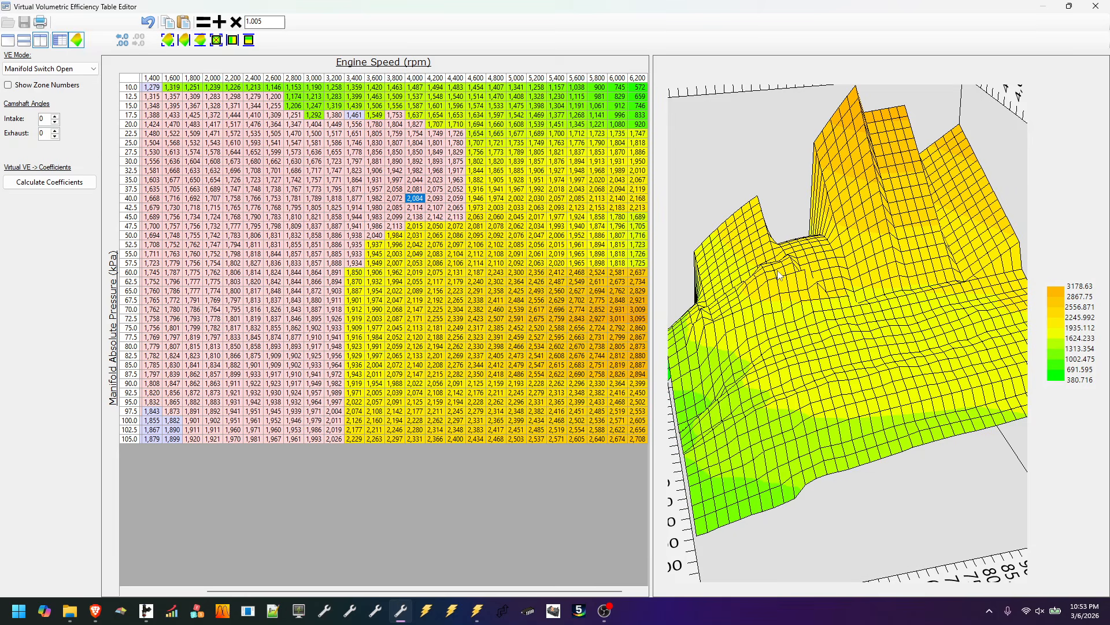
# Examine the VE surface from several angles for remaining bumps and steps in the mid- and high-rpm regions
pyautogui.moveTo(784, 292); pyautogui.dragTo(895, 303)
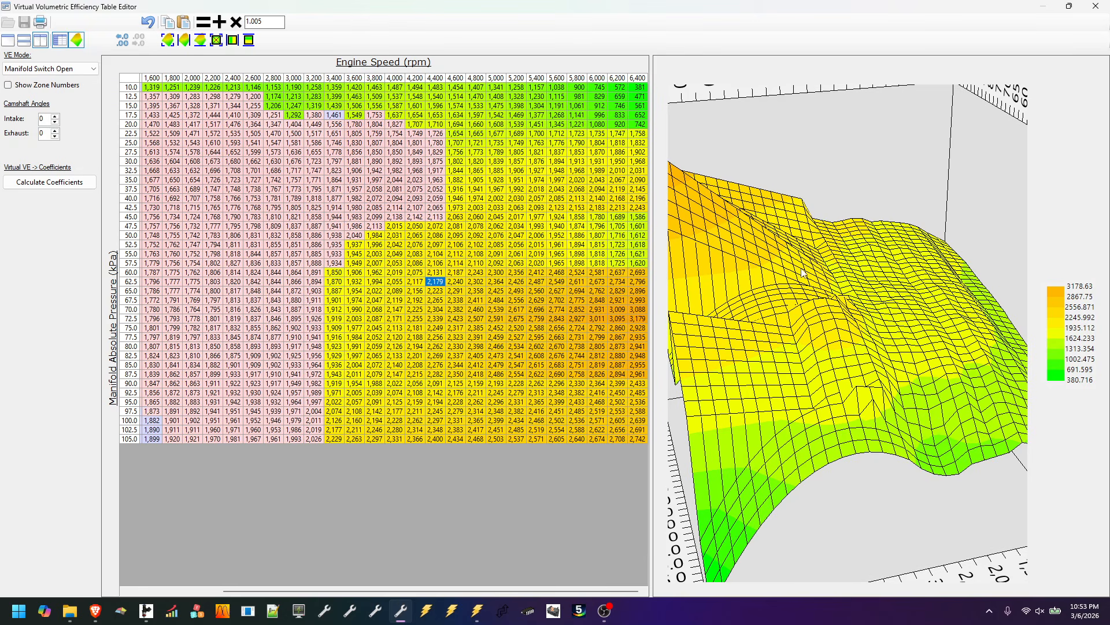
pyautogui.moveTo(794, 341); pyautogui.dragTo(818, 348)
pyautogui.moveTo(860, 383)
pyautogui.mouseDown()
pyautogui.moveTo(851, 377)
pyautogui.moveTo(897, 408)
pyautogui.moveTo(859, 381)
pyautogui.mouseUp()
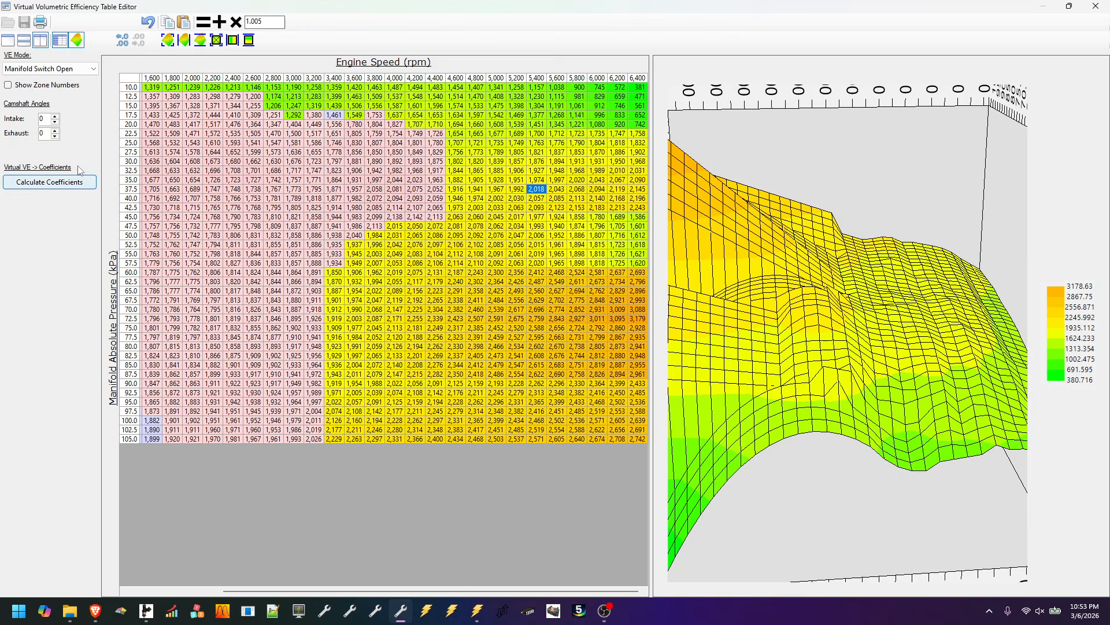
pyautogui.moveTo(895, 324); pyautogui.dragTo(669, 357)
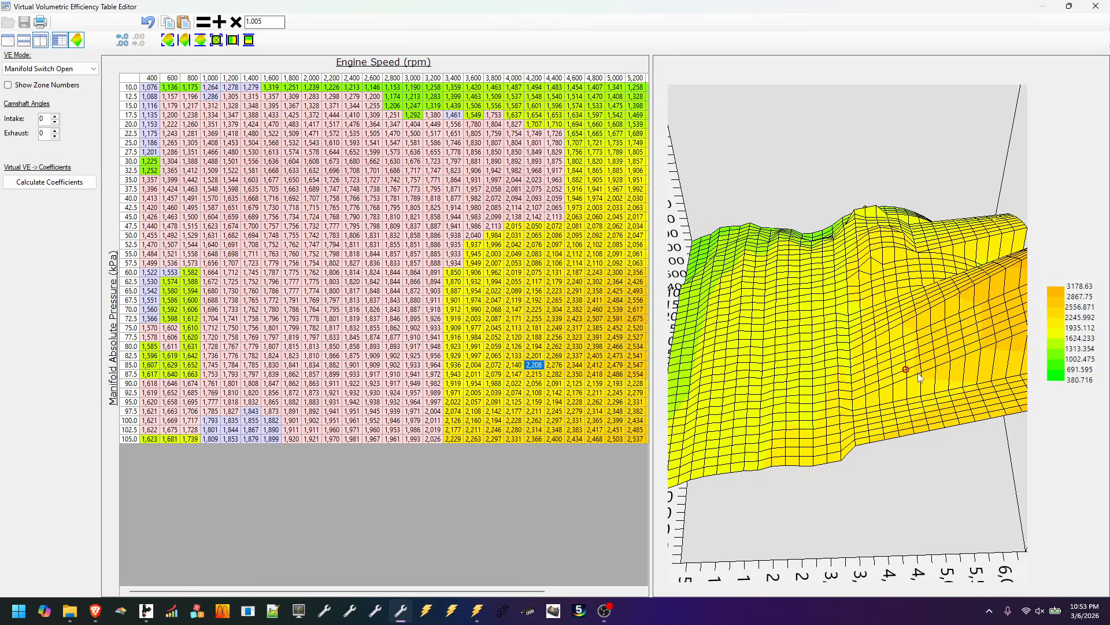
pyautogui.moveTo(944, 362); pyautogui.dragTo(977, 381)
pyautogui.moveTo(764, 300); pyautogui.dragTo(948, 330)
pyautogui.moveTo(794, 360)
pyautogui.mouseDown()
pyautogui.moveTo(817, 342)
pyautogui.moveTo(793, 342)
pyautogui.moveTo(815, 351)
pyautogui.moveTo(801, 376)
pyautogui.mouseUp()
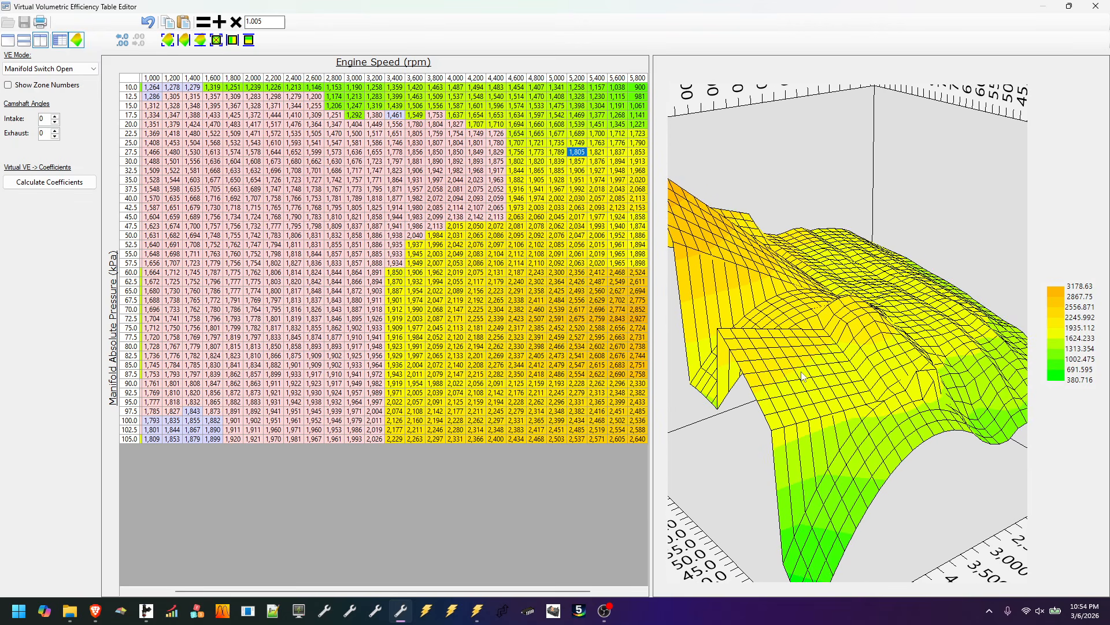
# Interpolate the 4,600–6,400 rpm cells between their vertical bounds at 10 and 45 kPa
pyautogui.moveTo(836, 417); pyautogui.dragTo(815, 391)
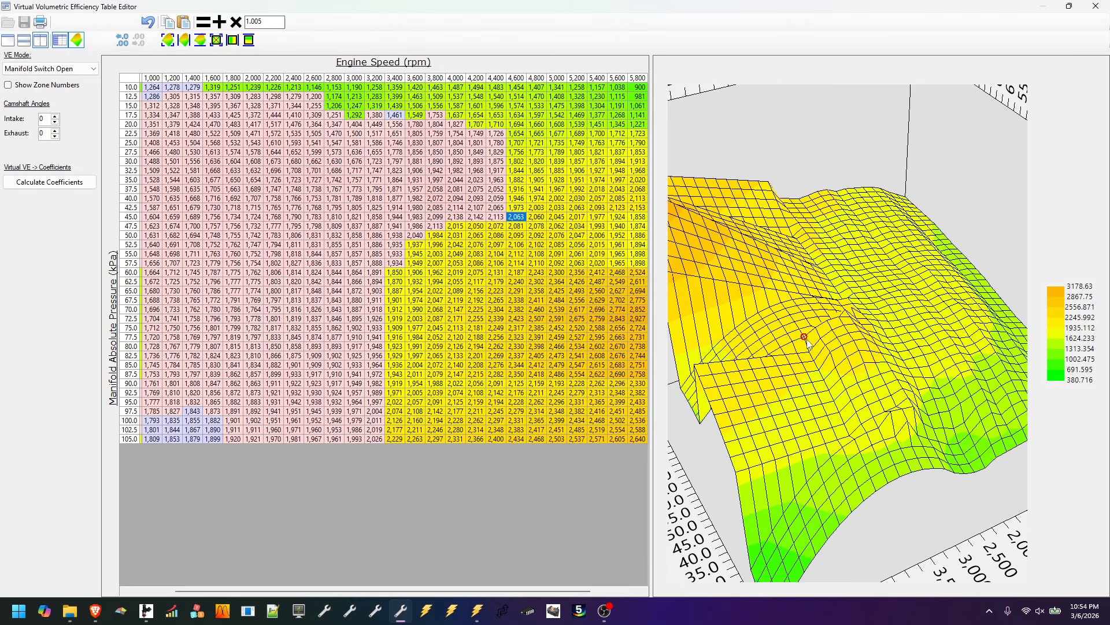
pyautogui.moveTo(525, 218); pyautogui.dragTo(833, 5)
pyautogui.click(249, 40)
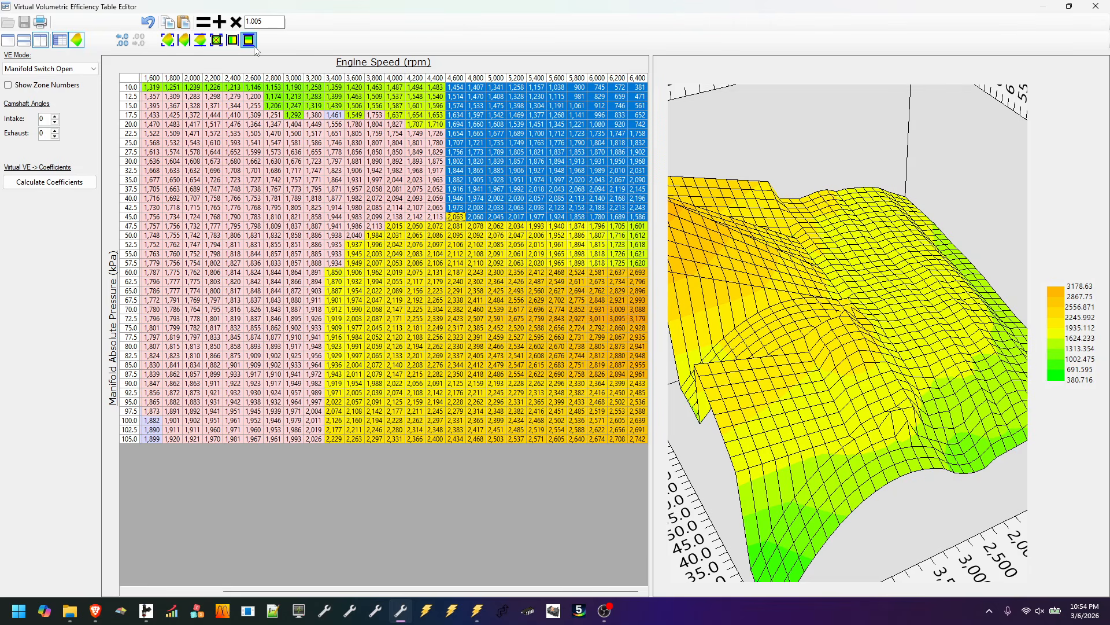
pyautogui.click(414, 318)
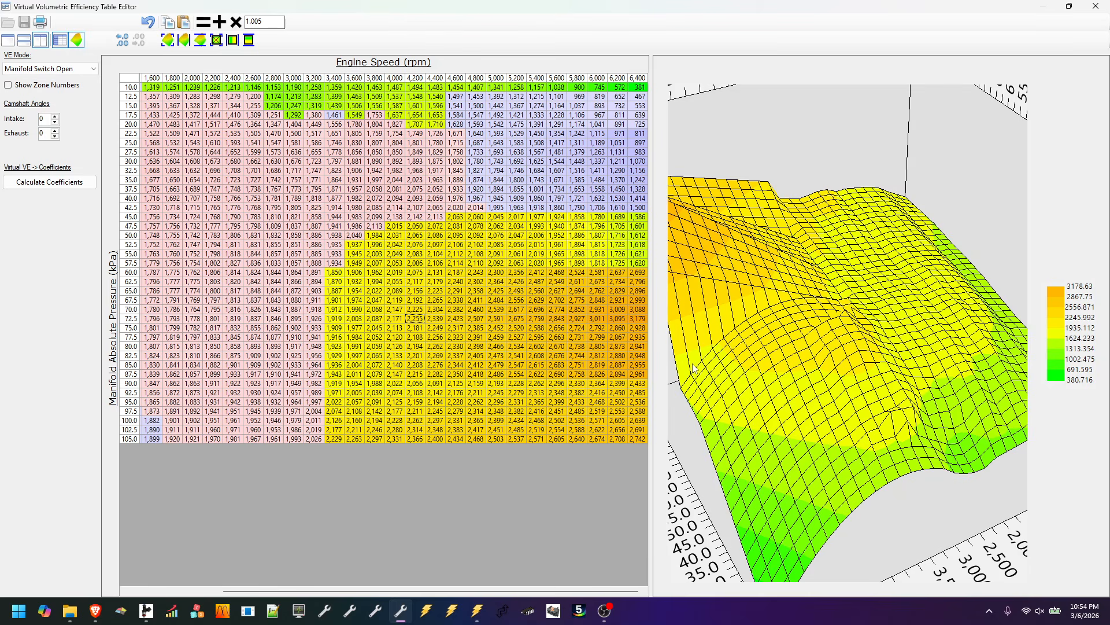
# Smooth the steps in the 3D surface at 3,600–4,400 rpm, around 17.5–20 kPa and 40–45 kPa
pyautogui.moveTo(736, 361)
pyautogui.mouseDown()
pyautogui.moveTo(810, 330)
pyautogui.moveTo(585, 350)
pyautogui.moveTo(762, 355)
pyautogui.moveTo(923, 340)
pyautogui.mouseUp()
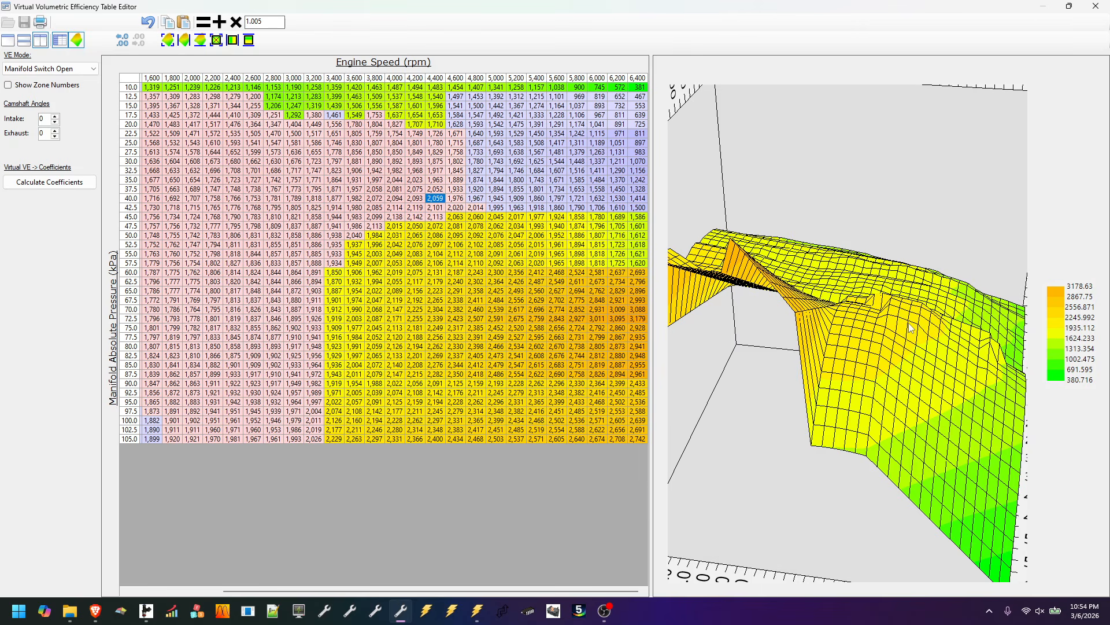
pyautogui.moveTo(889, 324); pyautogui.dragTo(861, 383)
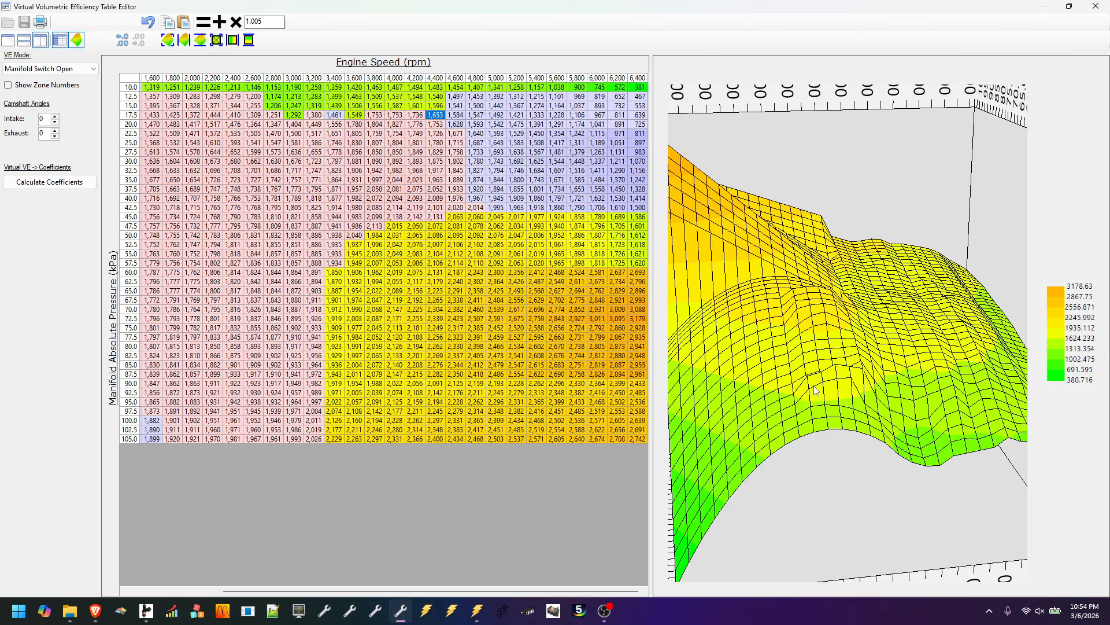
pyautogui.moveTo(807, 386); pyautogui.dragTo(790, 408)
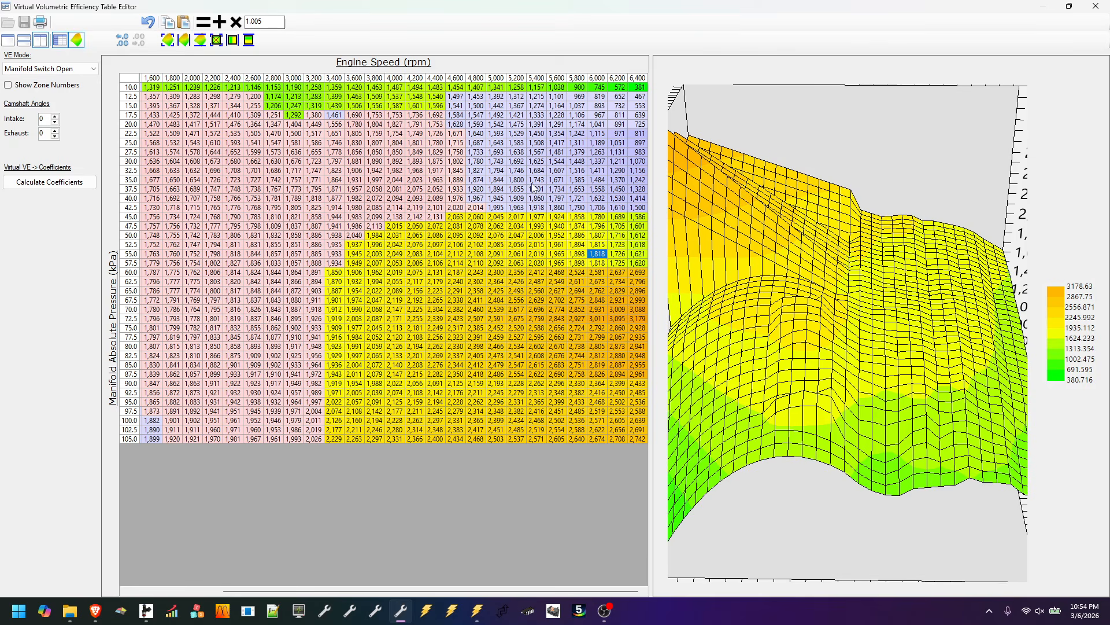
# Interpolate the 3,800–4,400 rpm cells vertically between 20 and 40 kPa, and smooth the neighbouring 3,600 rpm cells from 42.5 to 47.5 kPa
pyautogui.moveTo(440, 125); pyautogui.dragTo(375, 201)
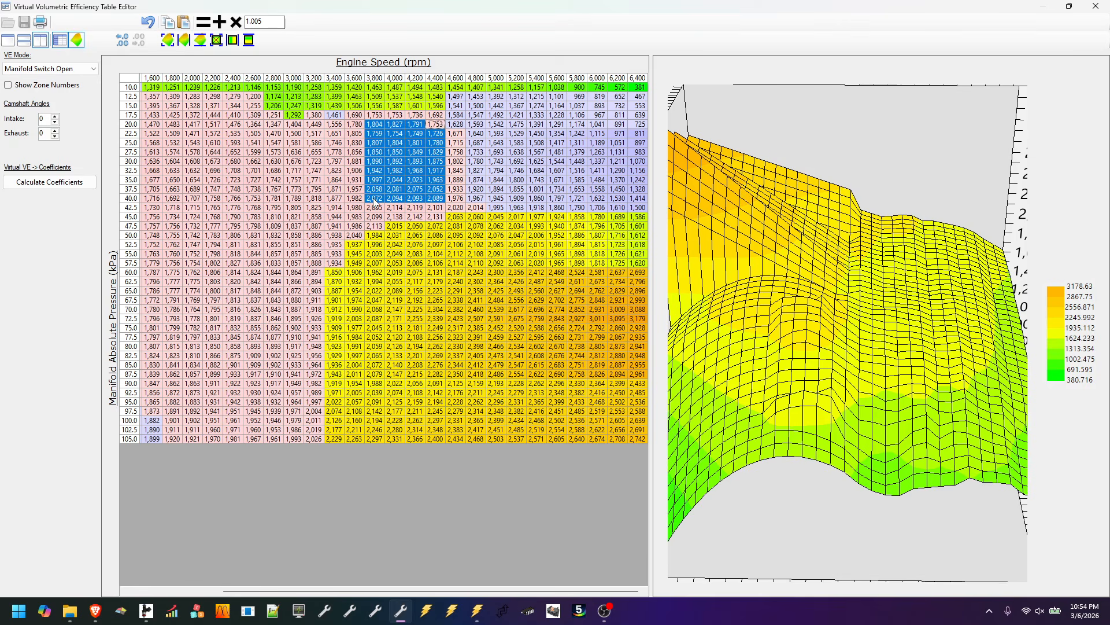
pyautogui.click(249, 41)
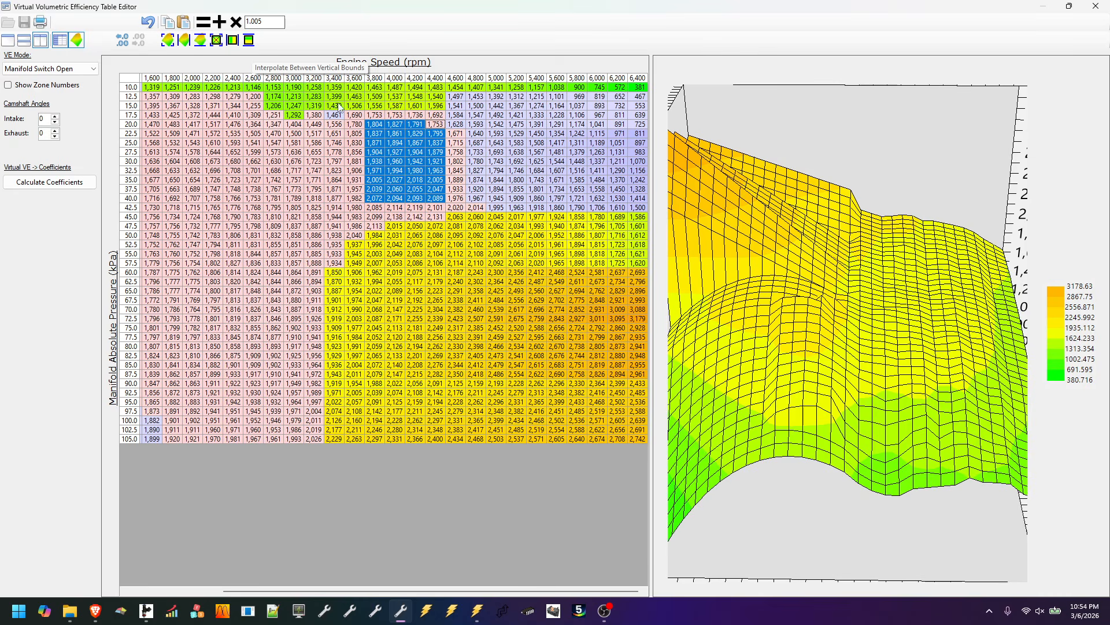
pyautogui.moveTo(702, 303); pyautogui.dragTo(857, 335)
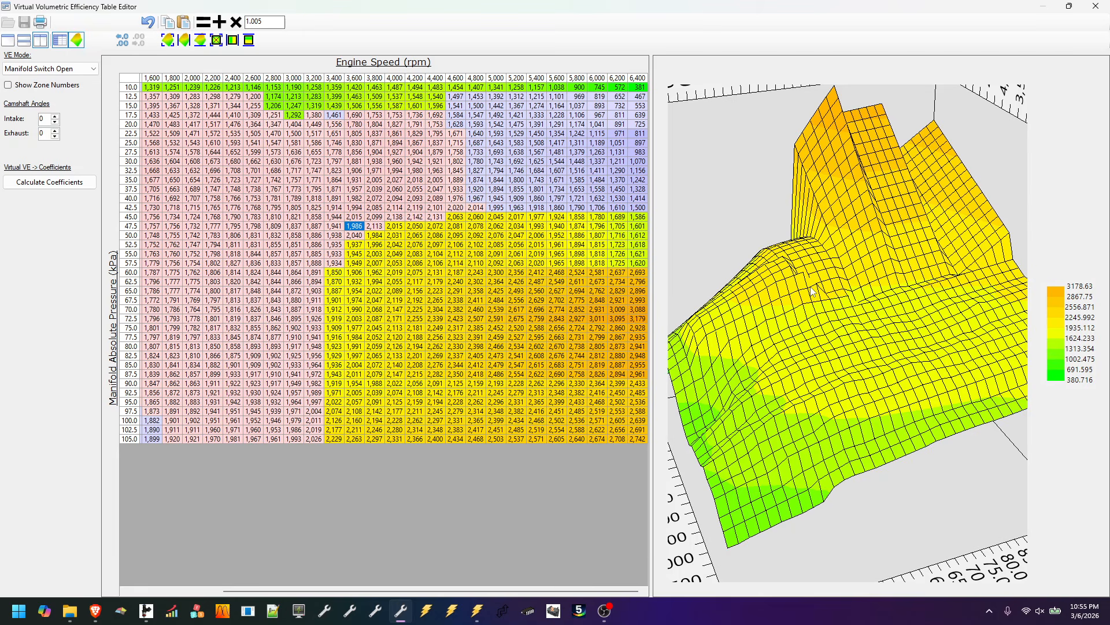
pyautogui.moveTo(763, 344); pyautogui.dragTo(797, 379)
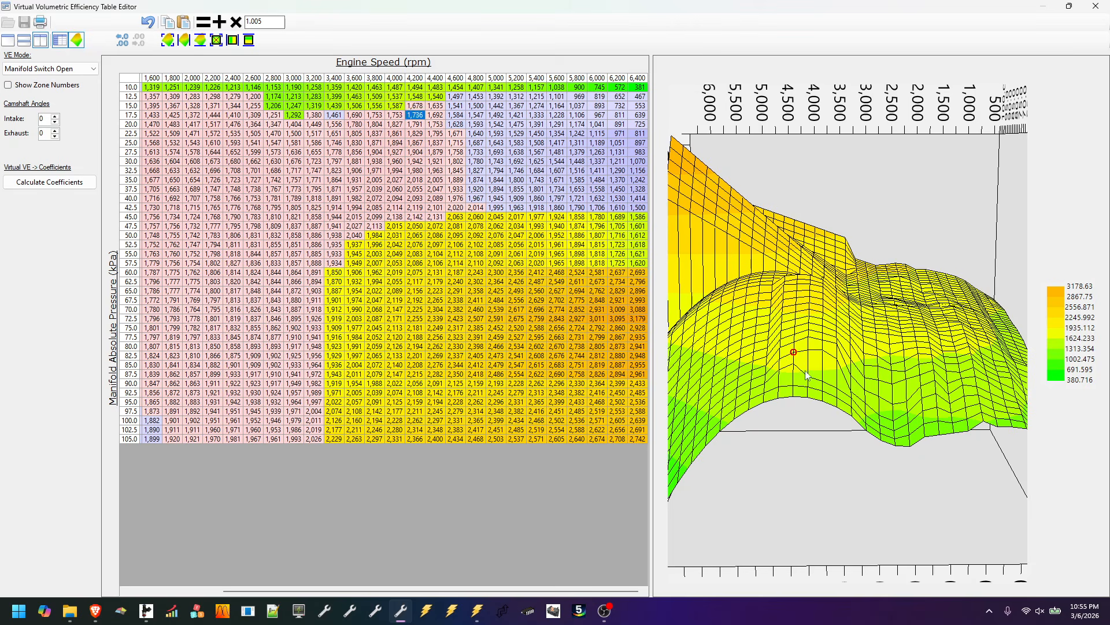
# Raise the low-pressure edge of the 3D surface at 3,600–4,400 rpm from 10 to 15 kPa to blend with the cells above
pyautogui.moveTo(823, 386); pyautogui.dragTo(825, 365)
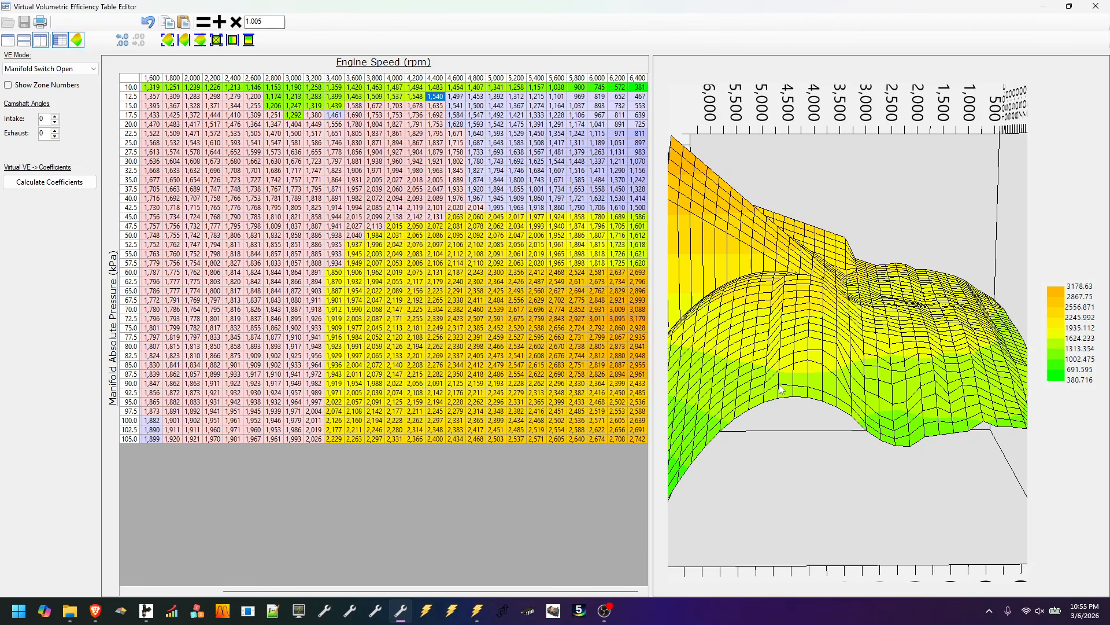
pyautogui.moveTo(799, 375); pyautogui.dragTo(830, 388)
pyautogui.moveTo(860, 398); pyautogui.dragTo(756, 403)
# Repeatedly multiply the 4,400 rpm cells from 47.5 to 57.5 kPa by 1.005 until they run from 2,145 to 2,181
pyautogui.moveTo(843, 320); pyautogui.dragTo(839, 331)
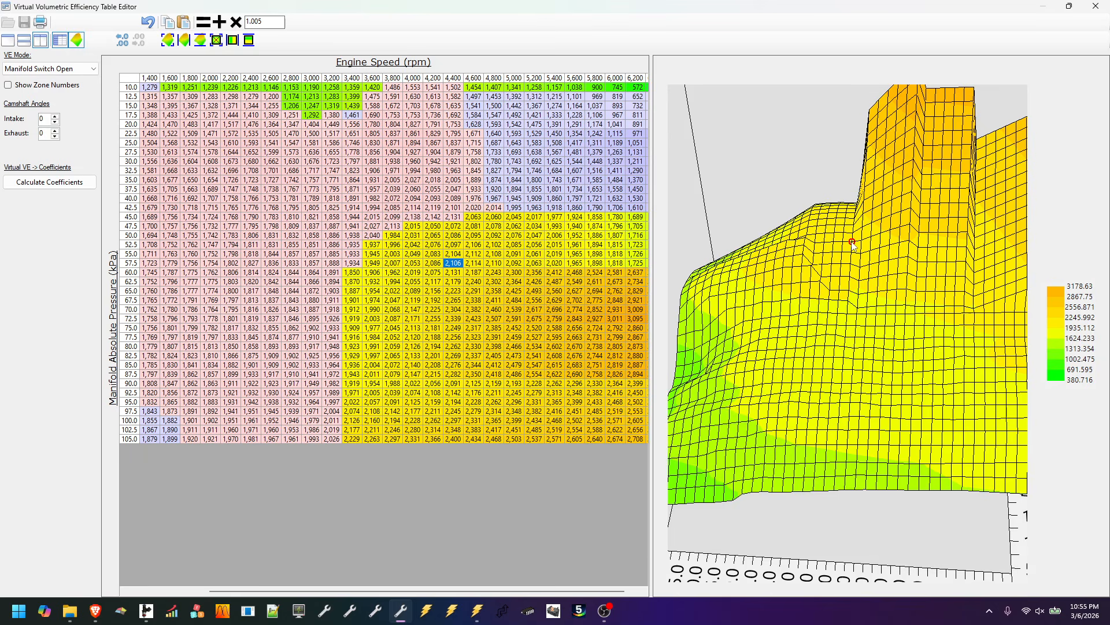
pyautogui.moveTo(453, 263); pyautogui.dragTo(455, 236)
pyautogui.click(236, 22)
pyautogui.click(235, 22)
pyautogui.click(235, 22)
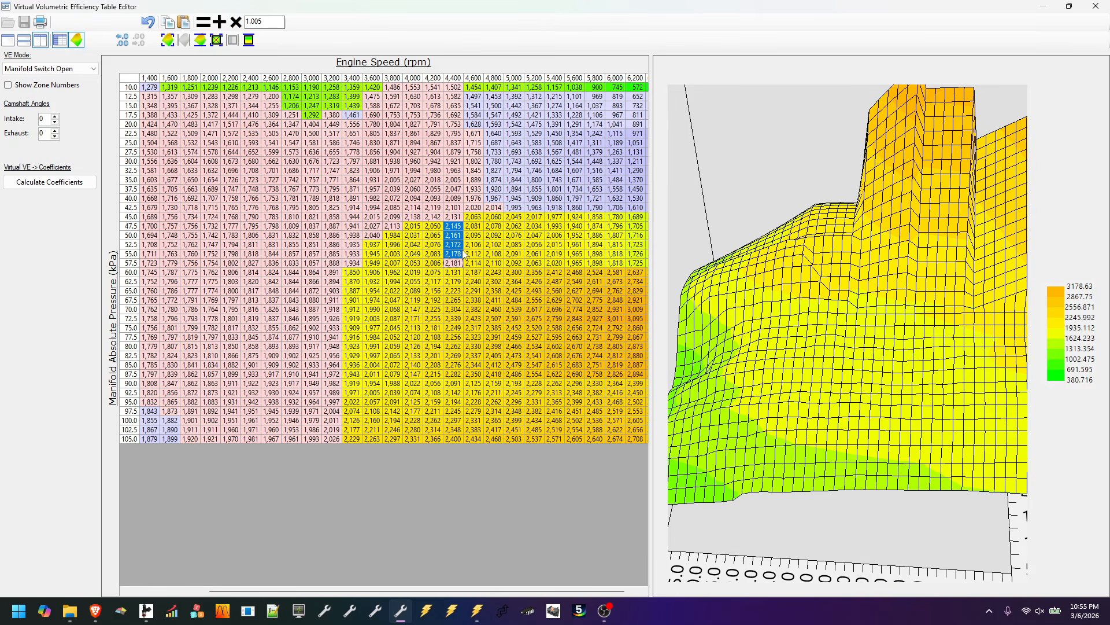
# Repeatedly multiply the 4,600 rpm cells from 45 to 57.5 kPa by 1.005 until they run from 2,105 to 2,157
pyautogui.moveTo(474, 263); pyautogui.dragTo(474, 217)
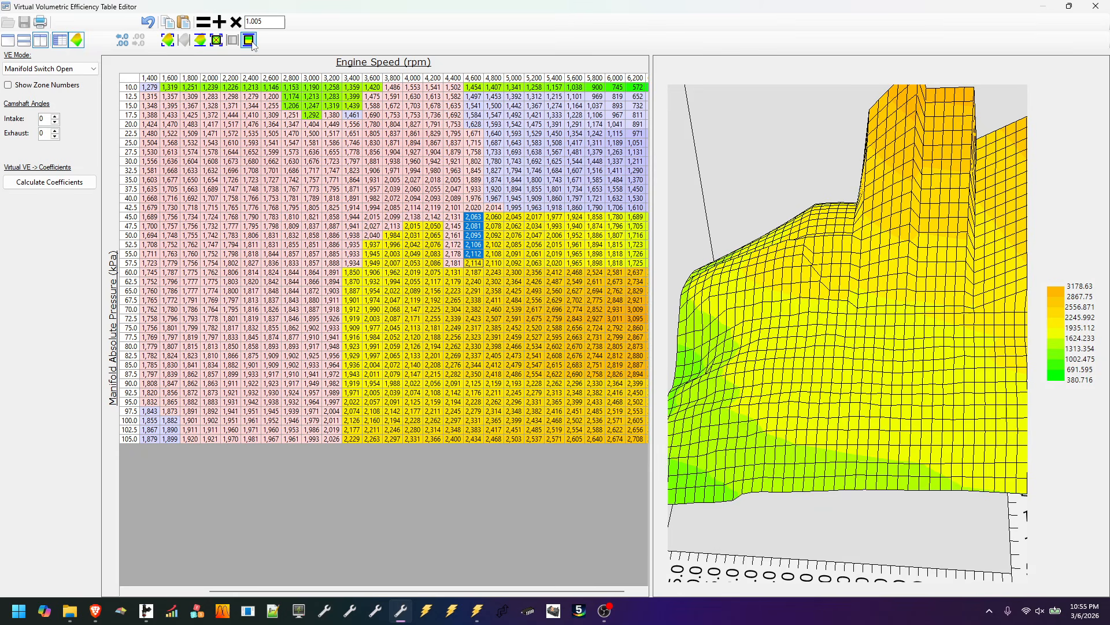
pyautogui.click(235, 22)
pyautogui.click(236, 22)
pyautogui.click(236, 22)
# Repeatedly multiply the 4,200 rpm cells from 47.5 to 57.5 kPa by 1.005 until they run from 2,155 to 2,193
pyautogui.moveTo(879, 324)
pyautogui.mouseDown()
pyautogui.moveTo(816, 334)
pyautogui.moveTo(864, 330)
pyautogui.mouseUp()
pyautogui.moveTo(433, 263); pyautogui.dragTo(433, 236)
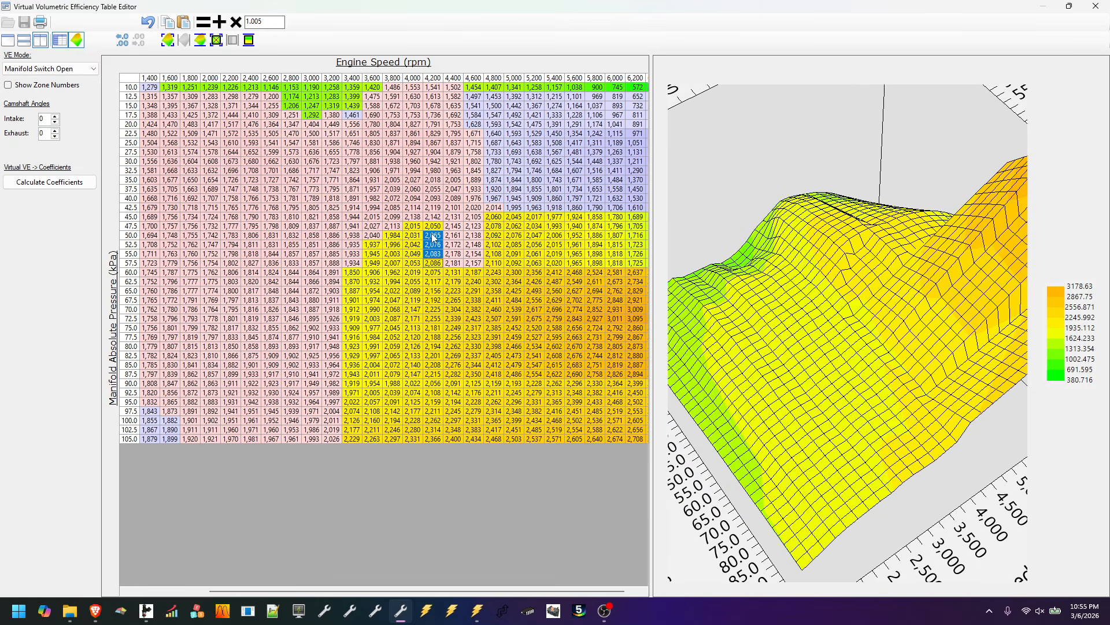
pyautogui.doubleClick(235, 22)
pyautogui.doubleClick(236, 22)
pyautogui.click(236, 22)
pyautogui.doubleClick(235, 22)
pyautogui.doubleClick(236, 22)
pyautogui.click(235, 22)
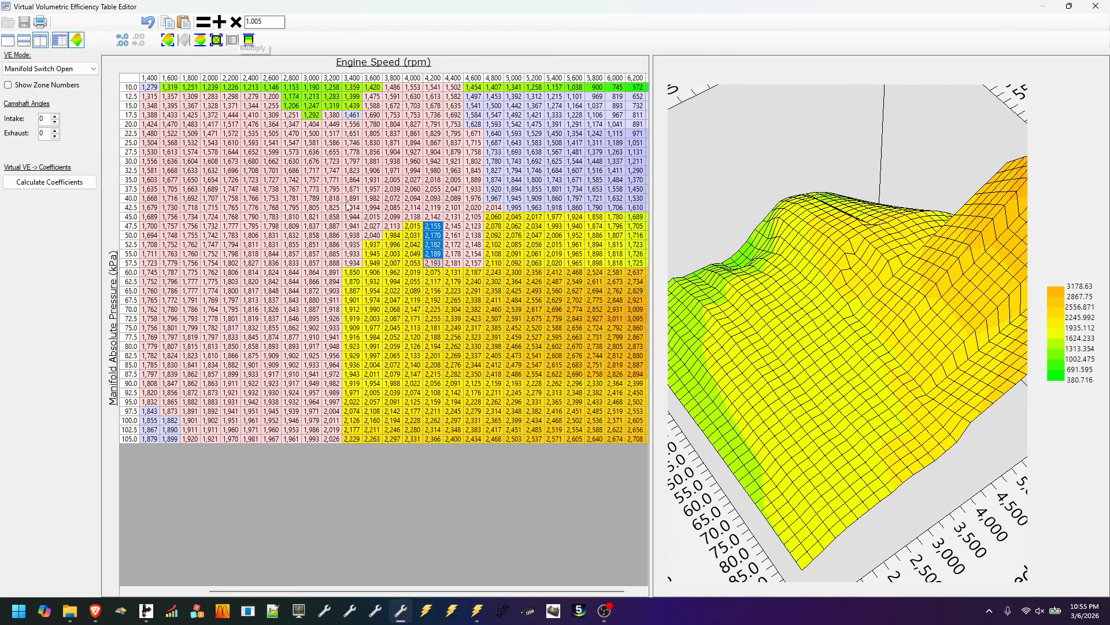
# Repeatedly multiply the 4,000 rpm cells from 47.5 to 57.5 kPa by 1.005 until they run from 2,140 to 2,179
pyautogui.moveTo(413, 263); pyautogui.dragTo(417, 234)
pyautogui.doubleClick(234, 27)
pyautogui.doubleClick(233, 27)
pyautogui.doubleClick(234, 27)
pyautogui.click(234, 27)
pyautogui.doubleClick(234, 27)
pyautogui.doubleClick(234, 27)
pyautogui.click(234, 27)
# Repeatedly multiply the 3,800 rpm cells from 50 to 57.5 kPa by 1.005 until they run from 2,117 to 2,142
pyautogui.moveTo(393, 263); pyautogui.dragTo(393, 245)
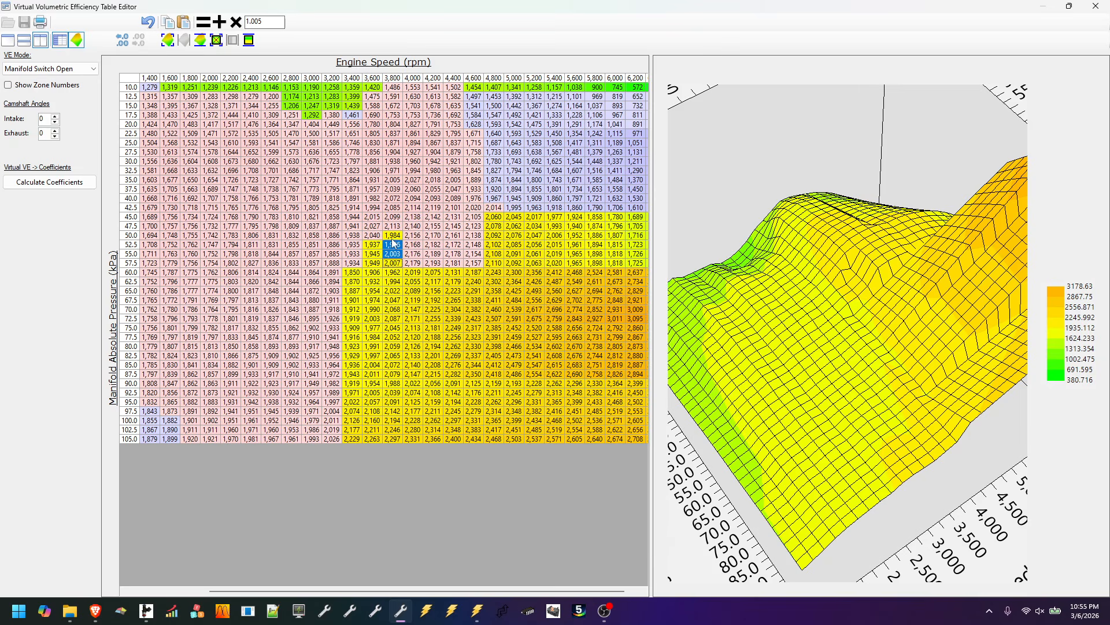
pyautogui.doubleClick(234, 23)
pyautogui.doubleClick(234, 23)
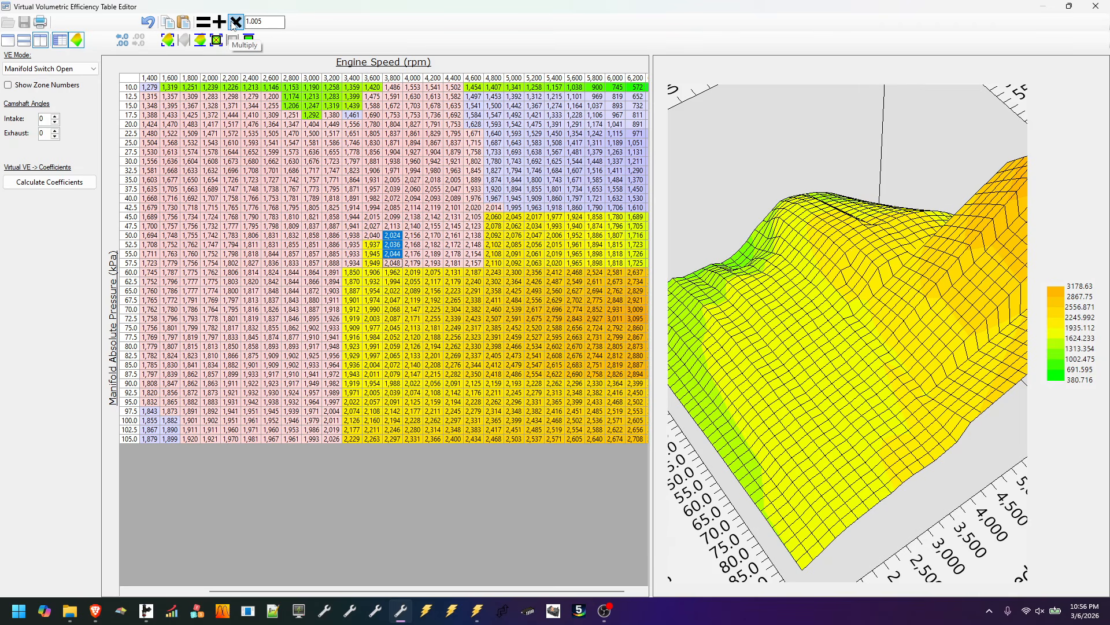
pyautogui.doubleClick(233, 26)
pyautogui.click(233, 26)
pyautogui.doubleClick(234, 26)
pyautogui.doubleClick(234, 26)
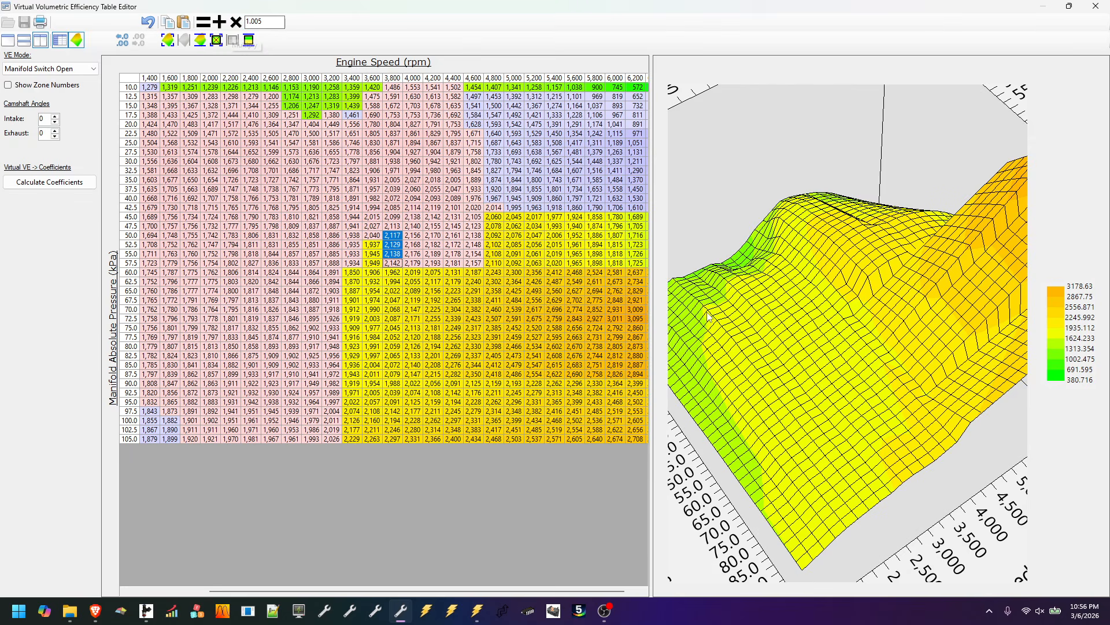
# Raise the 3,600 rpm points from 52.5 to 57.5 kPa on the 3D surface, reaching 2,044 at 55 kPa and 2,048 at 57.5 kPa
pyautogui.moveTo(702, 324); pyautogui.dragTo(775, 314)
pyautogui.press('Left')
pyautogui.press('Up')
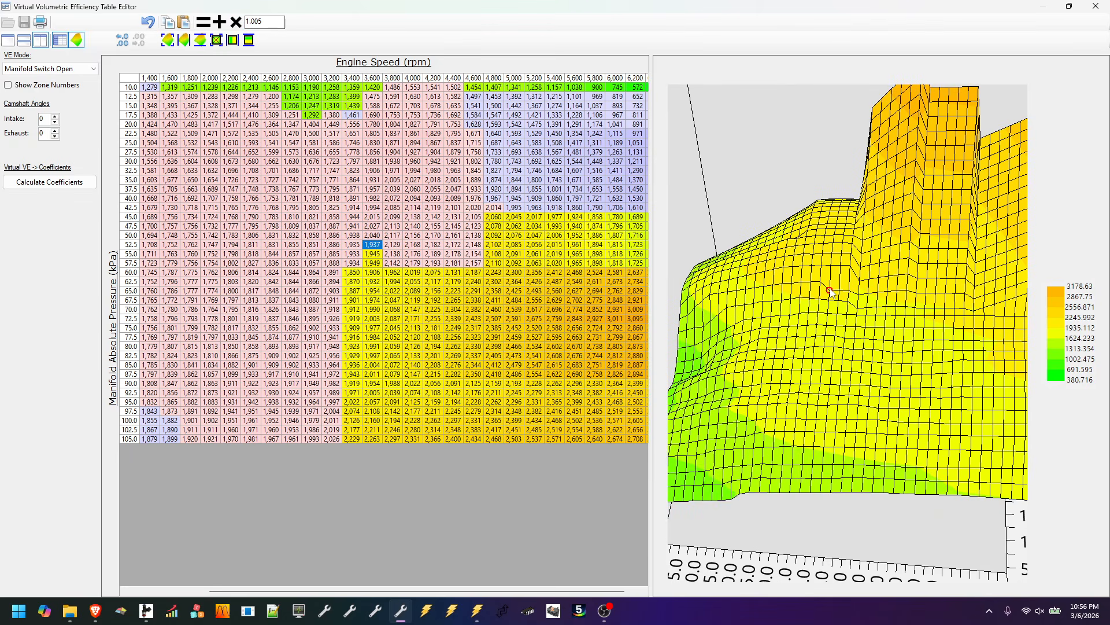
pyautogui.moveTo(840, 290); pyautogui.dragTo(848, 289)
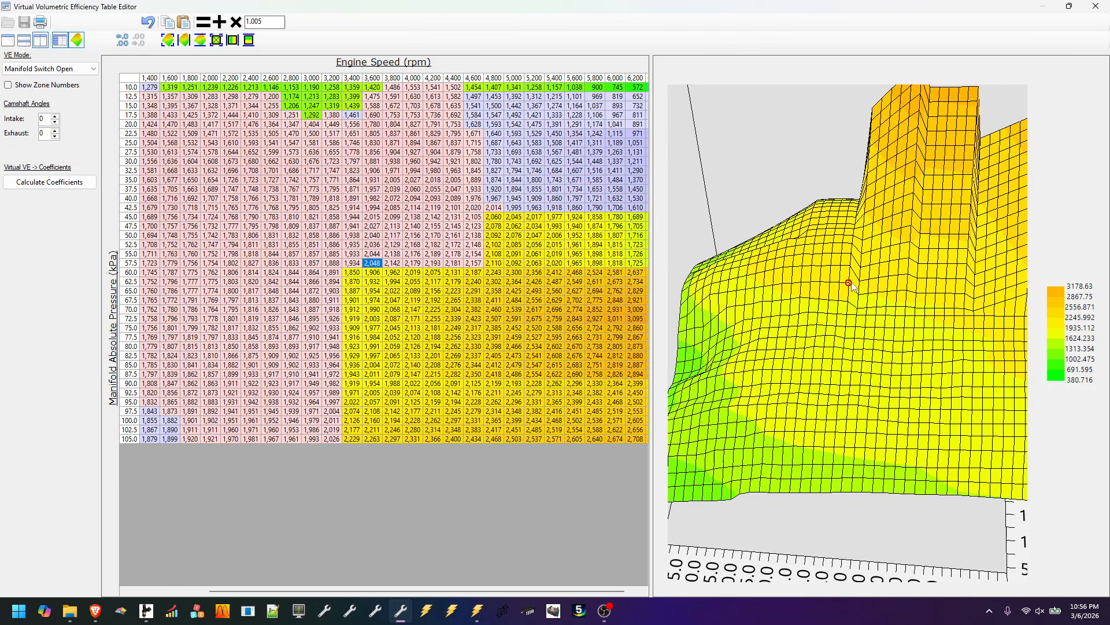
# Multiply the 4,600 rpm cells from 10 to 42.5 kPa by 1.005 five times so they run from 1,491 to 2,071
pyautogui.moveTo(818, 335)
pyautogui.mouseDown()
pyautogui.moveTo(896, 312)
pyautogui.moveTo(830, 319)
pyautogui.moveTo(907, 317)
pyautogui.moveTo(838, 319)
pyautogui.mouseUp()
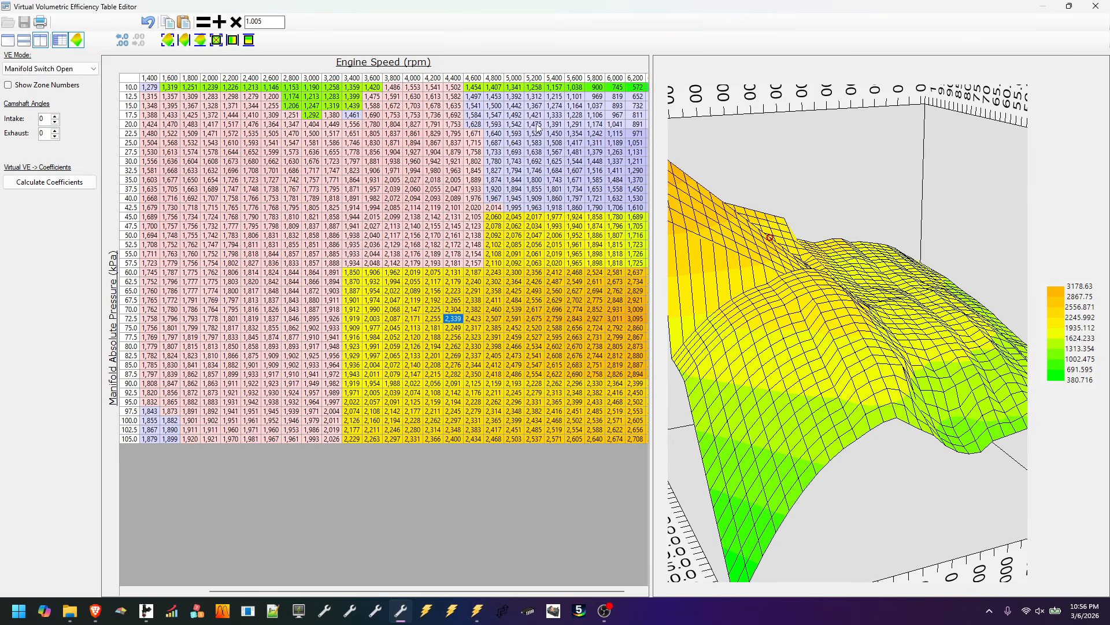
pyautogui.moveTo(475, 208); pyautogui.dragTo(473, 99)
pyautogui.click(236, 22)
pyautogui.click(236, 22)
pyautogui.click(236, 22)
pyautogui.click(236, 22)
pyautogui.click(236, 22)
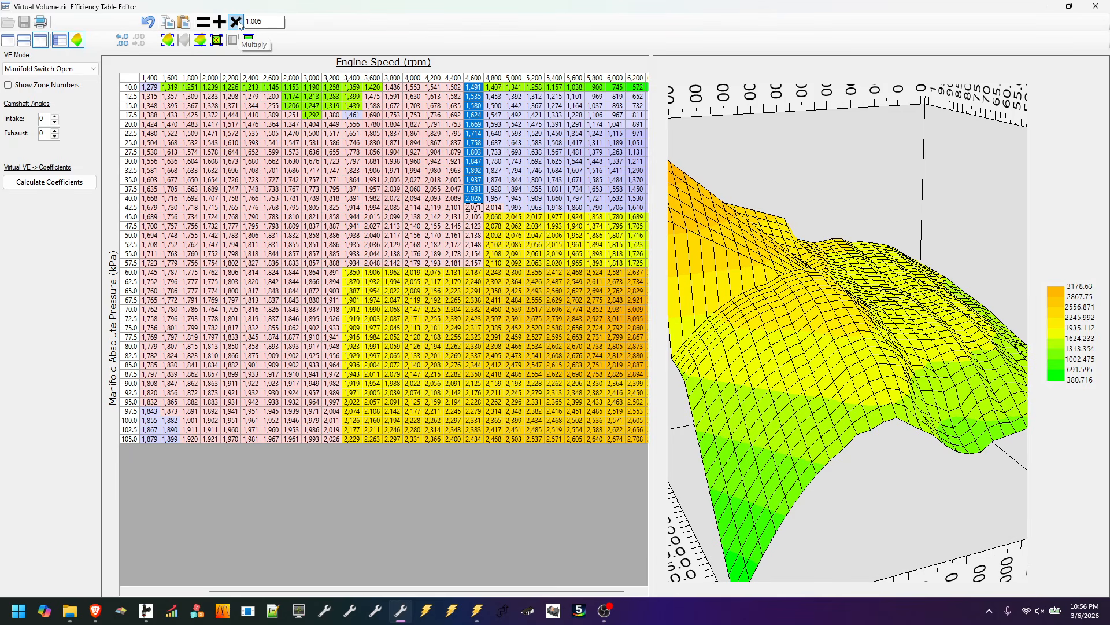
# Multiply the cells from 4,800 rpm upward between 10 and 42.5 kPa by 1.005 six times
pyautogui.moveTo(506, 213); pyautogui.dragTo(846, 14)
pyautogui.click(241, 24)
pyautogui.click(241, 24)
pyautogui.click(240, 24)
pyautogui.click(240, 24)
pyautogui.click(241, 24)
pyautogui.click(240, 24)
# Smooth the 4,400 to 4,800 rpm cells from 10 to 42.5 kPa between their horizontal bounds
pyautogui.moveTo(437, 89); pyautogui.dragTo(473, 209)
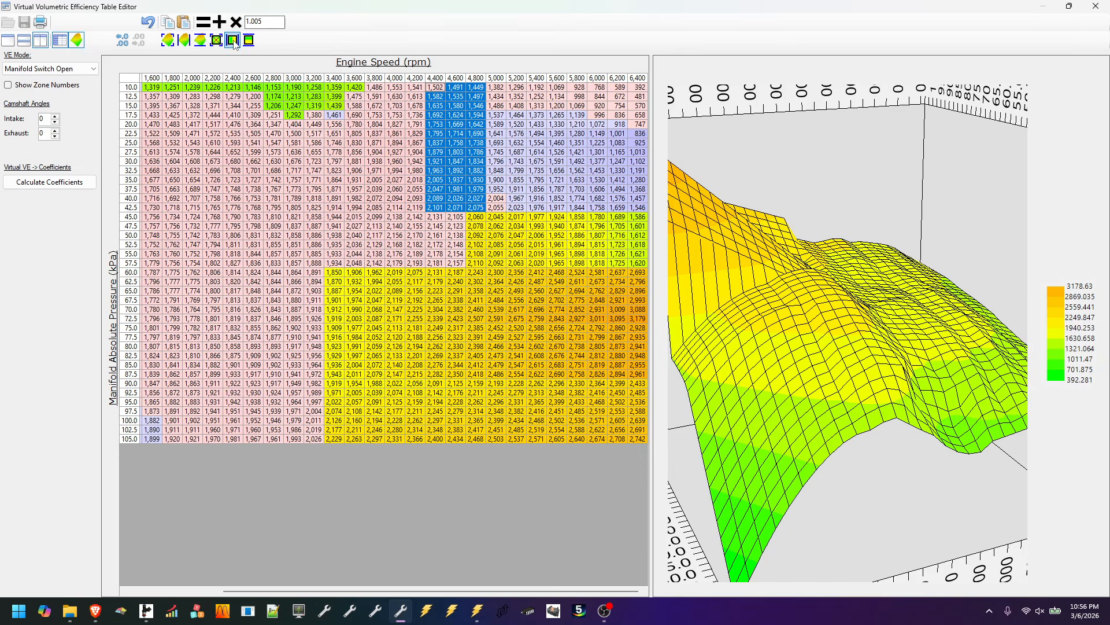
pyautogui.click(183, 41)
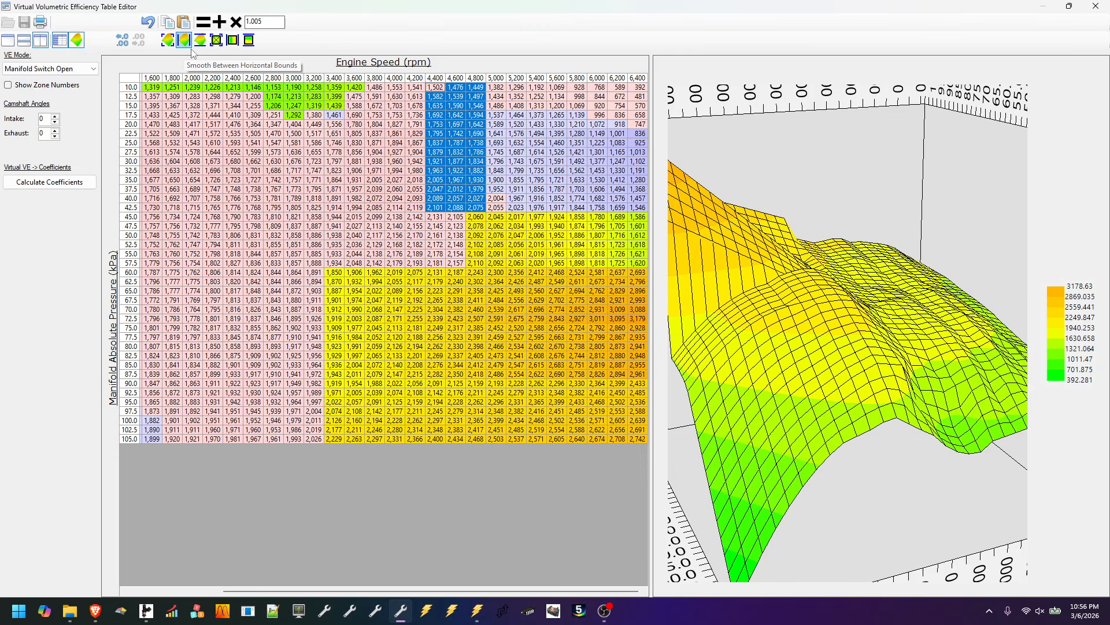
pyautogui.click(441, 319)
# Multiply the cells from 4,800 to 6,400 rpm and 10 to 45 kPa by 1.005 once
pyautogui.moveTo(843, 347); pyautogui.dragTo(872, 341)
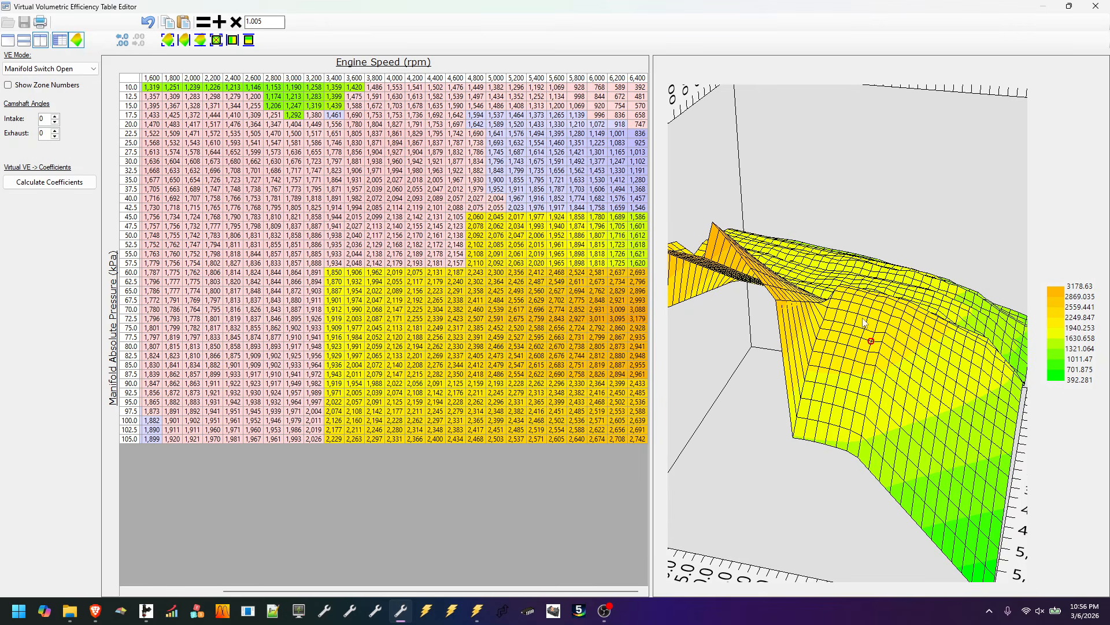
pyautogui.click(474, 218)
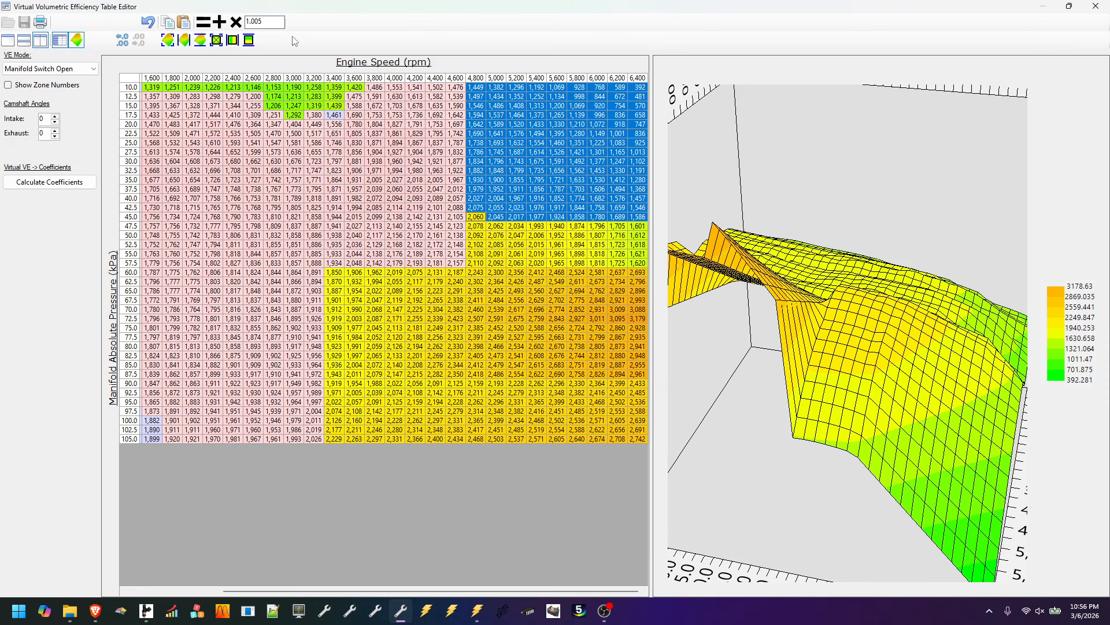
pyautogui.click(237, 22)
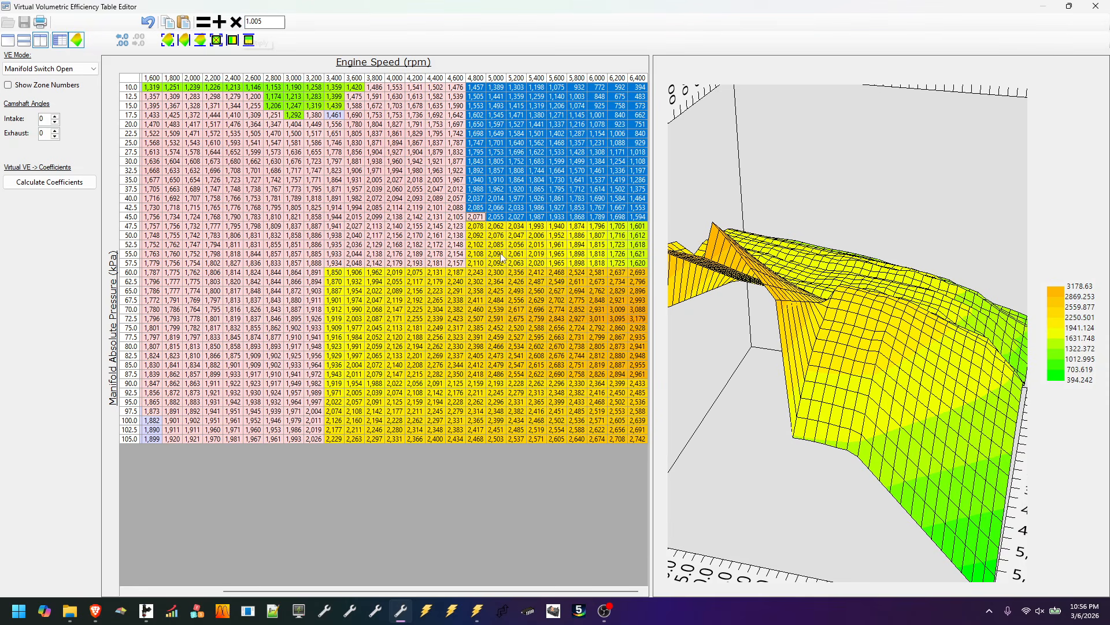
# Multiply the cells from 4,800 to 6,400 rpm and 47.5 to 57.5 kPa by 1.005 four times
pyautogui.click(751, 309)
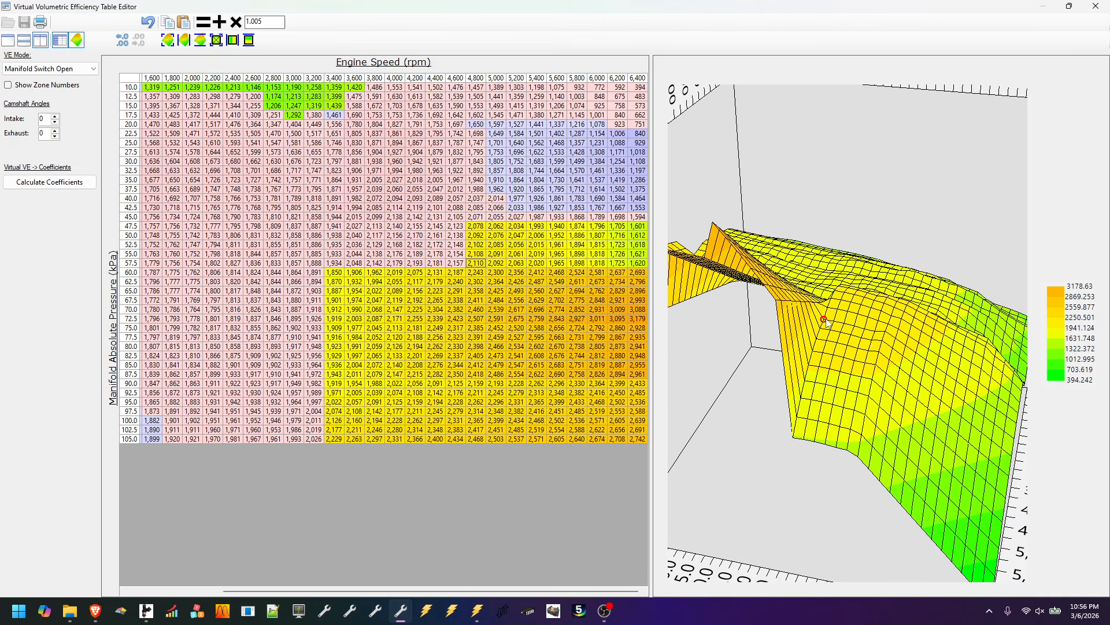
pyautogui.moveTo(480, 258); pyautogui.dragTo(828, 228)
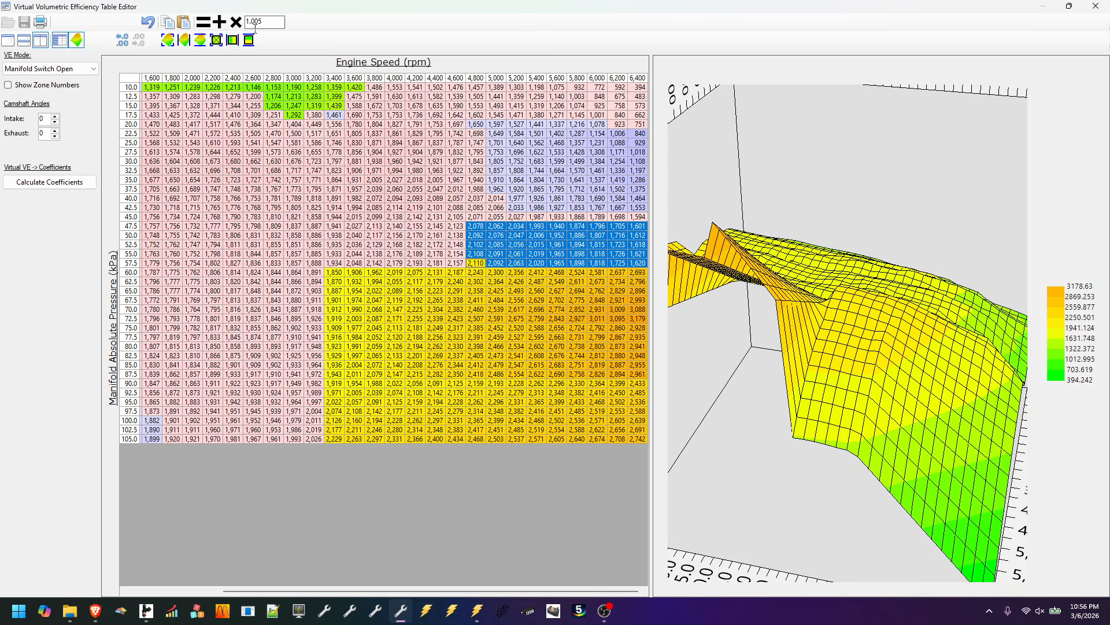
pyautogui.click(237, 23)
pyautogui.click(236, 22)
pyautogui.click(237, 23)
pyautogui.click(237, 22)
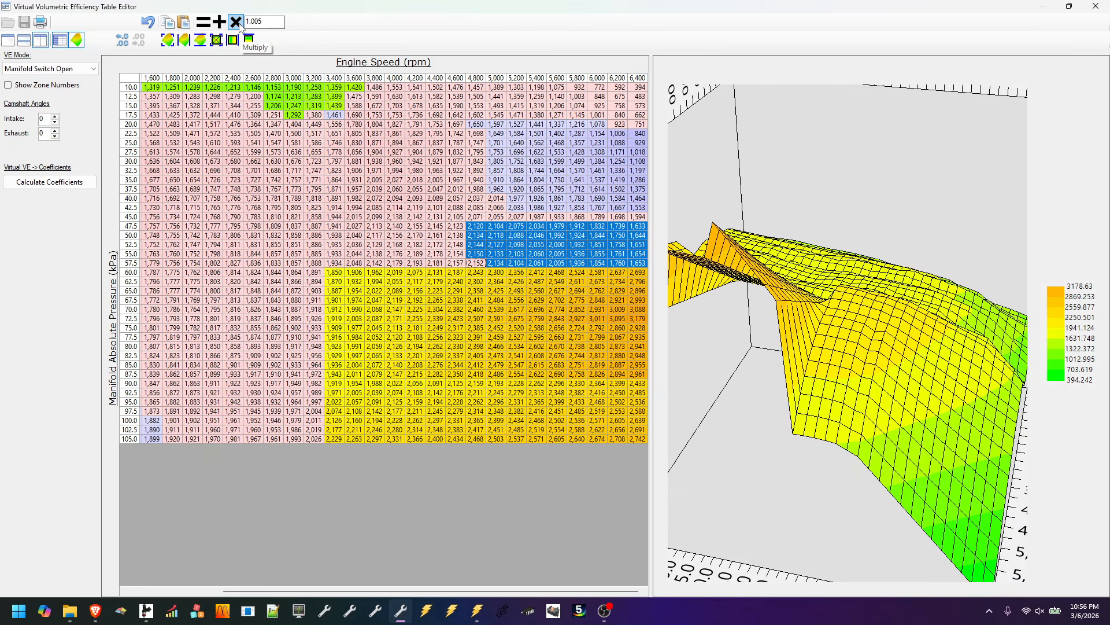
# Repeatedly smooth the 4,800 to 6,400 rpm cells from 42.5 to 47.5 kPa between their vertical bounds
pyautogui.moveTo(477, 229); pyautogui.dragTo(759, 211)
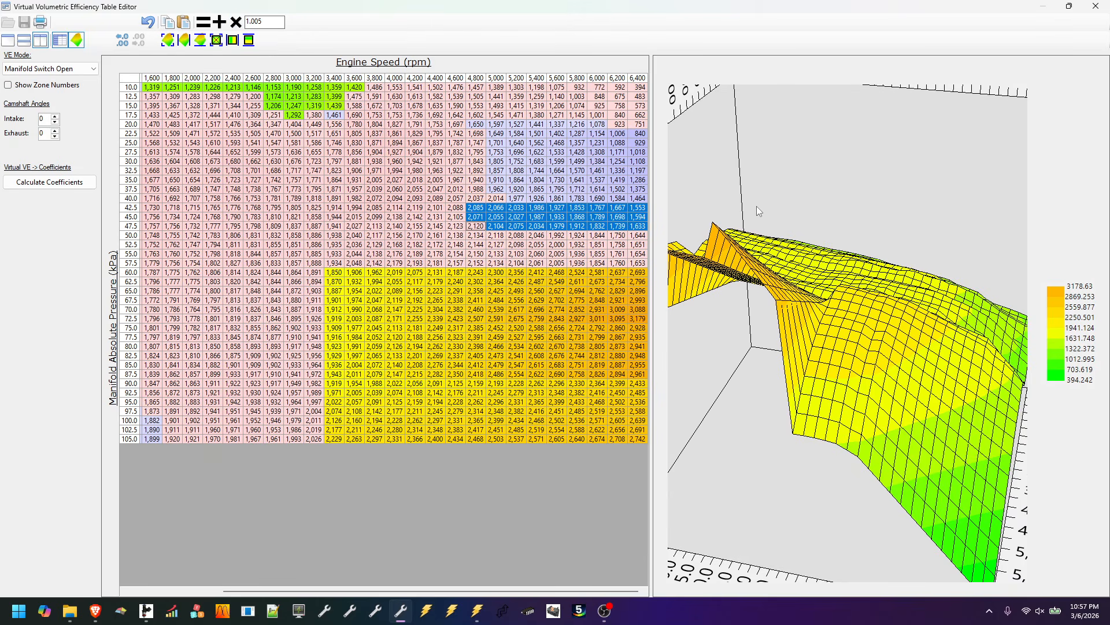
pyautogui.click(200, 40)
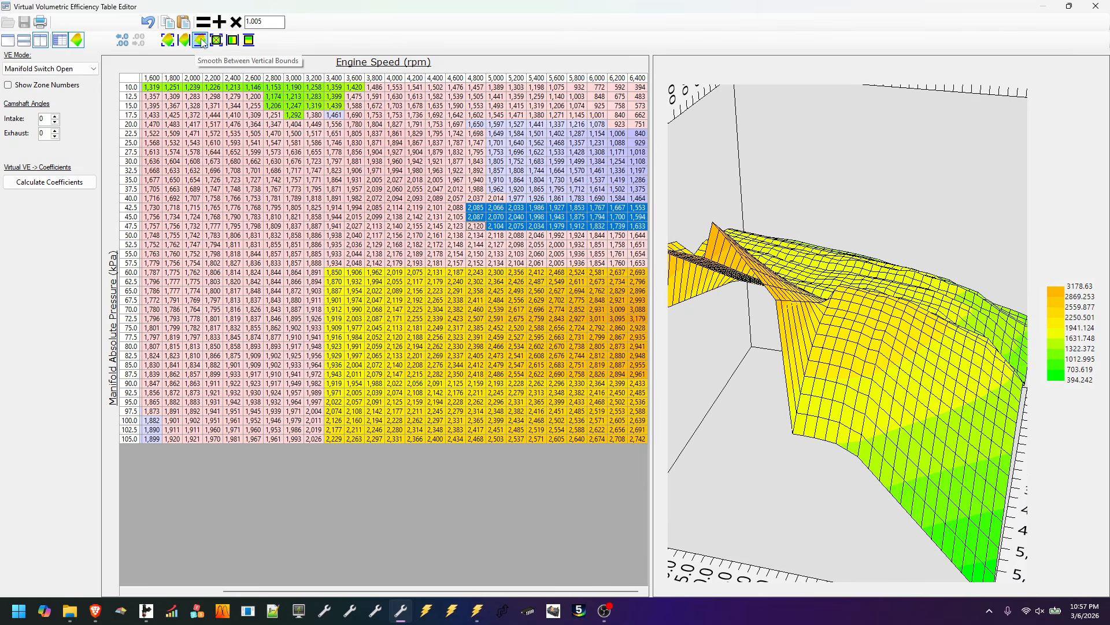
pyautogui.click(201, 42)
pyautogui.click(201, 43)
pyautogui.click(201, 42)
pyautogui.click(597, 226)
# Repeatedly smooth the 3,400 to 6,400 rpm cells from 10 to 57.5 kPa between their vertical bounds
pyautogui.moveTo(842, 397); pyautogui.dragTo(697, 388)
pyautogui.moveTo(374, 267); pyautogui.dragTo(642, 86)
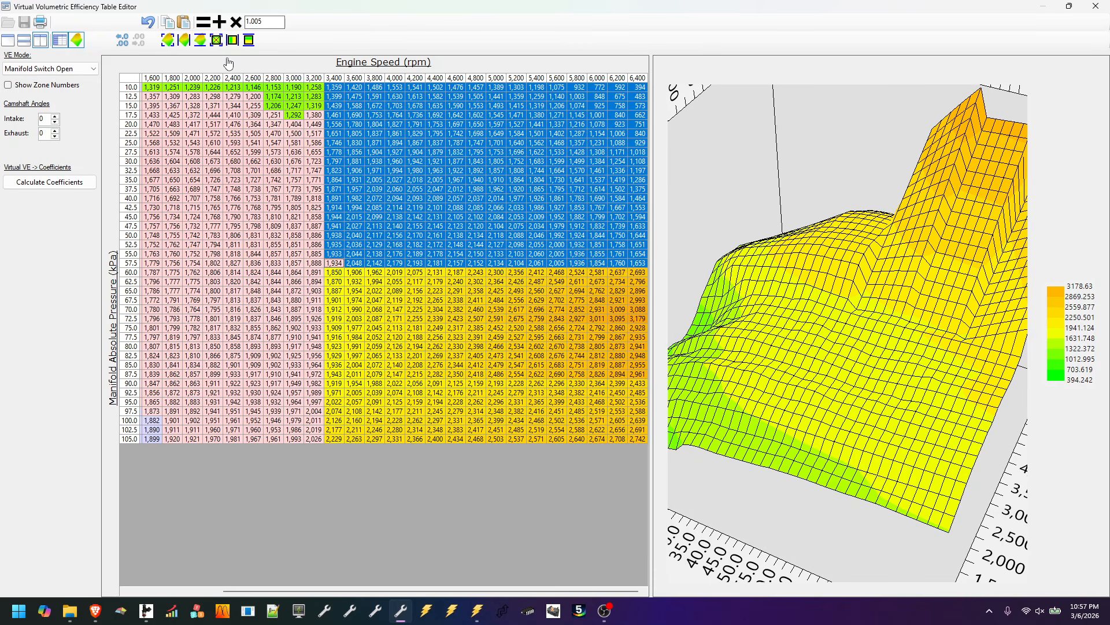
pyautogui.click(200, 40)
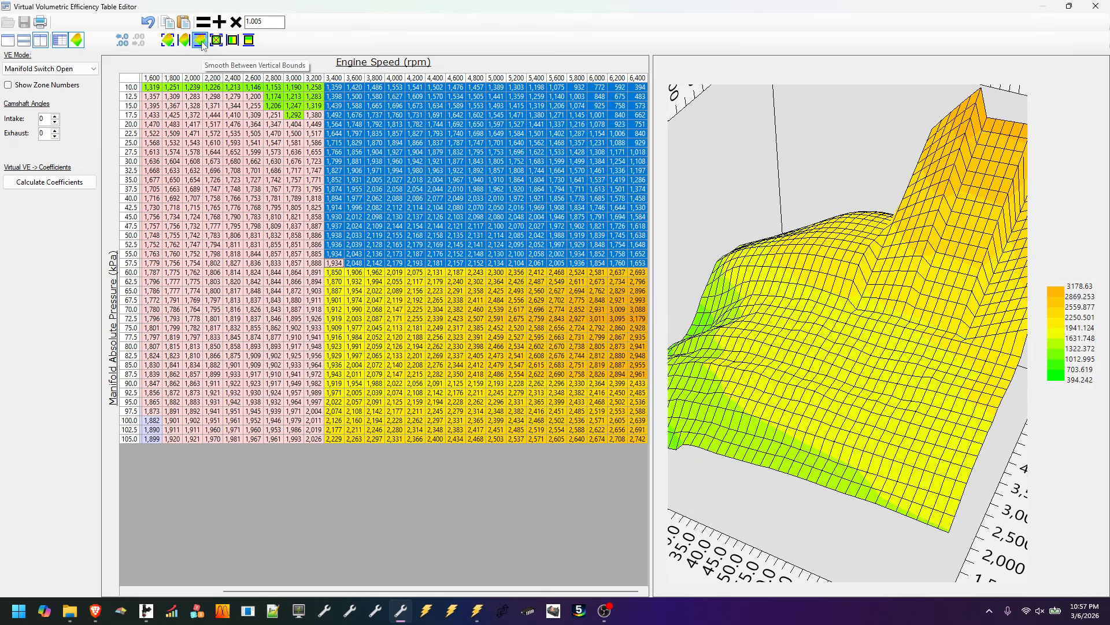
pyautogui.click(201, 40)
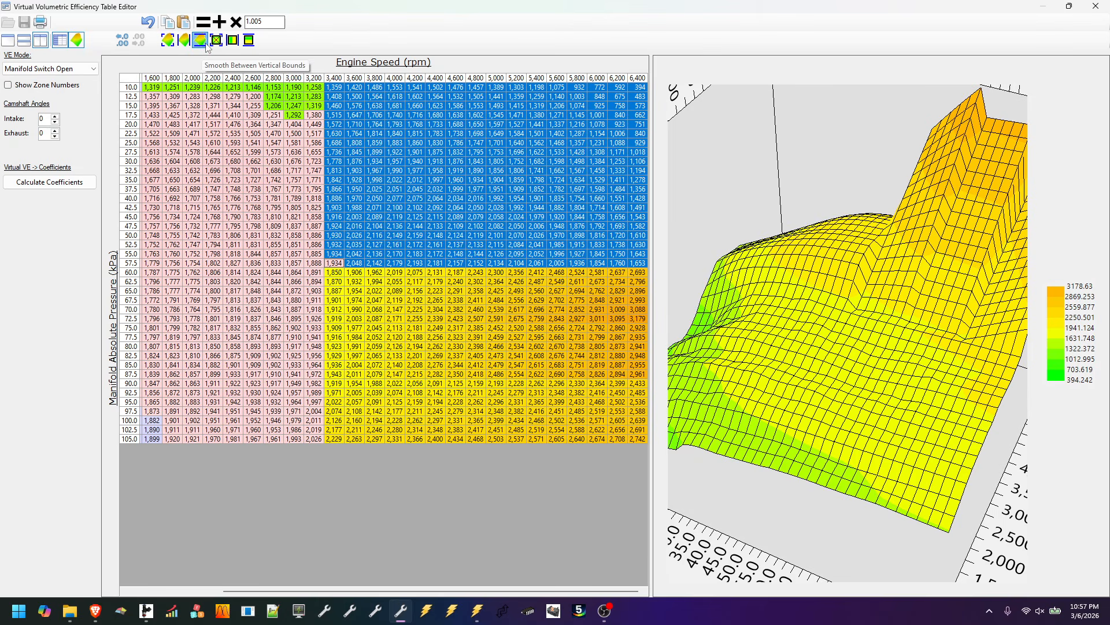
# Repeatedly smooth the 1,000 to 3,200 rpm cells from 10 to 105 kPa between their vertical bounds
pyautogui.moveTo(813, 284); pyautogui.dragTo(734, 285)
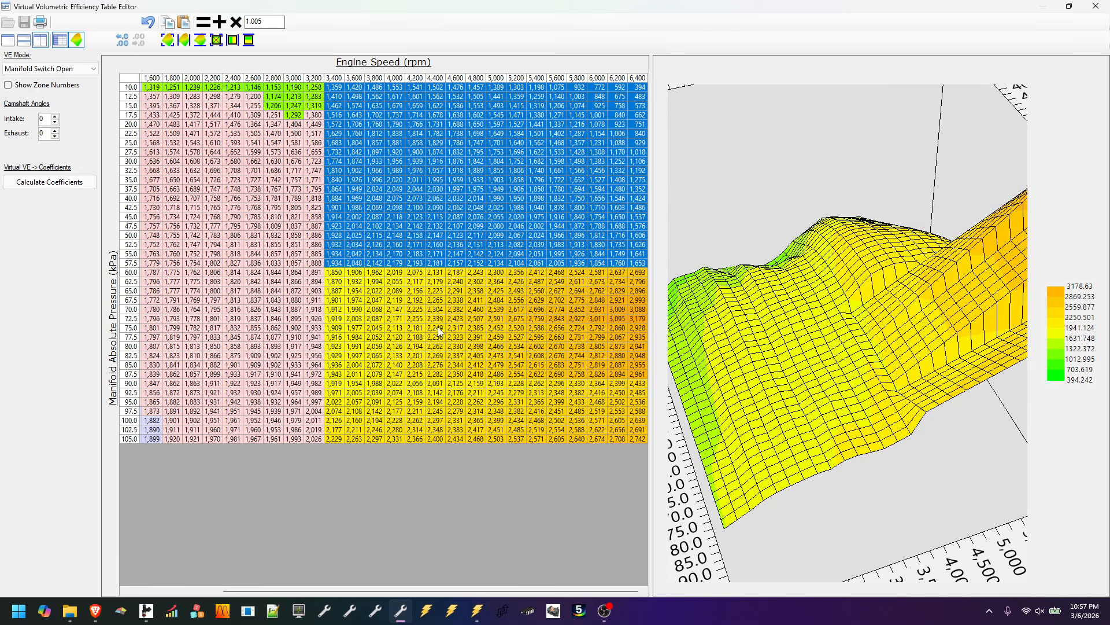
pyautogui.moveTo(317, 442); pyautogui.dragTo(216, 60)
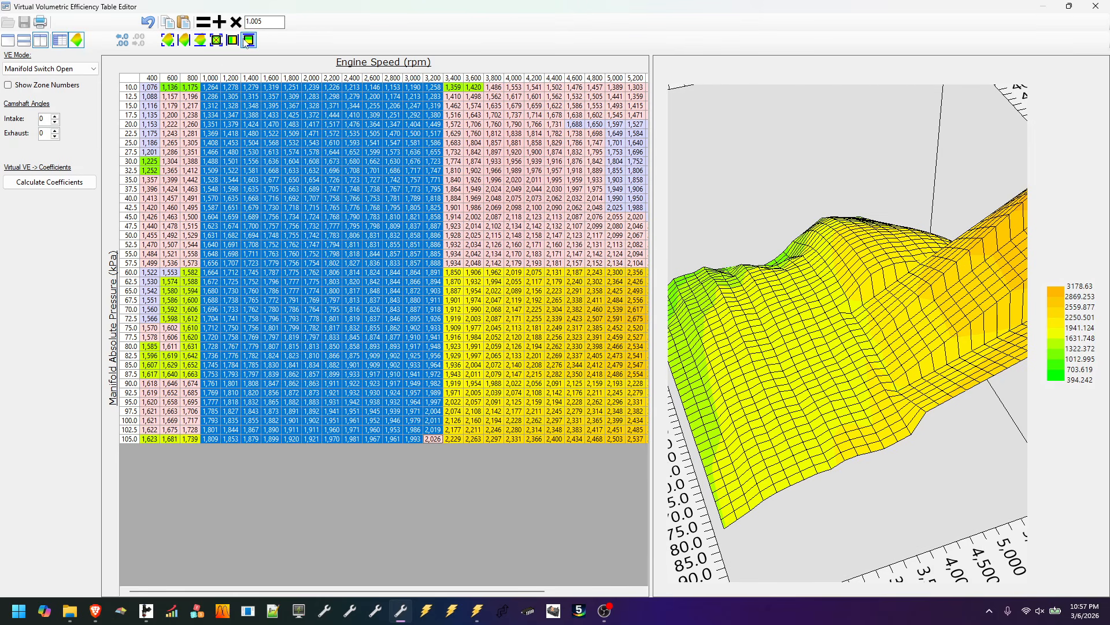
pyautogui.click(198, 44)
pyautogui.moveTo(723, 336); pyautogui.dragTo(927, 321)
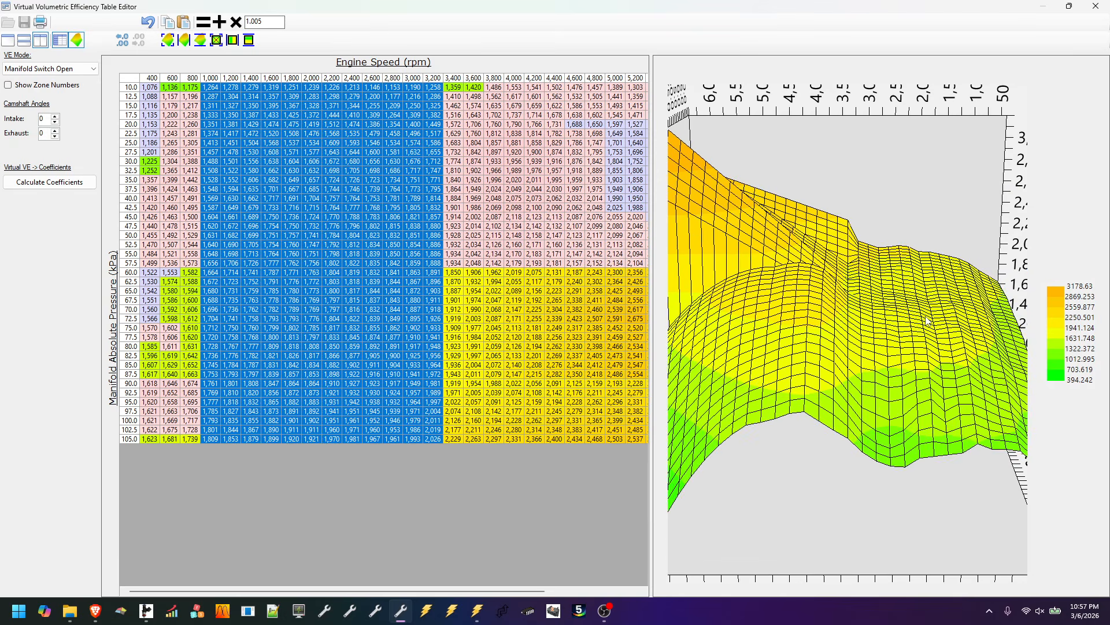
pyautogui.click(201, 45)
pyautogui.click(202, 45)
pyautogui.click(202, 45)
pyautogui.click(203, 45)
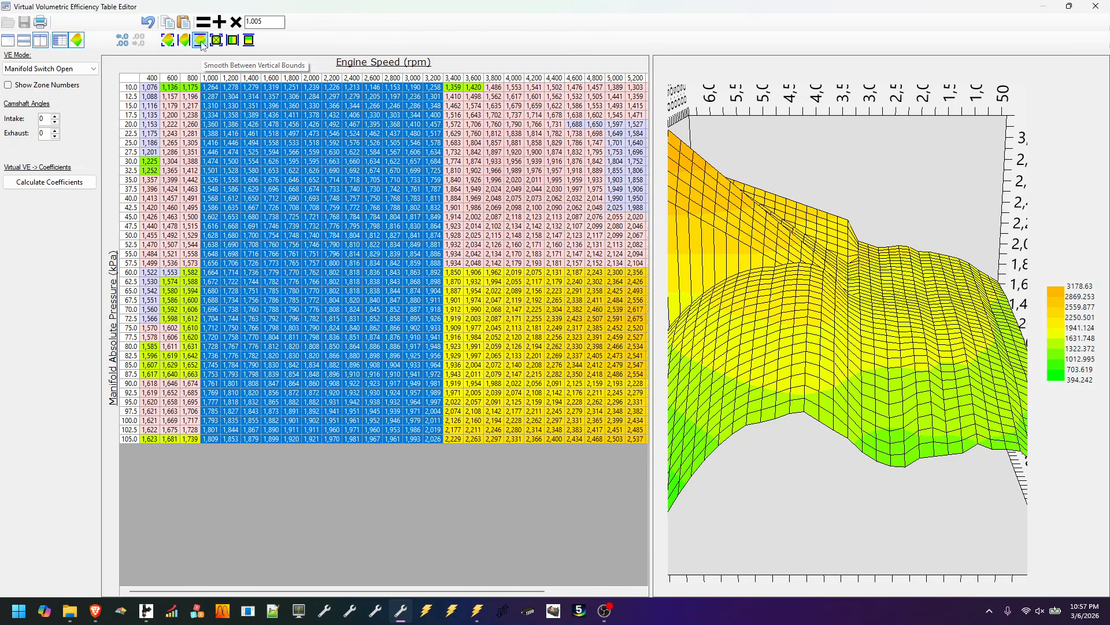
# Enlarge the 3D surface view and examine the low-rpm region for remaining ridges and dips
pyautogui.moveTo(903, 364); pyautogui.dragTo(716, 363)
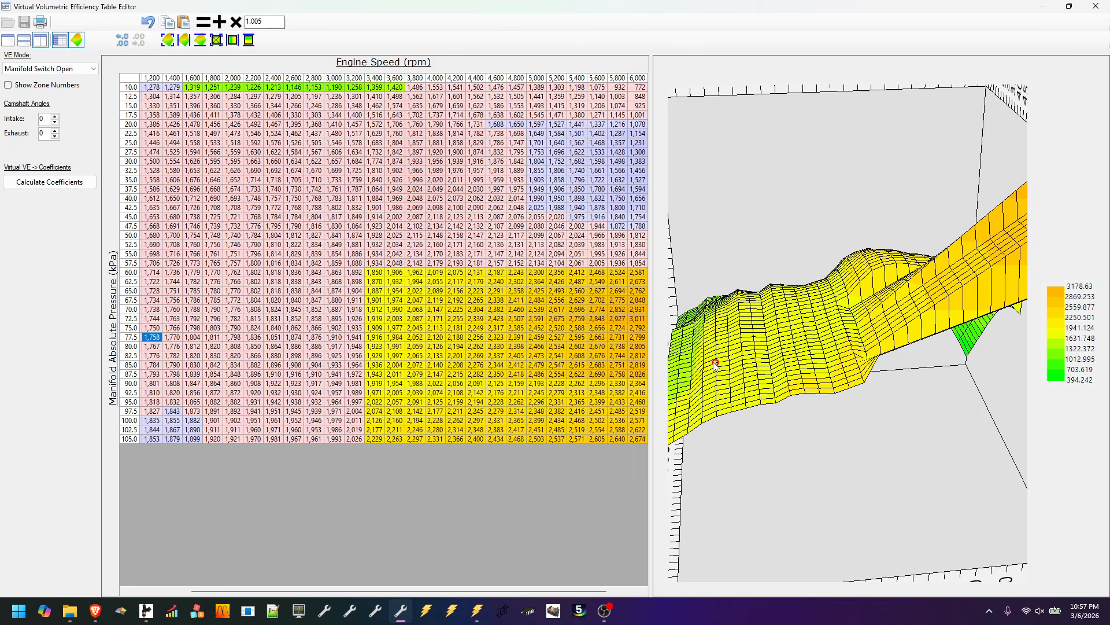
pyautogui.moveTo(651, 326); pyautogui.dragTo(527, 322)
pyautogui.moveTo(660, 300); pyautogui.dragTo(635, 304)
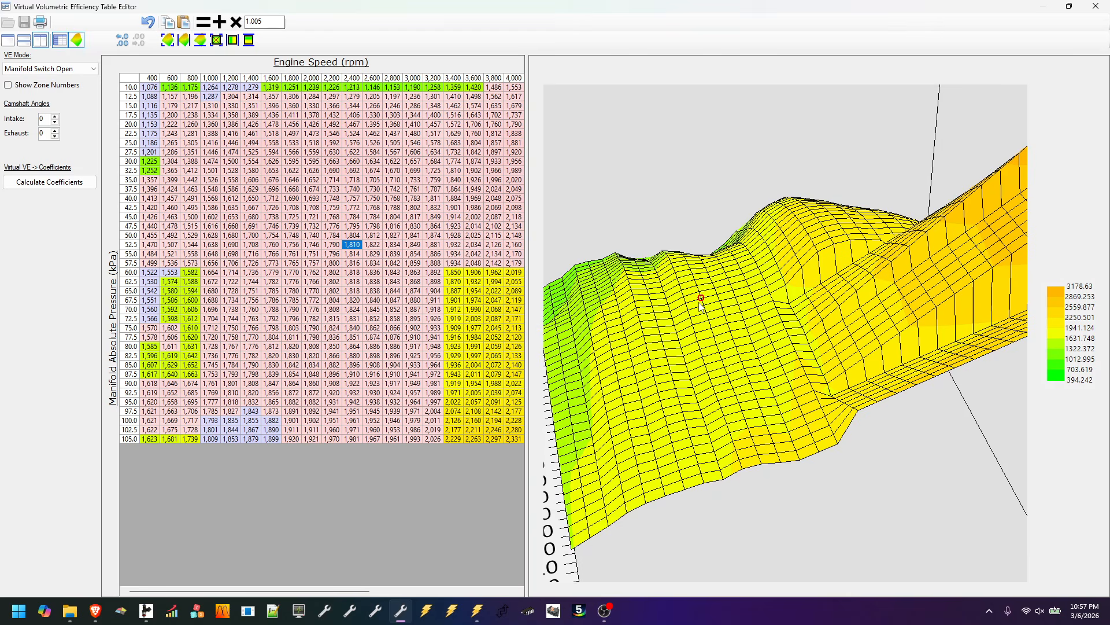
pyautogui.moveTo(588, 386); pyautogui.dragTo(840, 372)
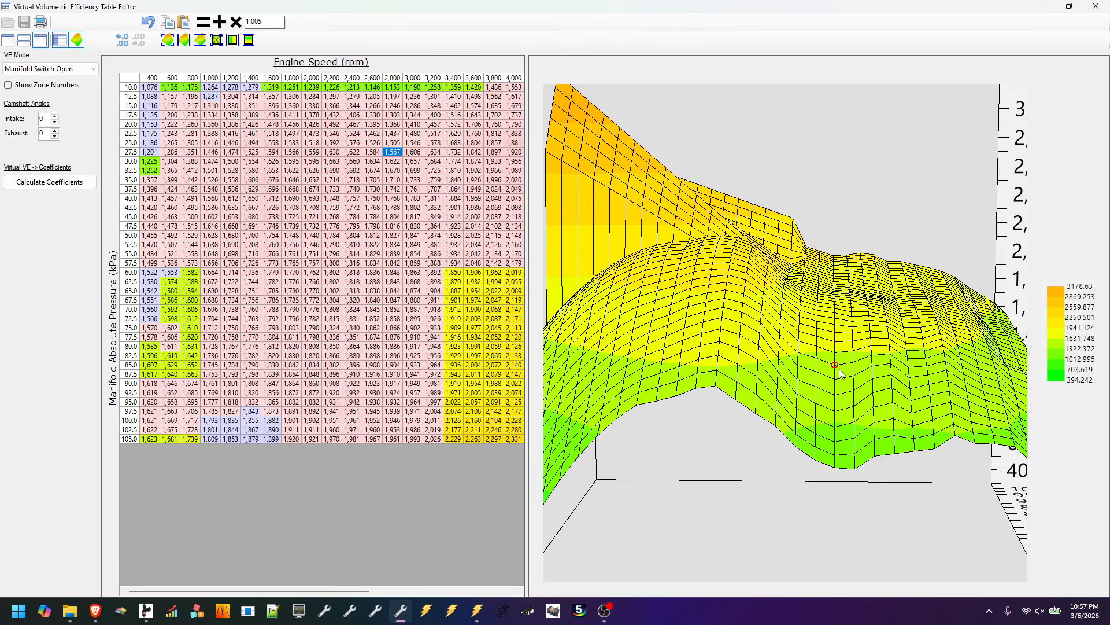
pyautogui.moveTo(907, 366); pyautogui.dragTo(932, 372)
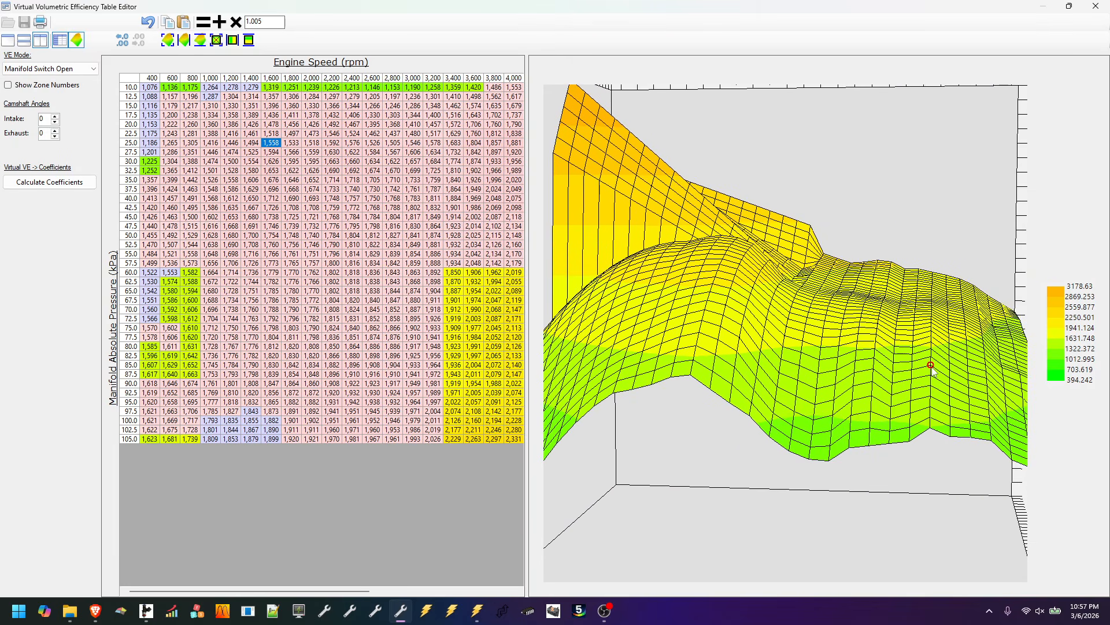
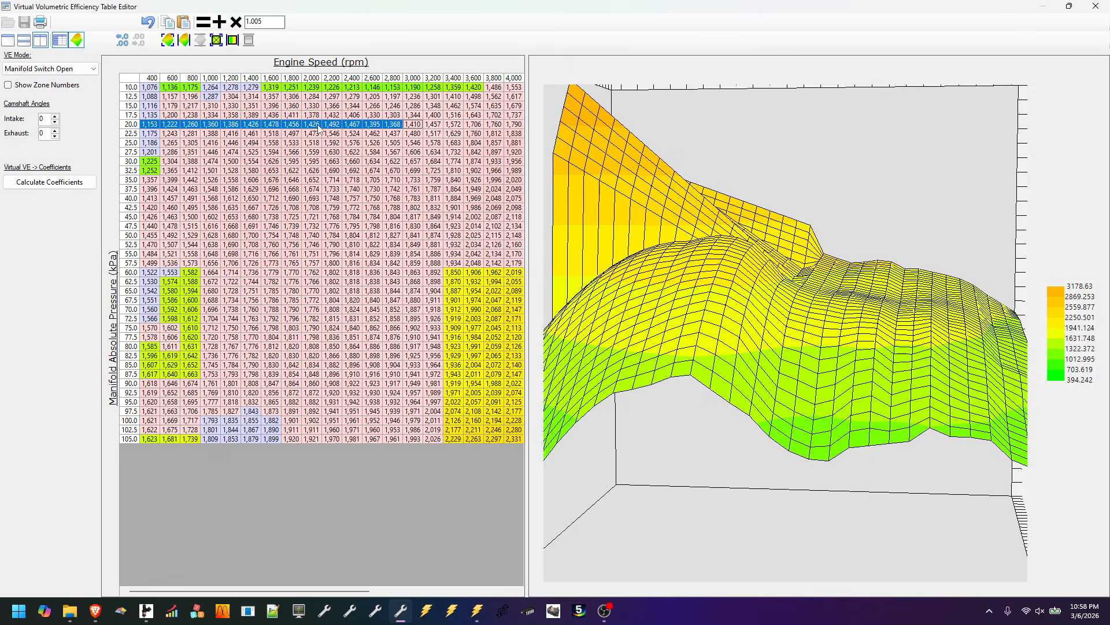
# Multiply the entire 2,000 rpm column by 1.005 three times so it runs from 1,257 to 1,950
pyautogui.click(312, 78)
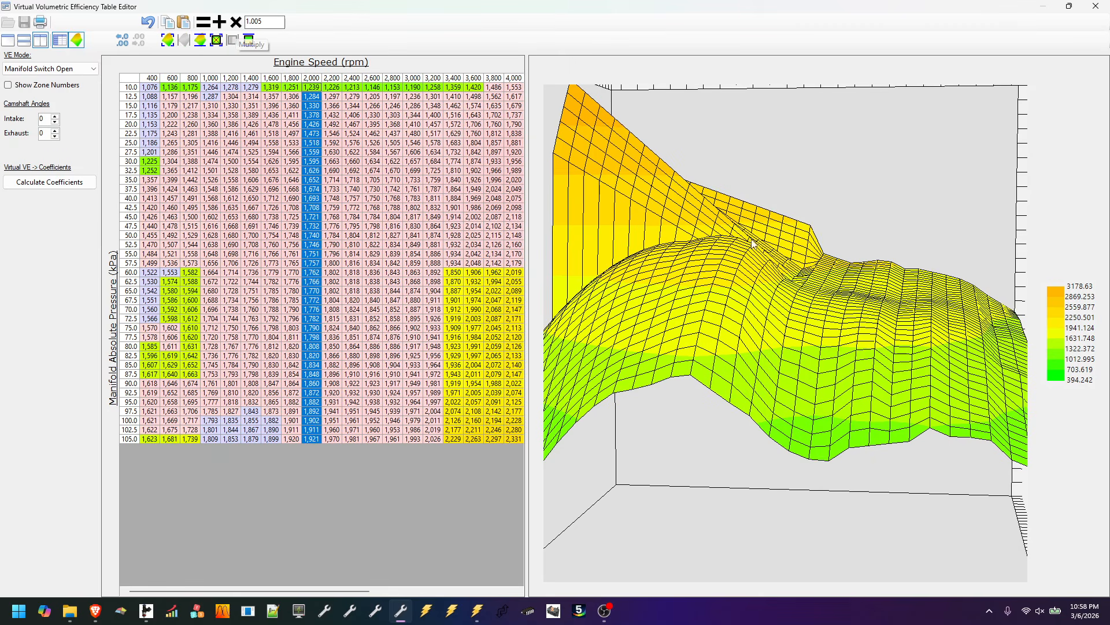
pyautogui.click(236, 22)
pyautogui.click(236, 21)
pyautogui.click(236, 21)
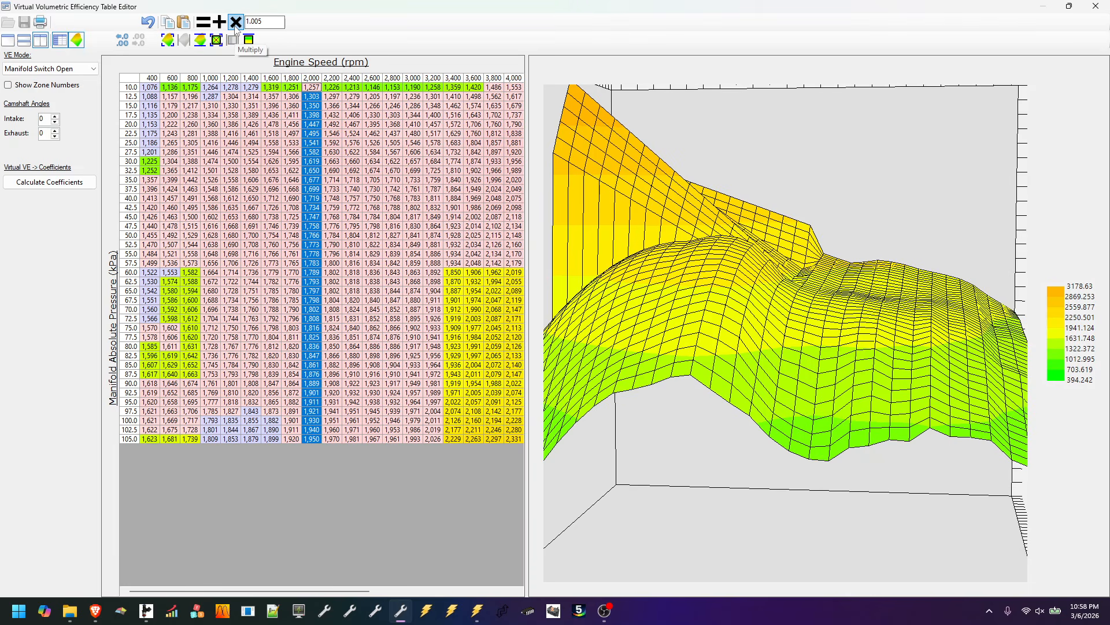
# Multiply the entire 1,800 rpm column by 1.005 twice so it runs from 1,264 to 1,940
pyautogui.click(292, 78)
pyautogui.click(235, 22)
pyautogui.click(236, 22)
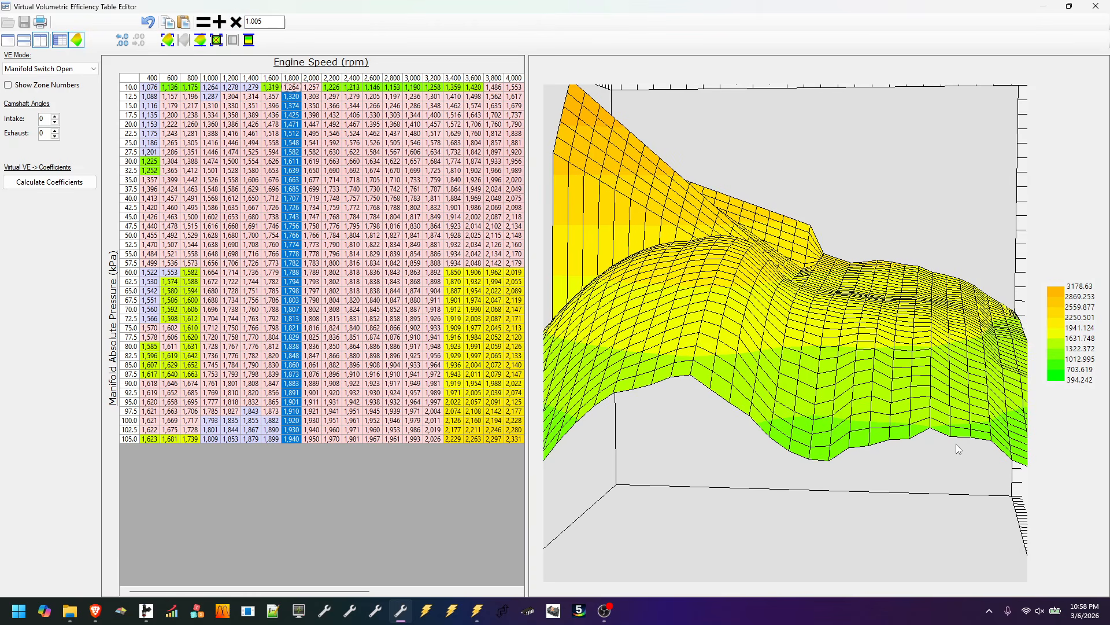
# Multiply the entire 1,400 rpm column by 1.005 once so it runs from 1,285 to 1,888
pyautogui.moveTo(811, 393); pyautogui.dragTo(648, 350)
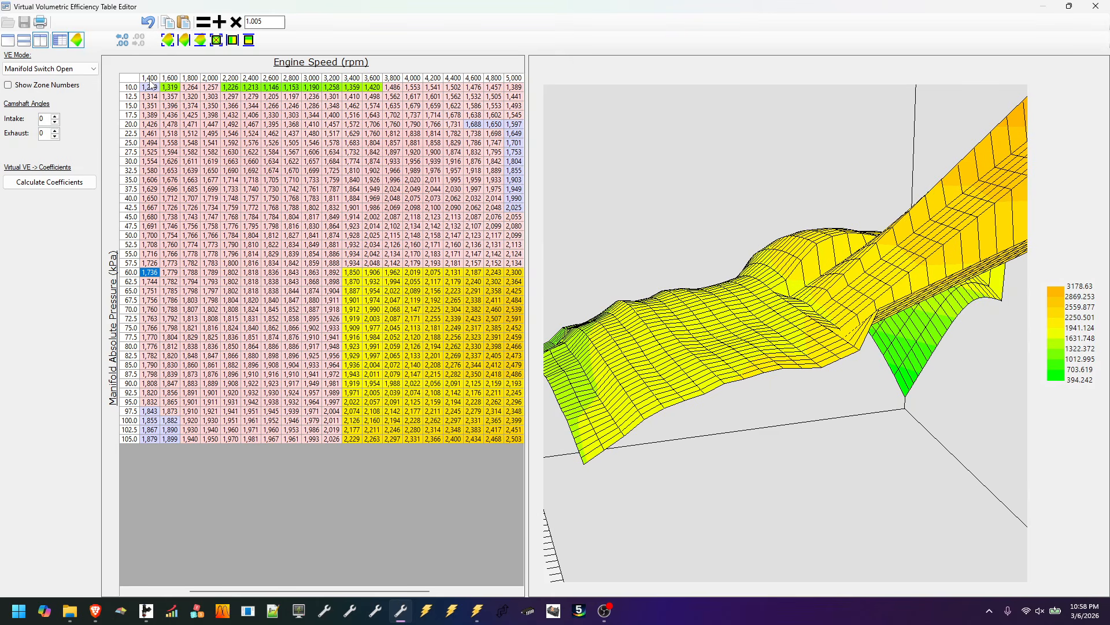
pyautogui.click(149, 78)
pyautogui.click(235, 21)
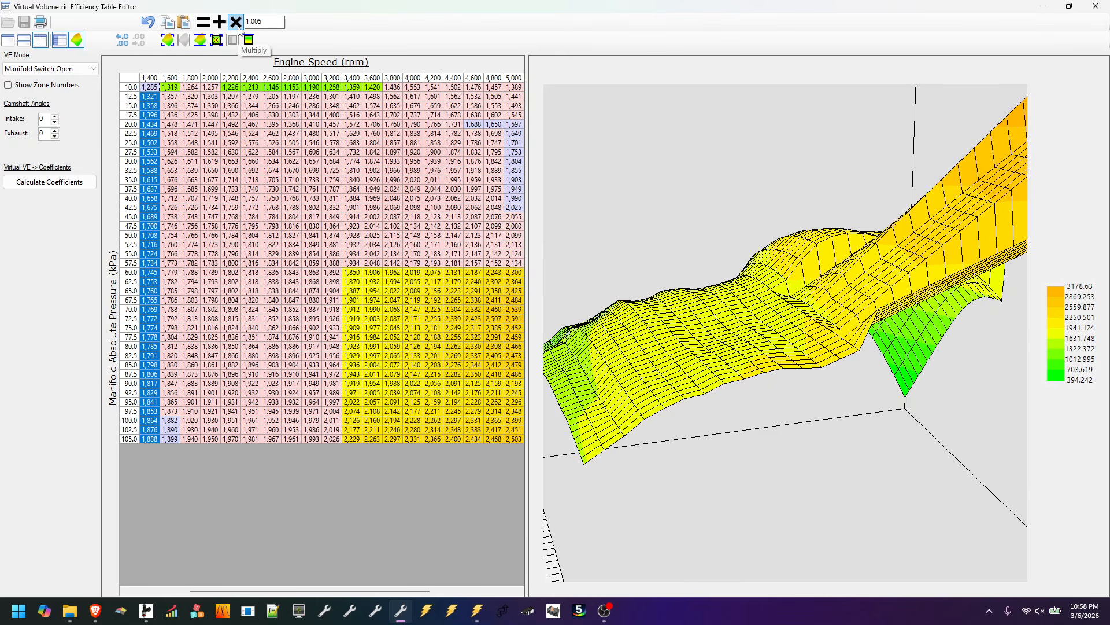
pyautogui.moveTo(687, 327); pyautogui.dragTo(838, 385)
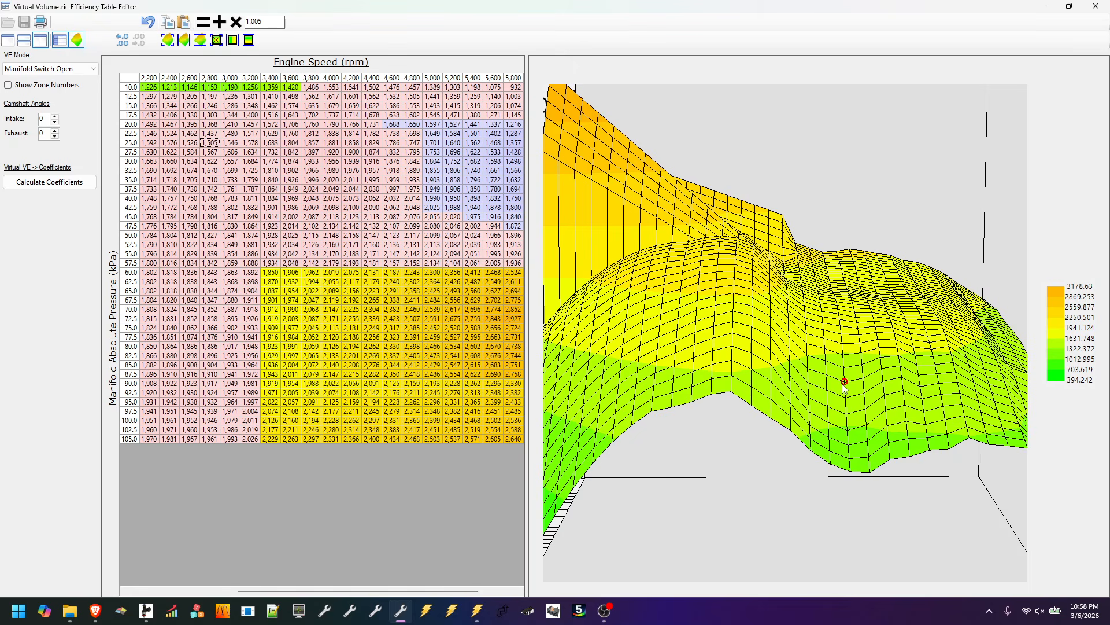
# Multiply the 2,000 rpm and 1,800 rpm cells from 10 to 40 kPa by 1.005 twice each
pyautogui.moveTo(856, 370); pyautogui.dragTo(889, 343)
pyautogui.click(860, 400)
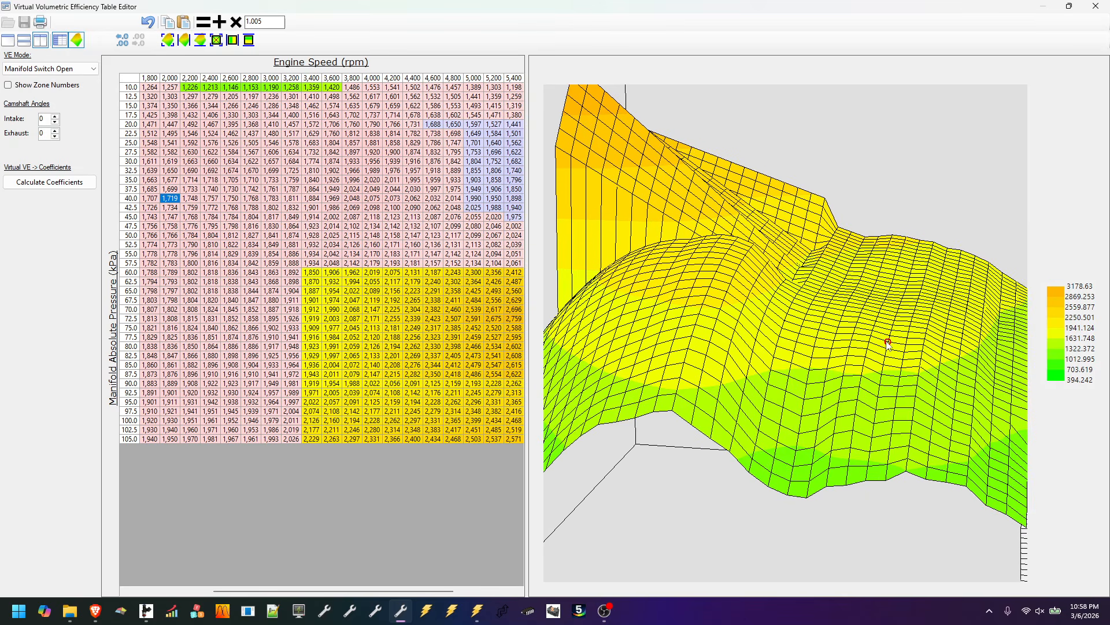
pyautogui.moveTo(171, 204); pyautogui.dragTo(176, 76)
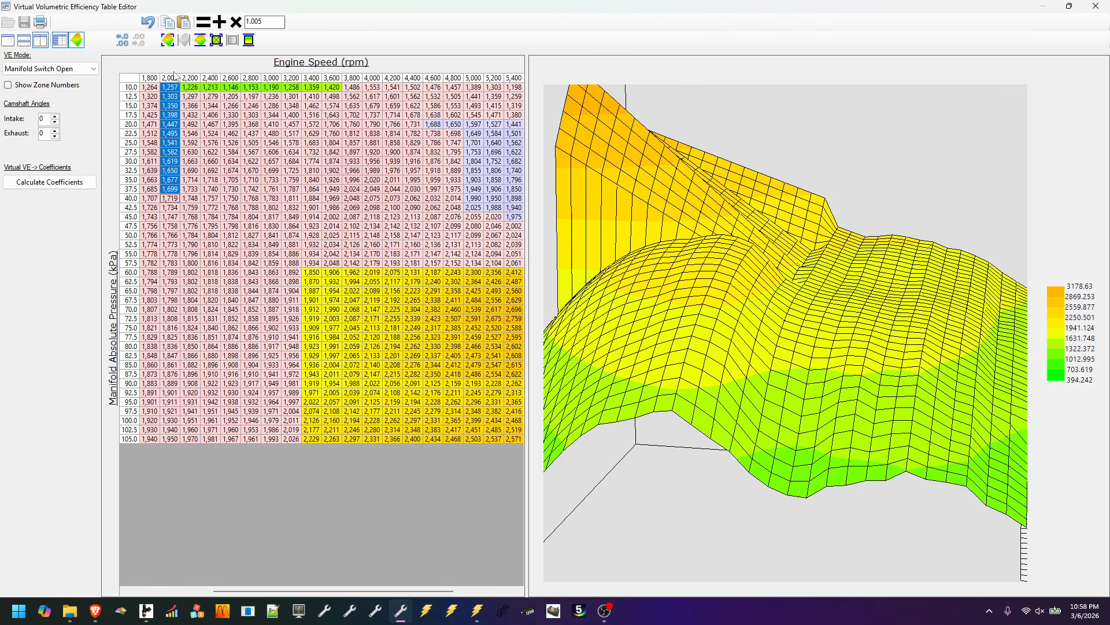
pyautogui.doubleClick(235, 22)
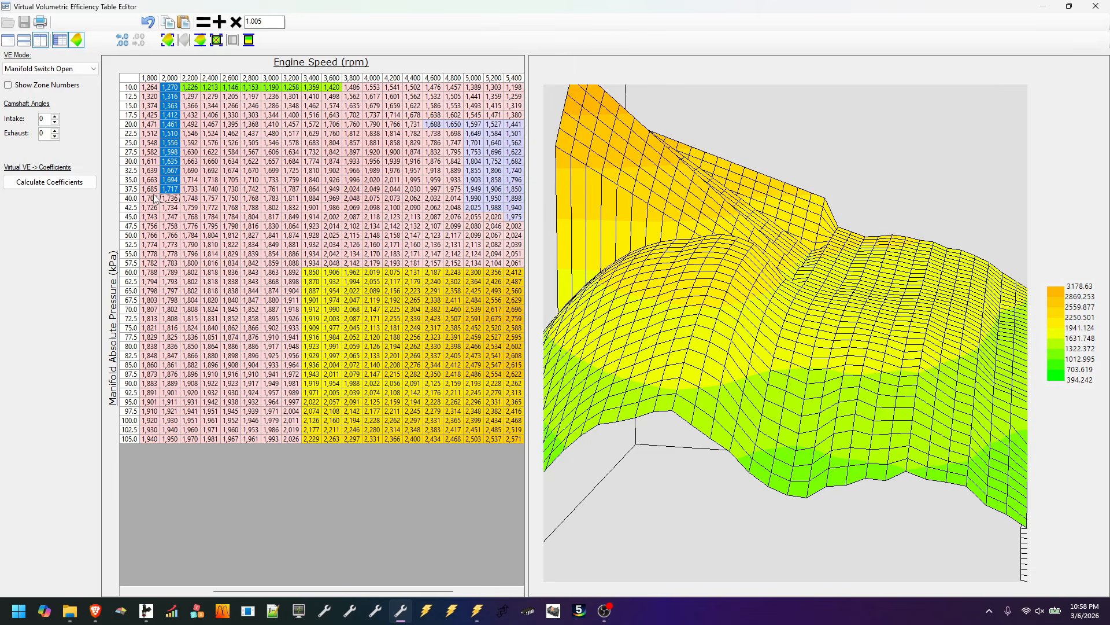
pyautogui.moveTo(155, 198); pyautogui.dragTo(155, 96)
pyautogui.doubleClick(235, 23)
# Multiply the 2,800 rpm cells from 10 to 32.5 kPa by 1.005 twice so they run from 1,164 to 1,687
pyautogui.moveTo(733, 393); pyautogui.dragTo(752, 395)
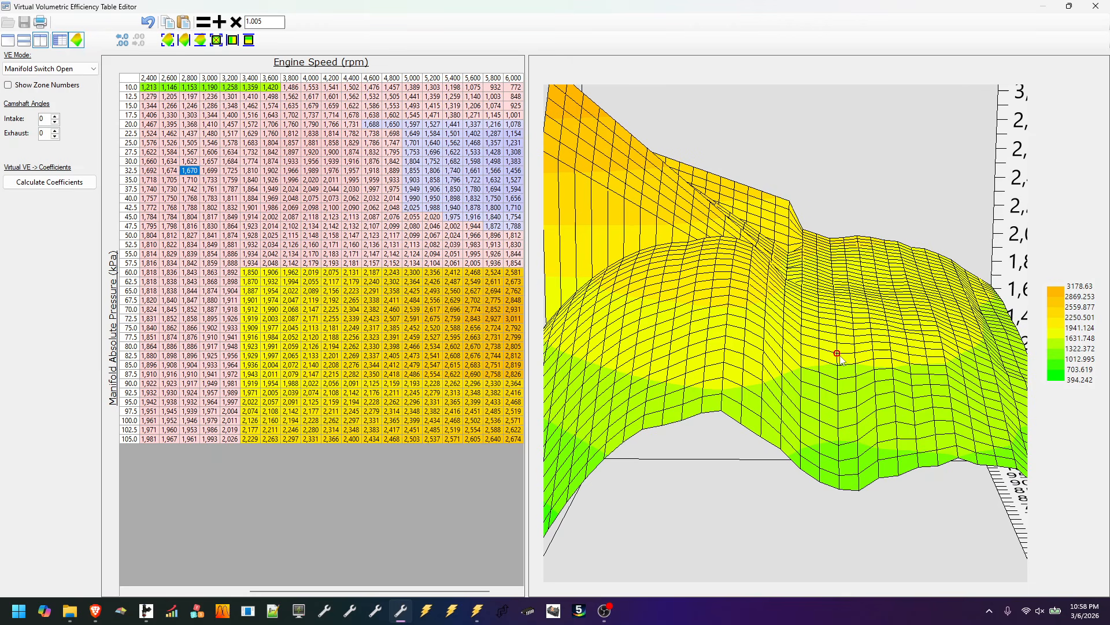
pyautogui.moveTo(192, 176); pyautogui.dragTo(190, 91)
pyautogui.click(236, 22)
pyautogui.click(236, 22)
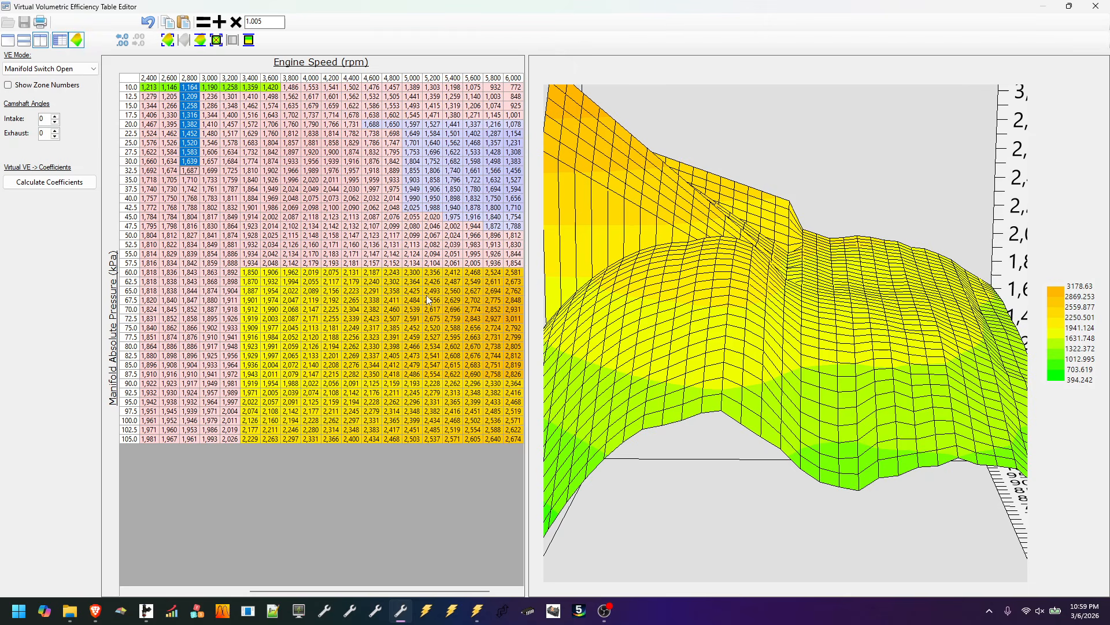
pyautogui.click(242, 273)
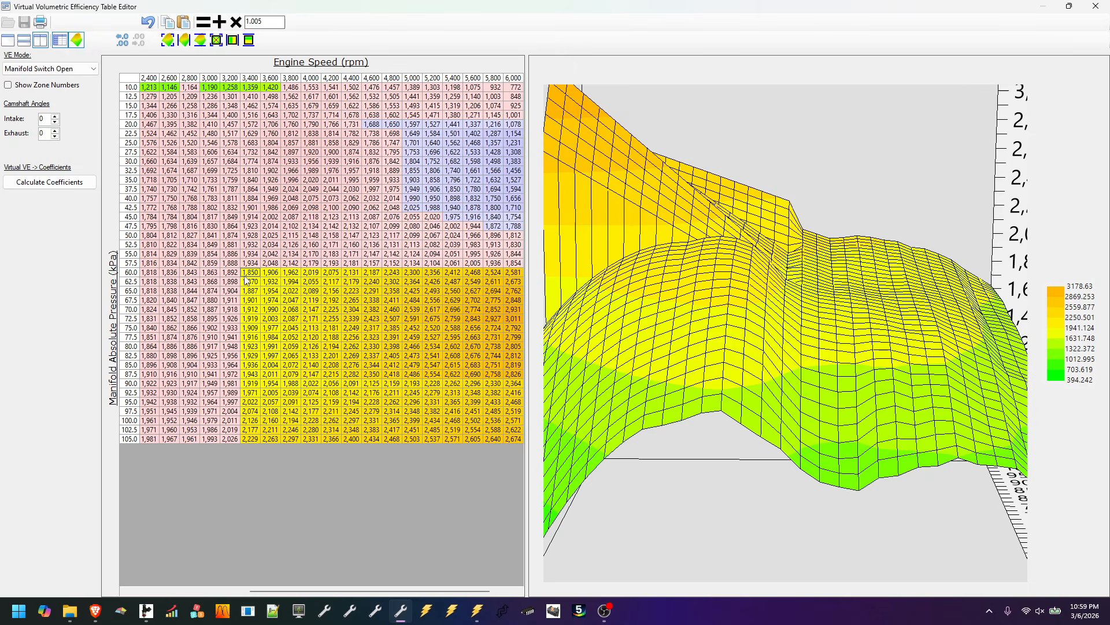
# Multiply the block from 2,800 to 3,200 rpm and 10 to 27.5 kPa by 1.005 three times
pyautogui.moveTo(835, 384)
pyautogui.mouseDown()
pyautogui.moveTo(801, 383)
pyautogui.moveTo(832, 398)
pyautogui.mouseUp()
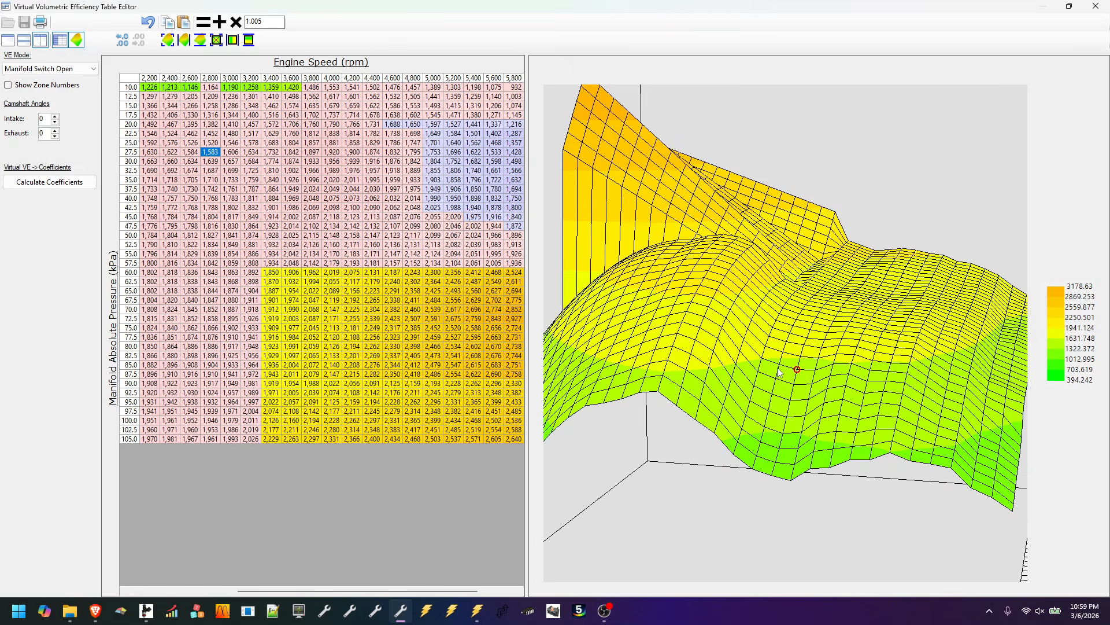
pyautogui.moveTo(217, 155); pyautogui.dragTo(172, 77)
pyautogui.click(242, 26)
pyautogui.click(241, 26)
pyautogui.click(241, 26)
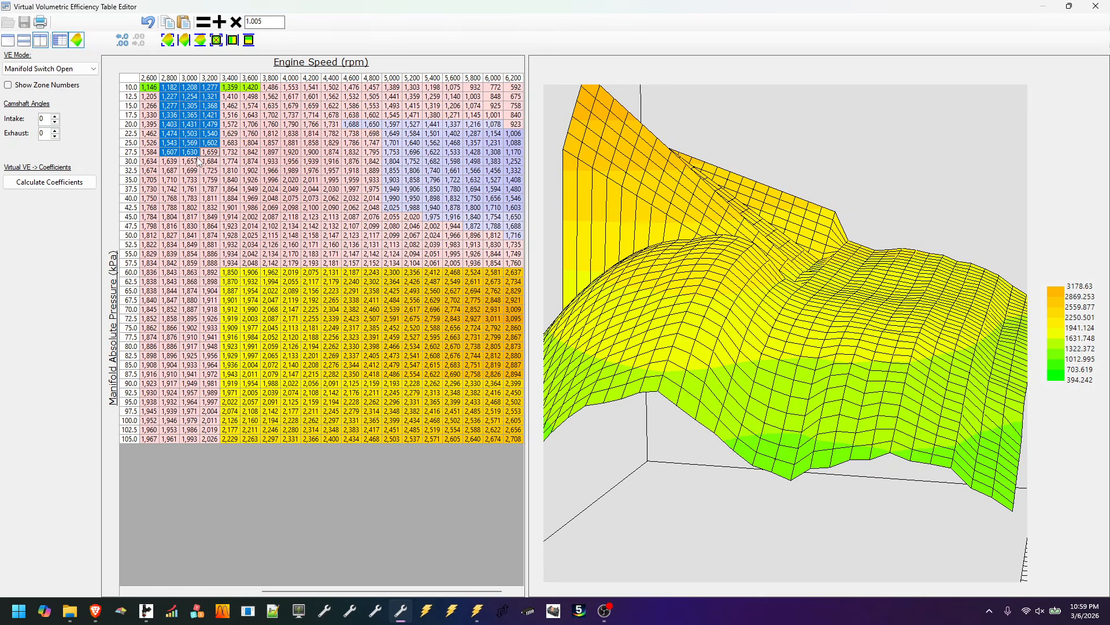
# Multiply the 3,400 rpm cells from 10 to 27.5 kPa by 1.005 five times
pyautogui.moveTo(226, 155); pyautogui.dragTo(229, 64)
pyautogui.click(237, 27)
pyautogui.click(237, 26)
pyautogui.click(237, 27)
pyautogui.click(234, 27)
pyautogui.click(234, 26)
# Undo the excess multiplications on the 3,400 rpm cells until the 10 to 27.5 kPa range runs from 1,380 to 1,758
pyautogui.moveTo(248, 253); pyautogui.dragTo(242, 193)
pyautogui.moveTo(230, 152); pyautogui.dragTo(233, 88)
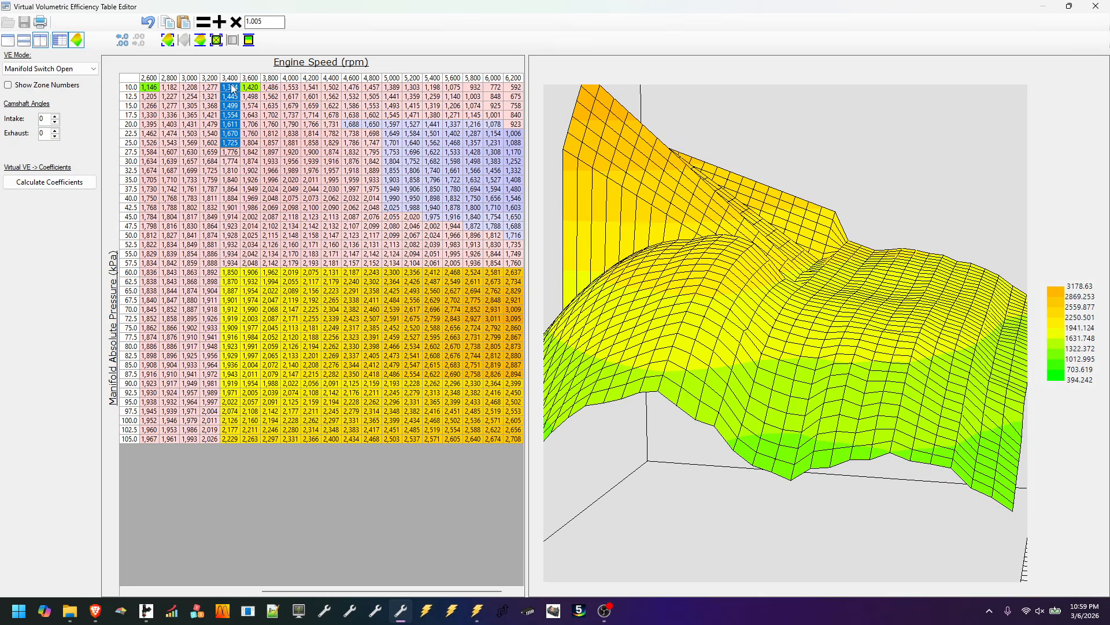
pyautogui.click(241, 21)
pyautogui.click(241, 21)
pyautogui.click(241, 21)
pyautogui.click(148, 23)
pyautogui.click(149, 23)
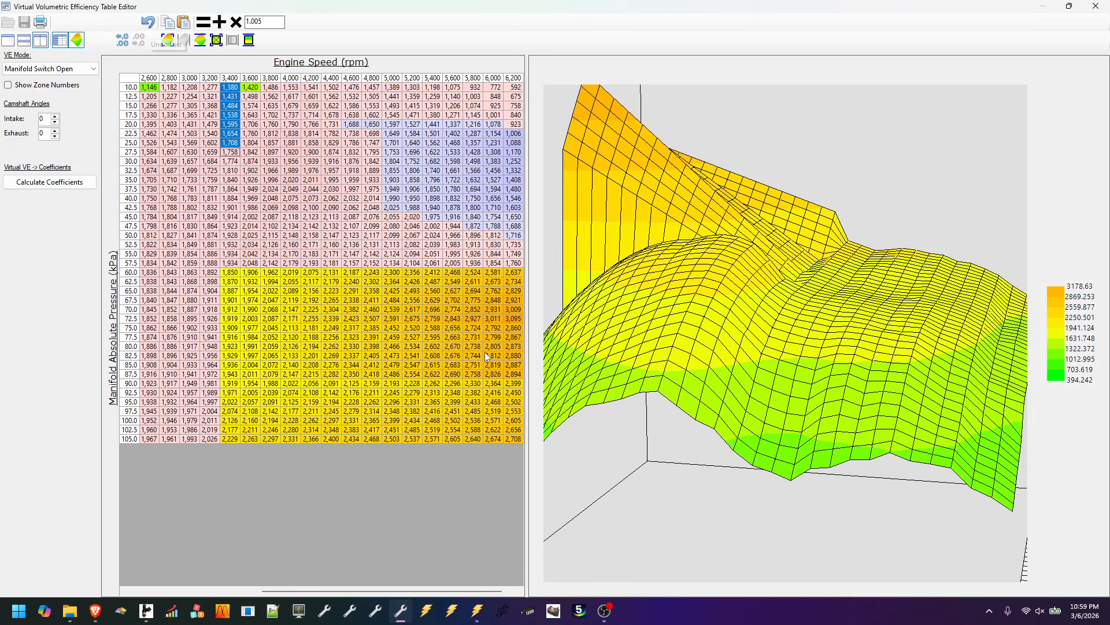
# Multiply the 2,600 rpm cells from 10 to 27.5 kPa by 1.005 three times so they run from 1,163 to 1,608
pyautogui.click(271, 337)
pyautogui.click(812, 382)
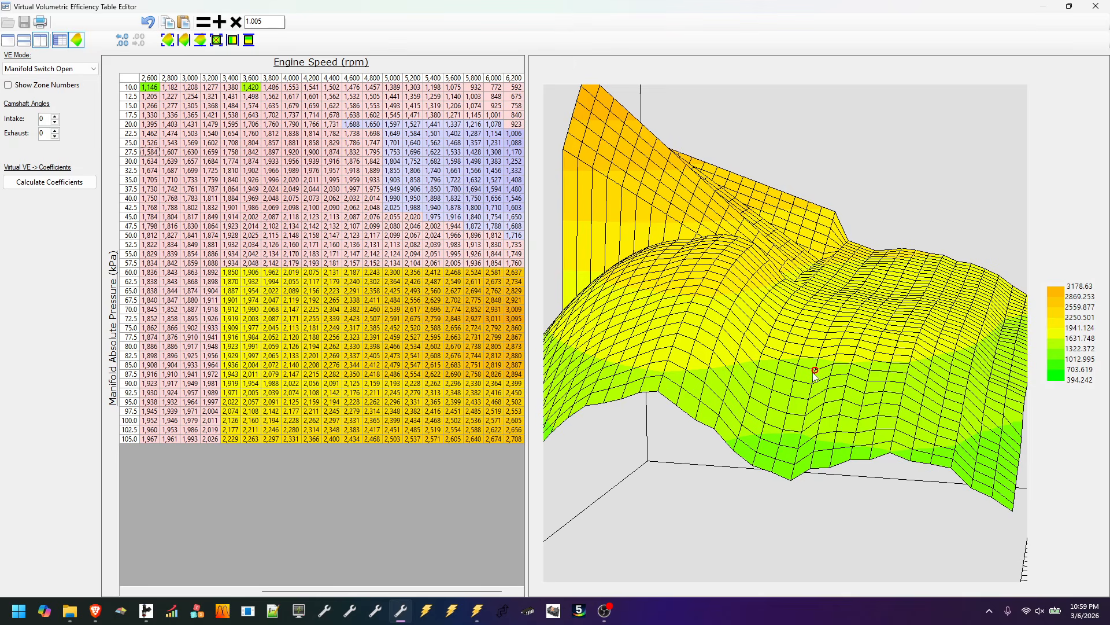
pyautogui.moveTo(152, 154); pyautogui.dragTo(150, 87)
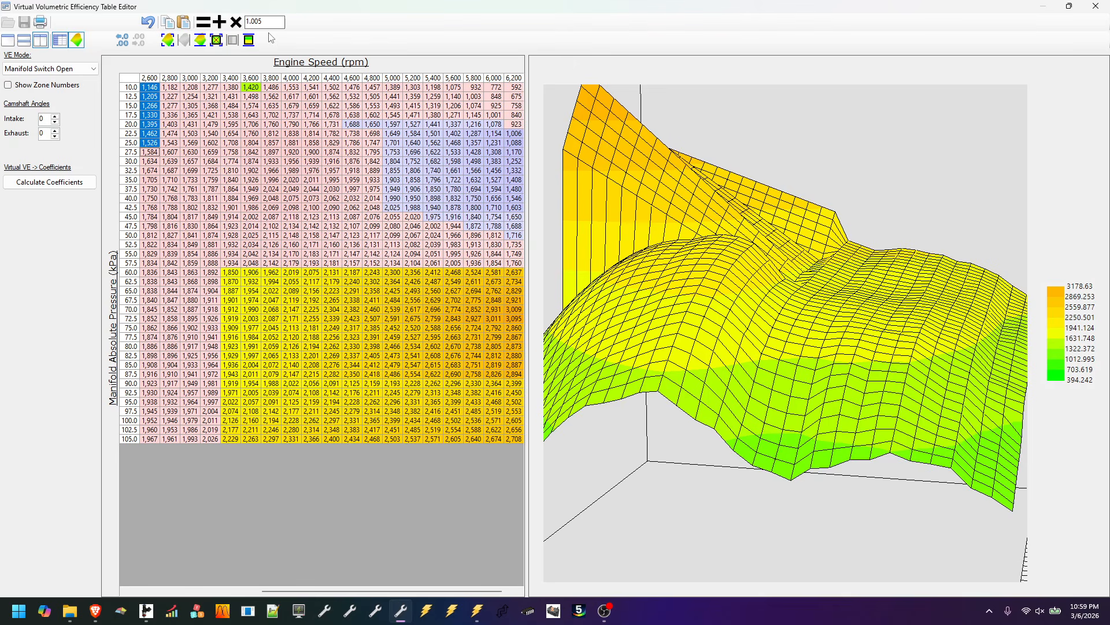
pyautogui.click(234, 23)
pyautogui.click(234, 24)
pyautogui.click(234, 24)
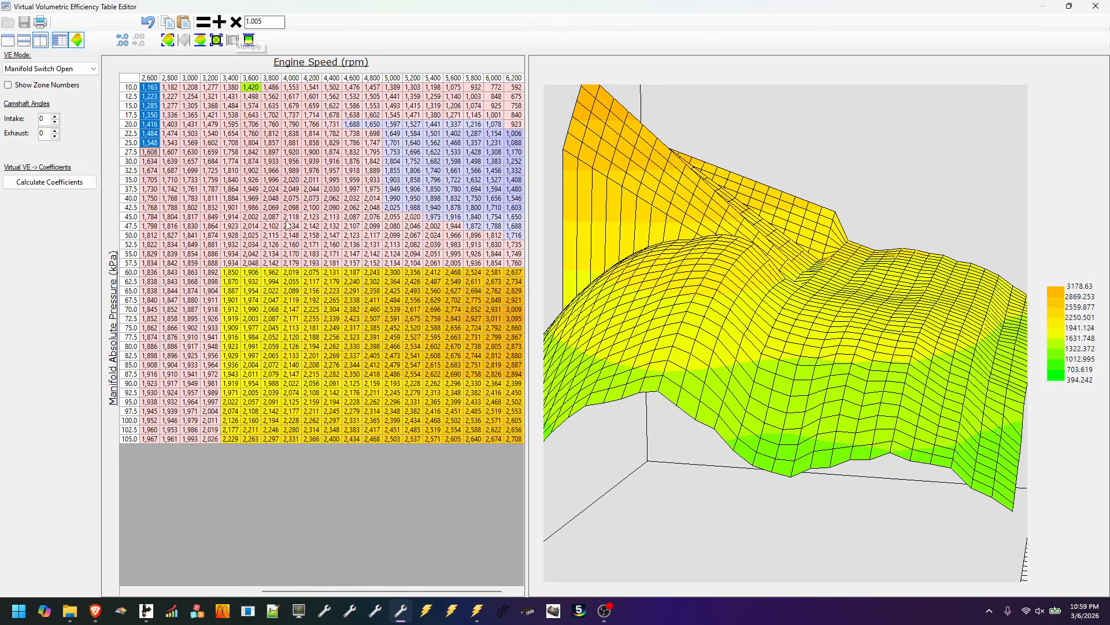
pyautogui.click(292, 225)
# Smooth the block from 1,000 to 3,200 rpm and 10 to 37.5 kPa horizontally and check the surface's low-pressure edge
pyautogui.moveTo(787, 379)
pyautogui.mouseDown()
pyautogui.moveTo(707, 399)
pyautogui.moveTo(703, 376)
pyautogui.moveTo(789, 363)
pyautogui.moveTo(779, 365)
pyautogui.moveTo(789, 377)
pyautogui.moveTo(807, 373)
pyautogui.mouseUp()
pyautogui.moveTo(666, 409); pyautogui.dragTo(758, 378)
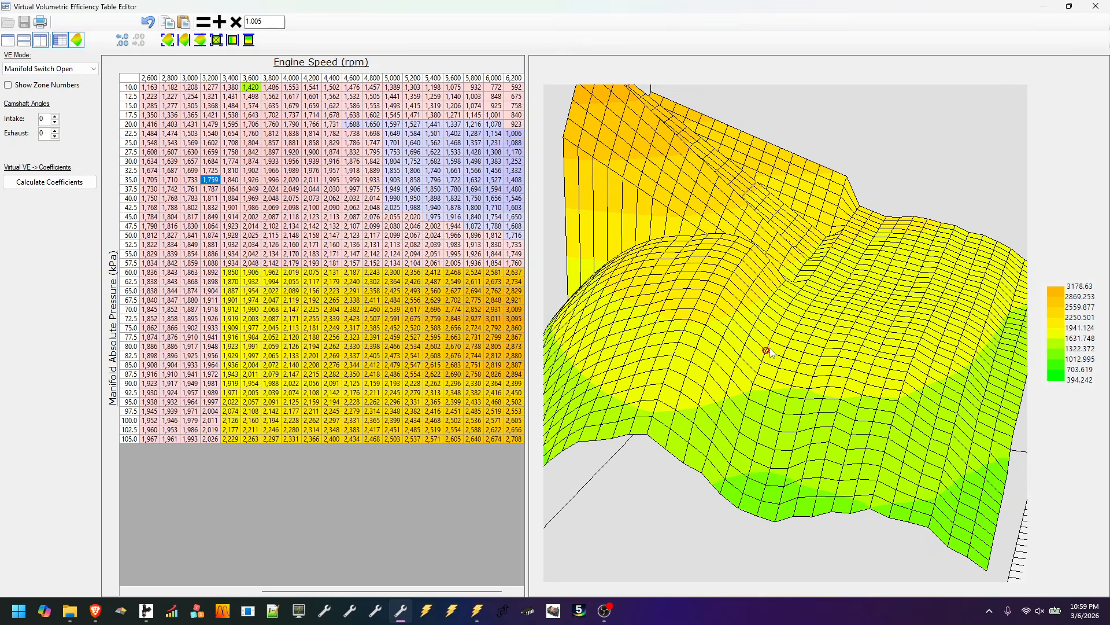
pyautogui.moveTo(214, 191); pyautogui.dragTo(221, 95)
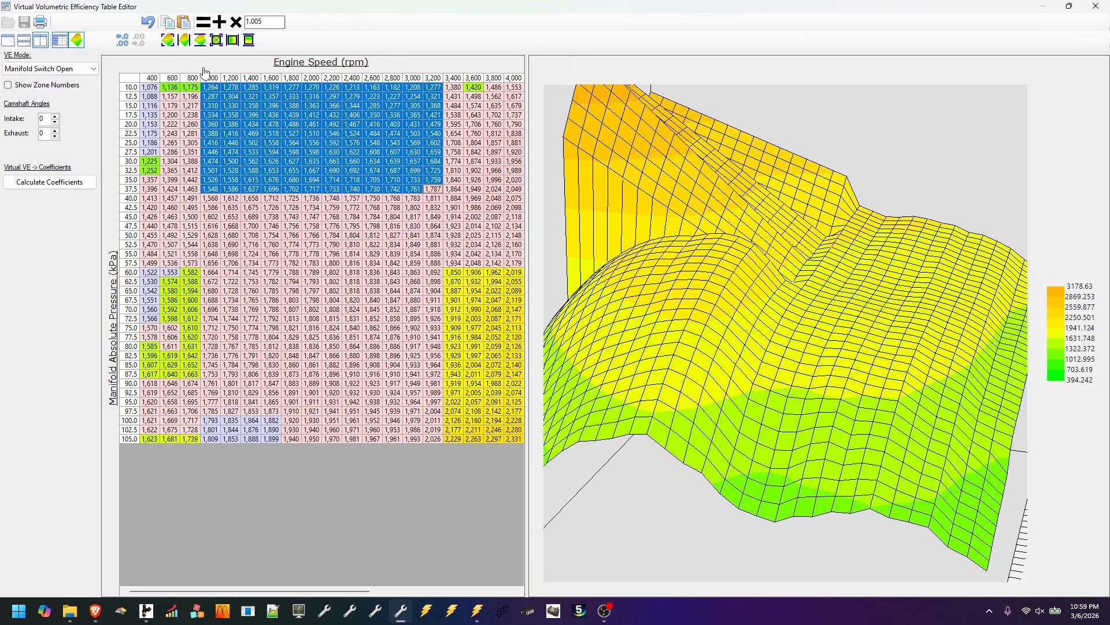
pyautogui.click(184, 40)
pyautogui.moveTo(833, 390); pyautogui.dragTo(697, 391)
pyautogui.moveTo(630, 475); pyautogui.dragTo(748, 452)
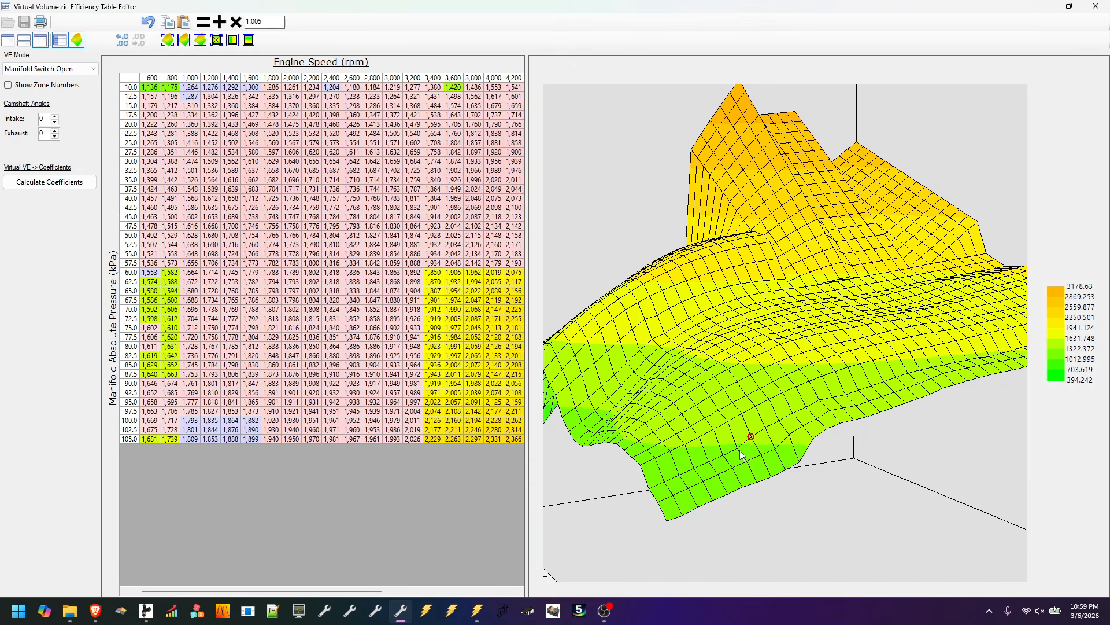
# Switch to VCM Scanner and check which 400 and 600 rpm cells have data in the VVE CL STFT Only graph
pyautogui.click(477, 611)
pyautogui.click(511, 324)
pyautogui.moveTo(480, 301); pyautogui.dragTo(407, 282)
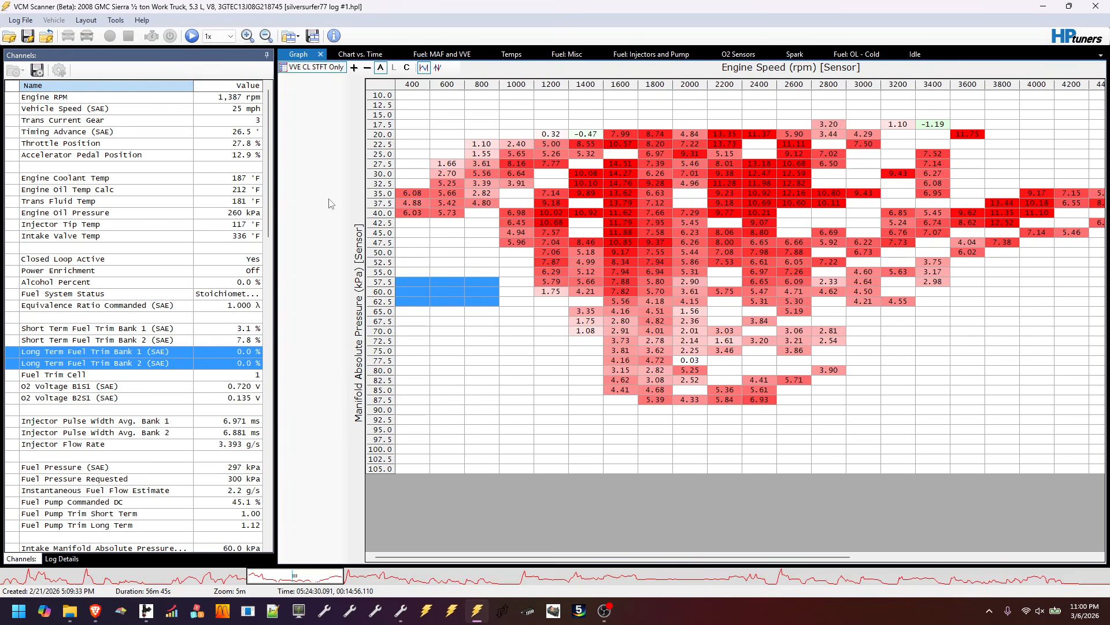
pyautogui.moveTo(421, 199); pyautogui.dragTo(421, 225)
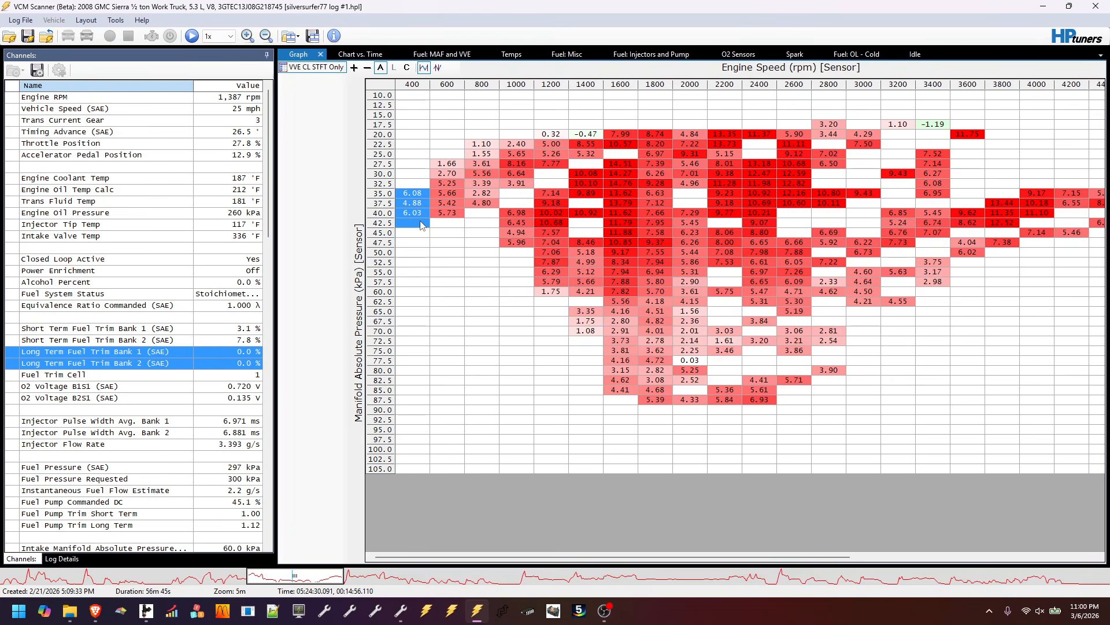
pyautogui.click(447, 156)
pyautogui.moveTo(447, 156); pyautogui.dragTo(397, 70)
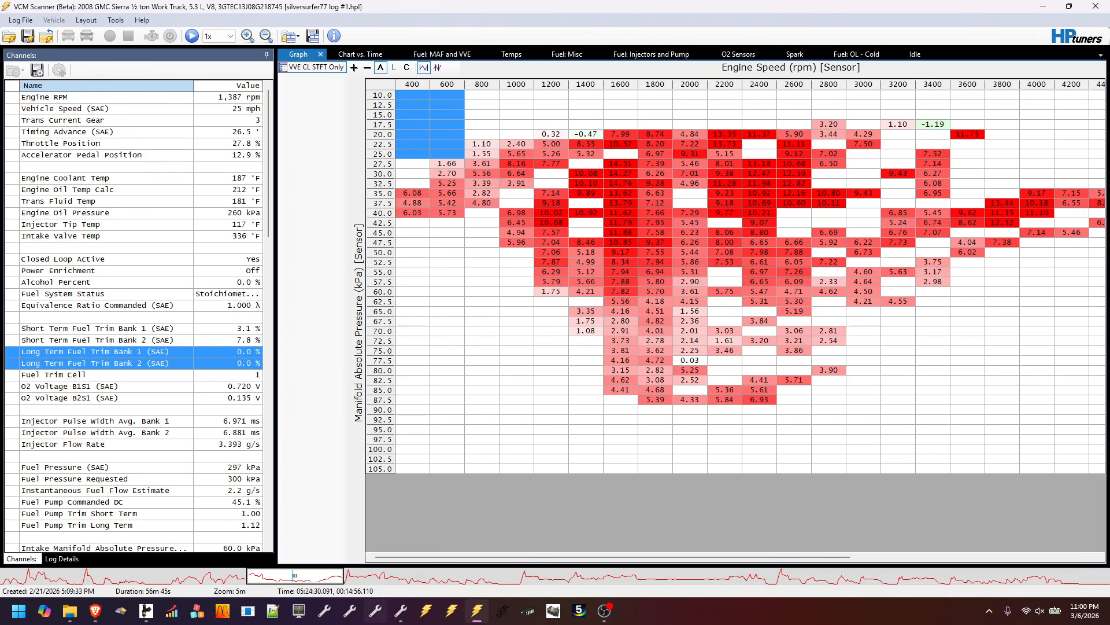
pyautogui.click(402, 614)
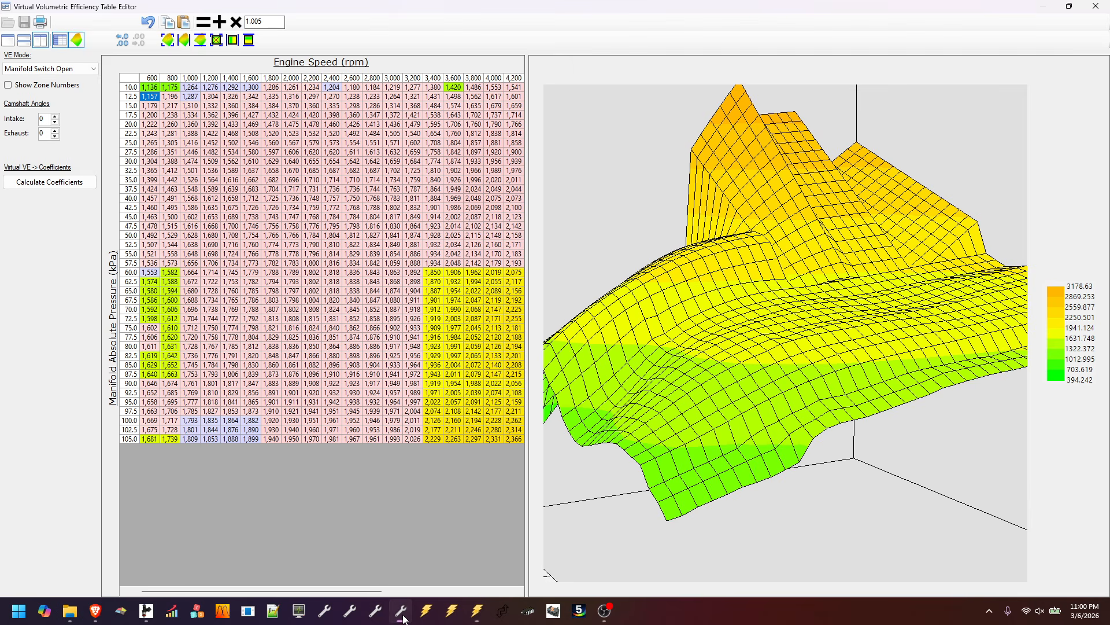
# Multiply the 800 rpm cells from 10 to 25 kPa by 1.005 twice so they run from 1,186 to 1,332
pyautogui.moveTo(151, 87); pyautogui.dragTo(141, 144)
pyautogui.moveTo(731, 470); pyautogui.dragTo(723, 469)
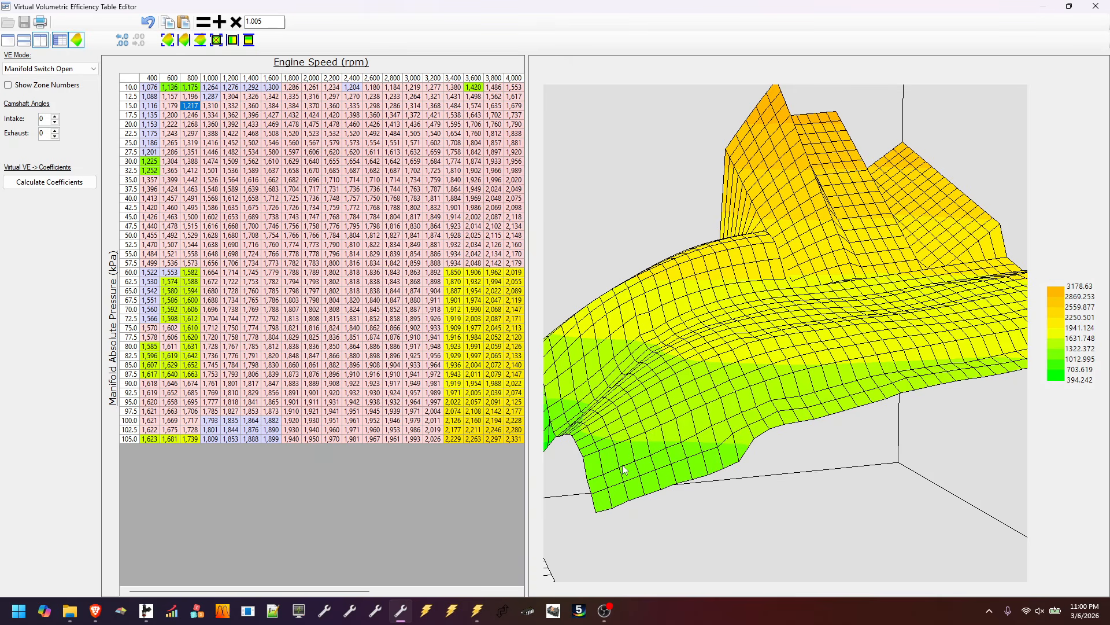
pyautogui.moveTo(611, 476); pyautogui.dragTo(716, 459)
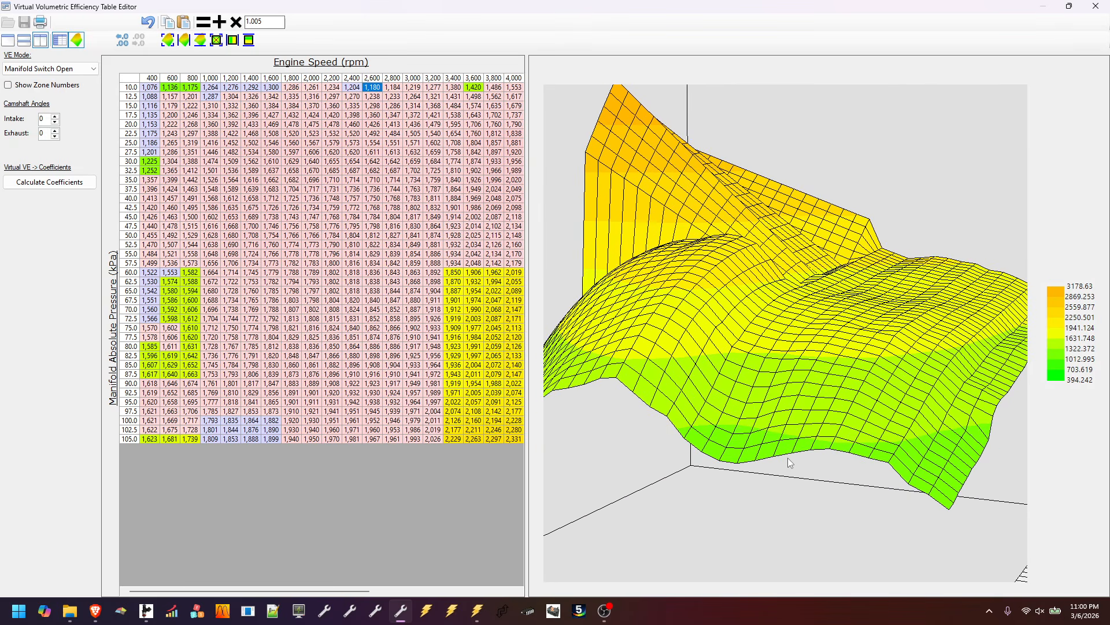
pyautogui.moveTo(942, 428); pyautogui.dragTo(845, 453)
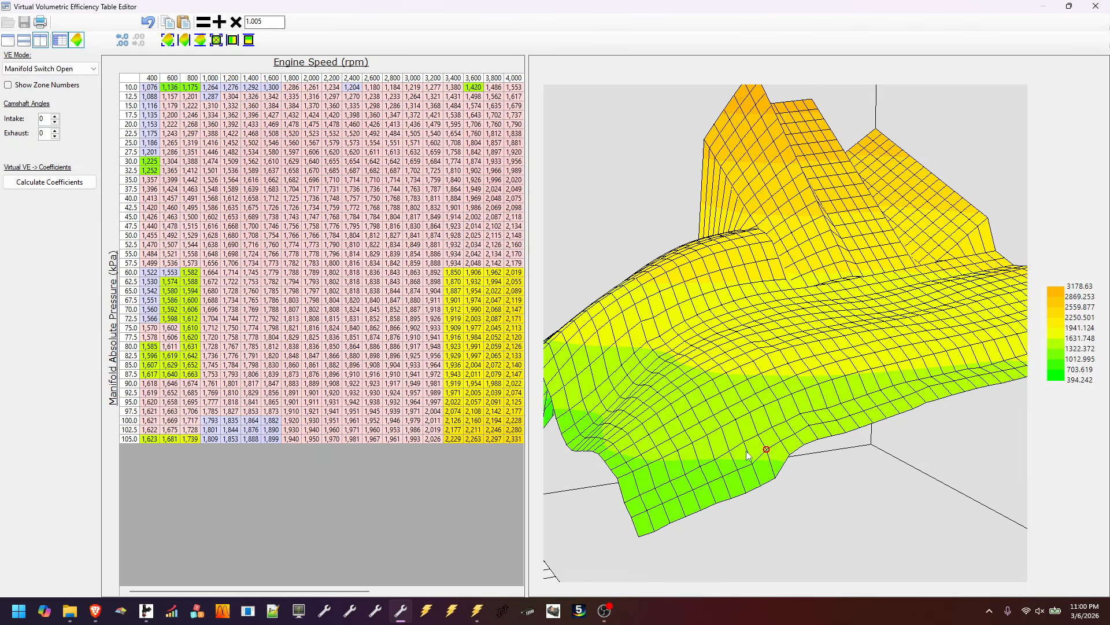
pyautogui.moveTo(190, 143); pyautogui.dragTo(190, 86)
pyautogui.click(236, 22)
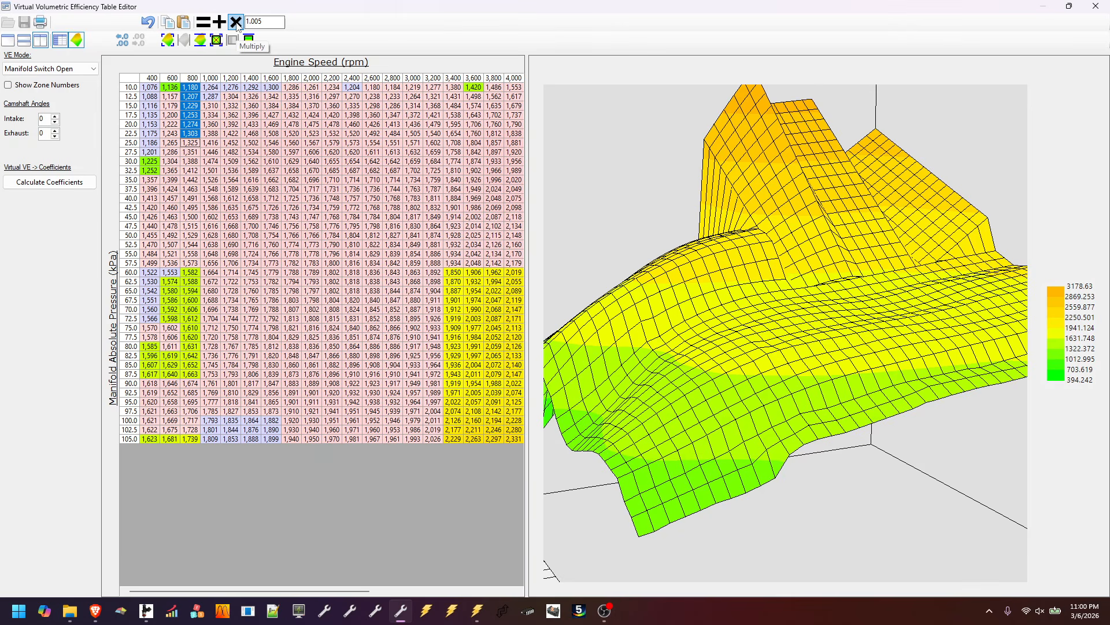
pyautogui.click(236, 23)
# Multiply the 600 rpm cells from 10 to 25 kPa by 1.005 once so they run from 1,142 to 1,271
pyautogui.moveTo(169, 142); pyautogui.dragTo(169, 87)
pyautogui.click(236, 22)
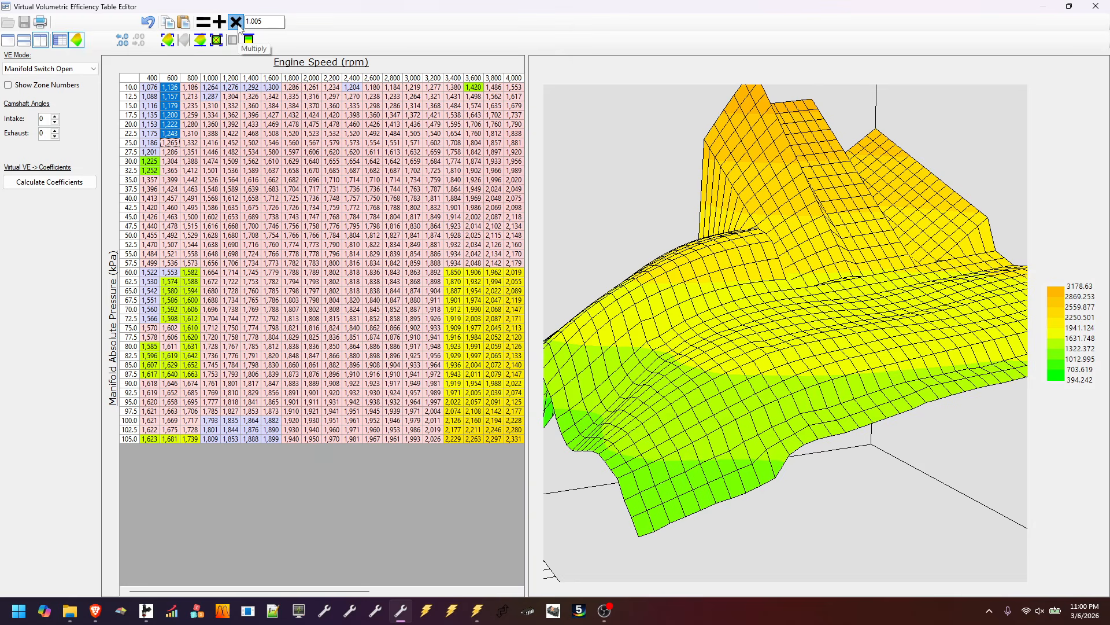
pyautogui.click(229, 275)
# Calculate the coefficients from the edited Manifold Switch Open table and inspect the low-rpm edge of the surface
pyautogui.moveTo(645, 386); pyautogui.dragTo(692, 382)
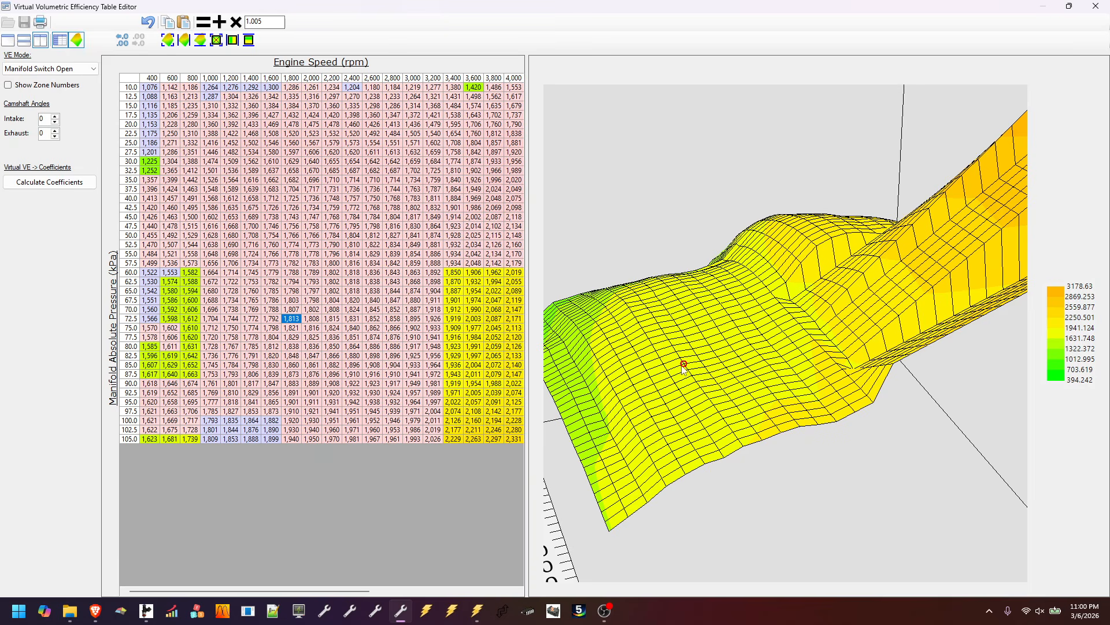
pyautogui.click(64, 183)
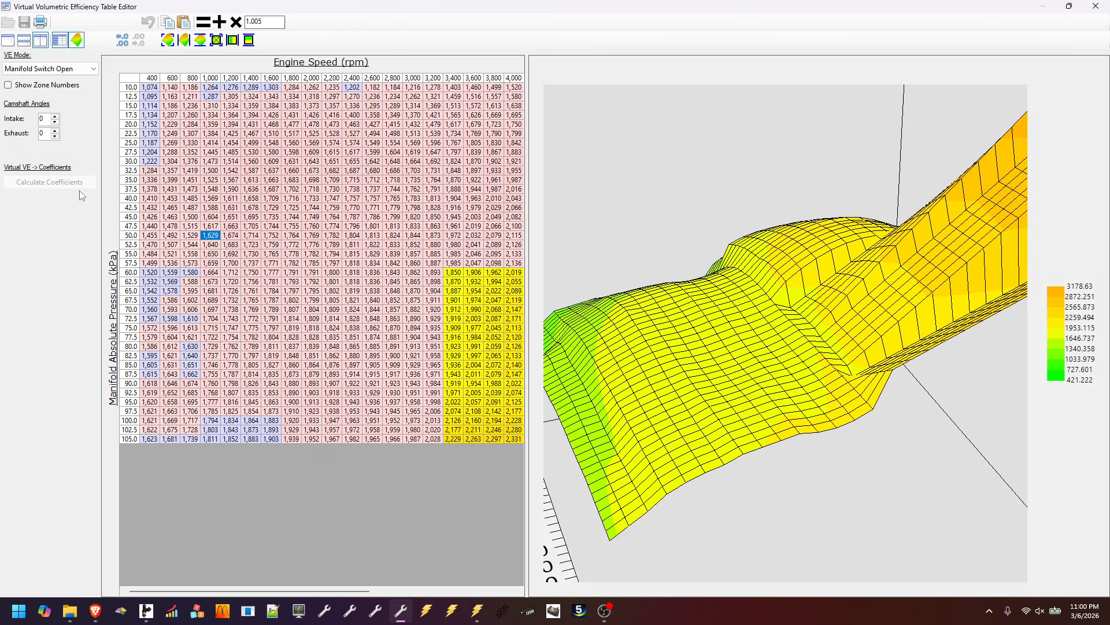
pyautogui.moveTo(560, 320); pyautogui.dragTo(744, 382)
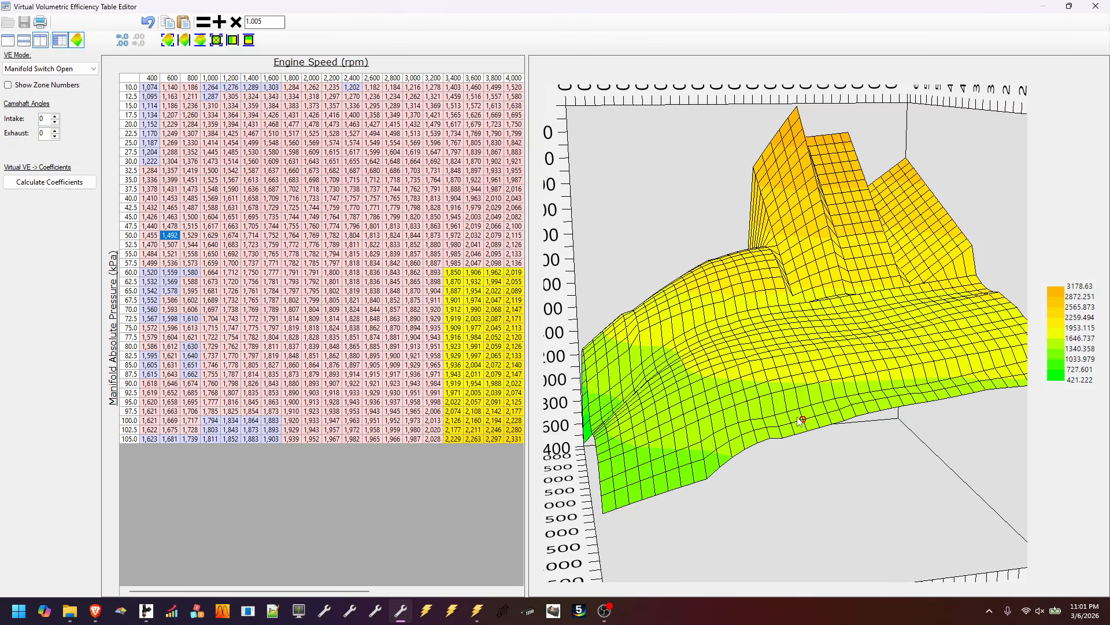
# Switch to VCM Scanner and compare the logged and empty fuel-trim cells from 400 to 800 rpm up to 72.5 kPa
pyautogui.click(477, 610)
pyautogui.click(470, 111)
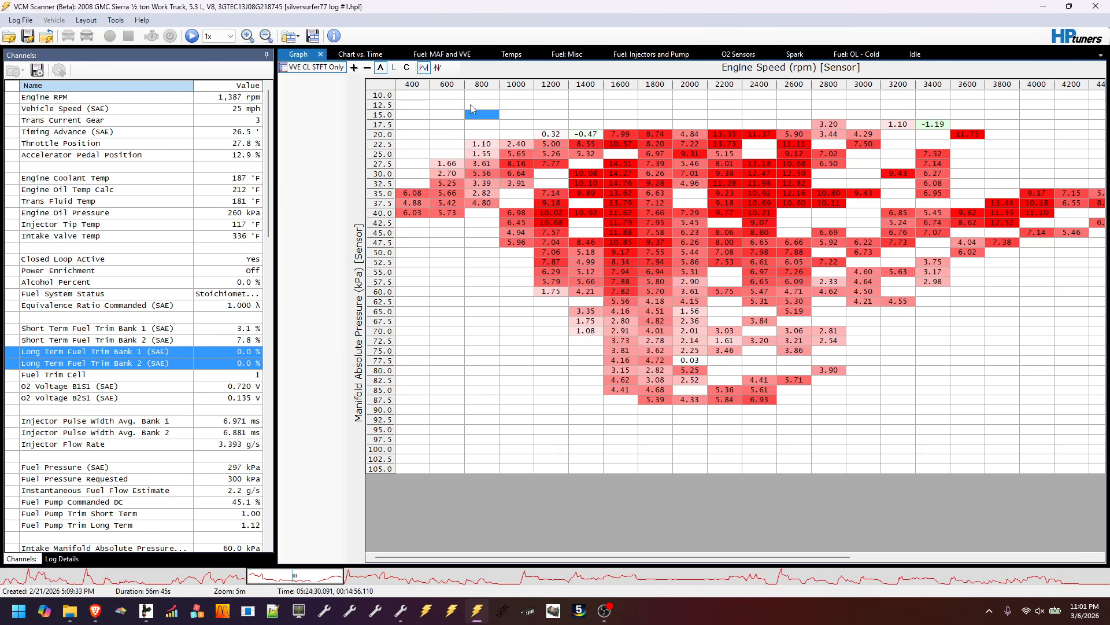
pyautogui.moveTo(478, 98); pyautogui.dragTo(397, 256)
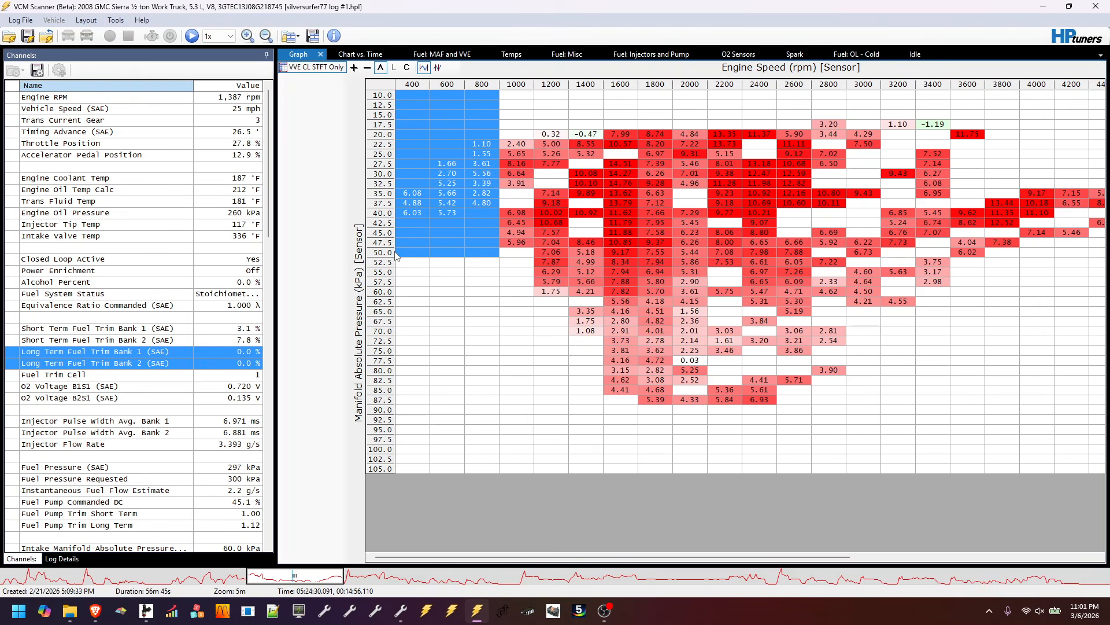
pyautogui.moveTo(481, 253); pyautogui.dragTo(407, 342)
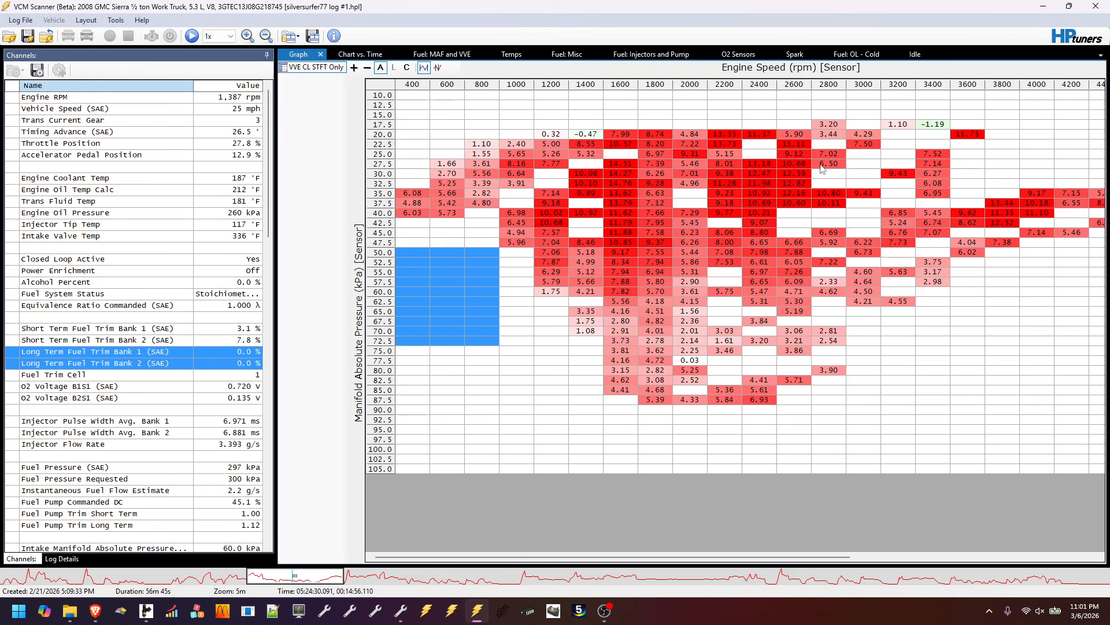
pyautogui.click(1043, 7)
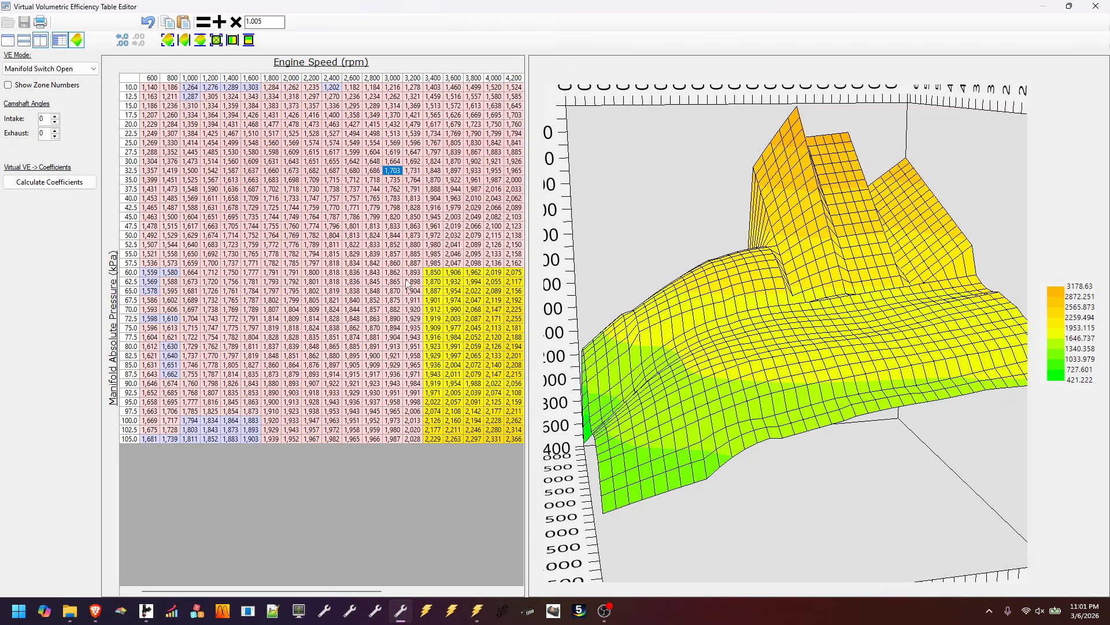
# Interpolate the 400 to 800 rpm cells between vertical bounds from 37.5 to 60 kPa and recalculate the coefficients
pyautogui.click(139, 192)
pyautogui.moveTo(147, 195); pyautogui.dragTo(193, 273)
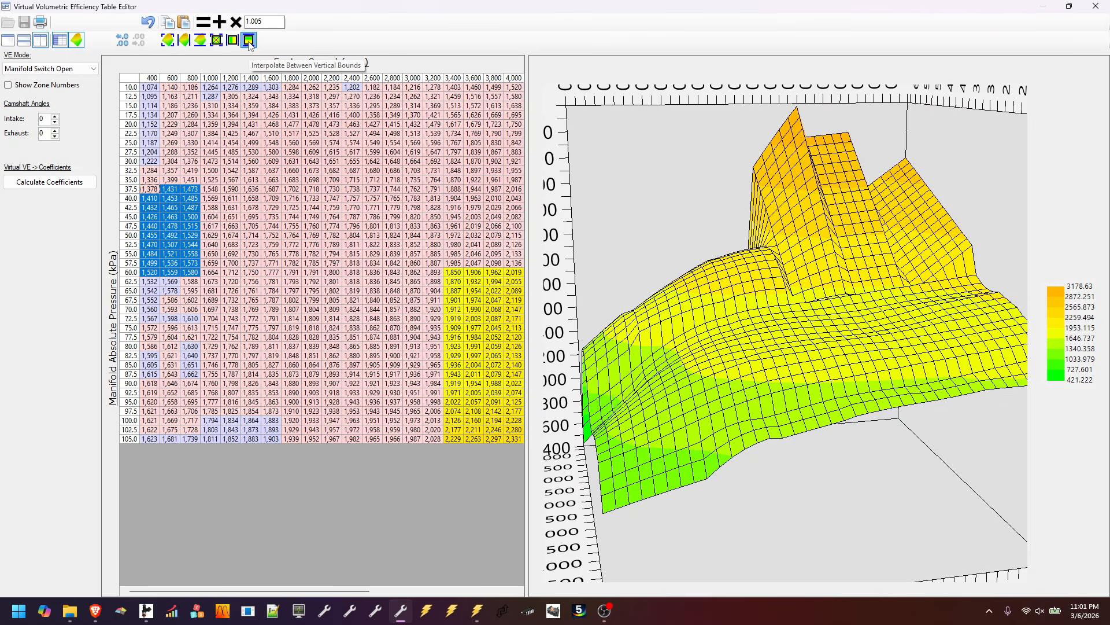
pyautogui.click(249, 40)
pyautogui.click(65, 183)
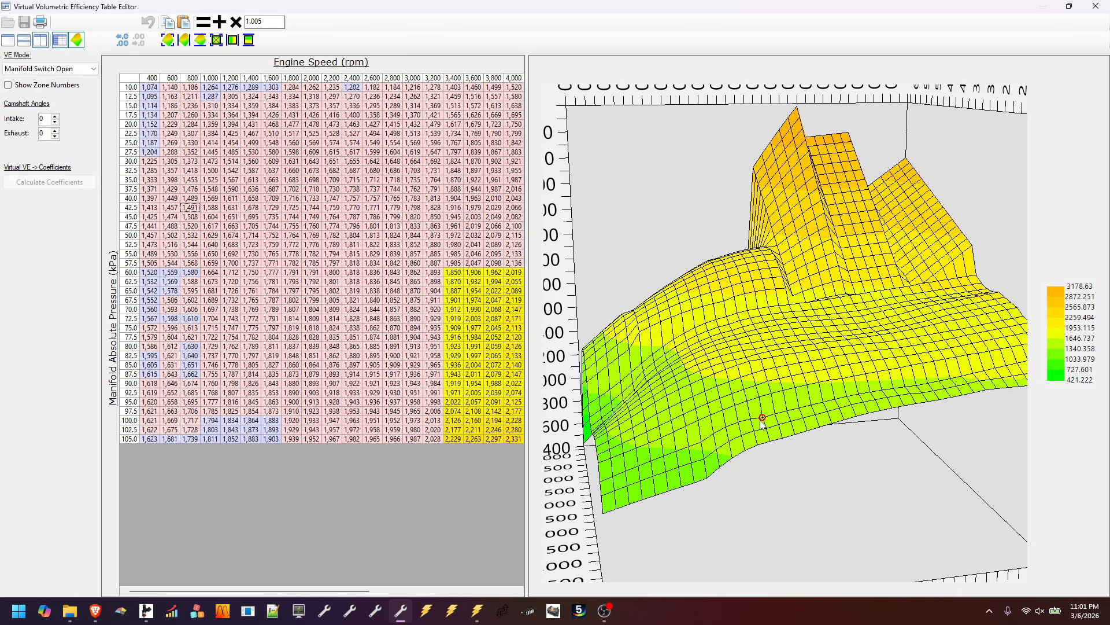
pyautogui.moveTo(769, 425)
pyautogui.mouseDown()
pyautogui.moveTo(785, 397)
pyautogui.moveTo(885, 386)
pyautogui.moveTo(854, 399)
pyautogui.moveTo(861, 404)
pyautogui.moveTo(810, 398)
pyautogui.moveTo(772, 374)
pyautogui.moveTo(633, 360)
pyautogui.moveTo(710, 387)
pyautogui.mouseUp()
pyautogui.click(780, 388)
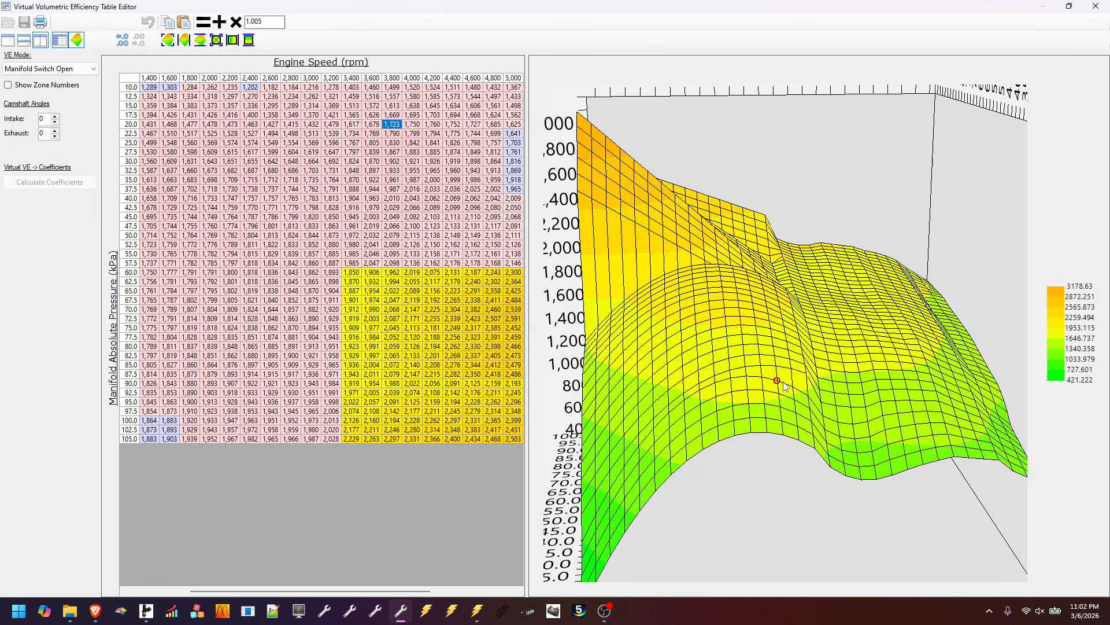
# Copy the 57.5 kPa cells from 3,400 to 6,400 rpm onto the 105 kPa row
pyautogui.moveTo(787, 386); pyautogui.dragTo(656, 347)
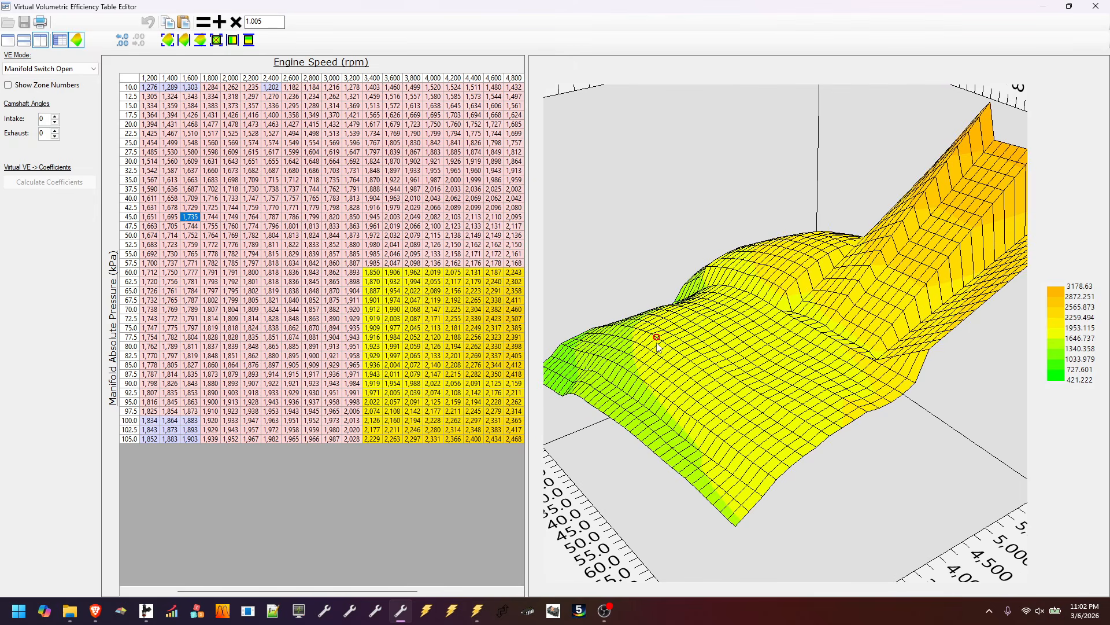
pyautogui.moveTo(802, 331); pyautogui.dragTo(785, 316)
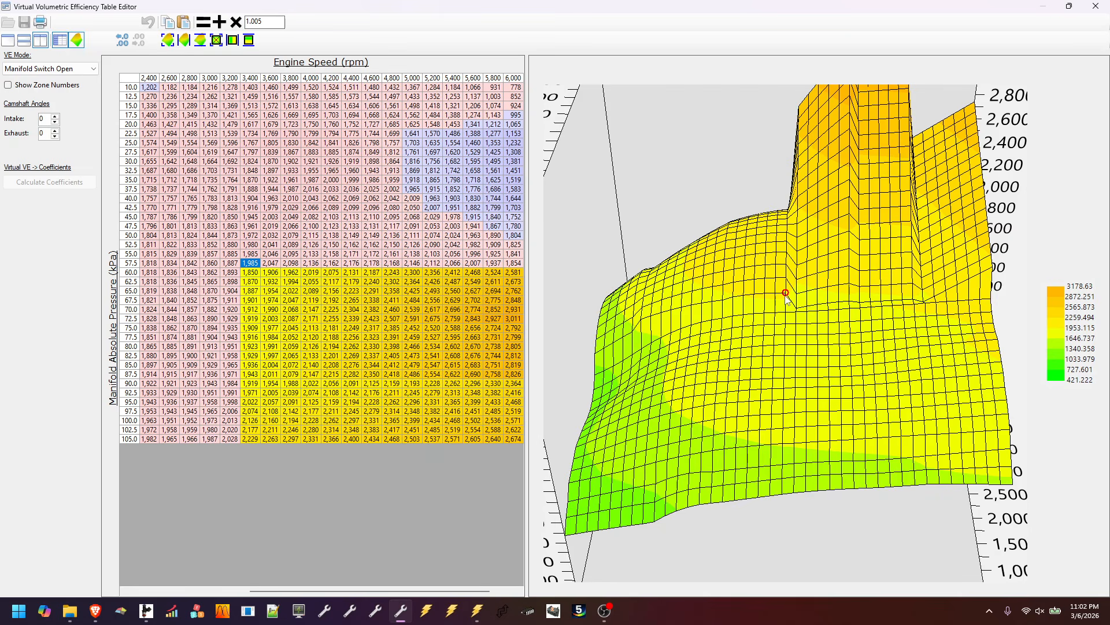
pyautogui.moveTo(250, 265); pyautogui.dragTo(631, 269)
pyautogui.hotkey('ctrl', 'c')
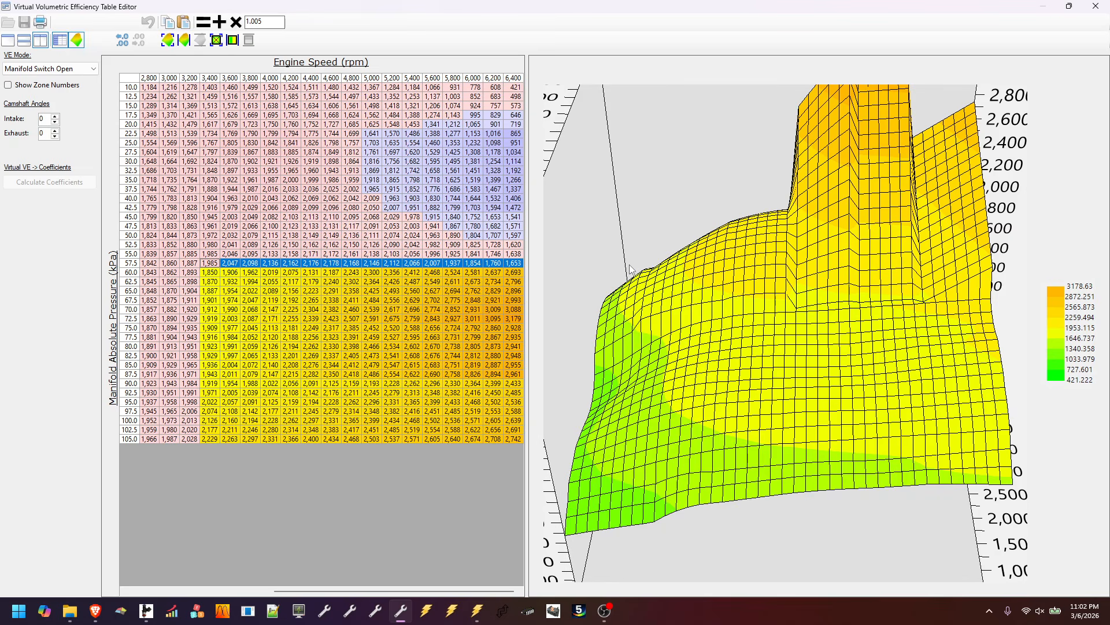
pyautogui.click(209, 439)
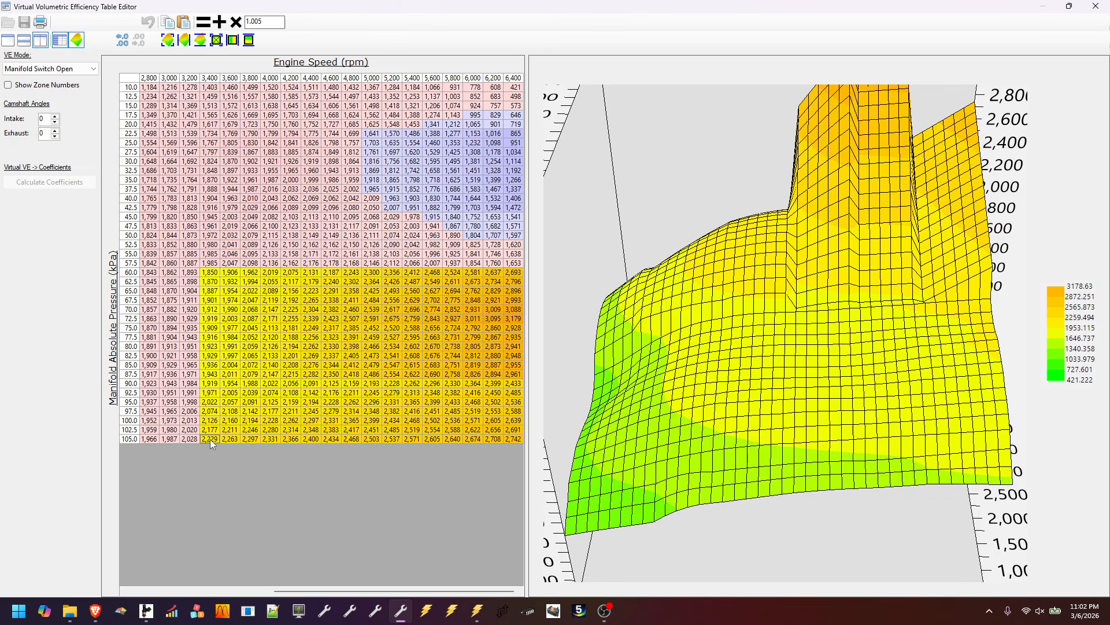
pyautogui.hotkey('ctrl', 'v')
# Multiply the 105 kPa cells from 3,400 to 6,400 rpm by 1.01 eight times
pyautogui.moveTo(945, 408); pyautogui.dragTo(840, 403)
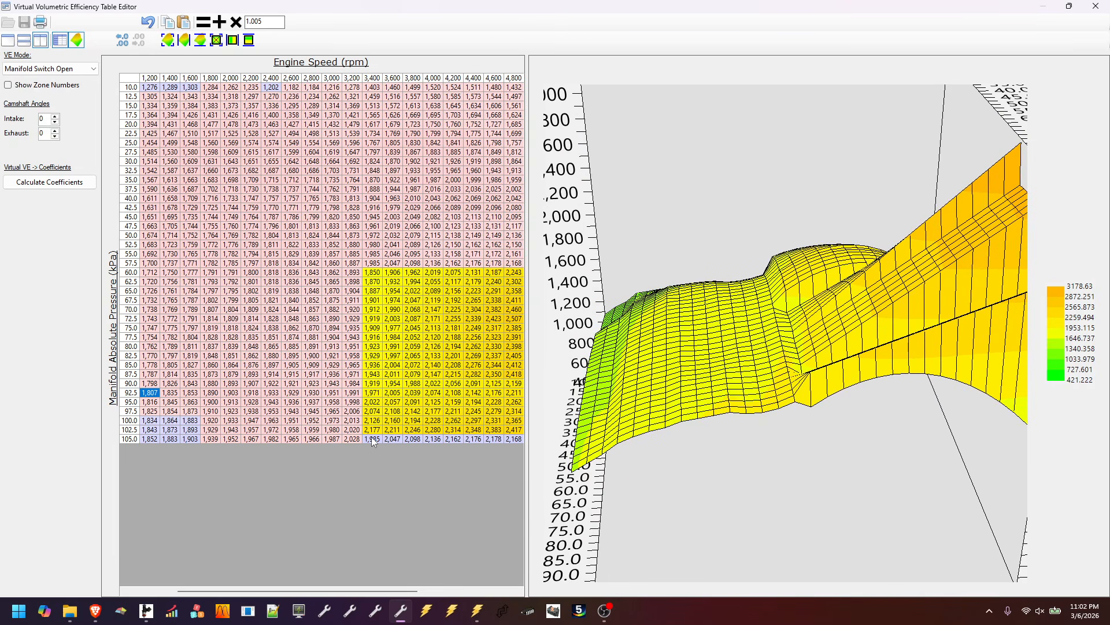
pyautogui.moveTo(373, 442); pyautogui.dragTo(617, 443)
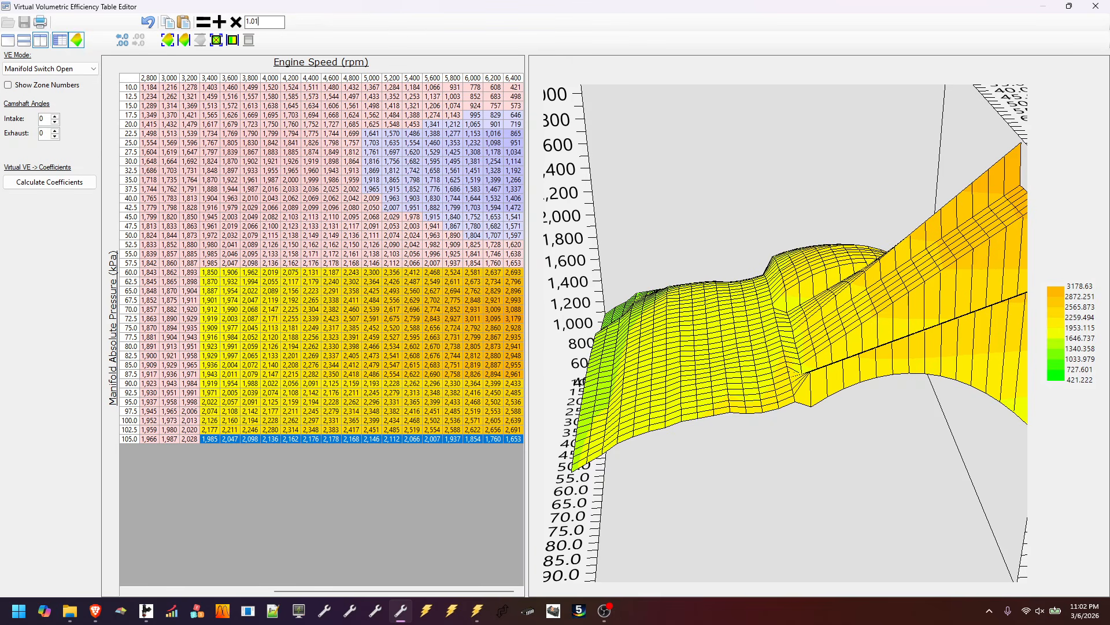
pyautogui.click(239, 24)
pyautogui.click(239, 24)
pyautogui.click(239, 24)
pyautogui.click(239, 24)
pyautogui.click(239, 24)
pyautogui.click(239, 24)
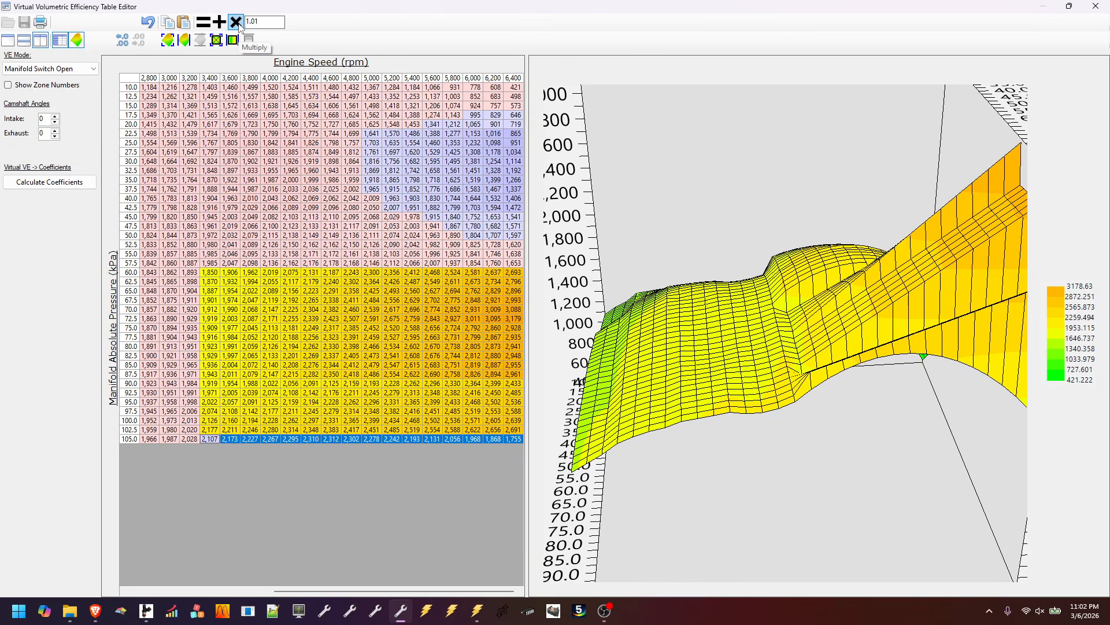
pyautogui.click(239, 24)
pyautogui.click(239, 24)
pyautogui.click(347, 214)
# Multiply the 105 kPa cells from 4,800 to 6,400 rpm by 1.01 twice
pyautogui.moveTo(853, 394); pyautogui.dragTo(775, 393)
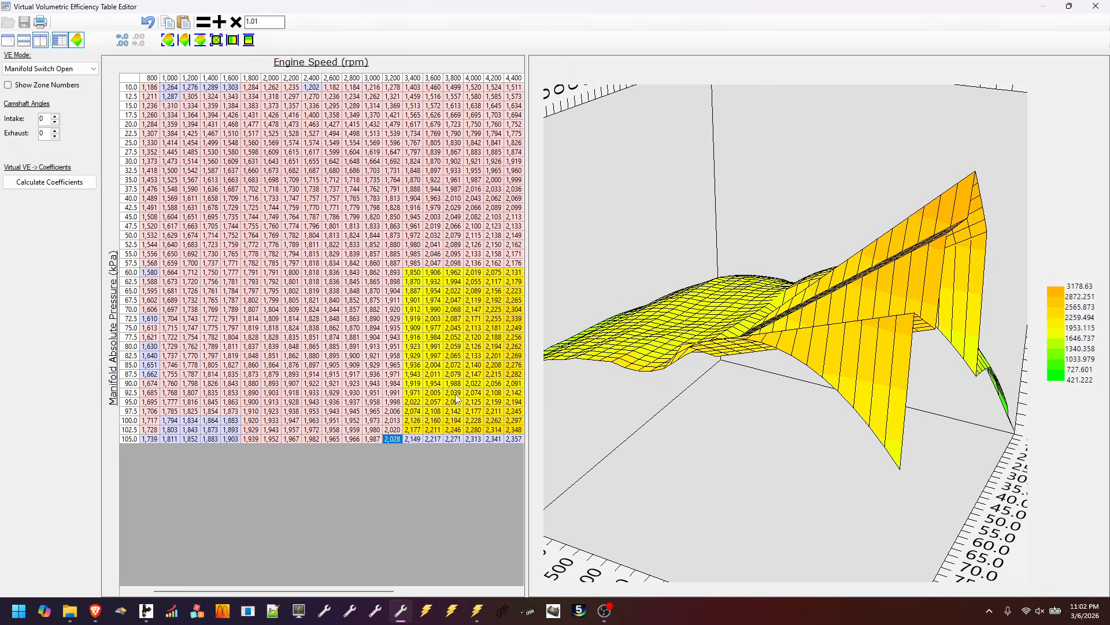
pyautogui.moveTo(447, 433); pyautogui.dragTo(667, 448)
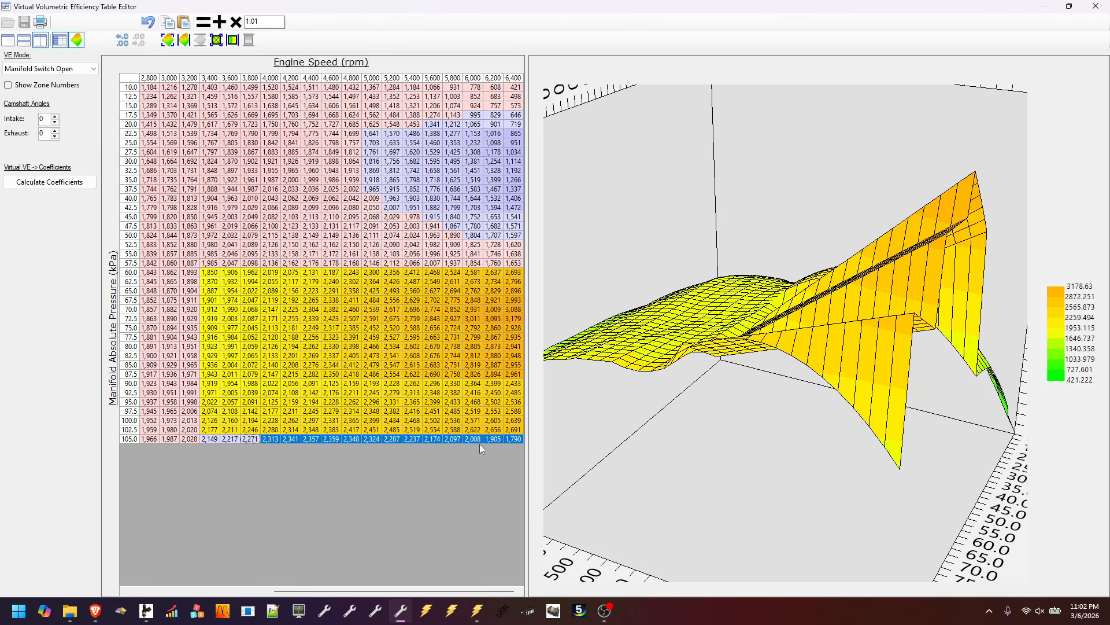
pyautogui.moveTo(732, 389); pyautogui.dragTo(742, 362)
pyautogui.click(433, 407)
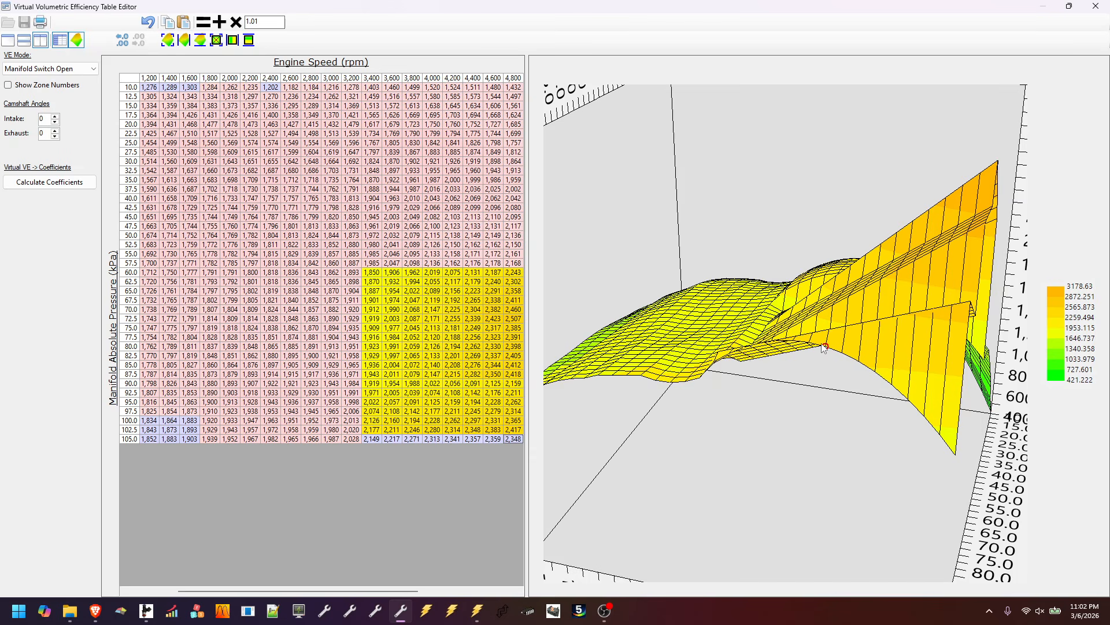
pyautogui.moveTo(526, 439); pyautogui.dragTo(604, 443)
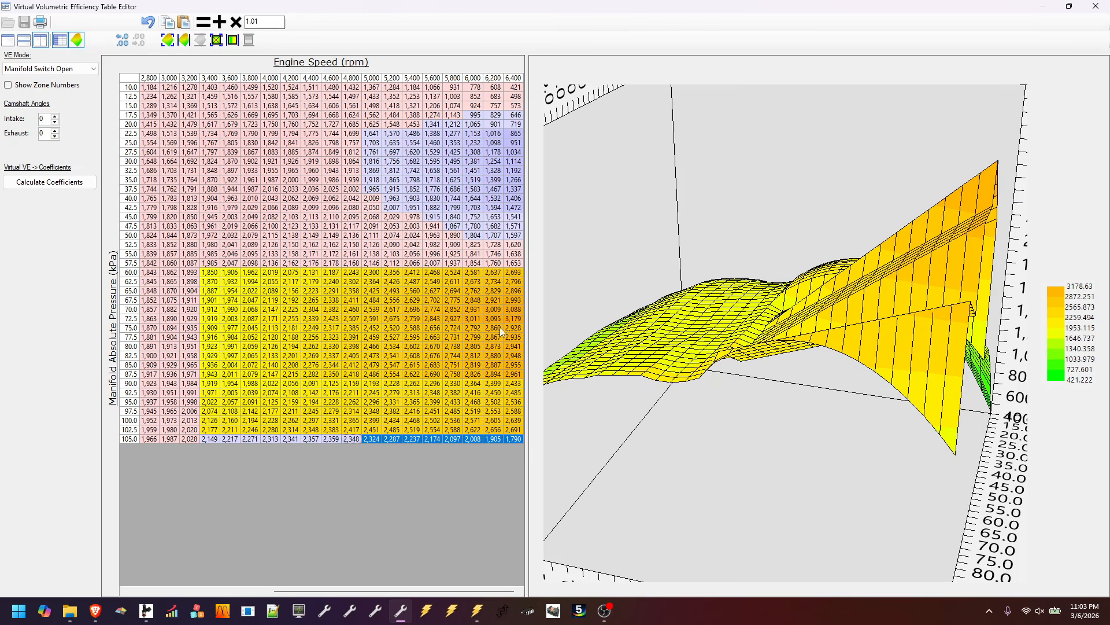
pyautogui.click(236, 22)
pyautogui.click(235, 22)
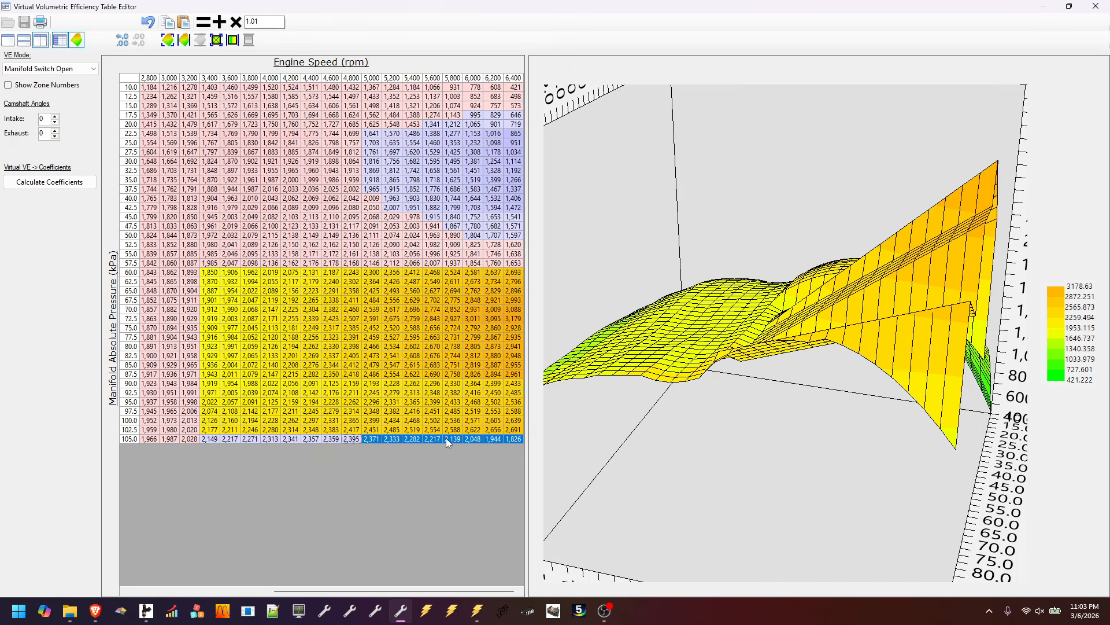
# Multiply the 105 kPa cells from 5,800 to 6,400 rpm by 1.01 seven times
pyautogui.moveTo(447, 439); pyautogui.dragTo(541, 442)
pyautogui.click(237, 22)
pyautogui.click(237, 23)
pyautogui.click(237, 23)
pyautogui.click(236, 23)
pyautogui.click(237, 23)
pyautogui.click(243, 25)
pyautogui.click(243, 25)
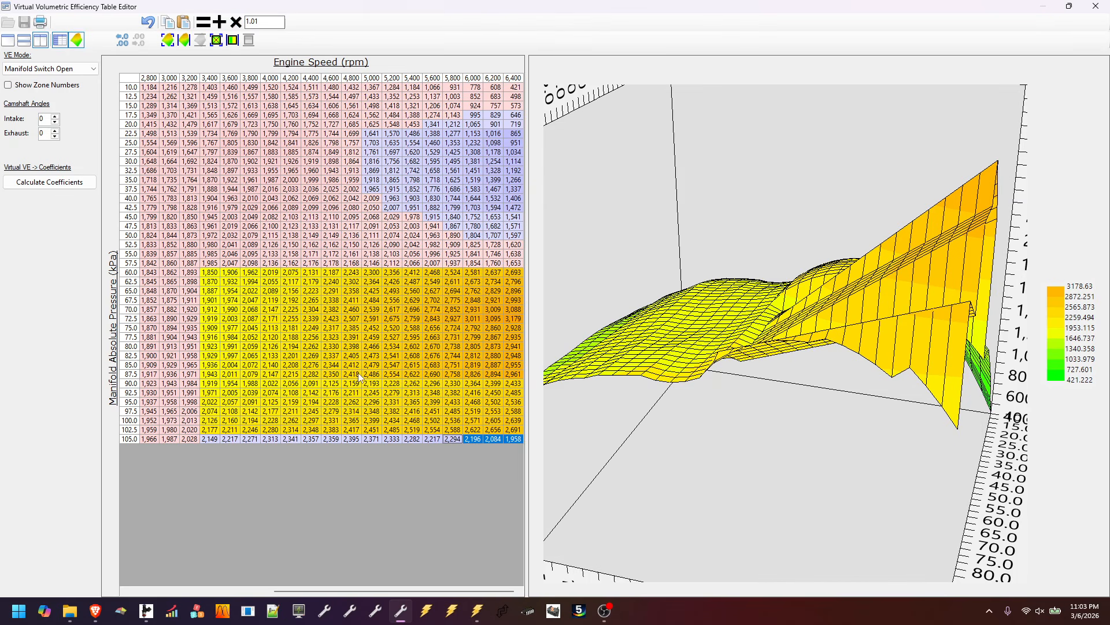
# Smooth the 105 kPa cells from 3,400 to 6,400 rpm between horizontal bounds
pyautogui.moveTo(203, 438); pyautogui.dragTo(641, 430)
pyautogui.click(269, 318)
pyautogui.moveTo(221, 438); pyautogui.dragTo(558, 446)
pyautogui.click(184, 39)
pyautogui.click(184, 40)
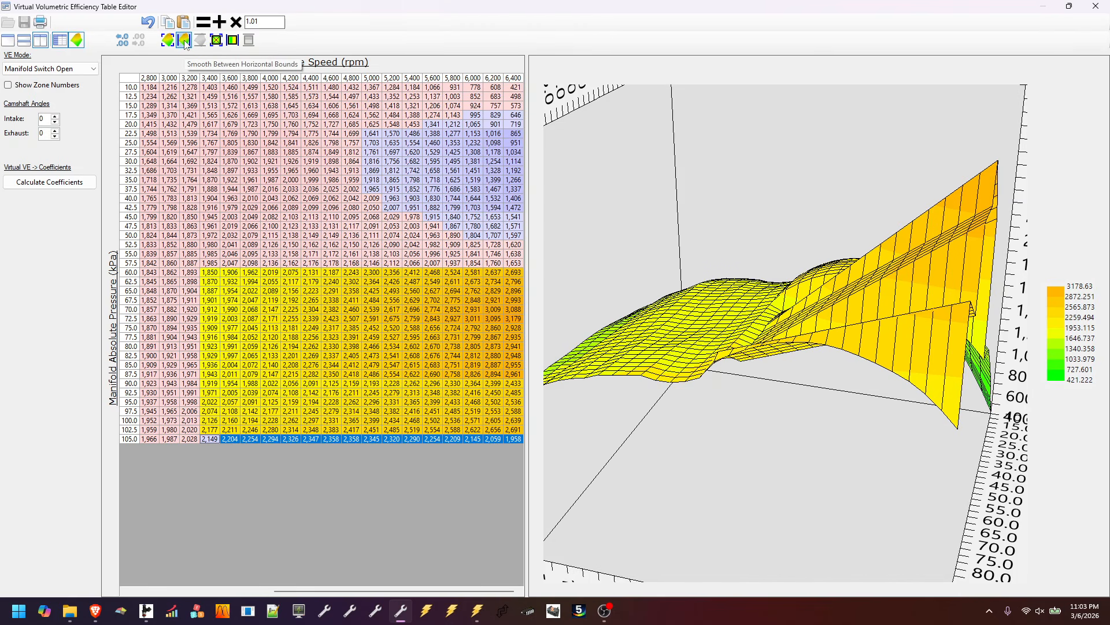
# Interpolate the 3,400 to 6,400 rpm cells between vertical bounds from 57.5 to 105 kPa and calculate the coefficients
pyautogui.moveTo(908, 255); pyautogui.dragTo(768, 258)
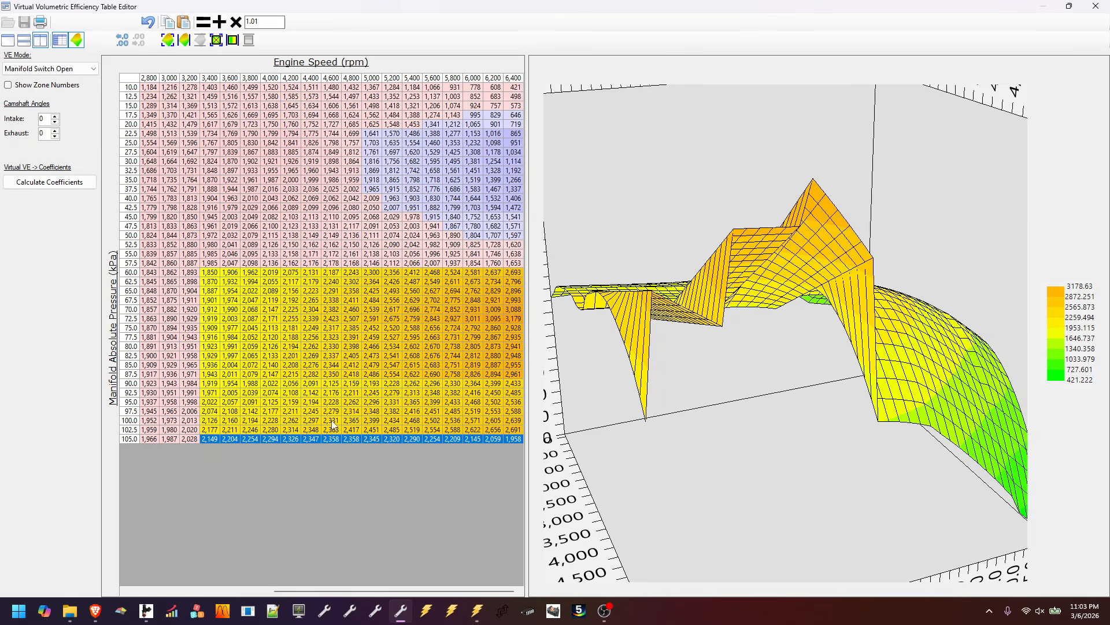
pyautogui.moveTo(209, 439); pyautogui.dragTo(955, 255)
pyautogui.click(248, 40)
pyautogui.moveTo(653, 247); pyautogui.dragTo(572, 257)
pyautogui.click(72, 182)
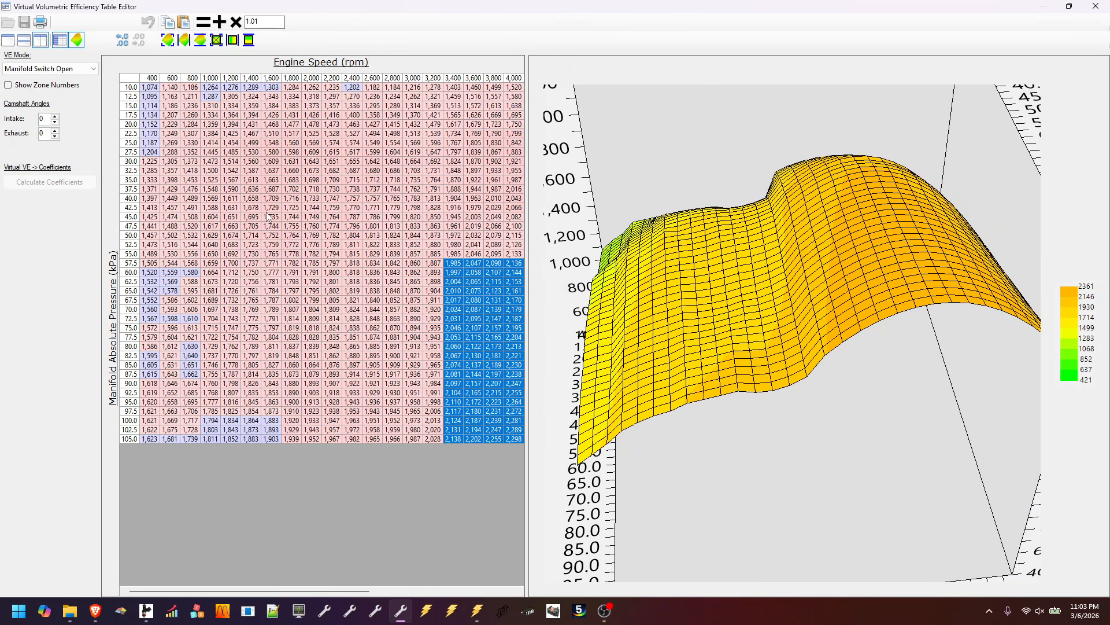
pyautogui.moveTo(674, 281); pyautogui.dragTo(835, 267)
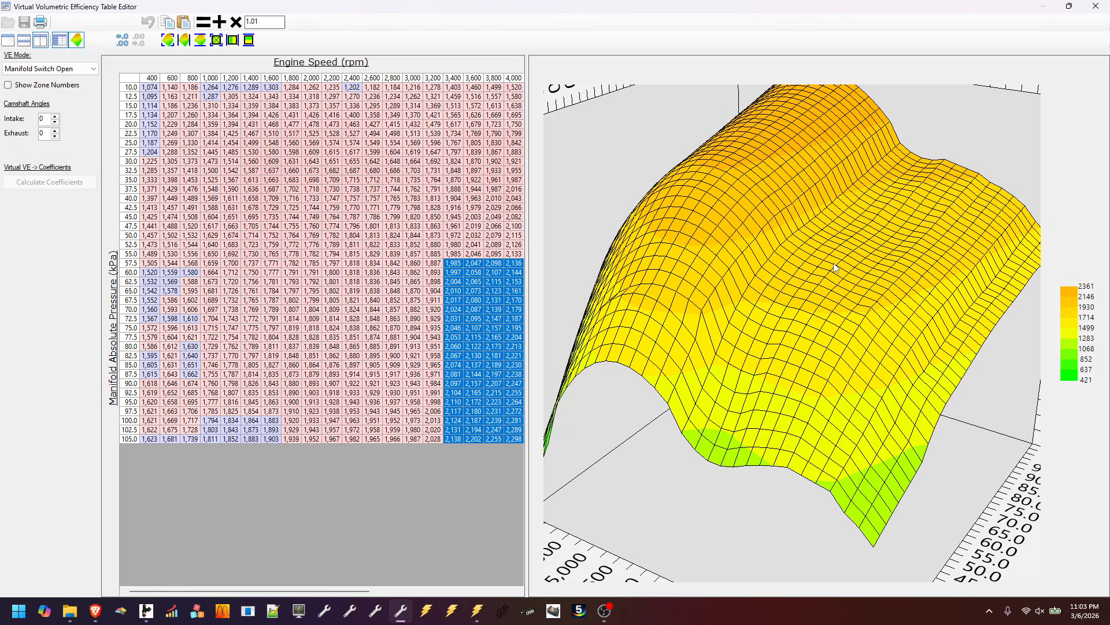
pyautogui.click(473, 312)
pyautogui.moveTo(818, 313); pyautogui.dragTo(717, 313)
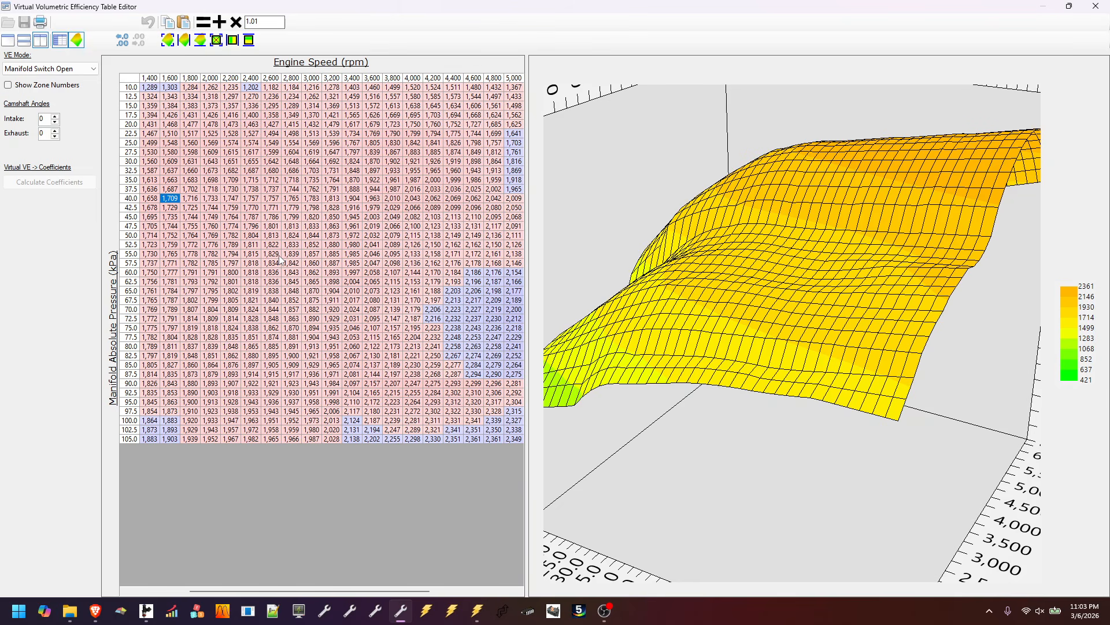
# Multiply the entire Manifold Switch Open table by 1.03 once and calculate its coefficients
pyautogui.moveTo(308, 174); pyautogui.dragTo(3, 47)
pyautogui.click(229, 157)
pyautogui.click(134, 86)
pyautogui.click(258, 22)
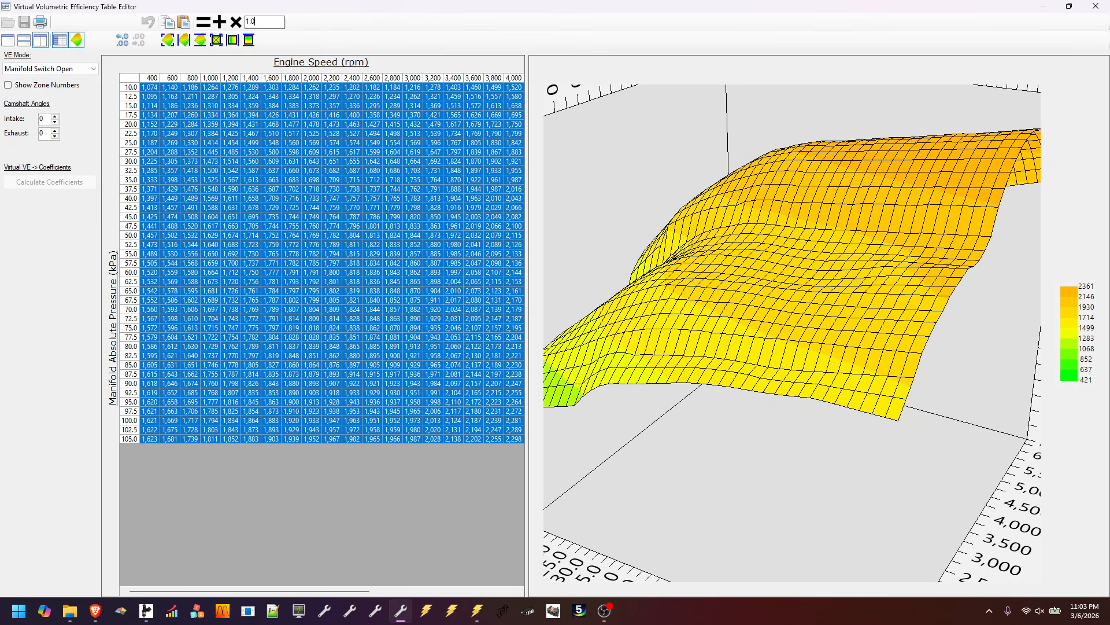
pyautogui.click(235, 22)
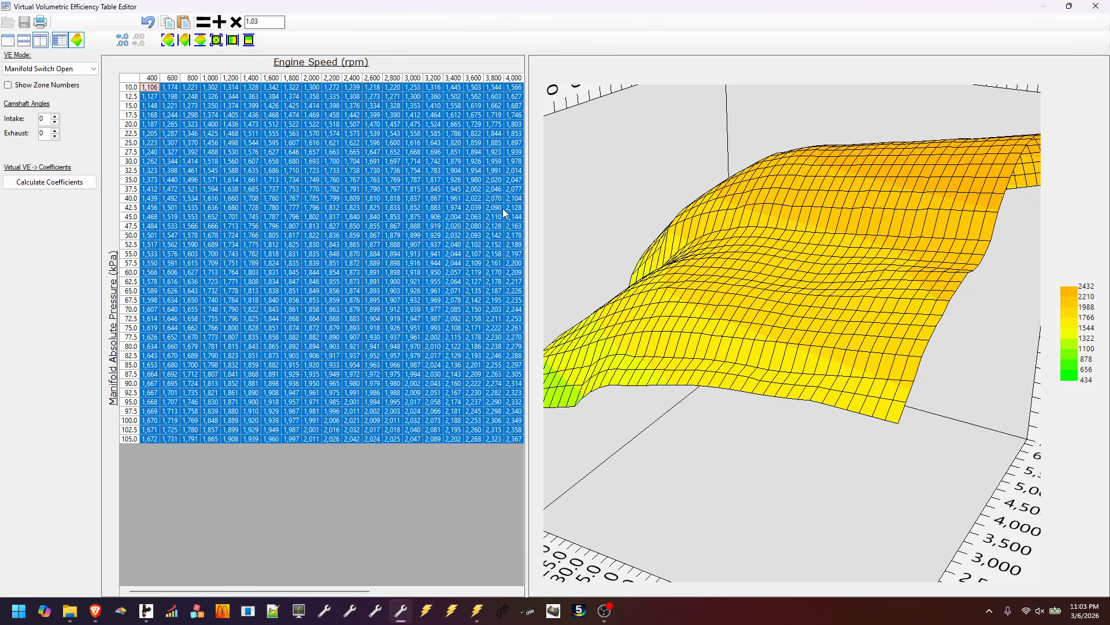
pyautogui.click(397, 263)
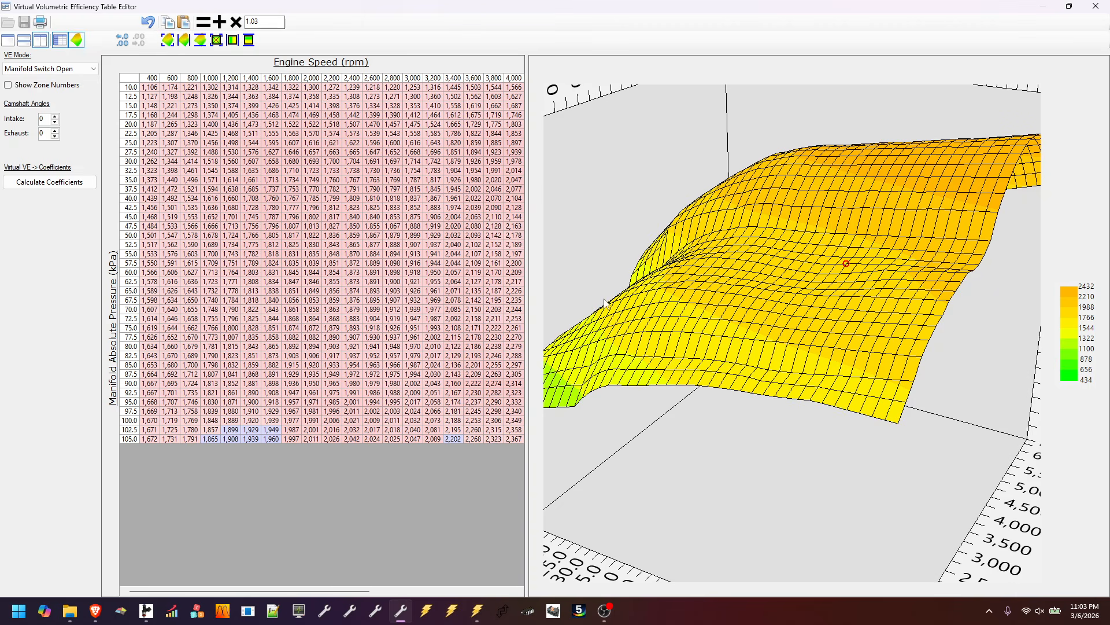
pyautogui.click(68, 183)
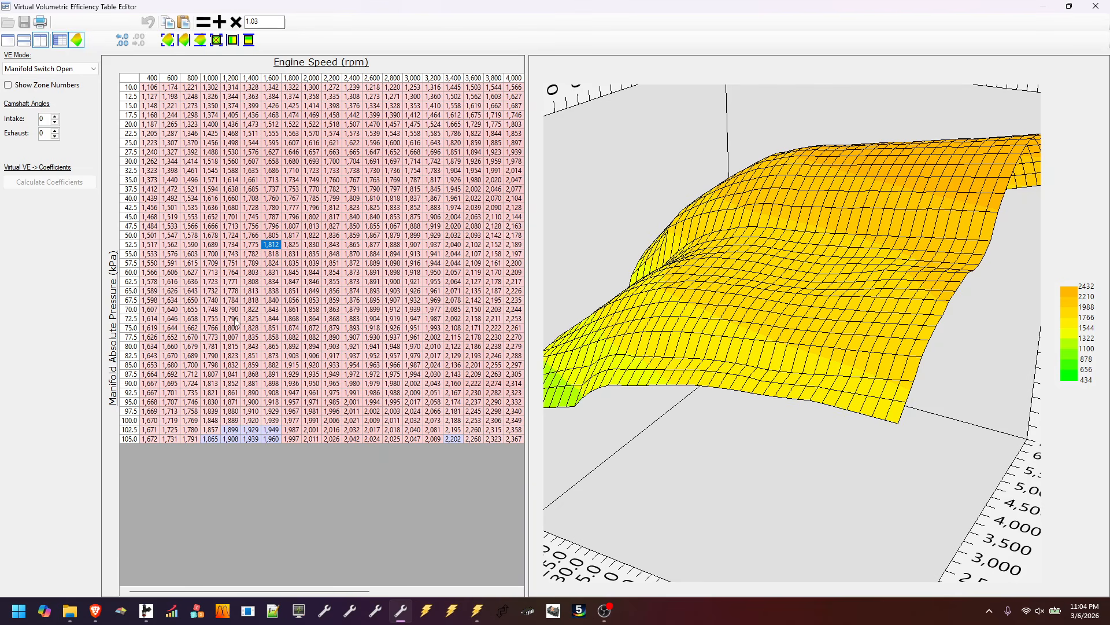
# Smooth the 600 to 1,000 rpm cells from 37.5 to 105 kPa between horizontal bounds
pyautogui.moveTo(579, 335); pyautogui.dragTo(688, 355)
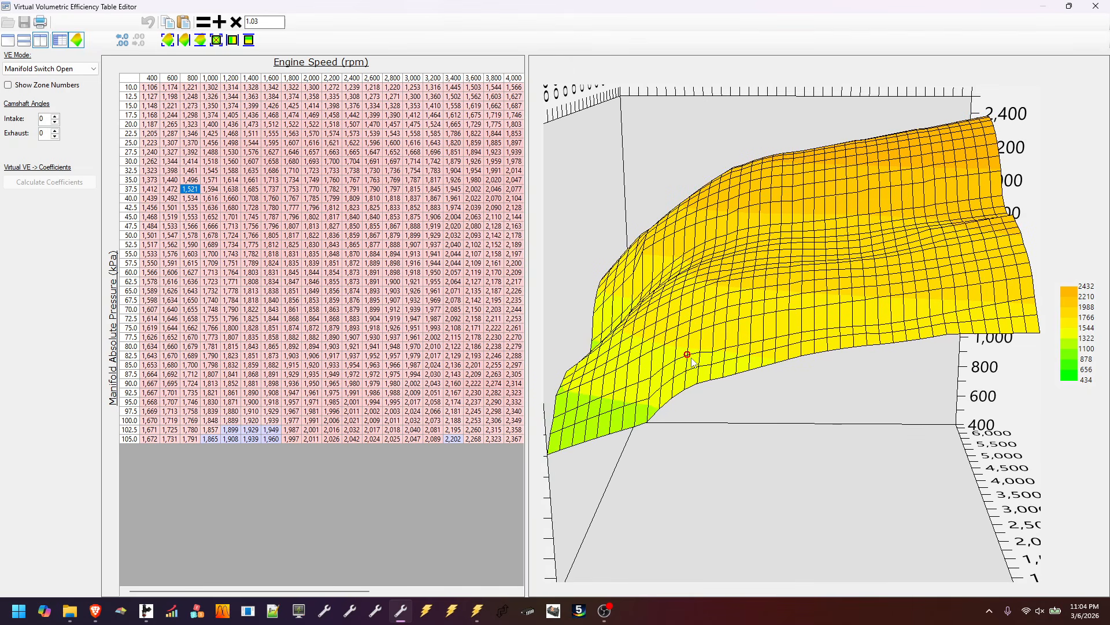
pyautogui.moveTo(169, 189); pyautogui.dragTo(203, 490)
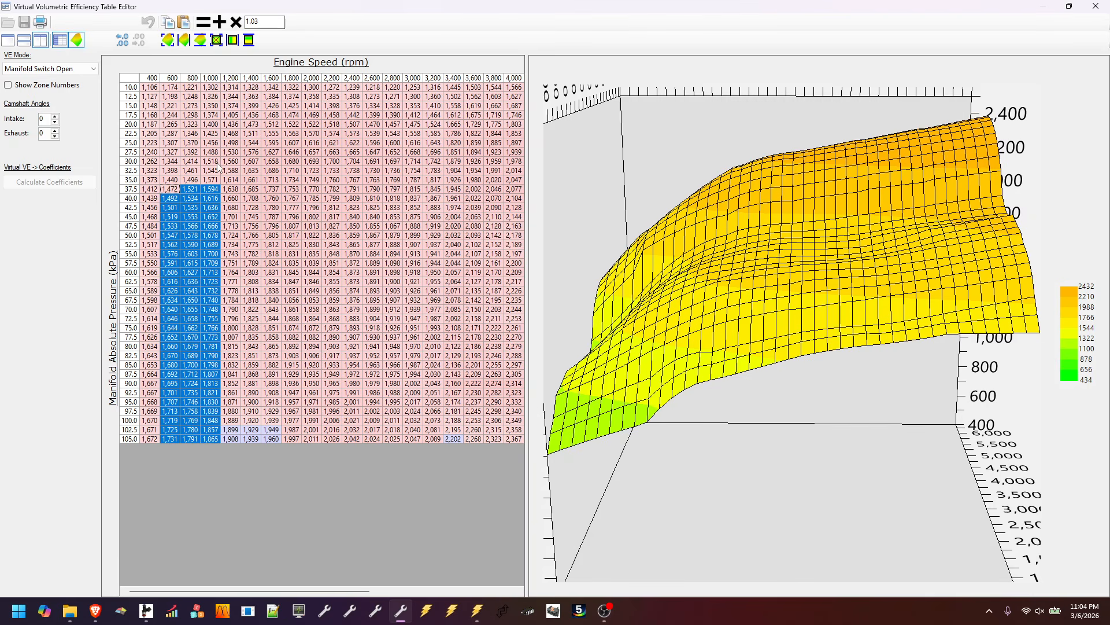
pyautogui.click(184, 40)
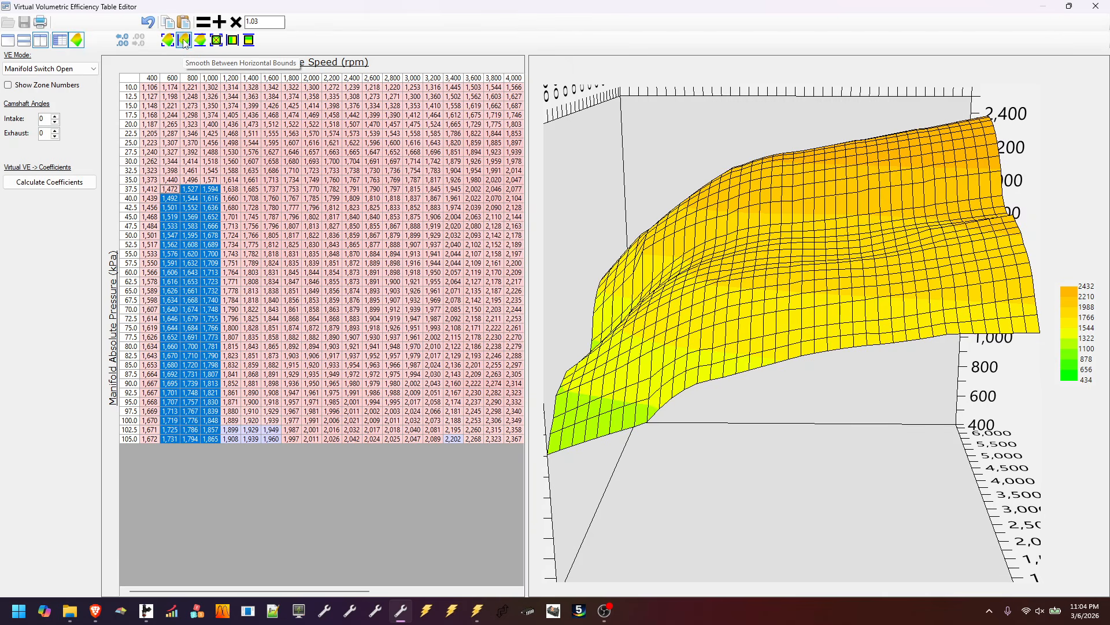
pyautogui.moveTo(750, 193); pyautogui.dragTo(719, 199)
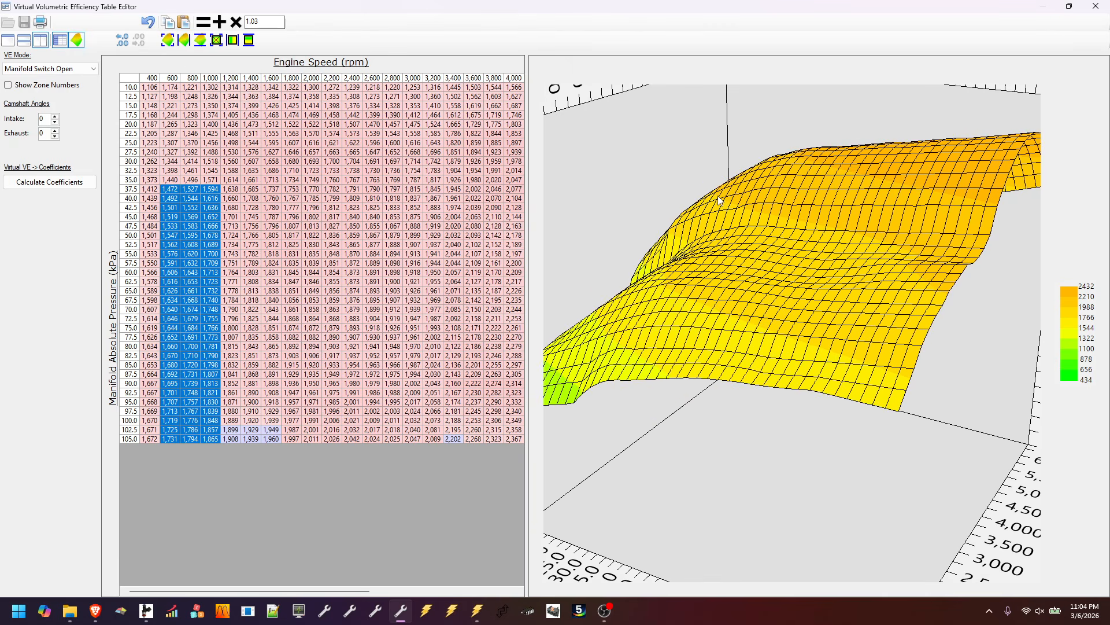
# Smooth the 400 to 800 rpm cells from 67.5 to 105 kPa between horizontal bounds and recalculate the coefficients
pyautogui.moveTo(150, 299); pyautogui.dragTo(187, 464)
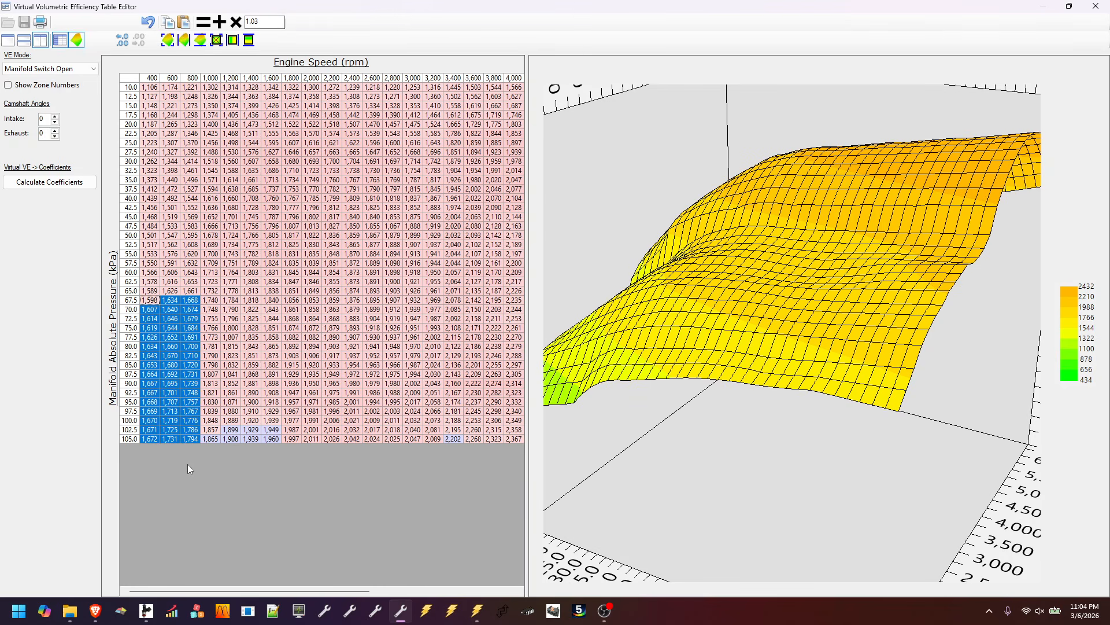
pyautogui.click(188, 43)
pyautogui.click(188, 43)
pyautogui.moveTo(737, 288); pyautogui.dragTo(709, 290)
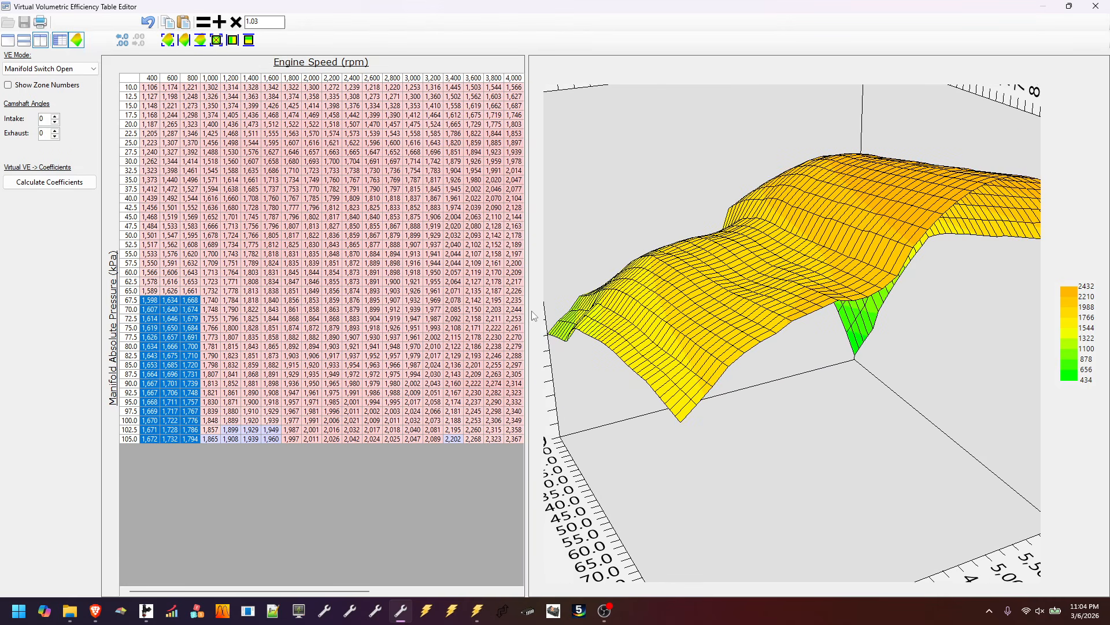
pyautogui.click(81, 182)
pyautogui.moveTo(667, 290); pyautogui.dragTo(724, 287)
# Copy the entire Manifold Switch Open table into the Manifold Switch Closed mode and calculate its coefficients
pyautogui.click(191, 115)
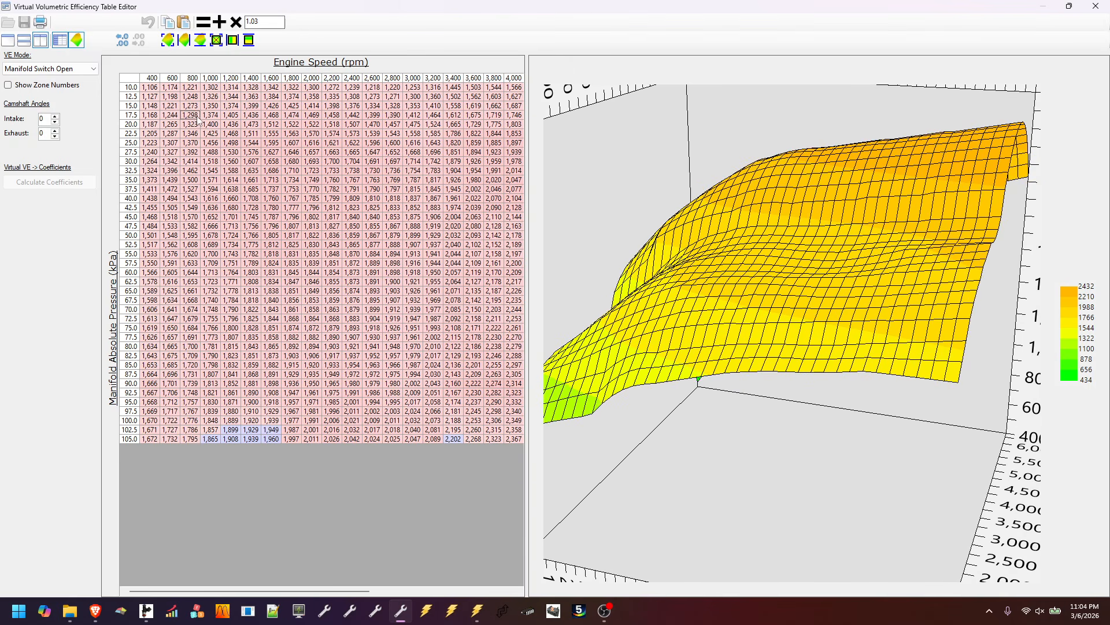
pyautogui.click(139, 79)
pyautogui.click(92, 68)
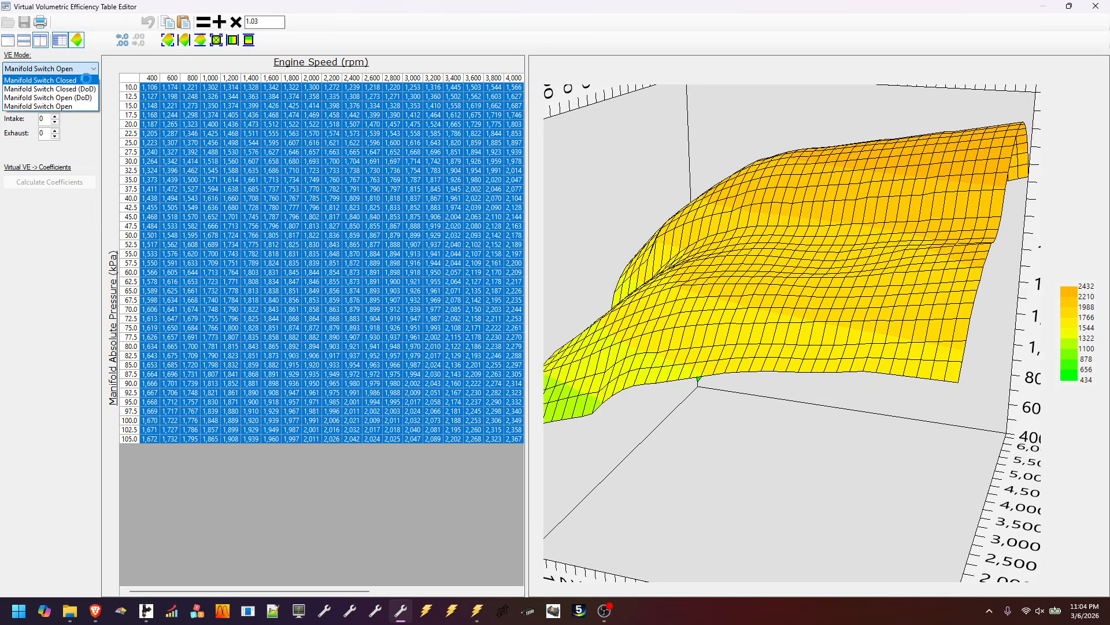
pyautogui.click(88, 81)
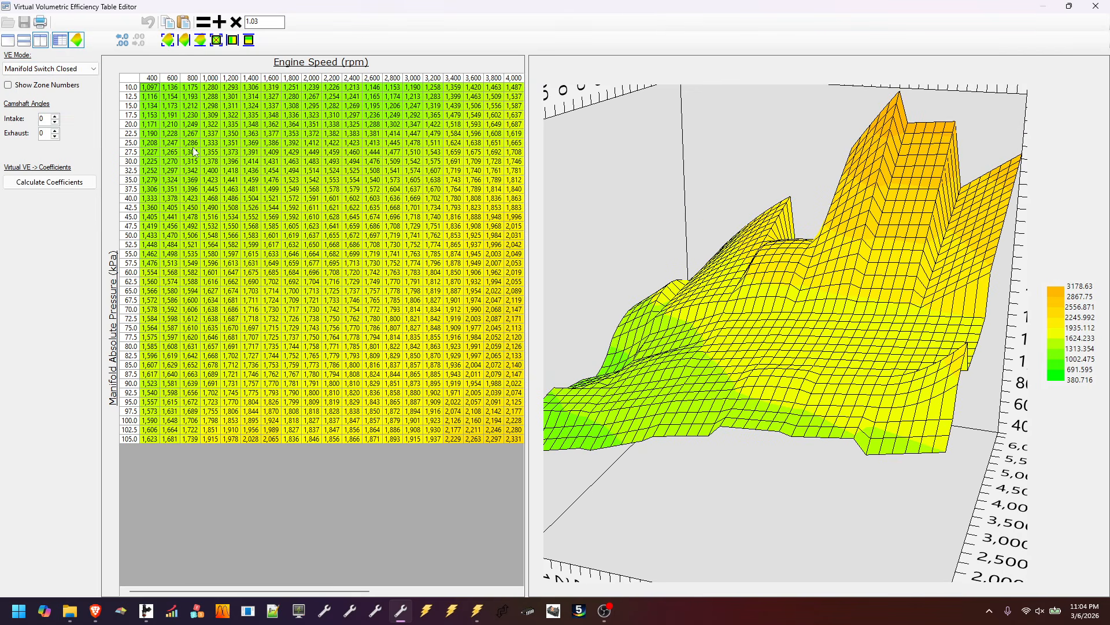
# Paste the copied table into the Manifold Switch Closed (DoD) mode and calculate its coefficients
pyautogui.click(91, 68)
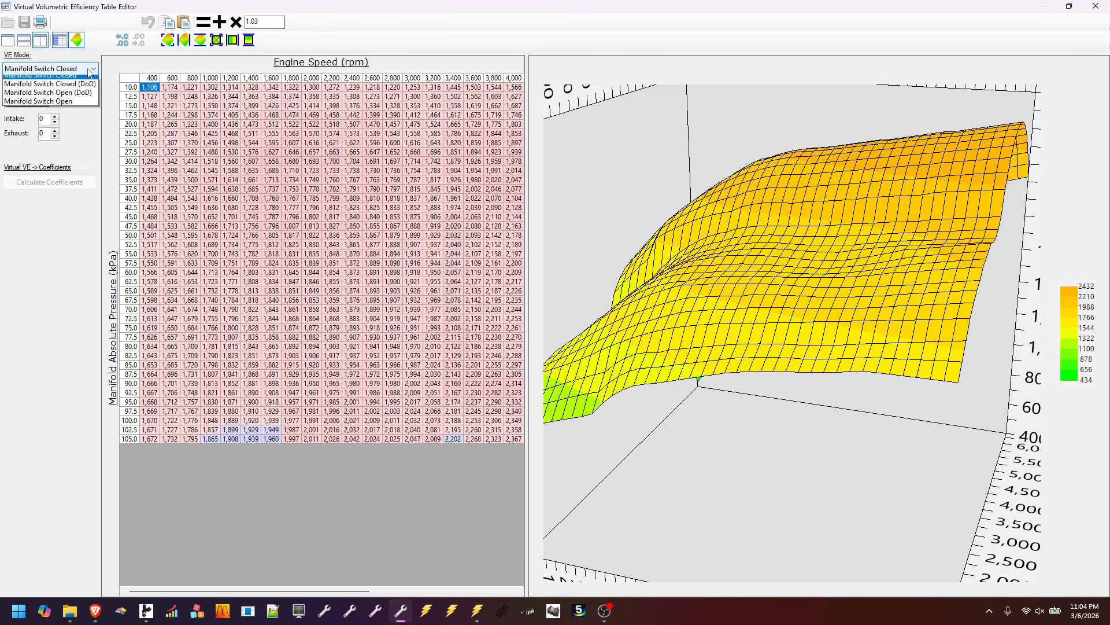
pyautogui.click(81, 90)
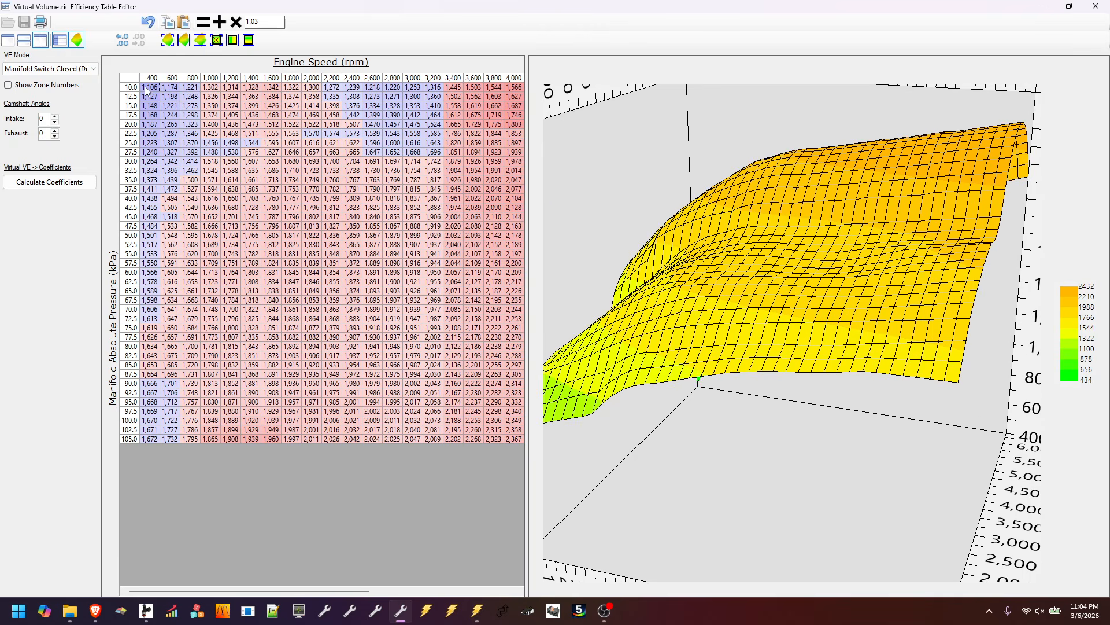
pyautogui.moveTo(676, 265); pyautogui.dragTo(784, 217)
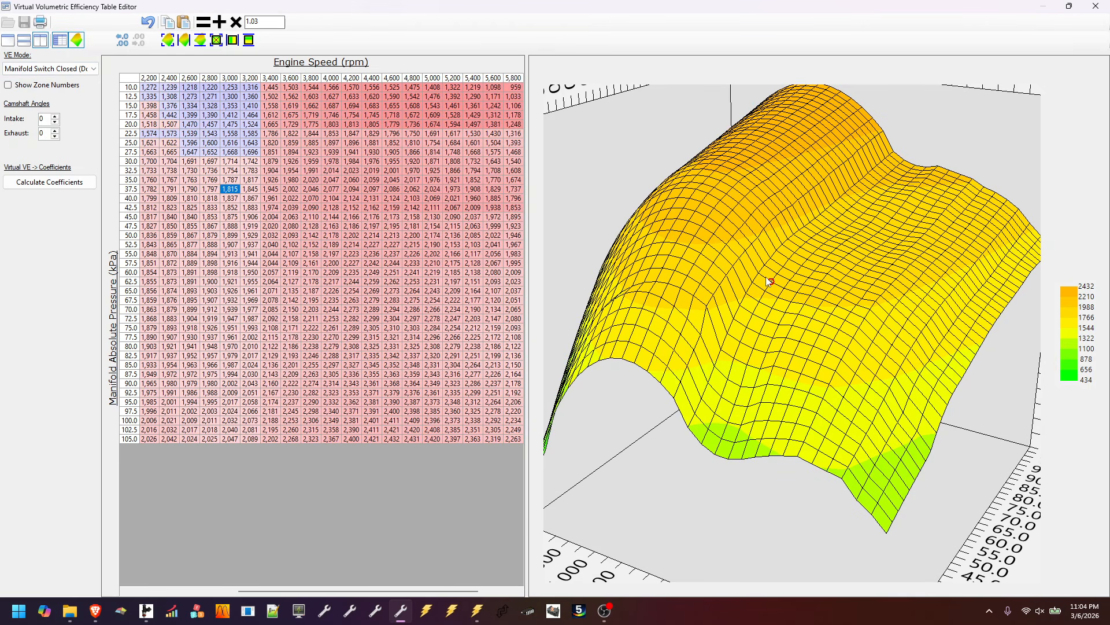
pyautogui.click(70, 184)
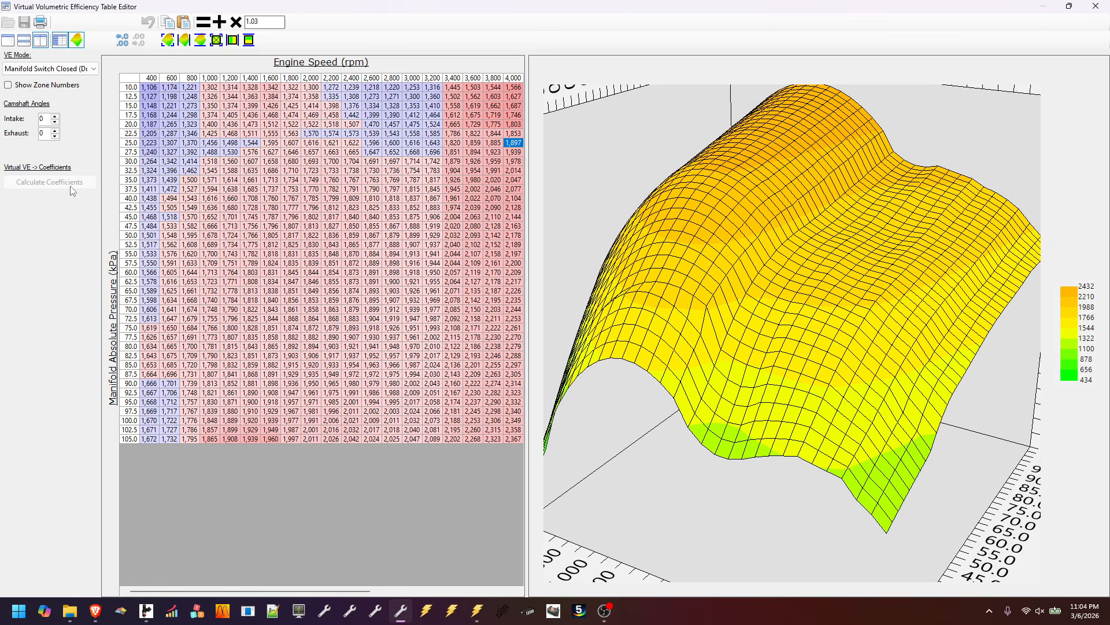
# Paste the copied table into the Manifold Switch Open (DoD) mode, calculate its coefficients and close the table editor
pyautogui.click(92, 68)
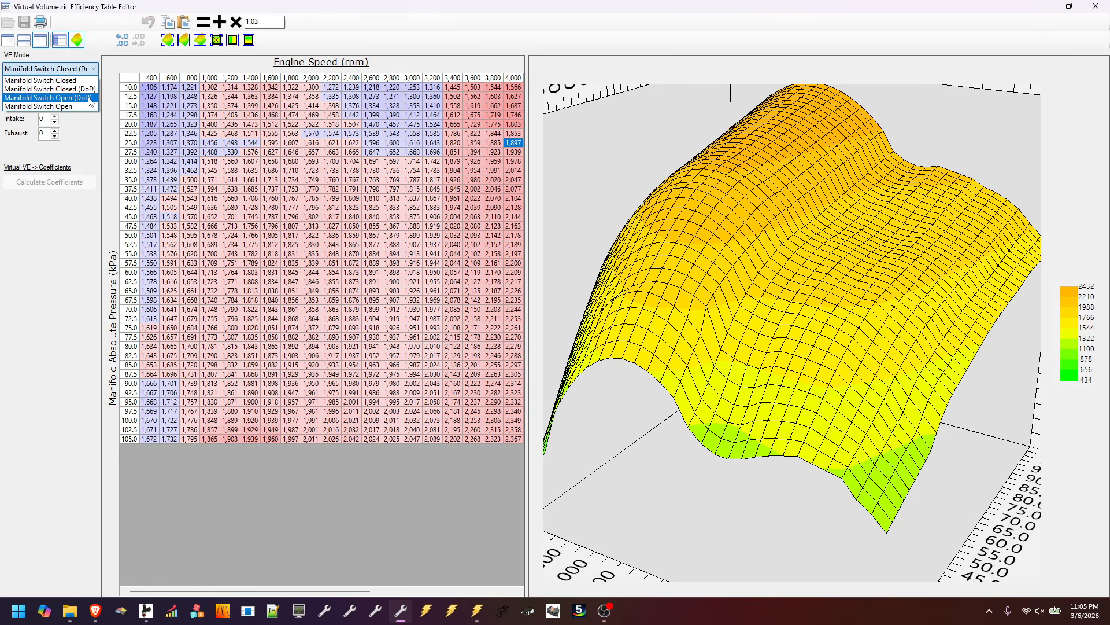
pyautogui.click(90, 87)
pyautogui.click(156, 88)
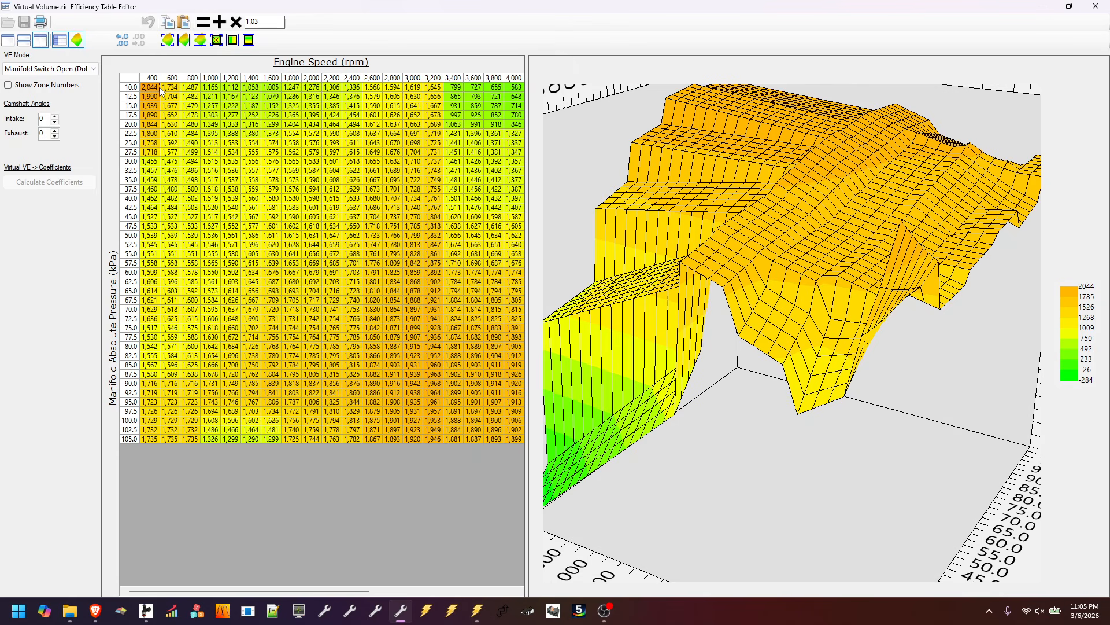
pyautogui.hotkey('ctrl', 'v')
pyautogui.click(76, 185)
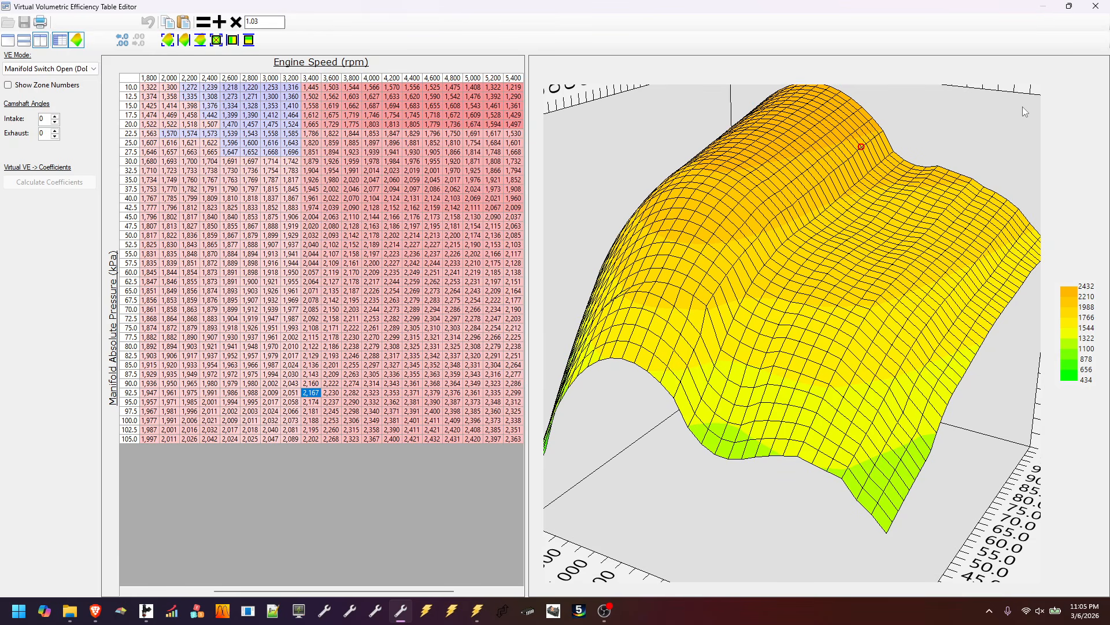
pyautogui.click(1096, 6)
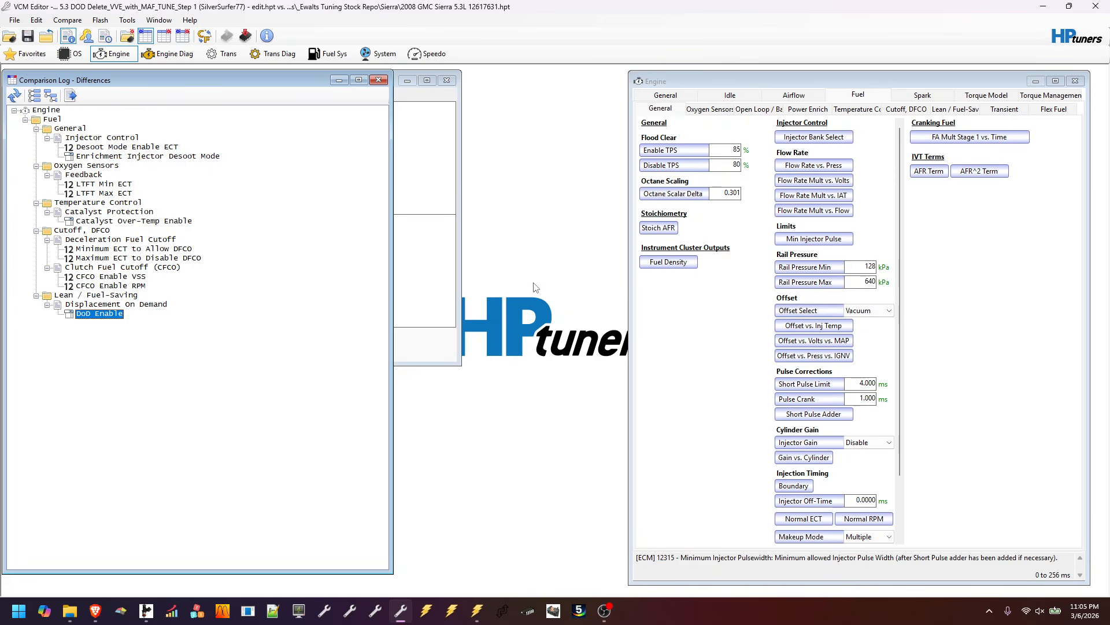
# In VCM Scanner, add a new table to the graphs layout with the generic Short Term Fuel Trim sensor as its parameter
pyautogui.click(477, 611)
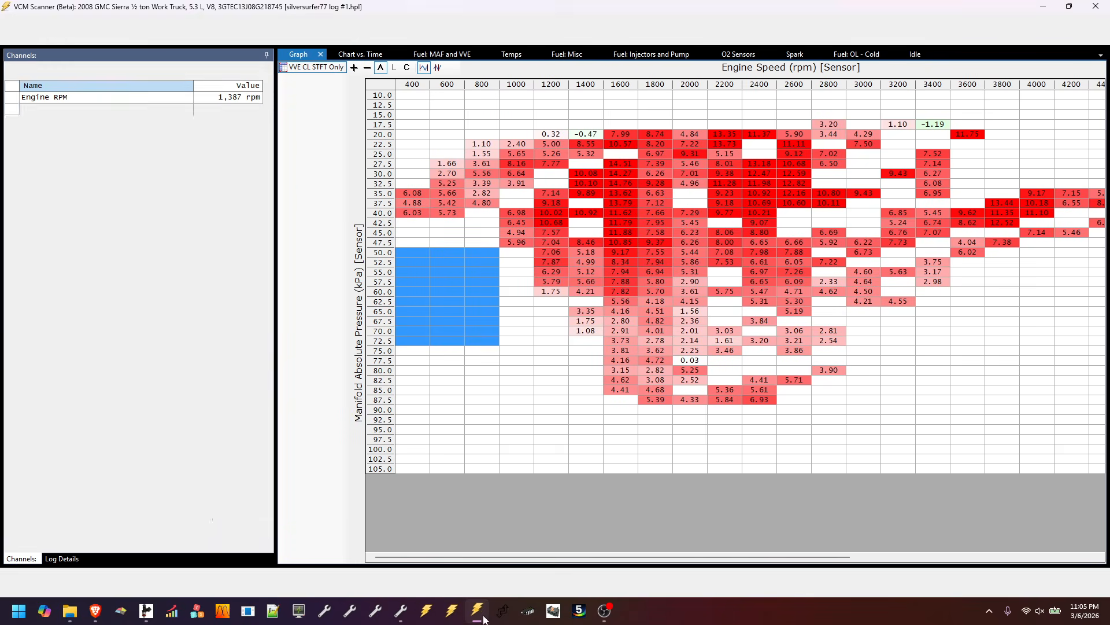
pyautogui.rightClick(313, 134)
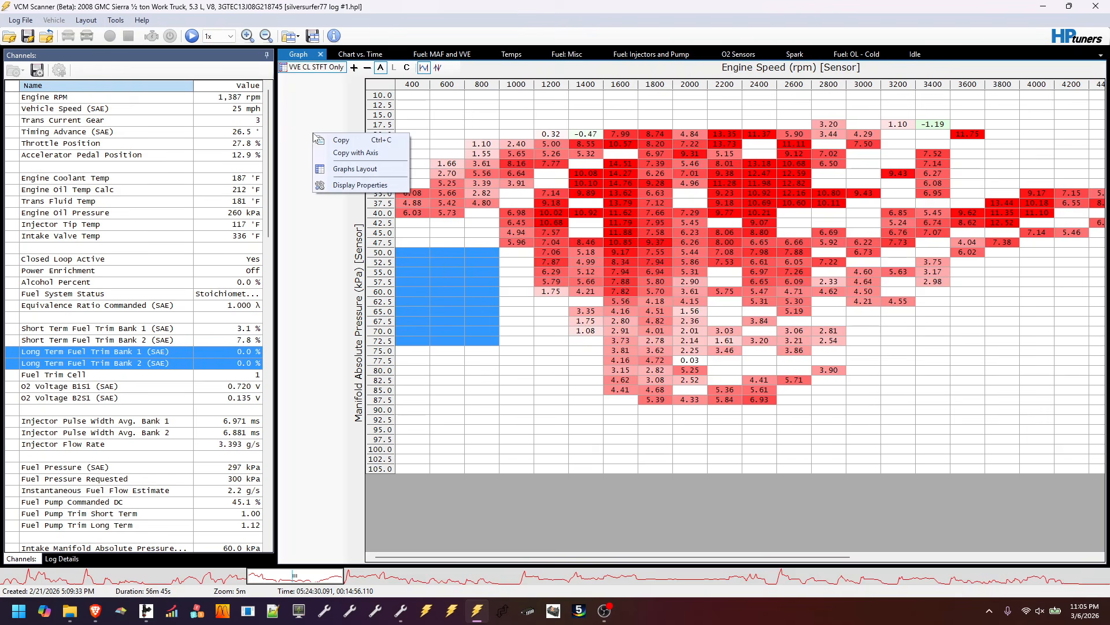
pyautogui.click(340, 175)
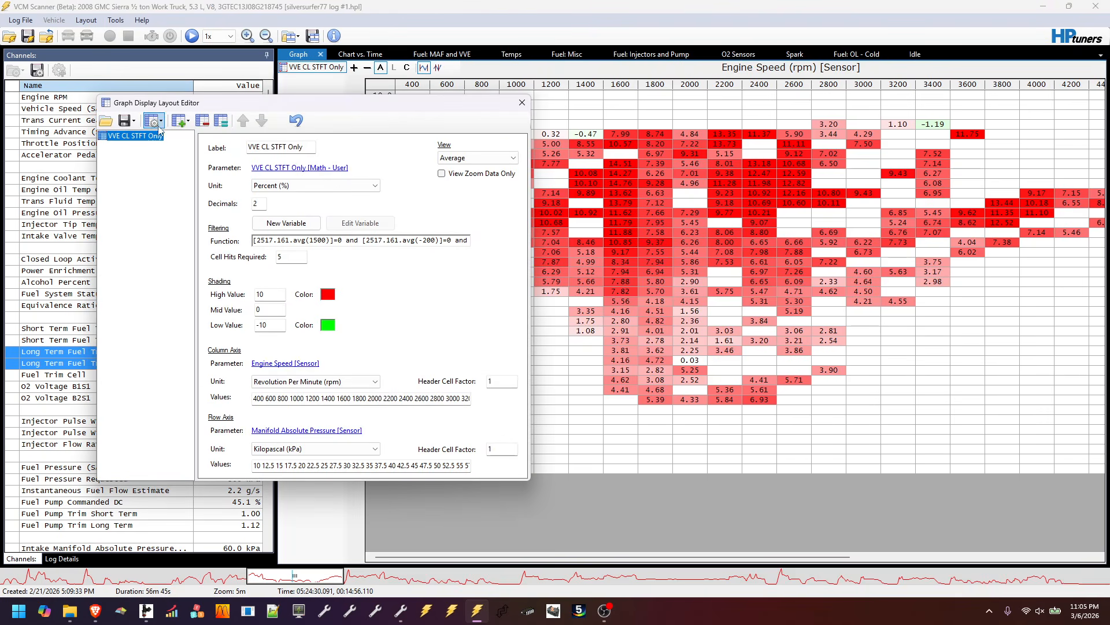
pyautogui.click(189, 122)
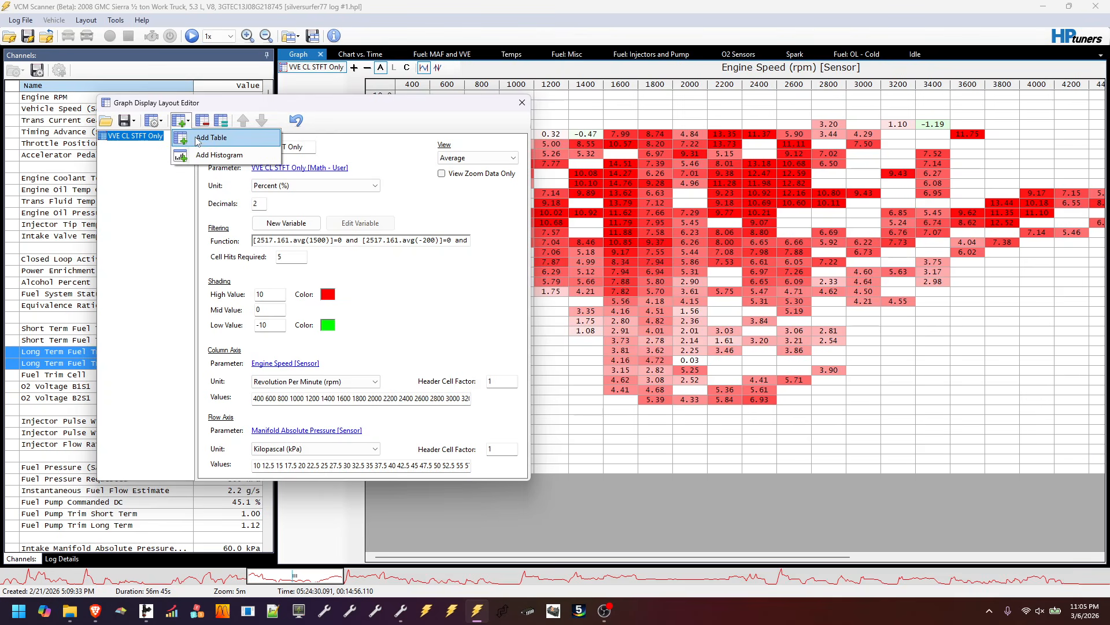
pyautogui.click(210, 135)
pyautogui.click(289, 169)
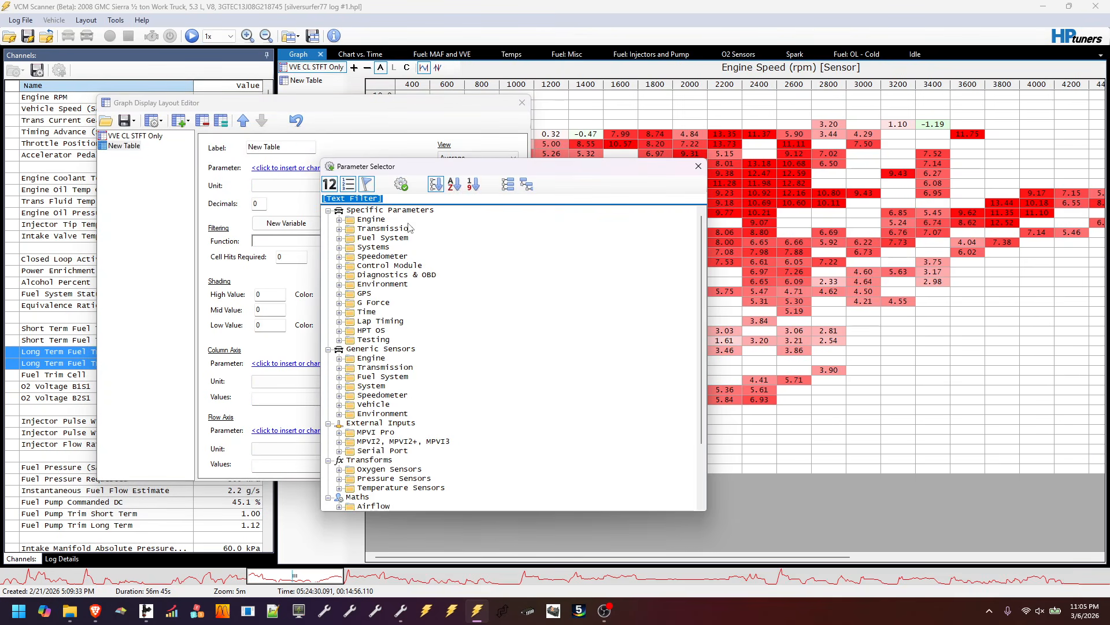
pyautogui.write('stft')
pyautogui.click(407, 190)
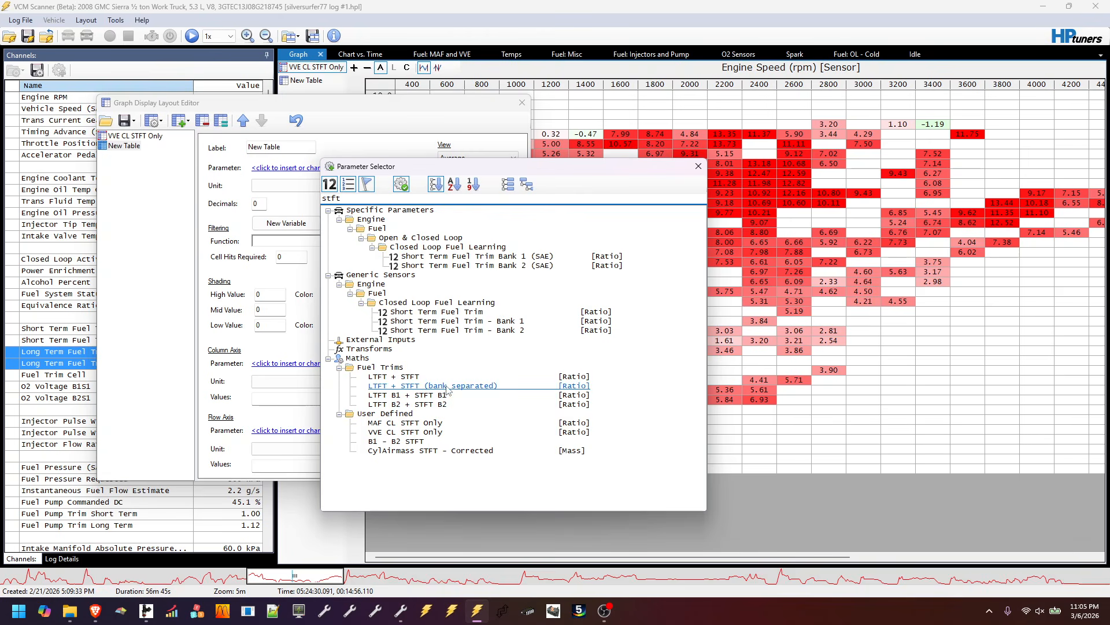
pyautogui.click(413, 377)
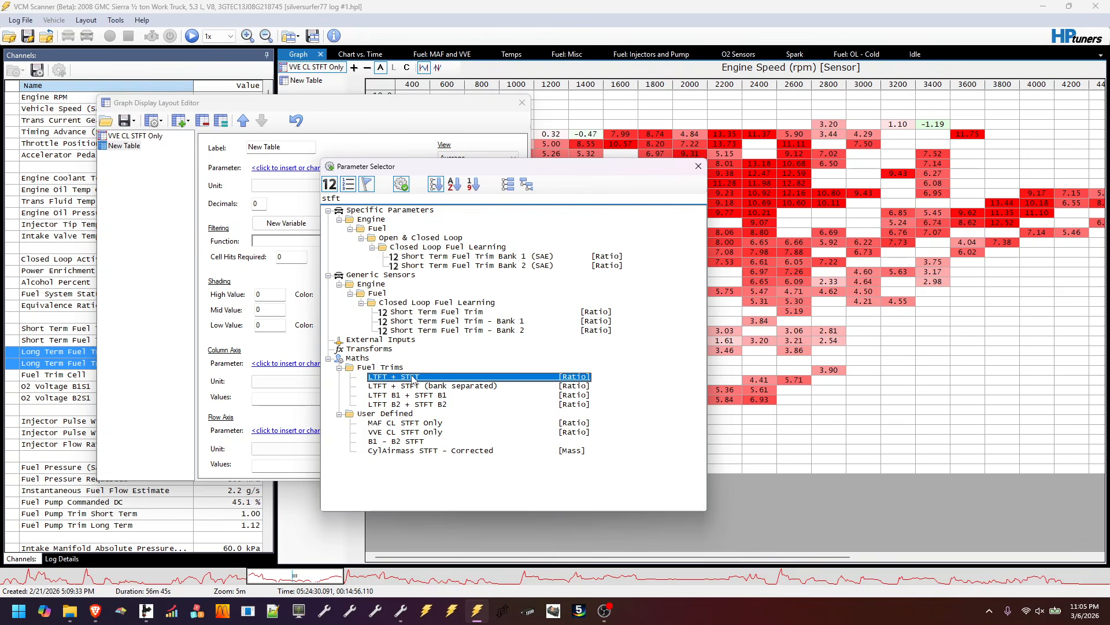
pyautogui.doubleClick(453, 313)
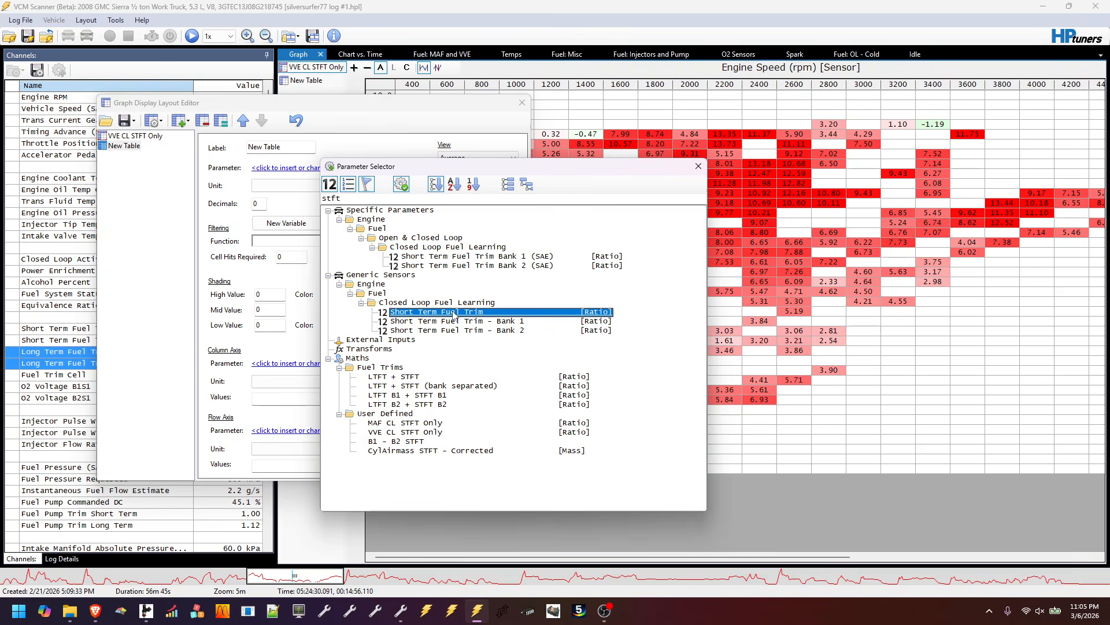
# Set the STFT table's unit to Percent (%), its decimals to 2 and its required cell hits to 5
pyautogui.click(295, 192)
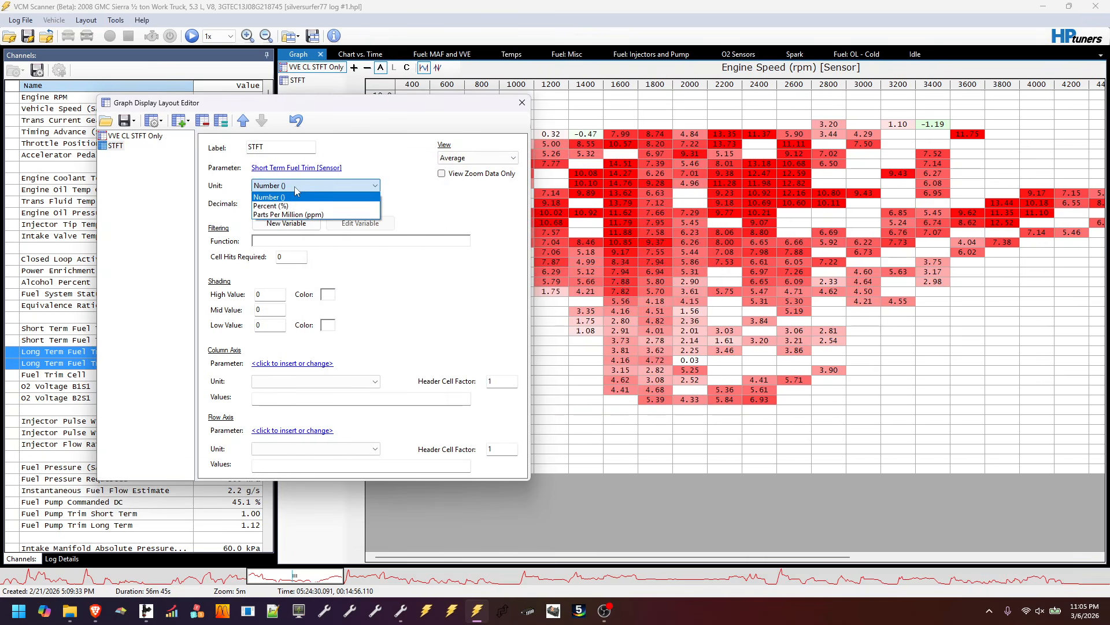
pyautogui.click(289, 196)
pyautogui.click(295, 192)
pyautogui.click(293, 206)
pyautogui.doubleClick(263, 205)
pyautogui.write('2')
pyautogui.doubleClick(289, 256)
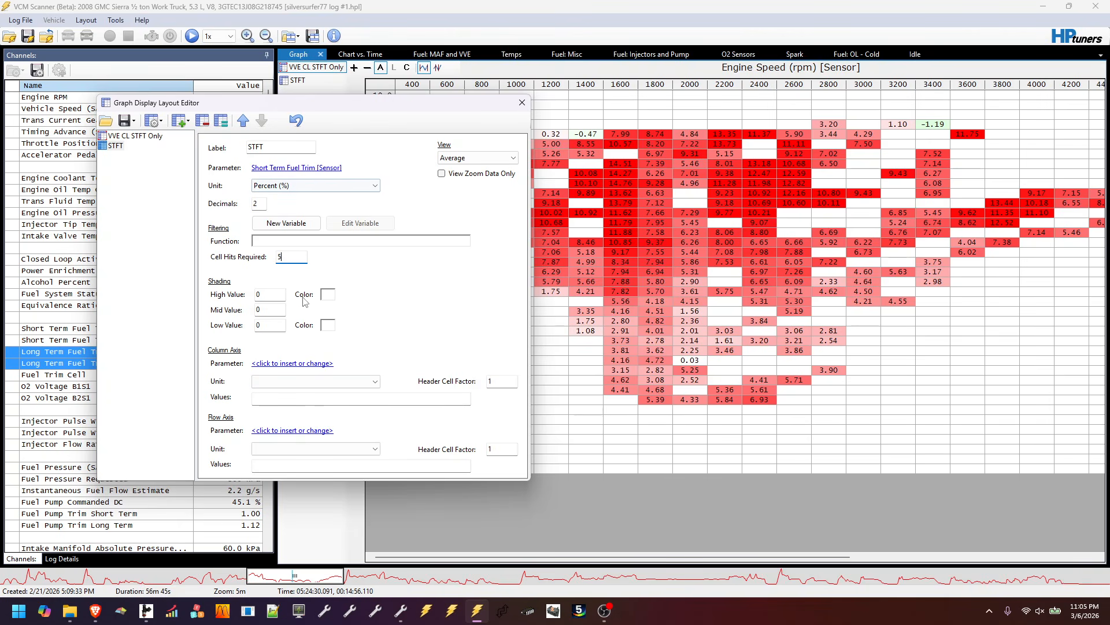
# Assign the generic Mass Airflow Frequency sensor as the STFT table's column axis parameter
pyautogui.click(292, 364)
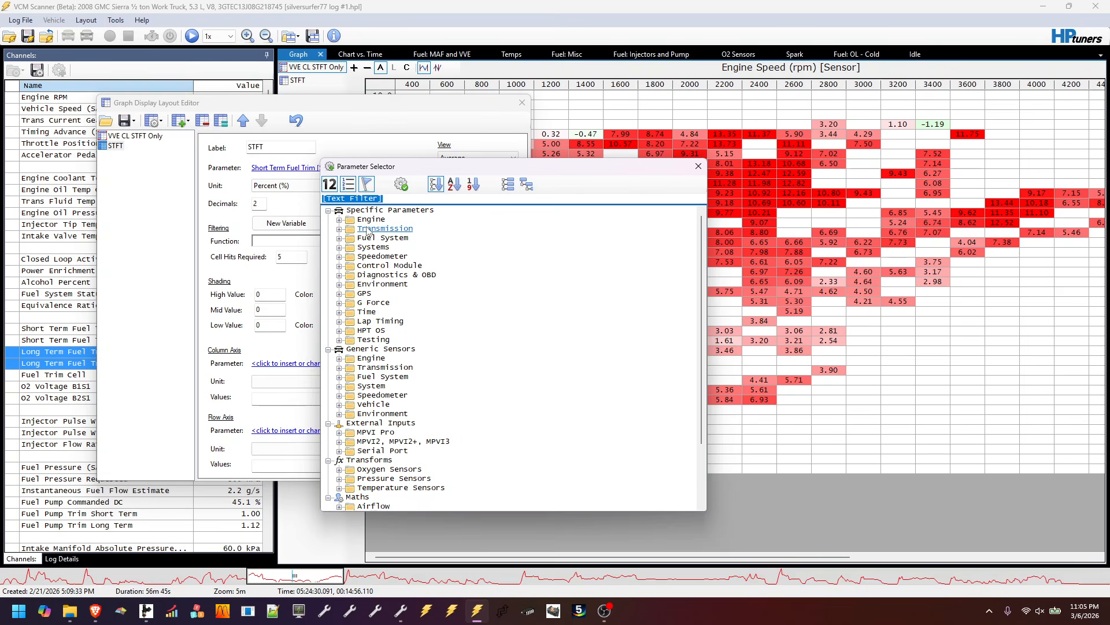
pyautogui.write('maf')
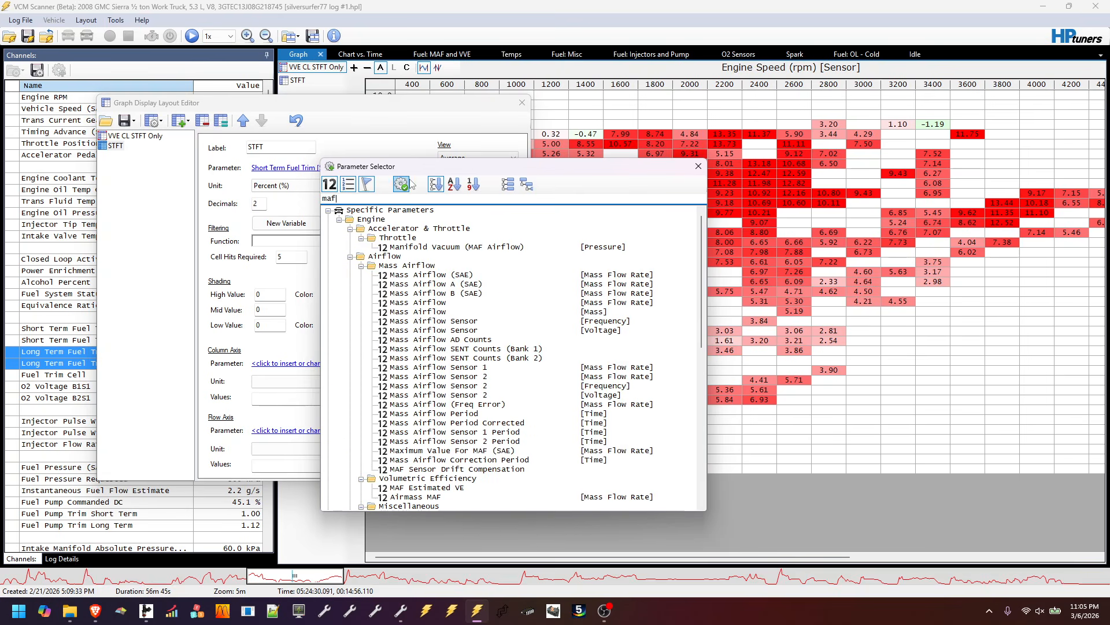
pyautogui.click(406, 189)
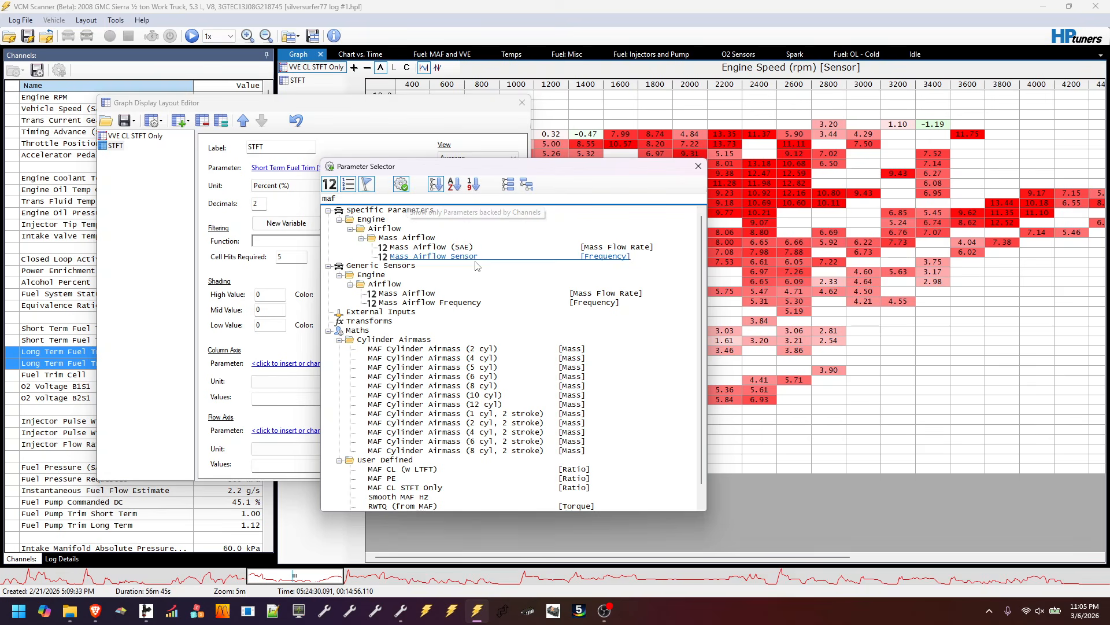
pyautogui.doubleClick(451, 256)
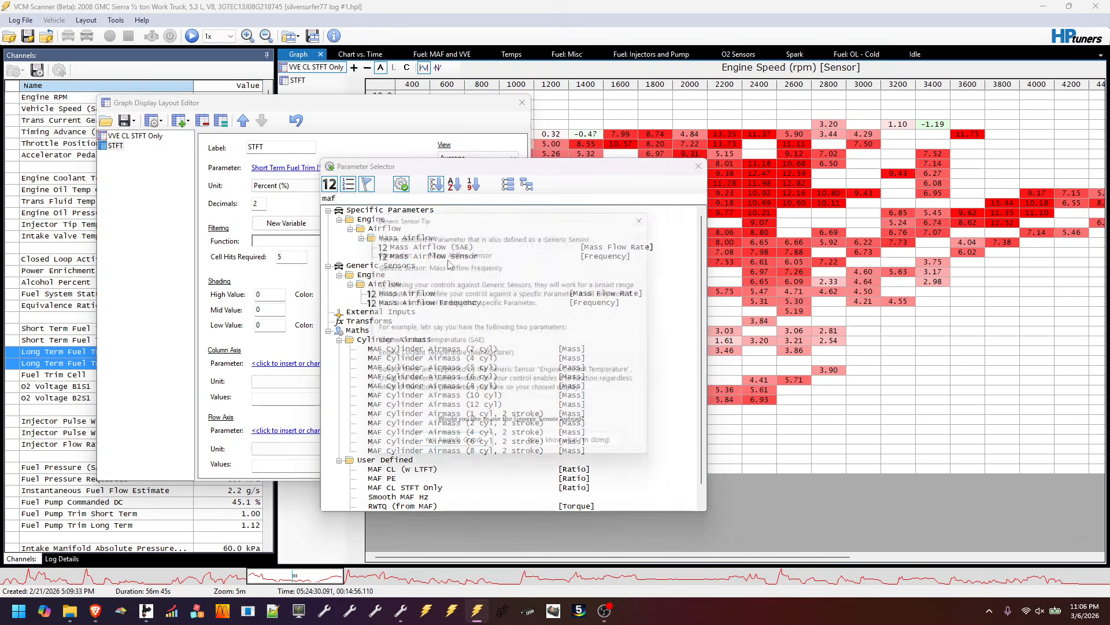
pyautogui.click(452, 451)
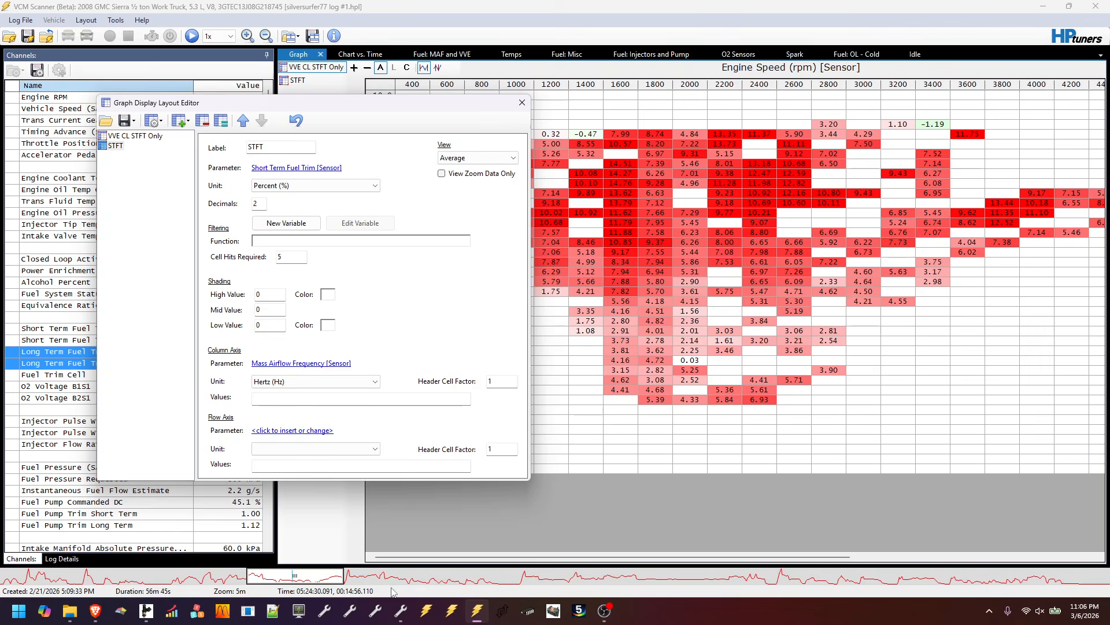
# In VCM Editor, open the MAF Airflow vs. Frequency calibration table and copy its column axis labels
pyautogui.click(400, 611)
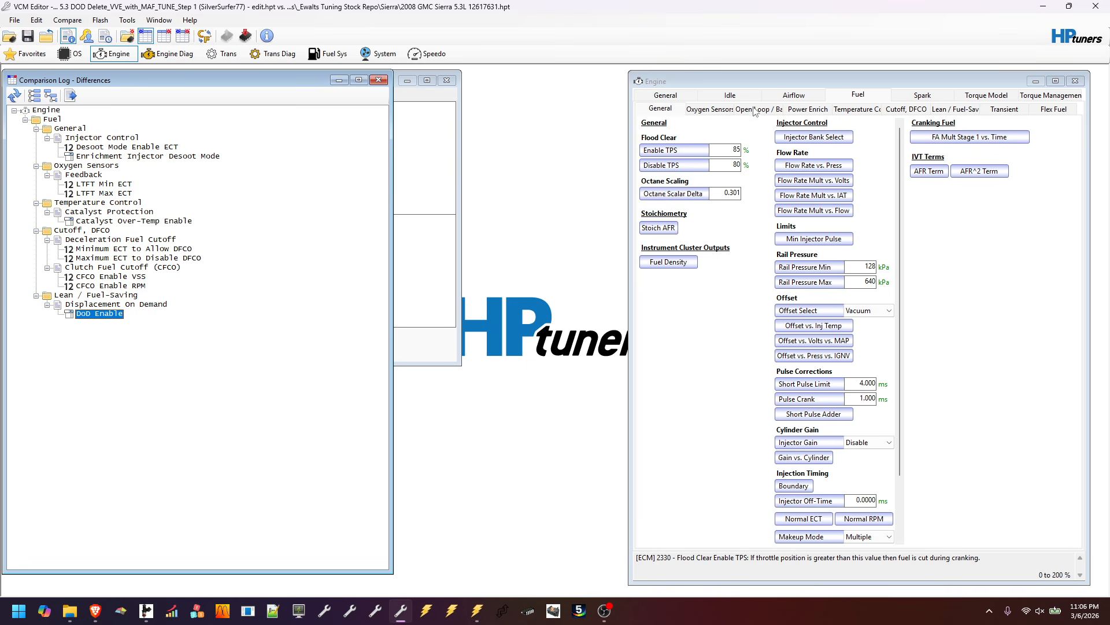
pyautogui.click(788, 94)
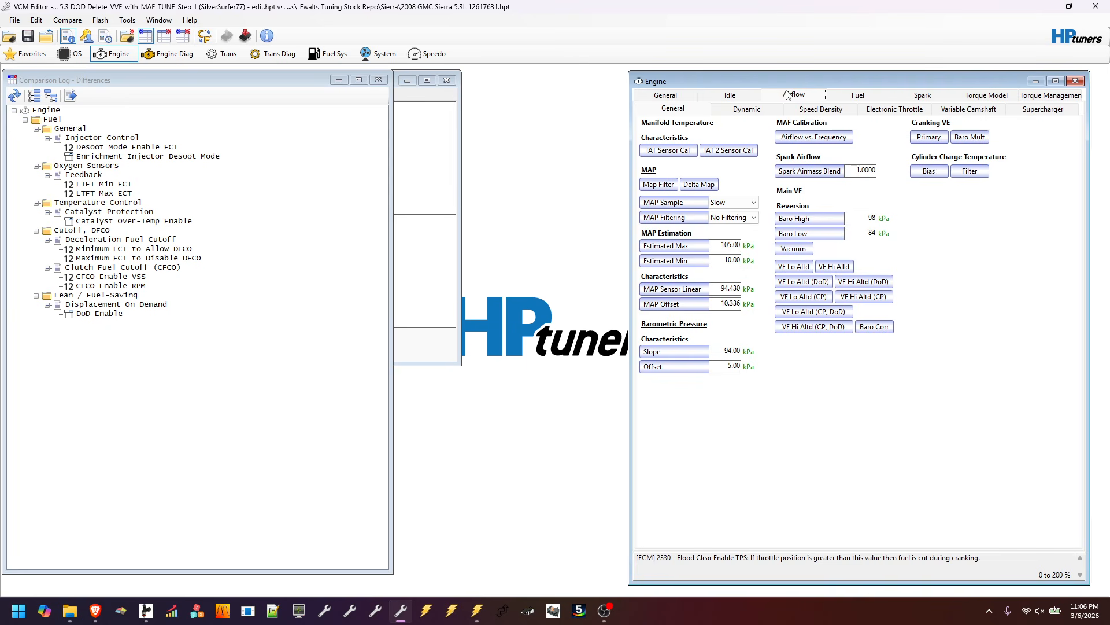
pyautogui.click(813, 138)
pyautogui.rightClick(324, 259)
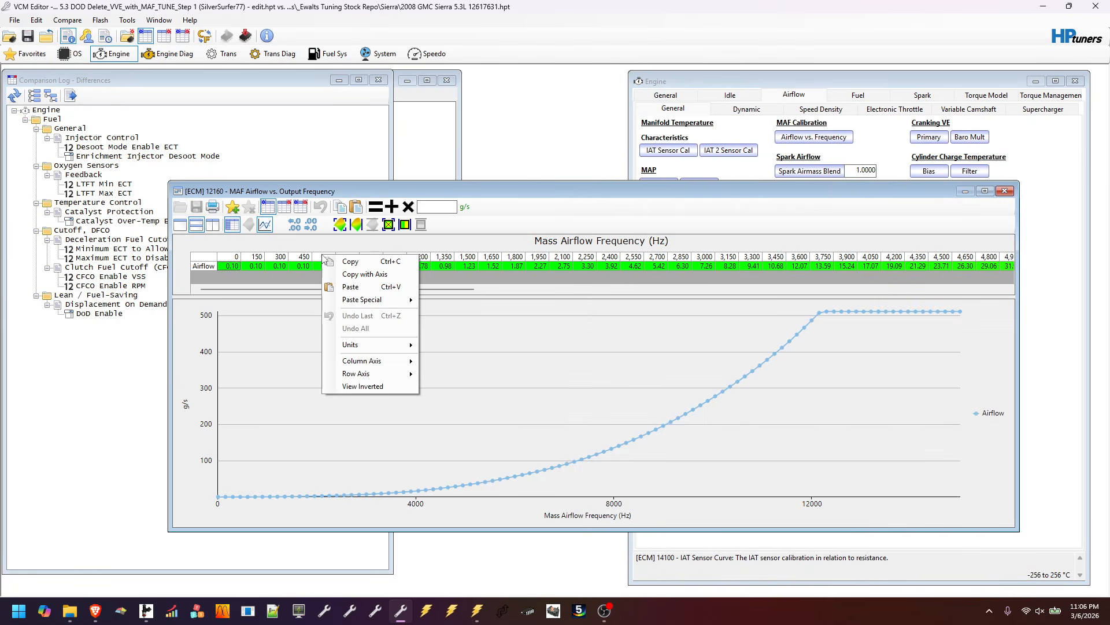
pyautogui.moveTo(352, 361)
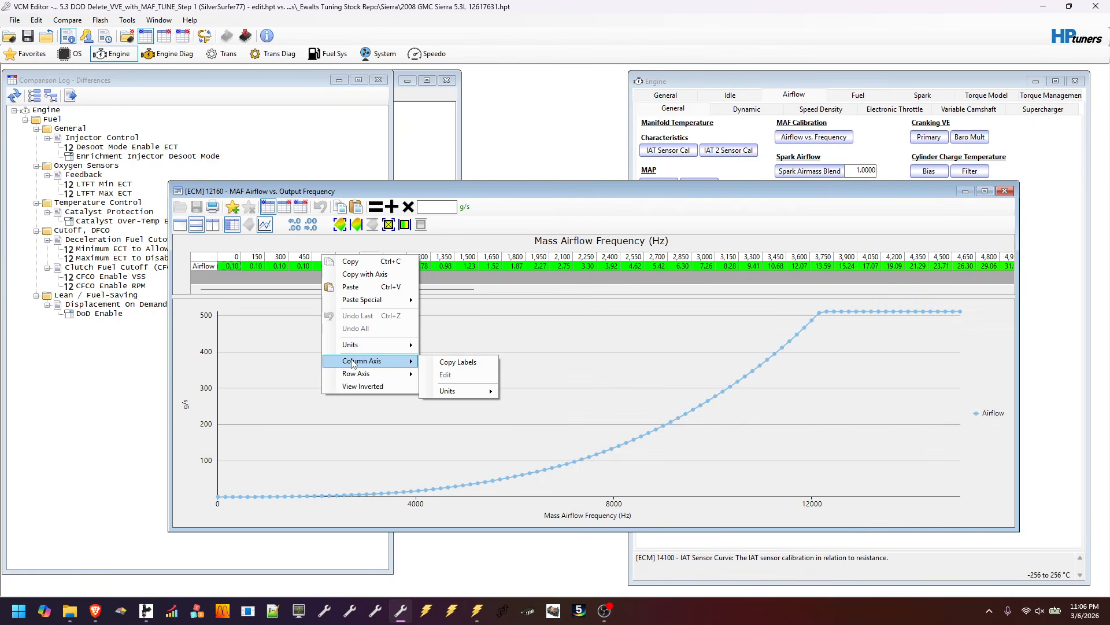
pyautogui.click(457, 362)
# Back in VCM Scanner, paste the frequency labels as the STFT table's column axis values and display the resulting table
pyautogui.click(477, 610)
pyautogui.click(325, 397)
pyautogui.hotkey('ctrl', 'v')
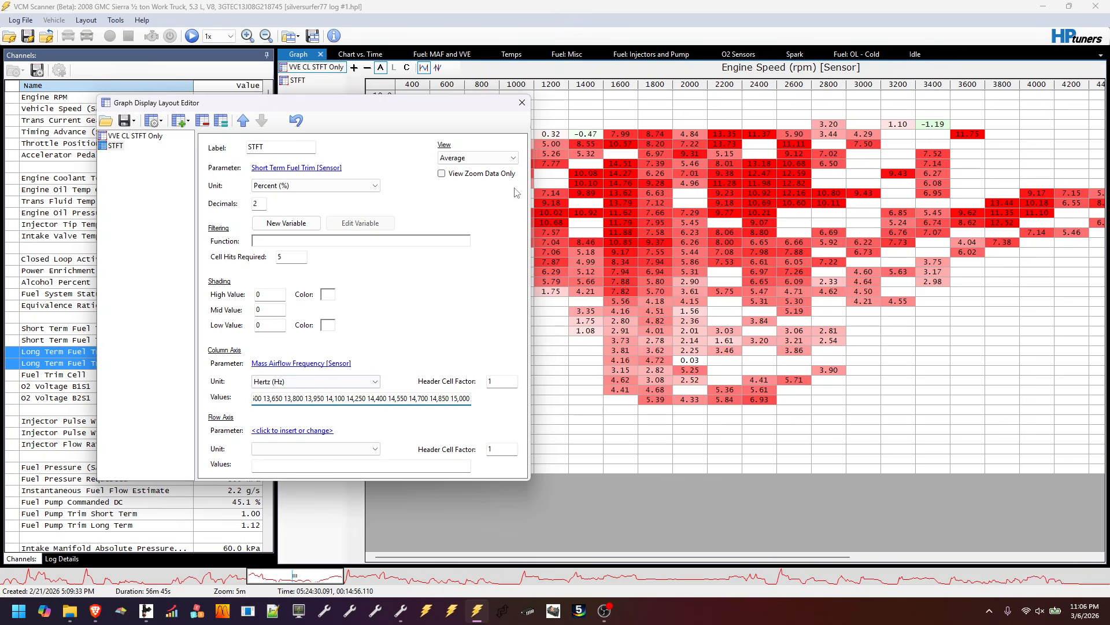
pyautogui.click(522, 102)
pyautogui.click(298, 80)
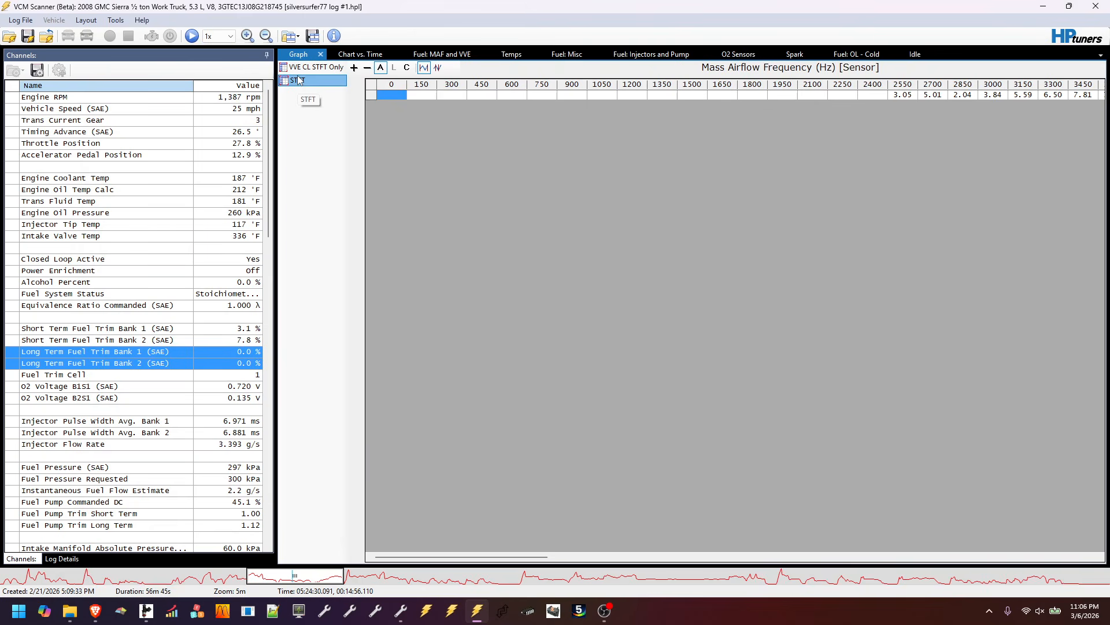
pyautogui.moveTo(534, 557); pyautogui.dragTo(600, 564)
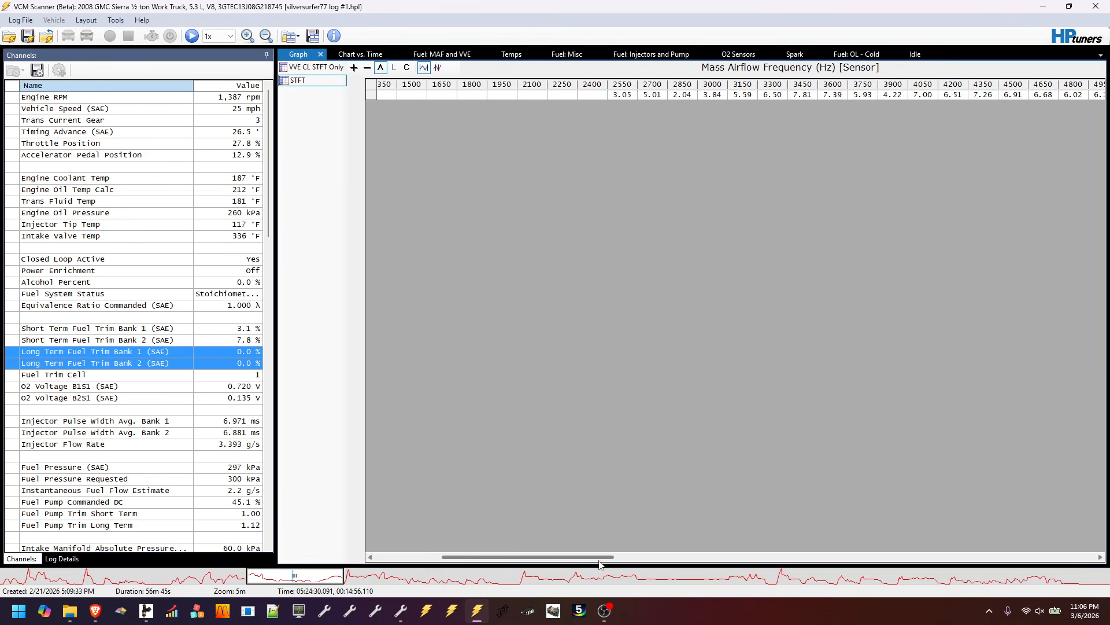
# Reopen the STFT graph layout and set the high shading value to 10 with a red color
pyautogui.rightClick(323, 81)
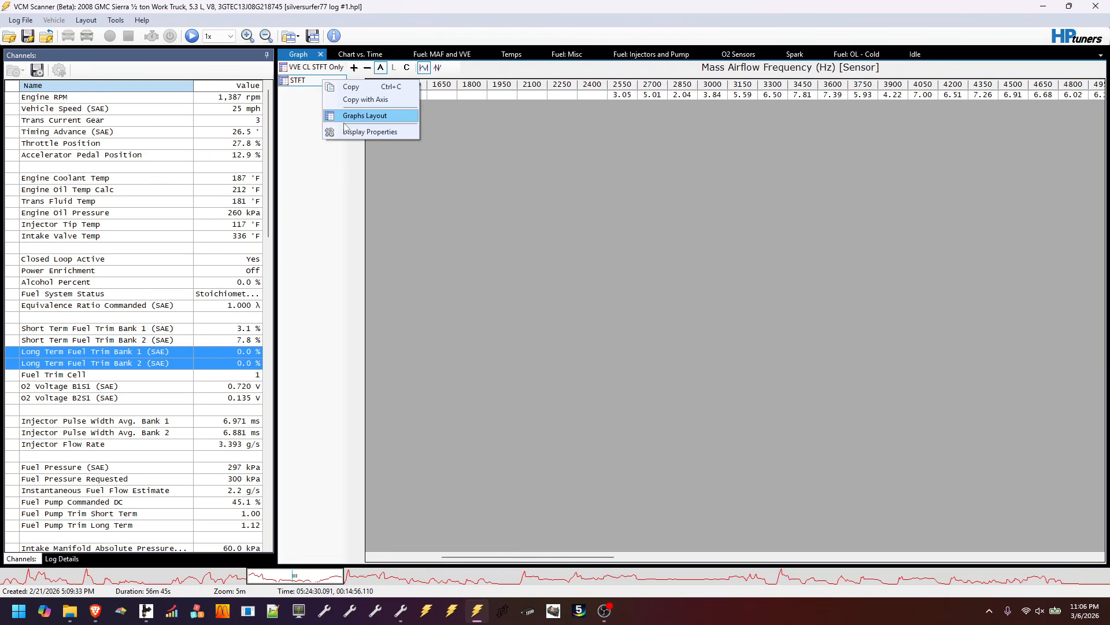
pyautogui.click(347, 118)
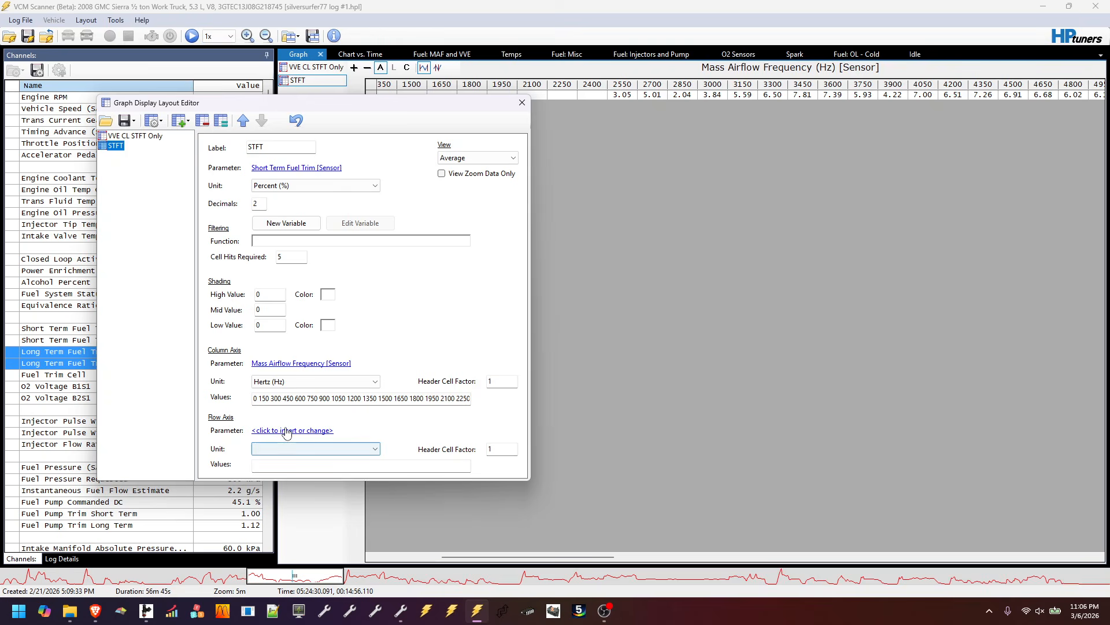
pyautogui.doubleClick(268, 296)
pyautogui.write('10')
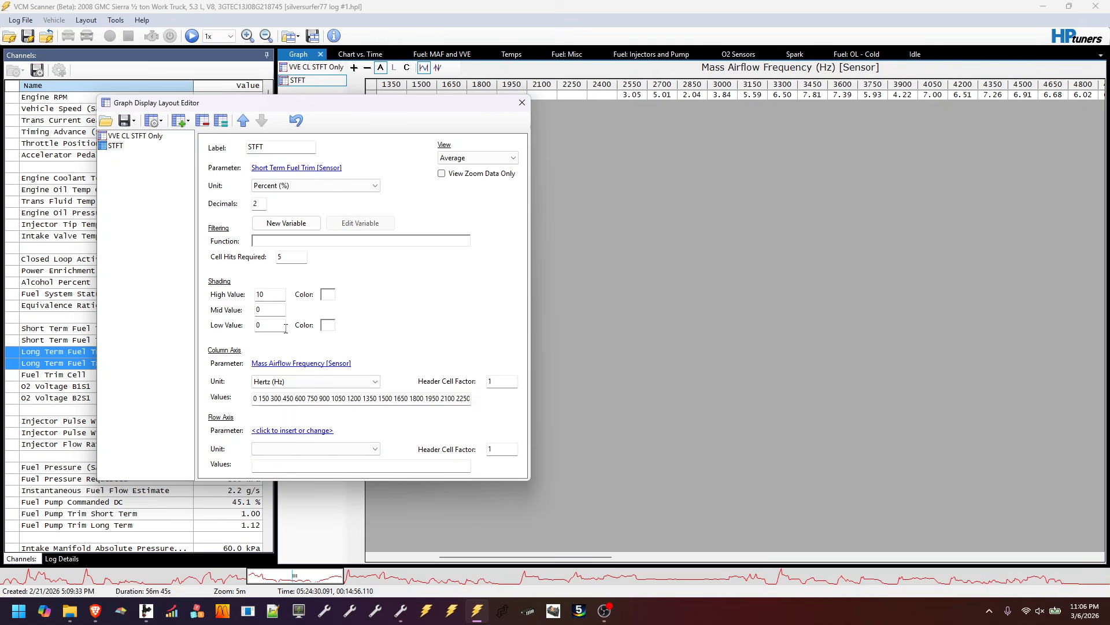
pyautogui.click(328, 294)
pyautogui.click(437, 184)
pyautogui.click(447, 316)
# Set the STFT table's low shading value to -10 with a bright green color
pyautogui.click(270, 325)
pyautogui.write('-10')
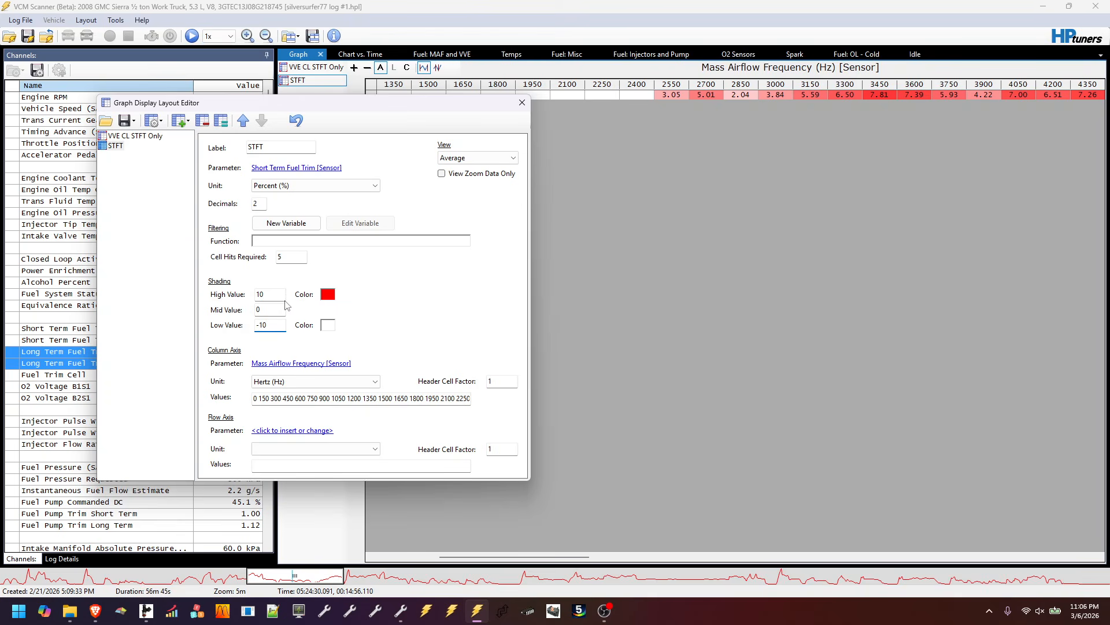
pyautogui.click(328, 324)
pyautogui.click(466, 197)
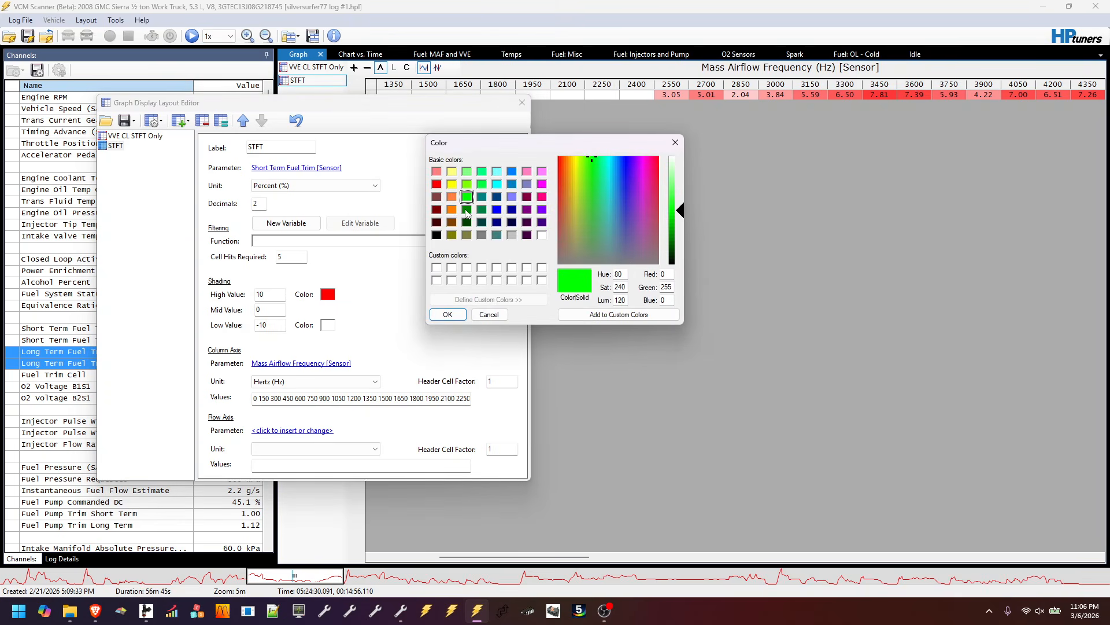
pyautogui.click(448, 314)
# Copy the filtering function from the VVE CL STFT Only table into the STFT table's filter
pyautogui.moveTo(351, 115); pyautogui.dragTo(738, 159)
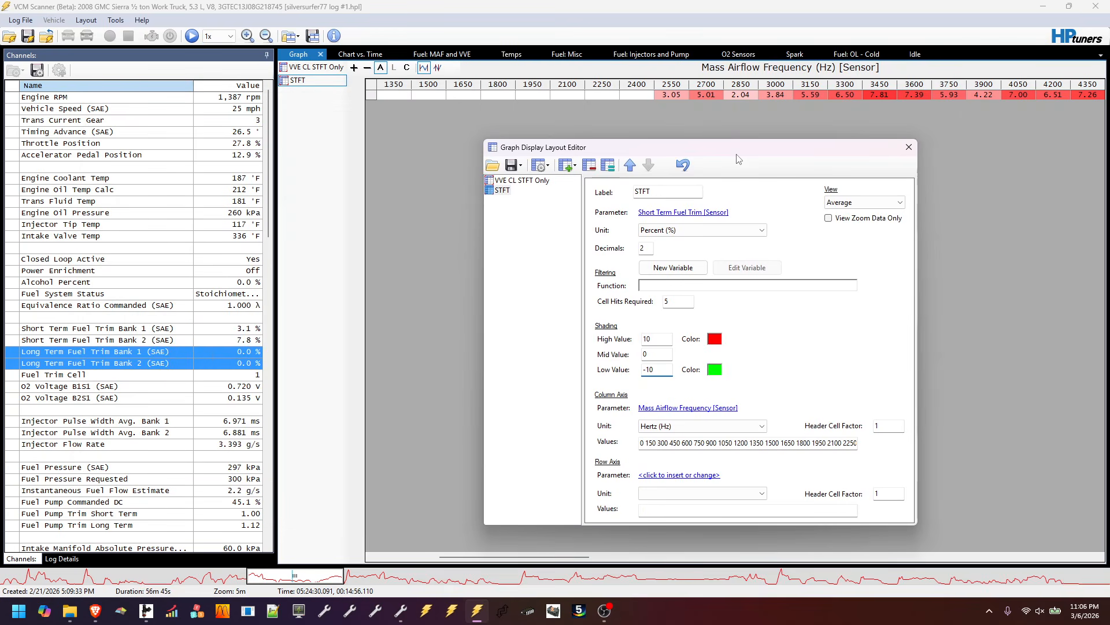
pyautogui.click(540, 181)
pyautogui.click(711, 285)
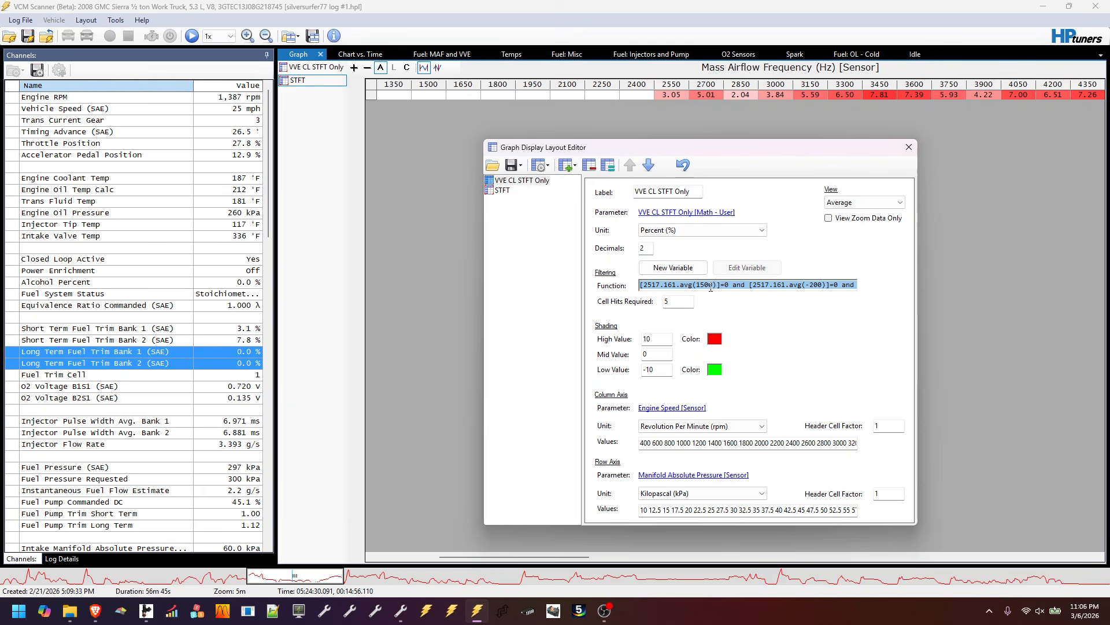
pyautogui.click(503, 190)
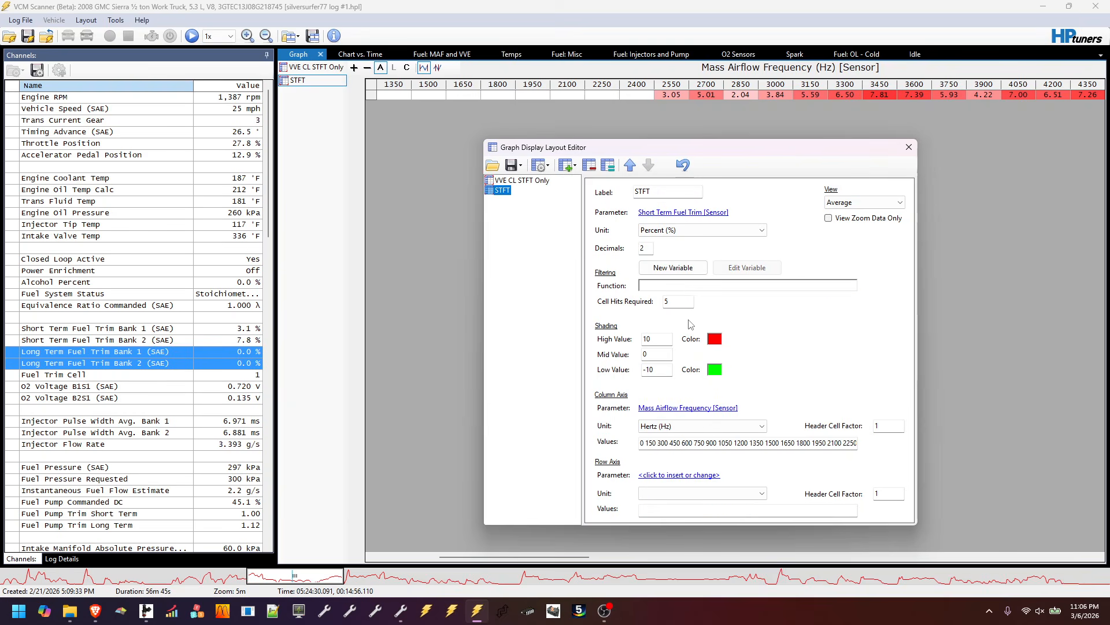
pyautogui.click(697, 285)
pyautogui.hotkey('ctrl', 'v')
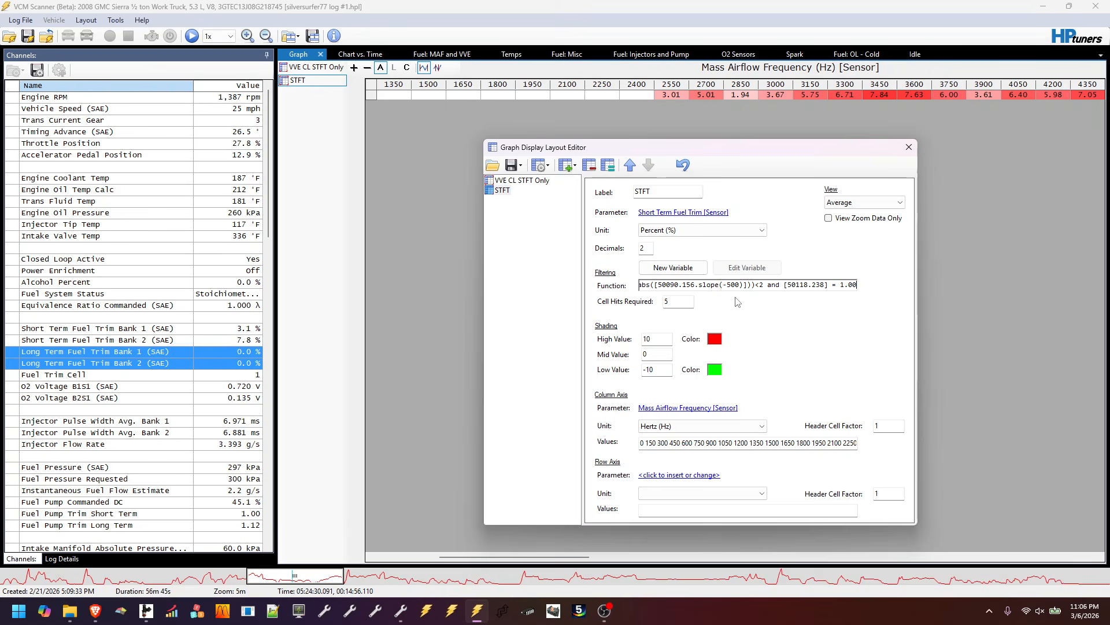
# Change the STFT table's parameter from short term fuel trim to the user-defined math MAF CL STFT Only in the graph layout
pyautogui.click(910, 148)
pyautogui.moveTo(558, 557)
pyautogui.mouseDown()
pyautogui.moveTo(590, 571)
pyautogui.moveTo(725, 578)
pyautogui.moveTo(770, 564)
pyautogui.moveTo(509, 560)
pyautogui.moveTo(579, 560)
pyautogui.mouseUp()
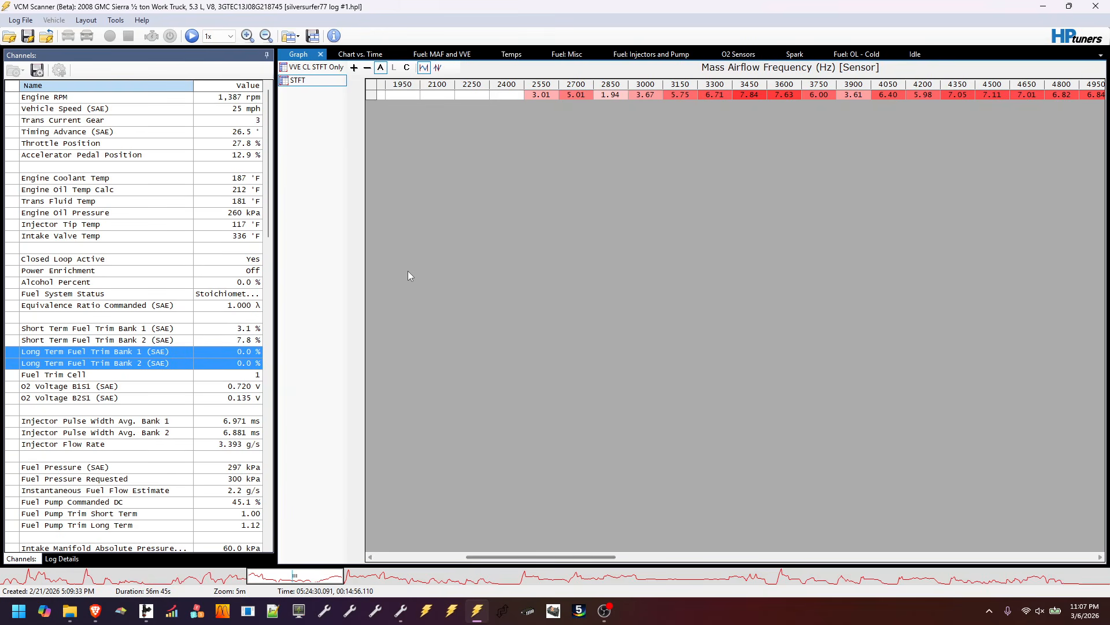
pyautogui.rightClick(320, 82)
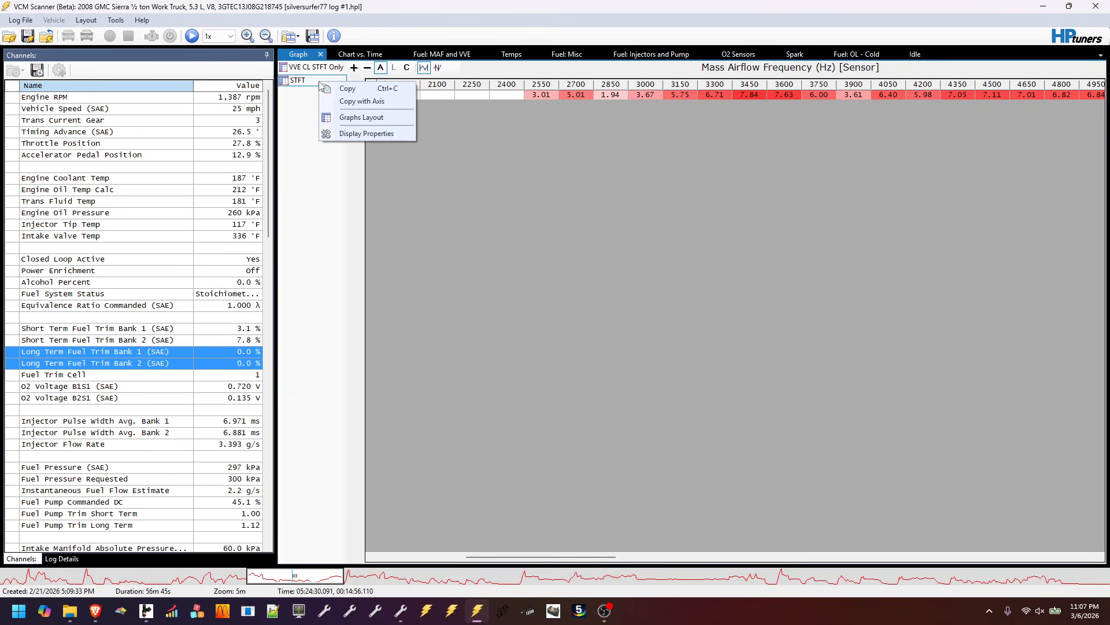
pyautogui.click(343, 122)
pyautogui.click(674, 212)
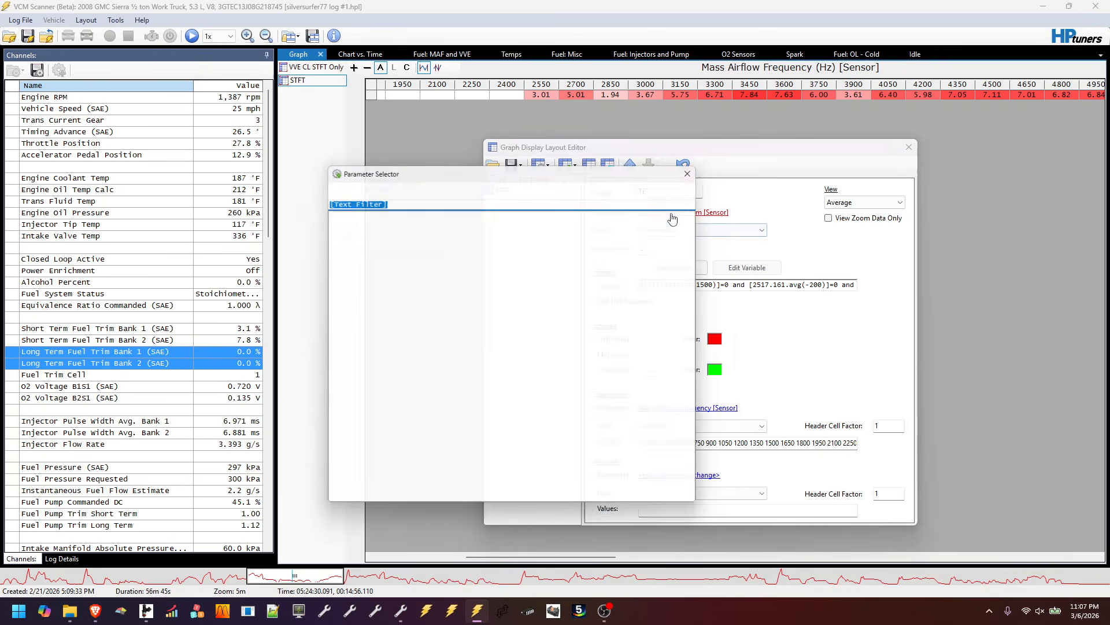
pyautogui.write('maf')
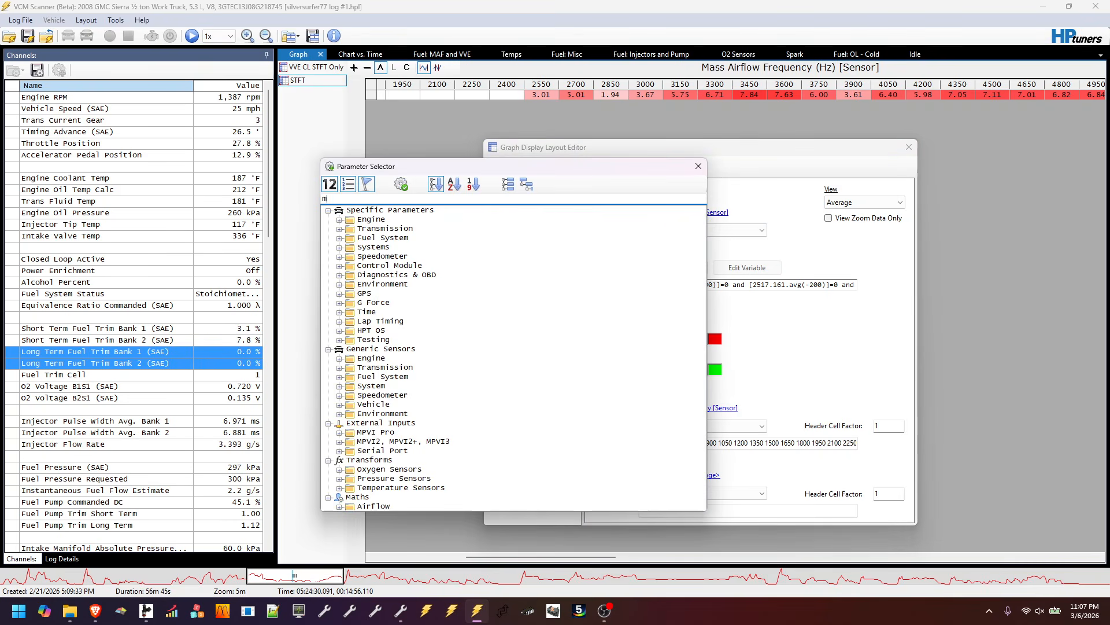
pyautogui.click(402, 184)
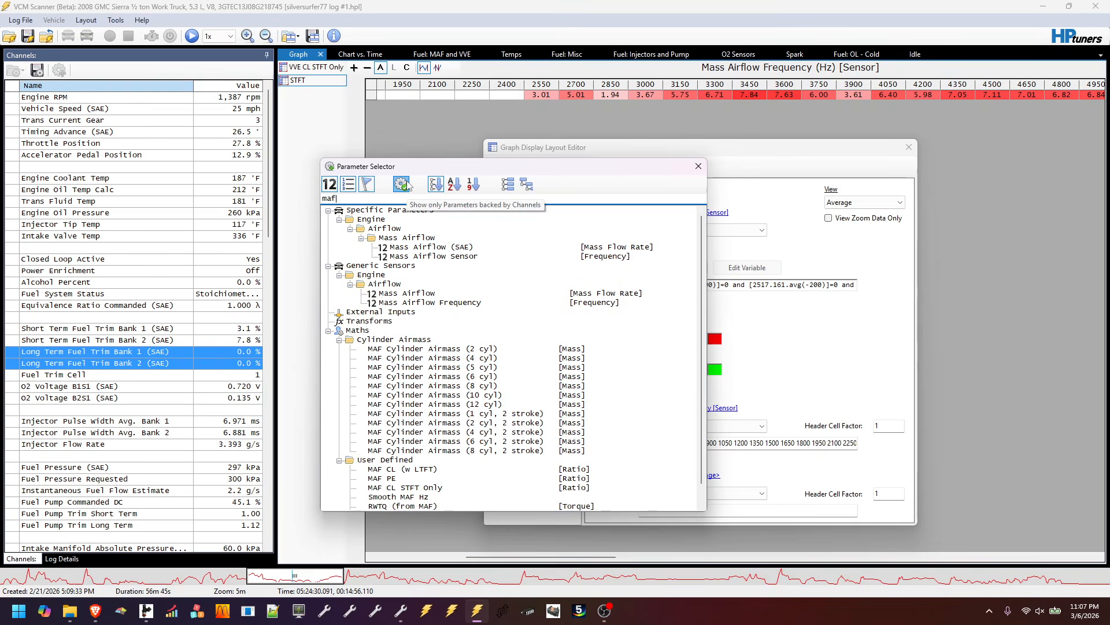
pyautogui.scroll(-1, 530, 496)
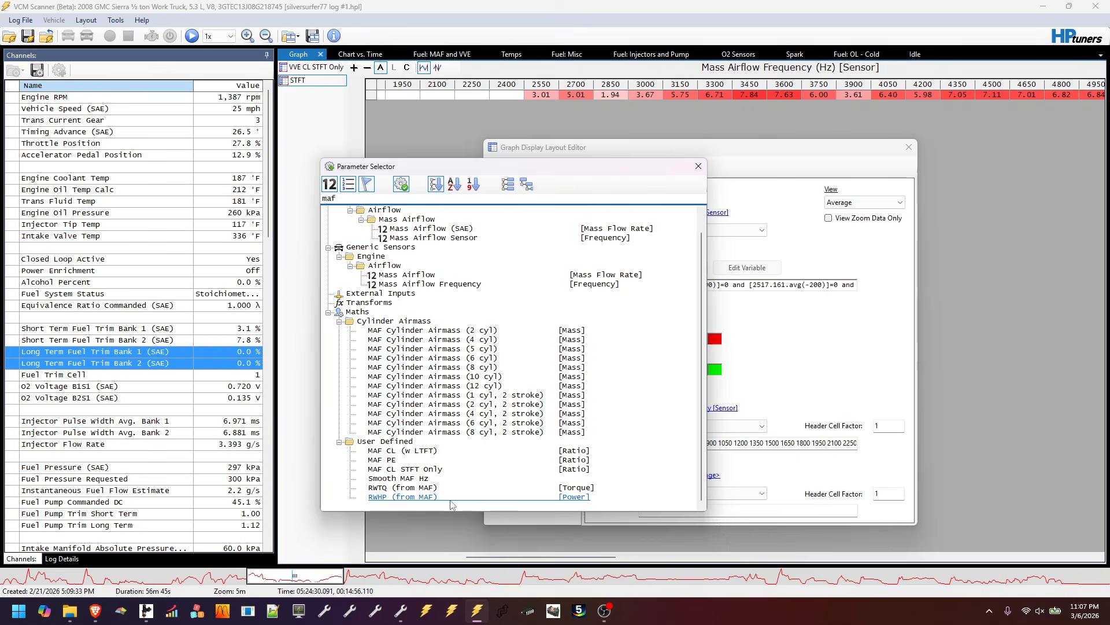
pyautogui.click(427, 452)
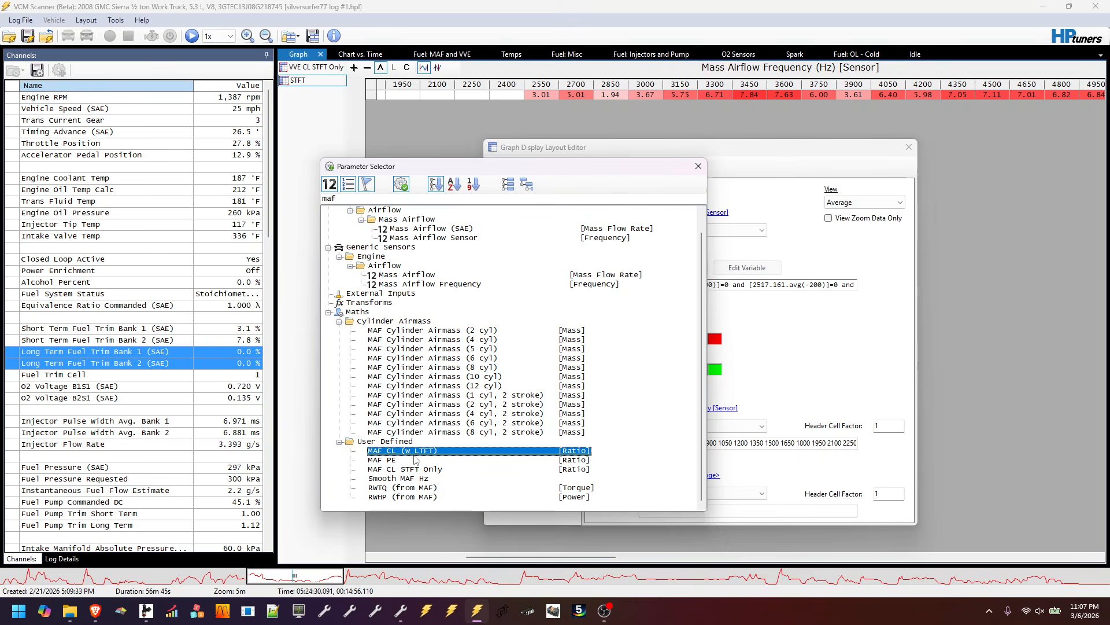
pyautogui.click(407, 471)
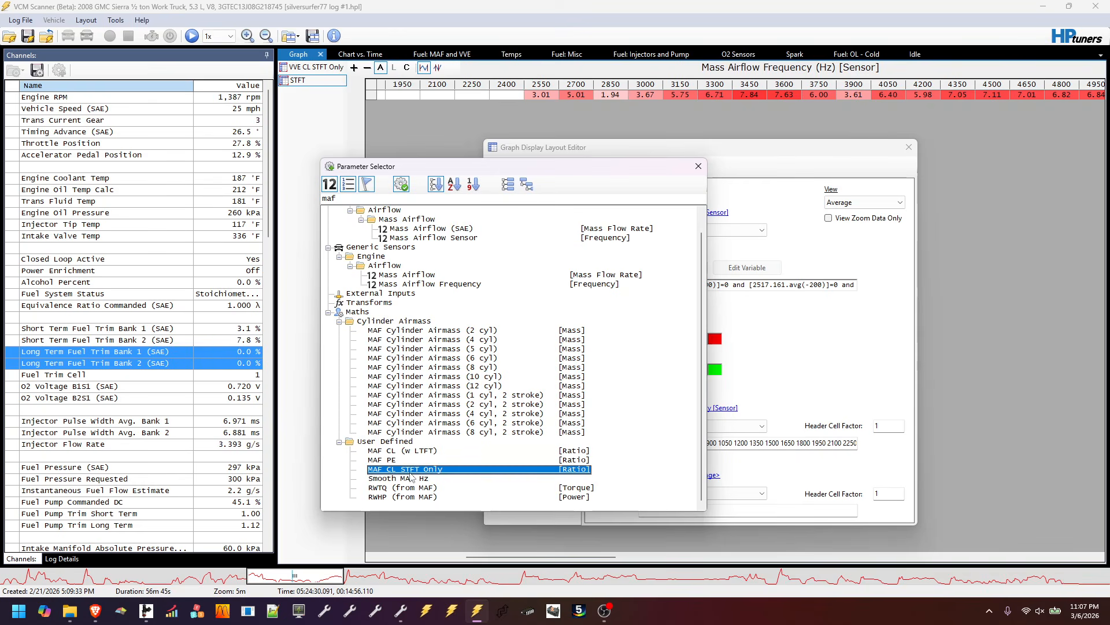
pyautogui.doubleClick(444, 470)
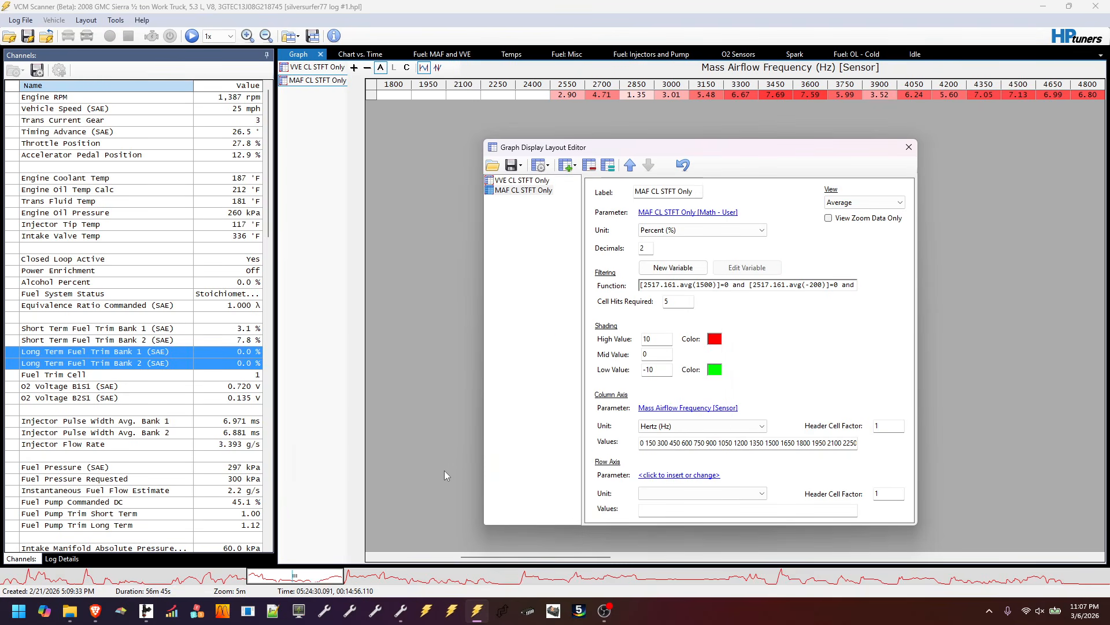
pyautogui.click(909, 148)
# Switch to the forum thread on tuning MAF and VVE and highlight the MAF CL formula for STFT
pyautogui.moveTo(96, 611)
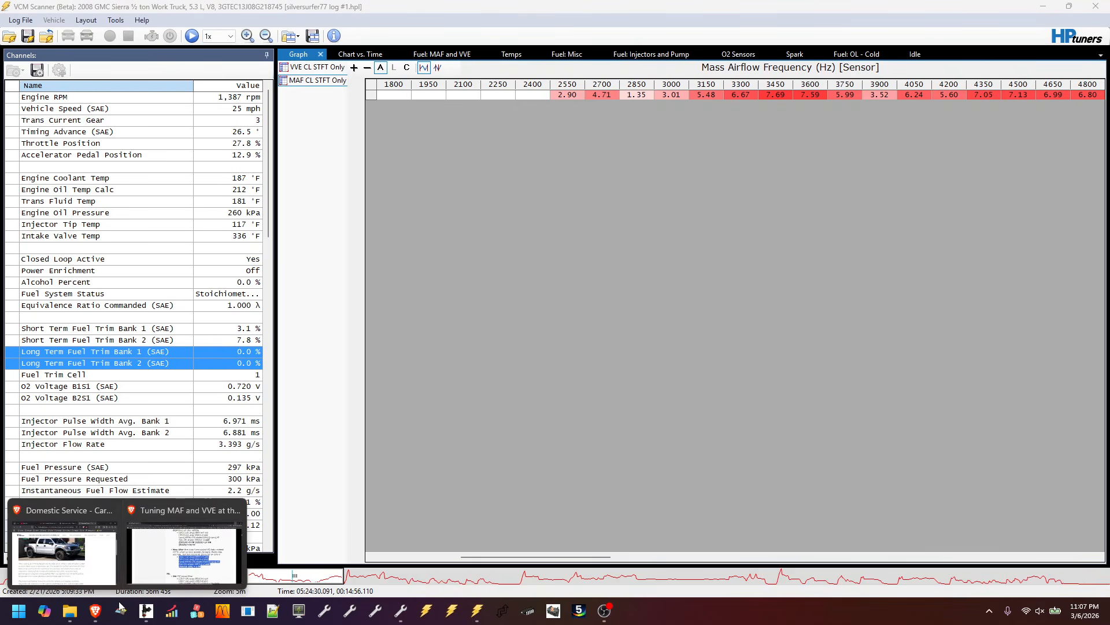
pyautogui.click(191, 546)
pyautogui.scroll(15, 438, 407)
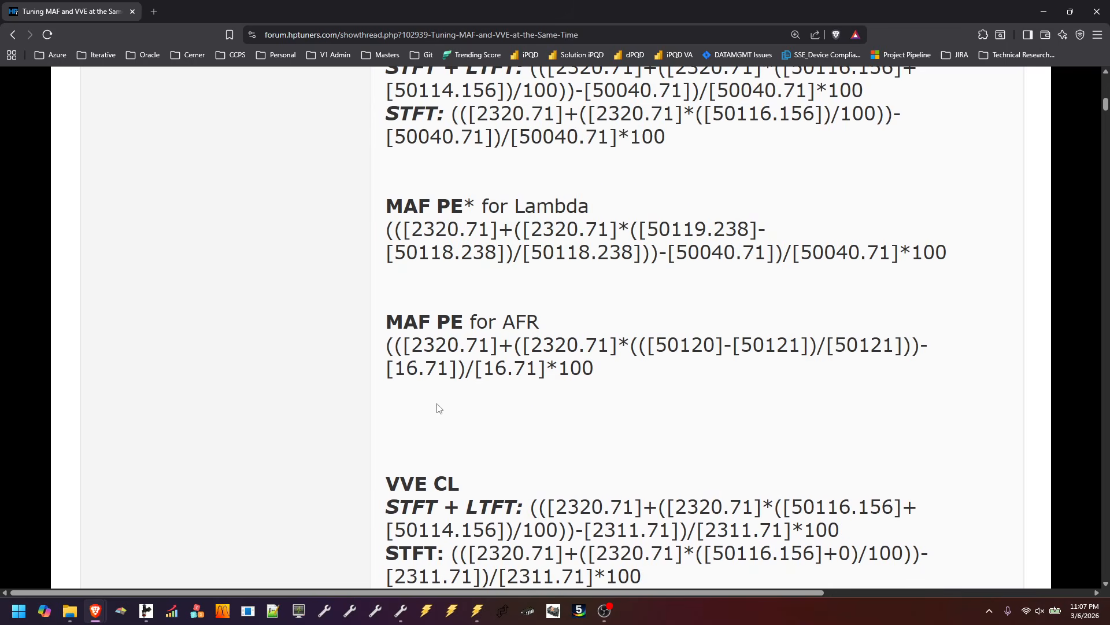
pyautogui.moveTo(667, 428); pyautogui.dragTo(452, 403)
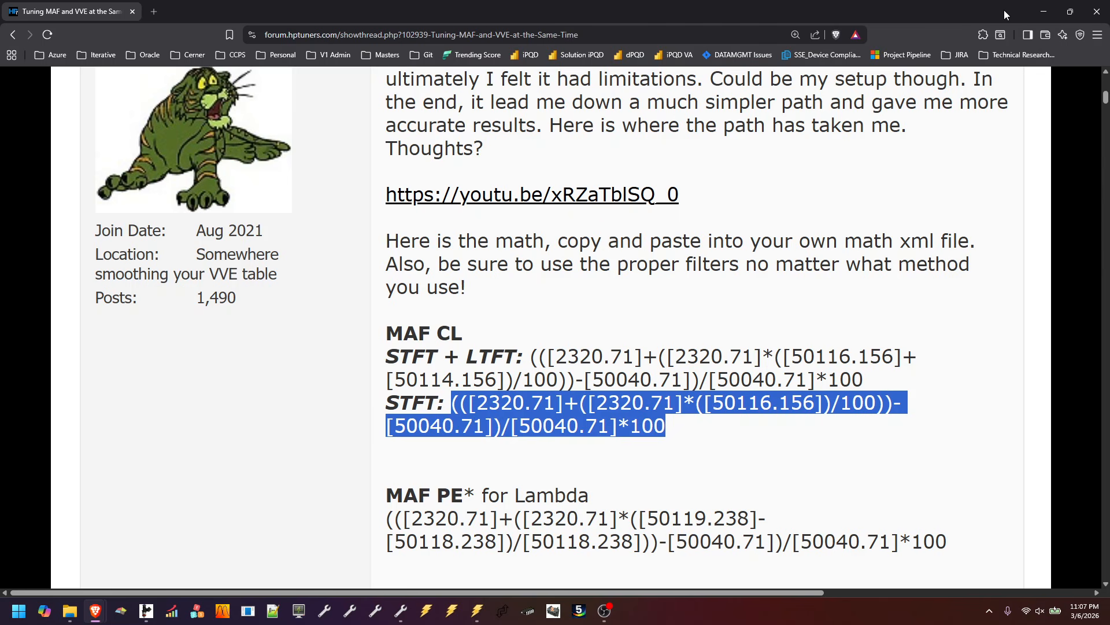
pyautogui.click(1044, 12)
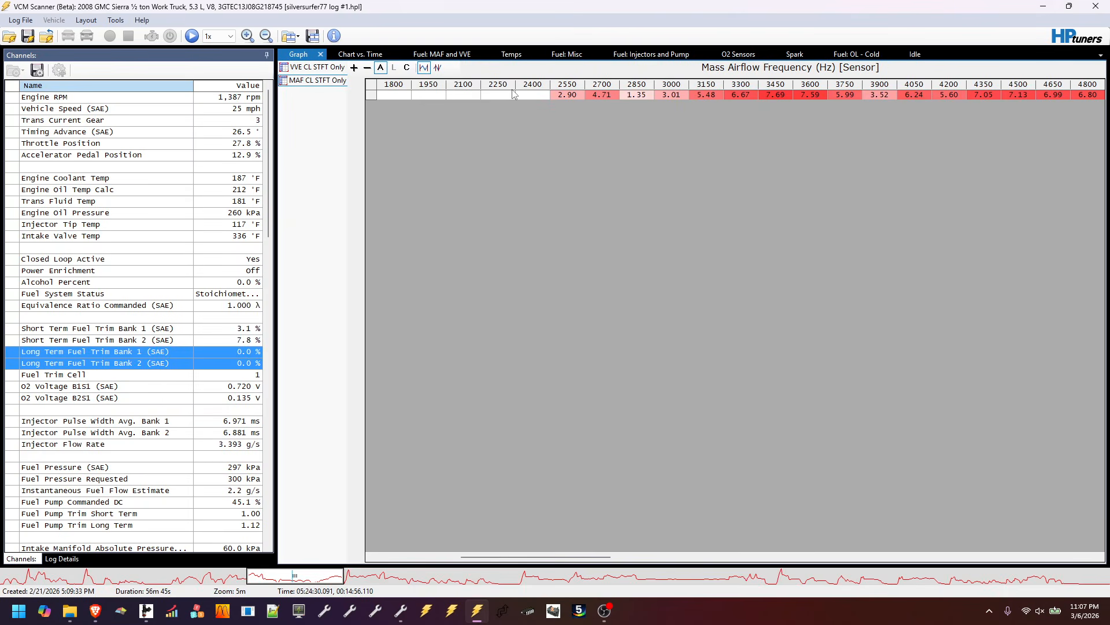
# Back in VCM Scanner, select and copy all cells of the MAF CL STFT Only table
pyautogui.click(370, 85)
pyautogui.rightClick(370, 84)
pyautogui.click(396, 91)
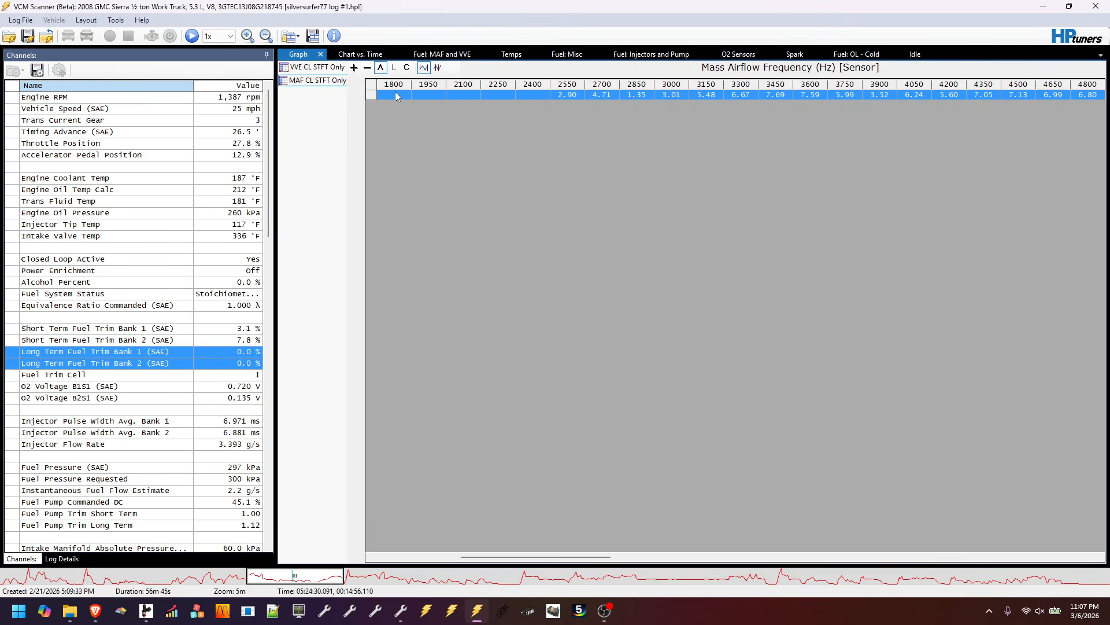
# Switch to VCM Editor, maximize the MAF Airflow vs. Output Frequency table and apply the copied corrections with Multiply by %
pyautogui.click(401, 610)
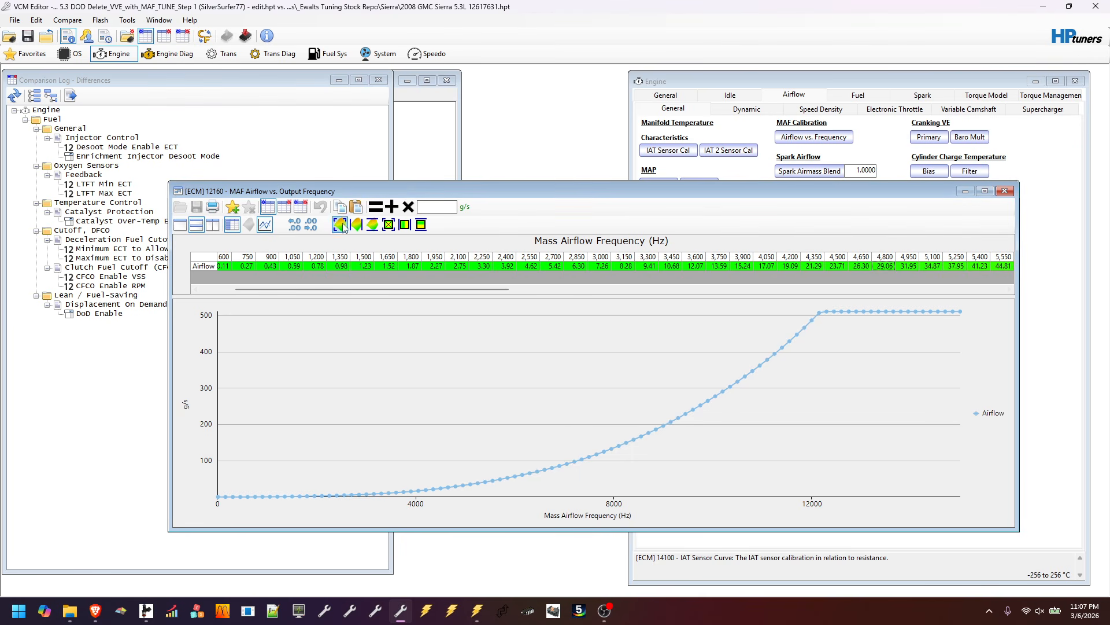
pyautogui.doubleClick(361, 193)
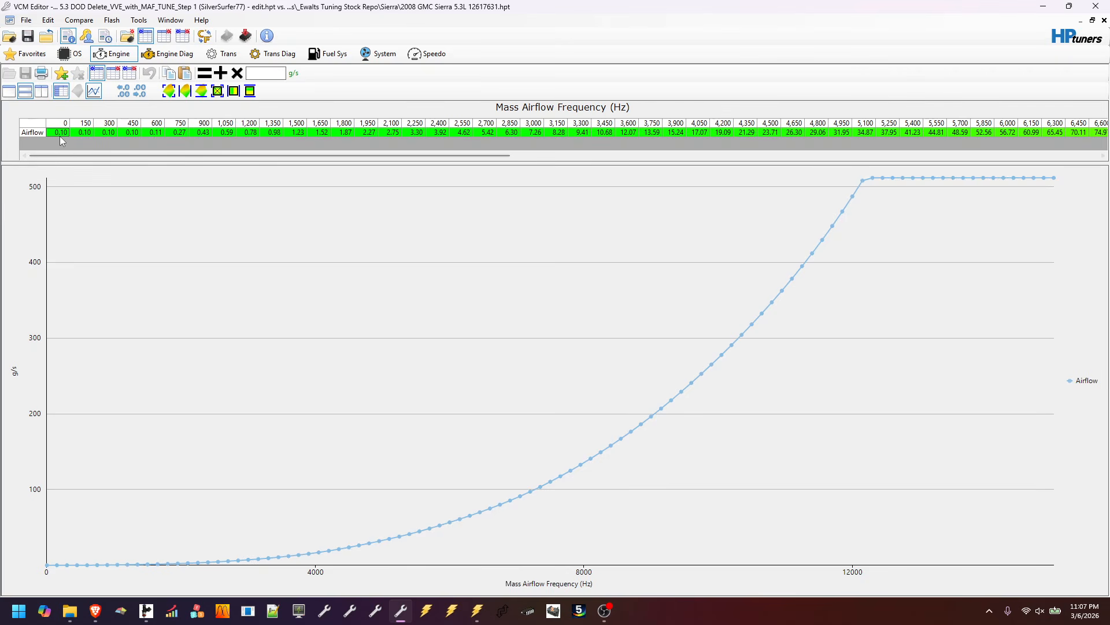
pyautogui.rightClick(61, 134)
pyautogui.moveTo(81, 178)
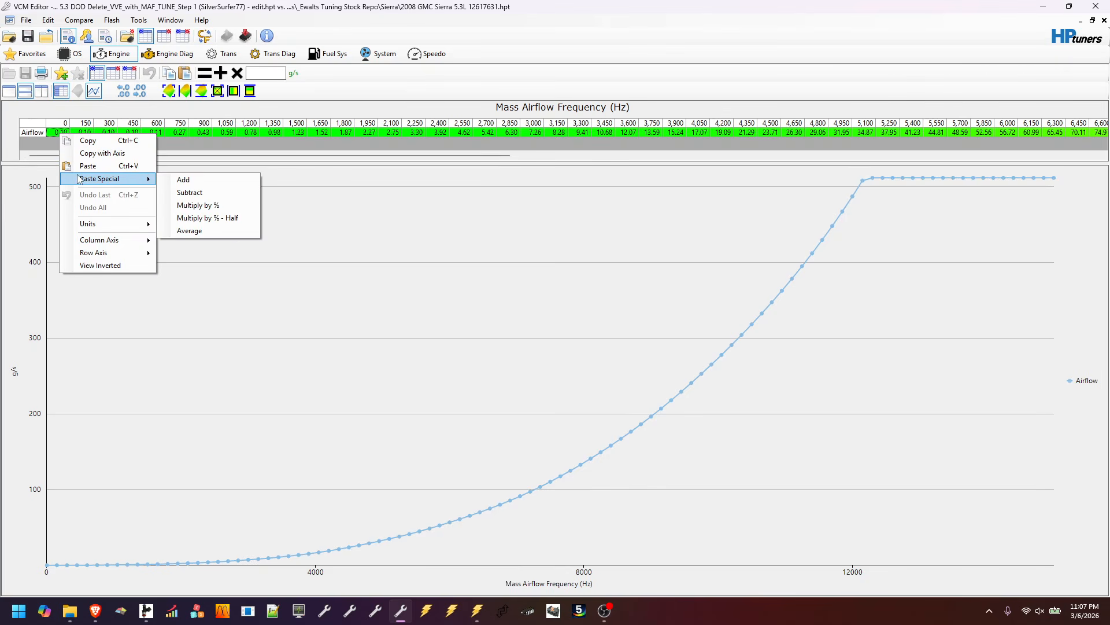
pyautogui.click(212, 206)
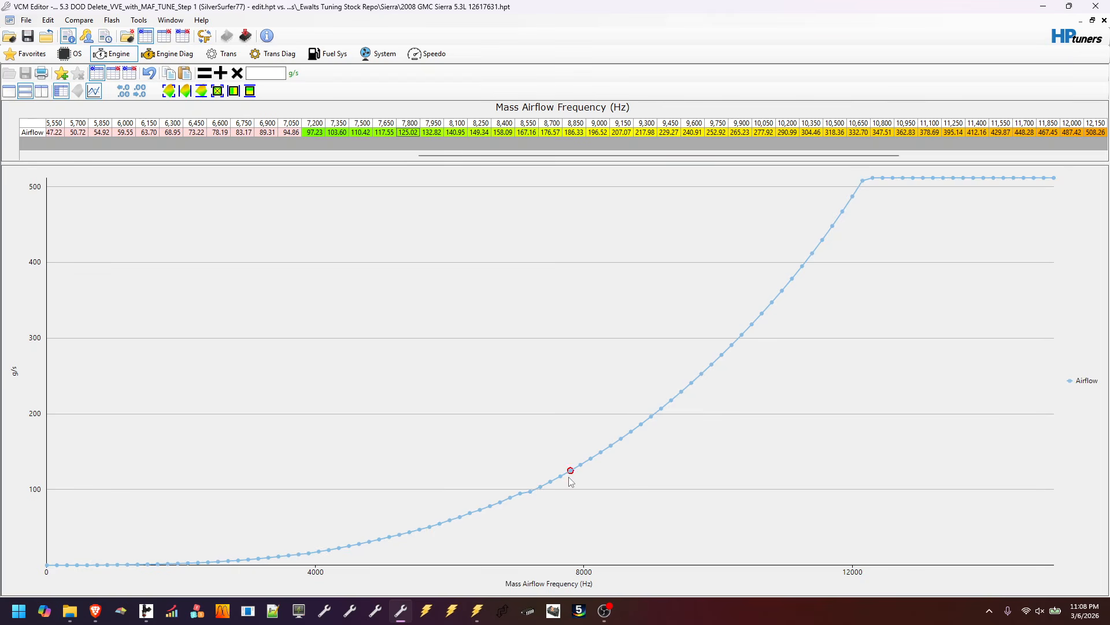
# Set all MAF airflow values from 7,200 Hz to the end of the table to 0 and review the curve
pyautogui.click(315, 133)
pyautogui.hotkey('shift', 'End')
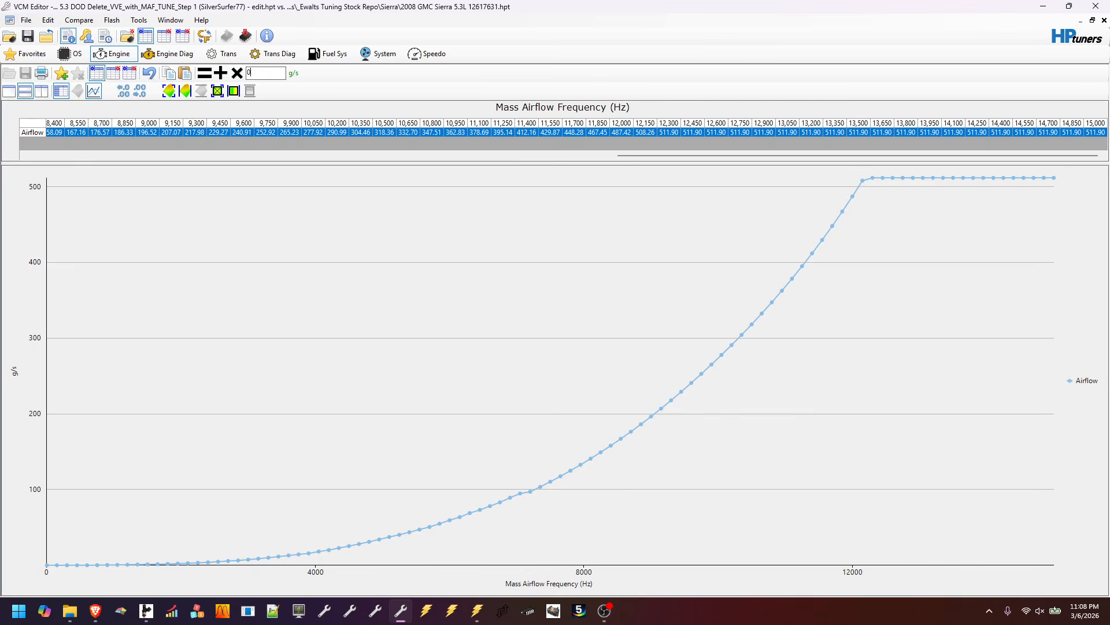
pyautogui.click(206, 74)
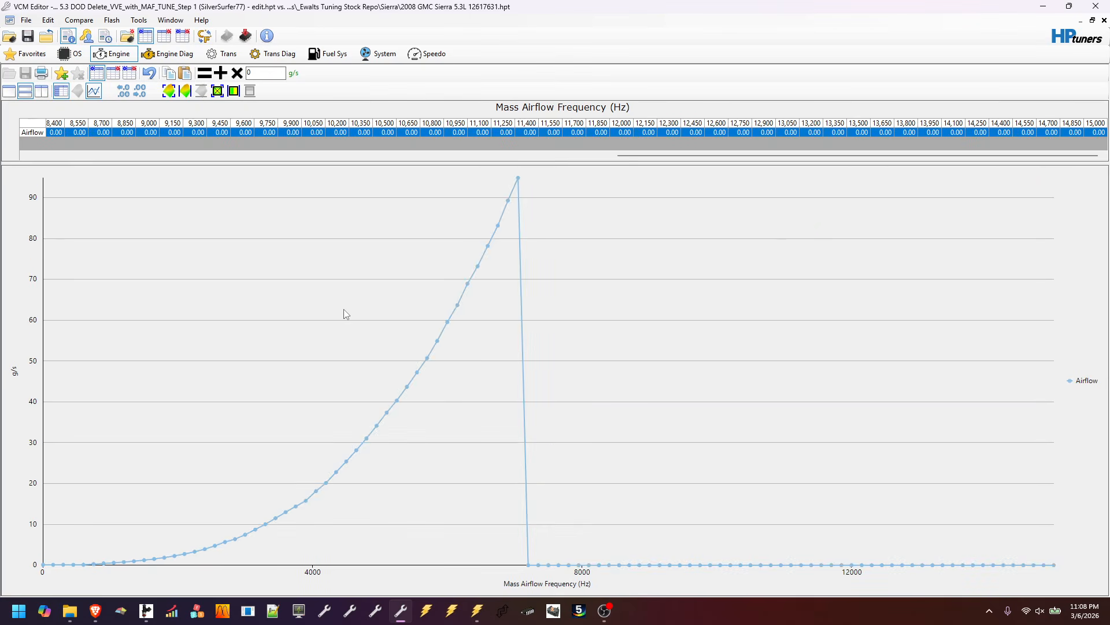
pyautogui.moveTo(636, 156); pyautogui.dragTo(194, 157)
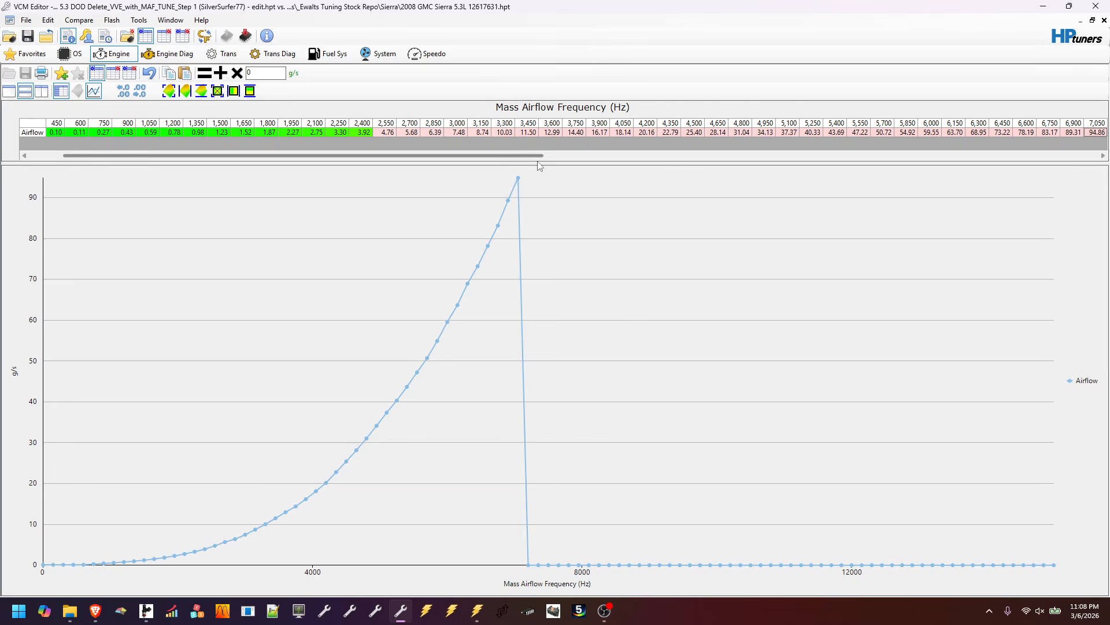
pyautogui.moveTo(531, 156); pyautogui.dragTo(713, 170)
# Undo the zeroing of the airflow cells from 7,200 Hz upward
pyautogui.click(712, 134)
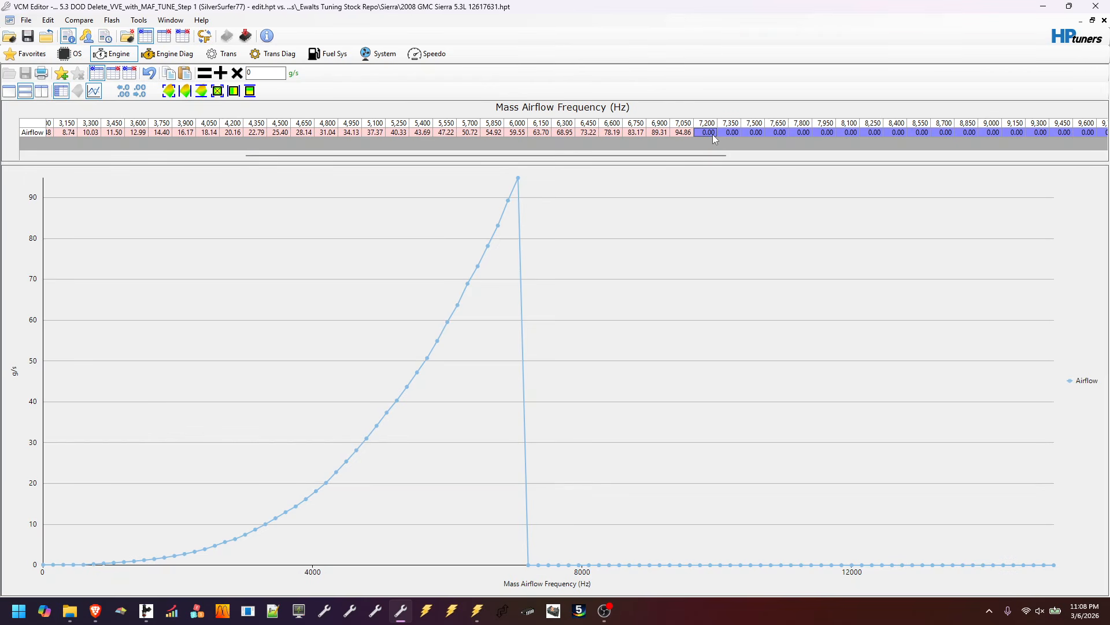
pyautogui.hotkey('ctrl', 'v')
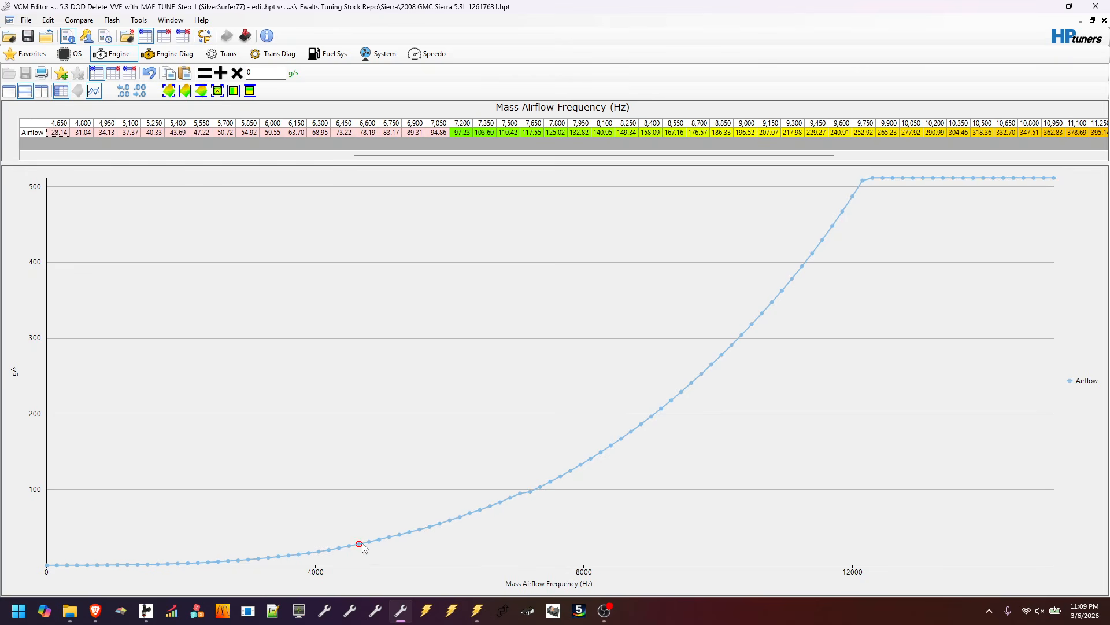
pyautogui.moveTo(576, 480); pyautogui.dragTo(575, 488)
pyautogui.click(148, 74)
# Multiply the airflow values from 8,250 to 11,400 Hz by 1.05 and undo the change
pyautogui.moveTo(628, 132); pyautogui.dragTo(859, 132)
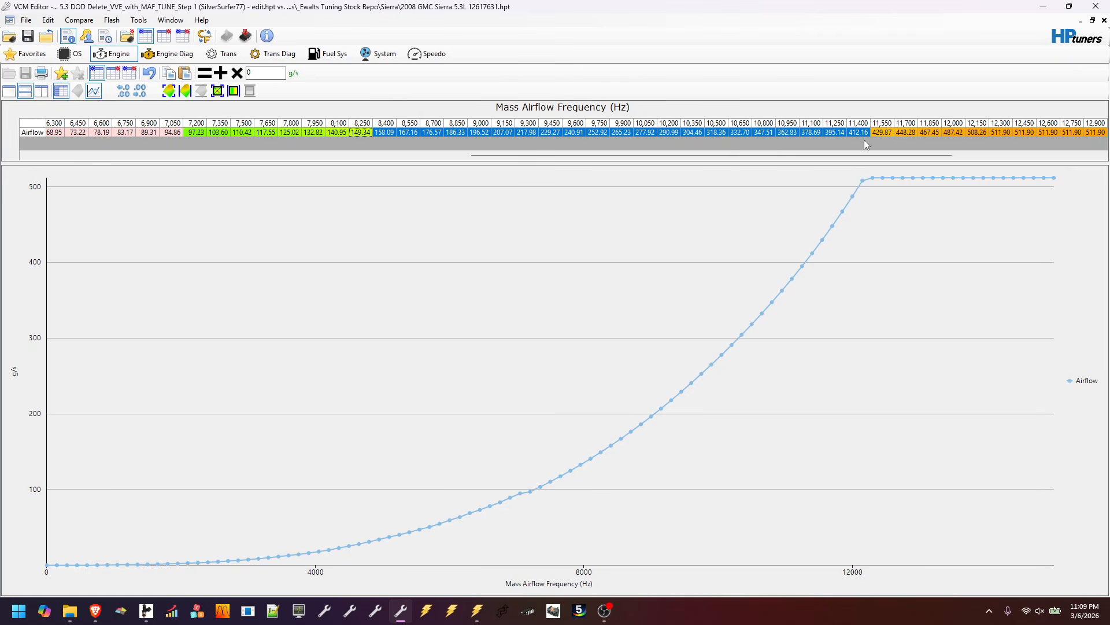
pyautogui.click(272, 74)
pyautogui.write('1.05')
pyautogui.click(237, 73)
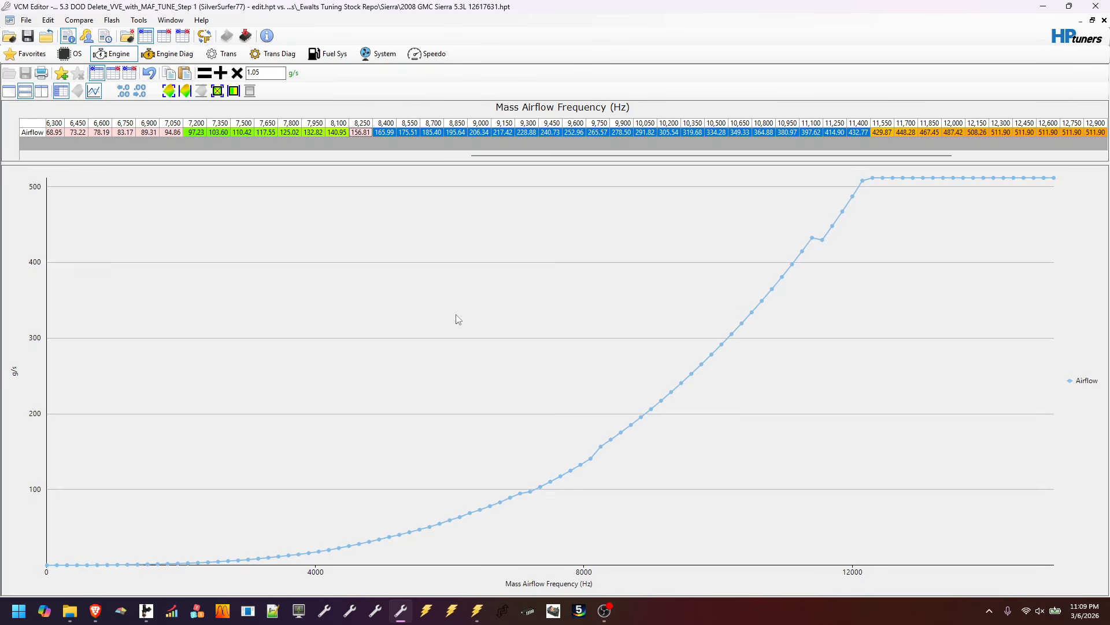
pyautogui.click(151, 73)
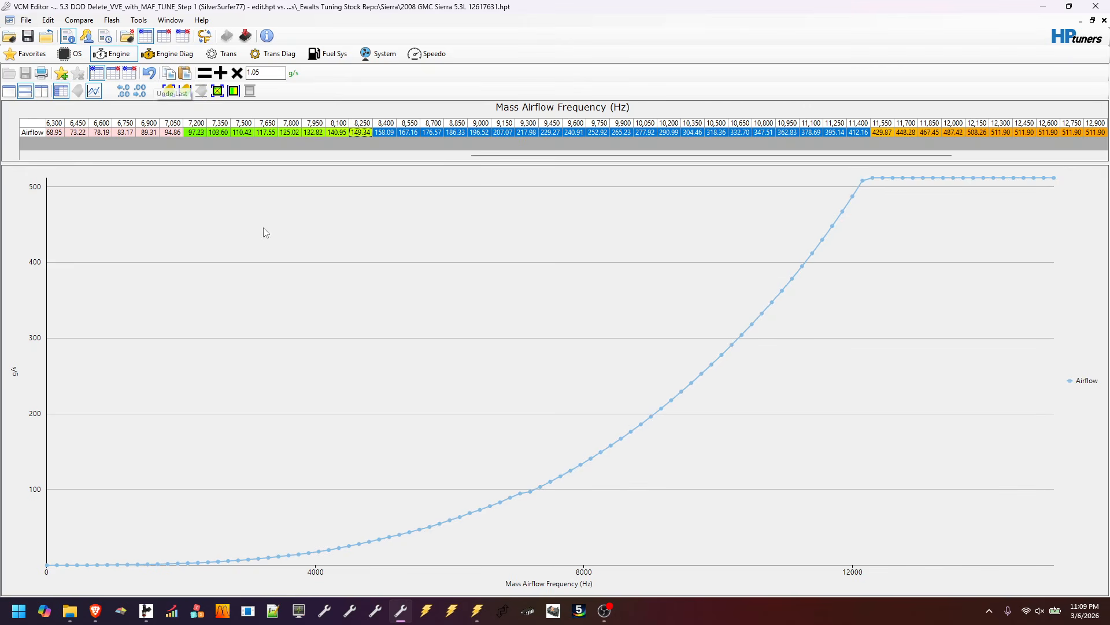
pyautogui.click(548, 141)
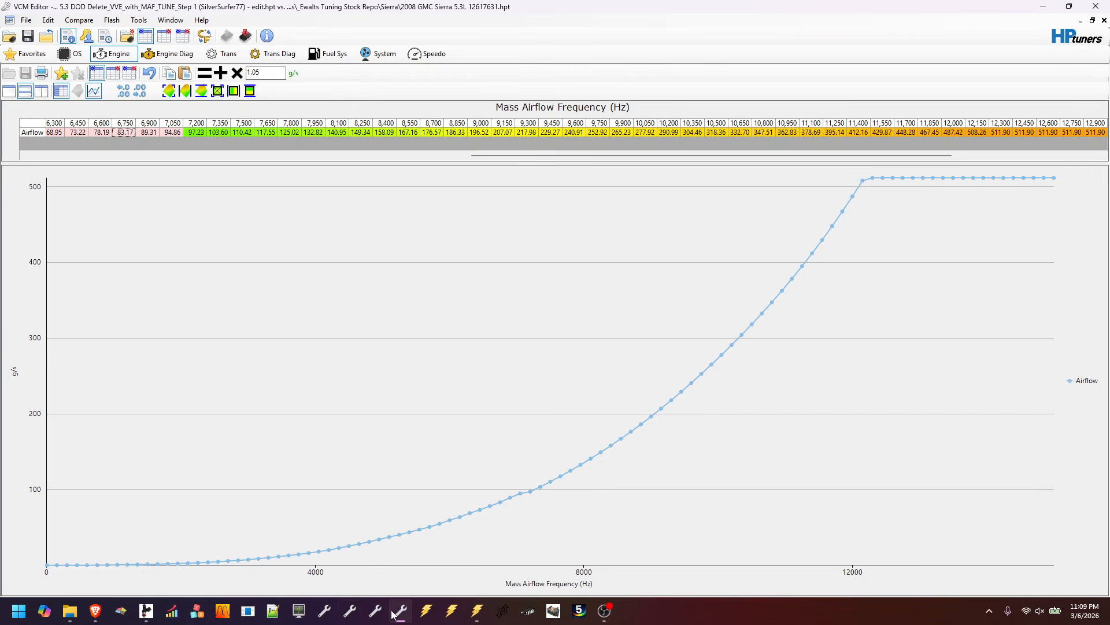
# Switch to VCM Scanner and collapse the channels list to view more of the MAF CL STFT Only table
pyautogui.click(478, 611)
pyautogui.moveTo(536, 556); pyautogui.dragTo(572, 556)
pyautogui.click(523, 96)
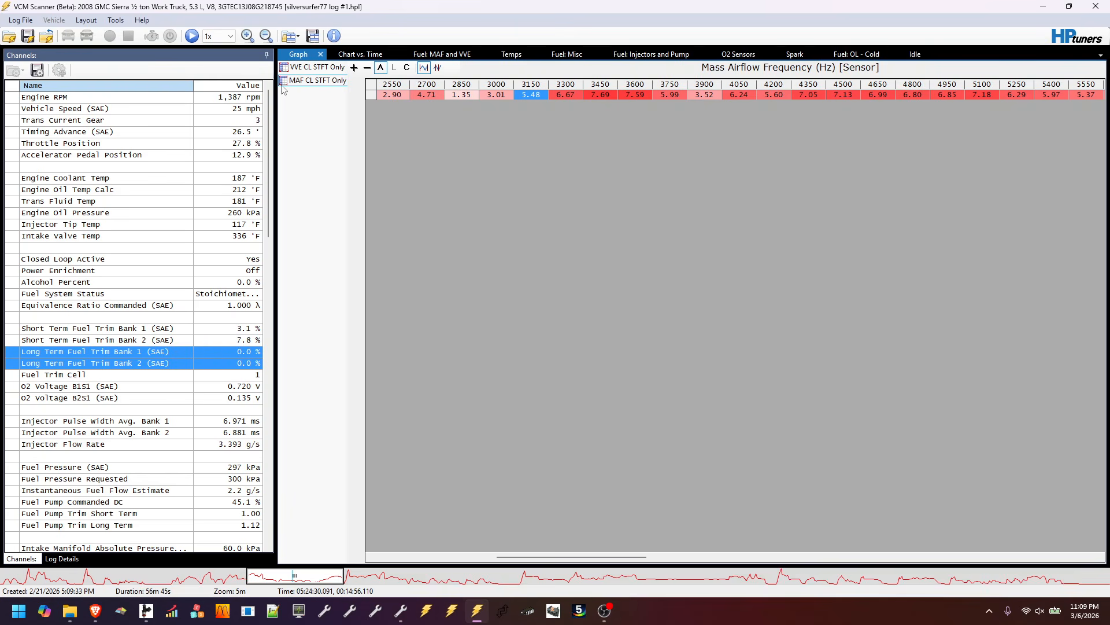
pyautogui.click(266, 55)
pyautogui.moveTo(515, 555); pyautogui.dragTo(481, 555)
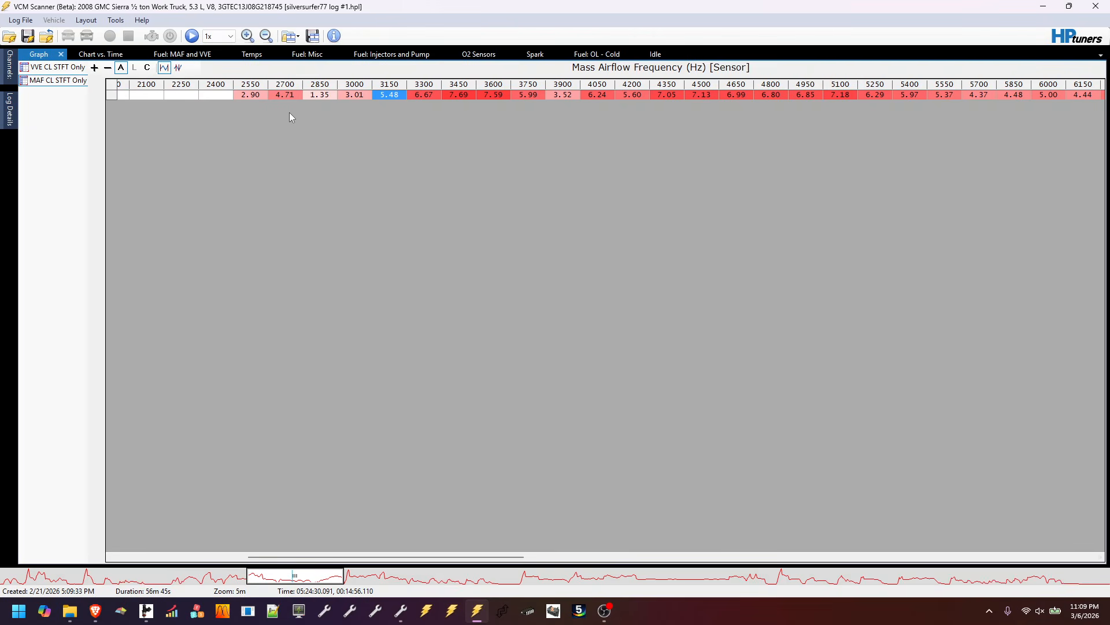
# Examine the MAF corrections by highlighting 3,300 to 3,750 Hz and 5,700 to 7,050 Hz, and return to VCM Editor
pyautogui.moveTo(408, 98); pyautogui.dragTo(461, 99)
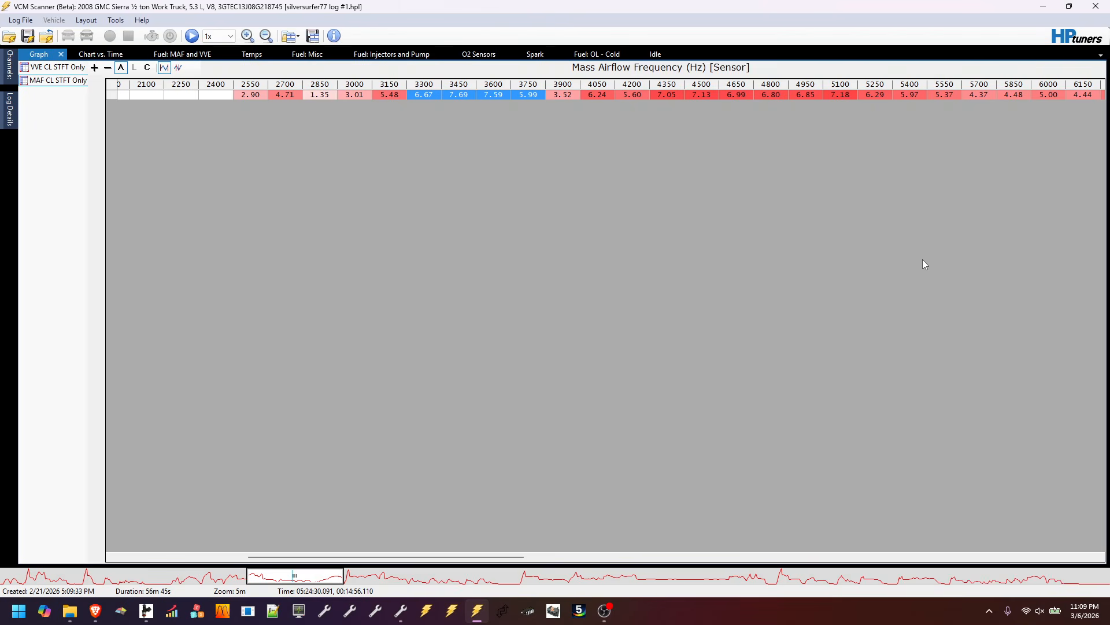
pyautogui.moveTo(457, 556); pyautogui.dragTo(566, 556)
pyautogui.moveTo(588, 100); pyautogui.dragTo(721, 101)
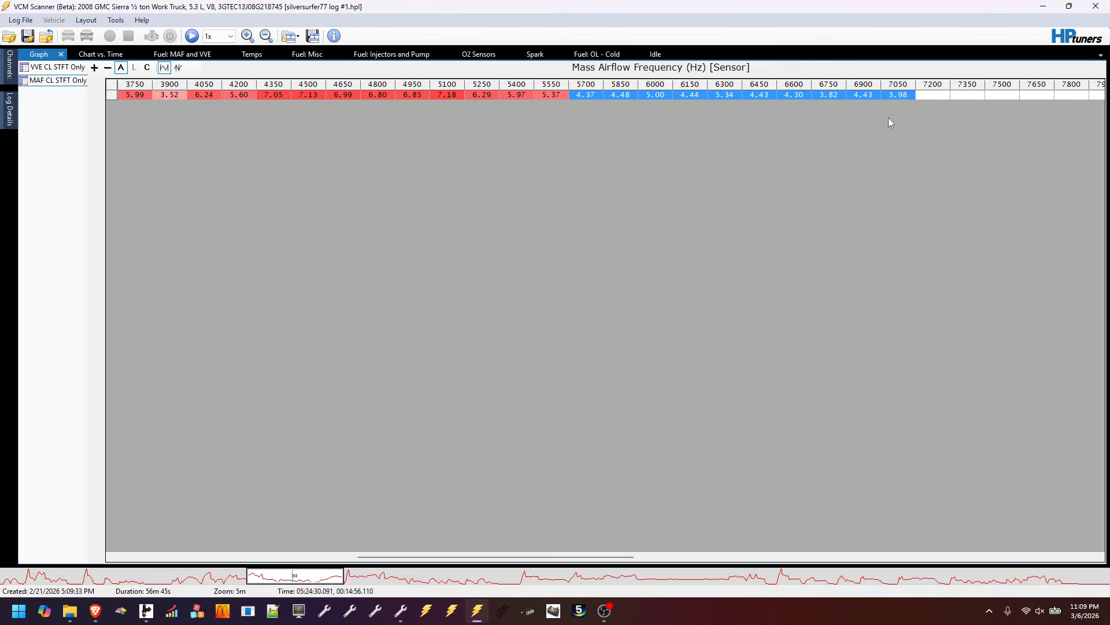
pyautogui.moveTo(586, 98); pyautogui.dragTo(899, 98)
pyautogui.click(1037, 6)
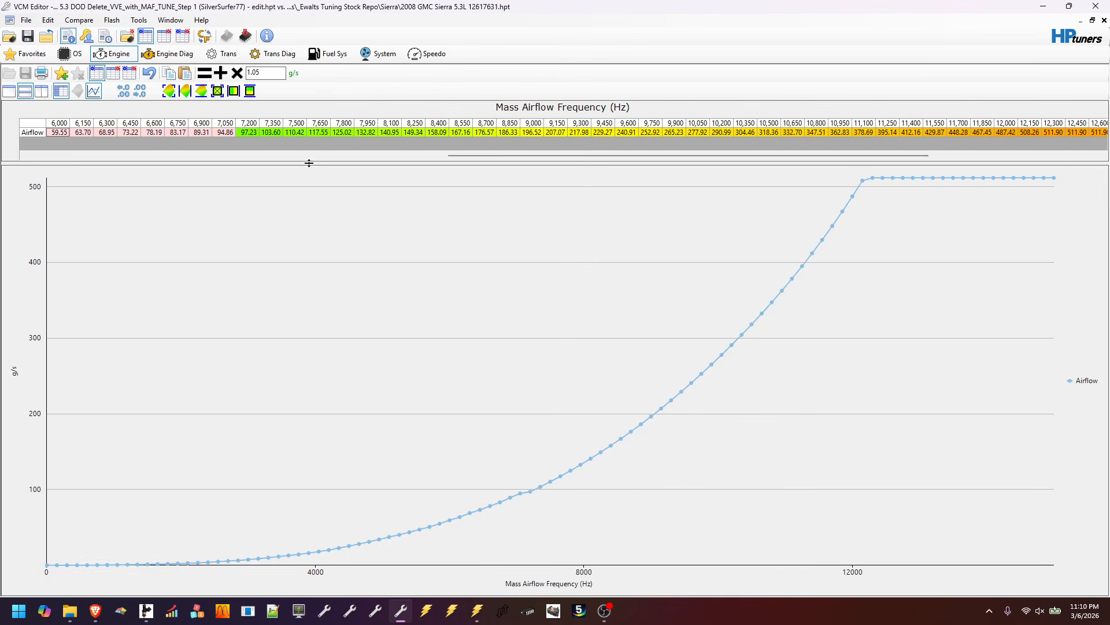
# Multiply the airflow values from 7,200 to 12,000 Hz by 1.04
pyautogui.click(249, 134)
pyautogui.click(853, 197)
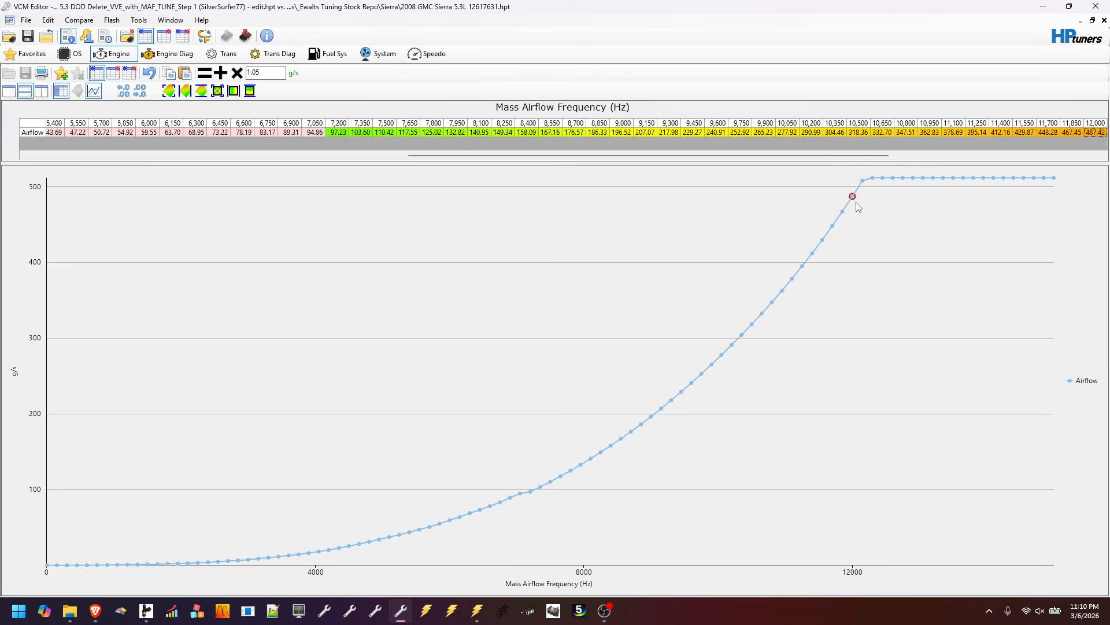
pyautogui.click(853, 197)
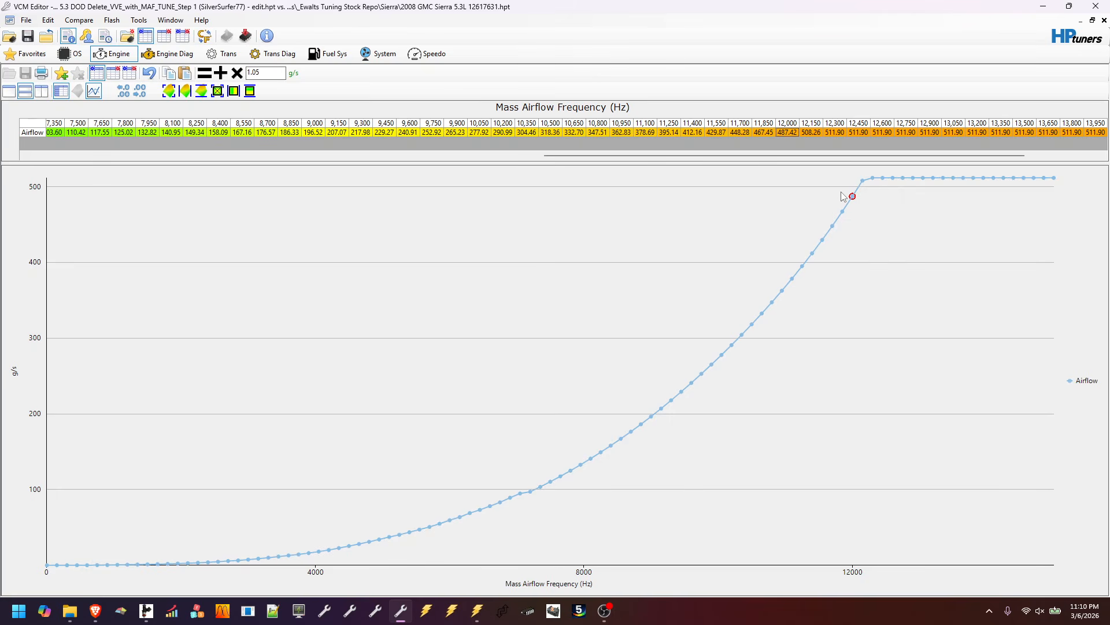
pyautogui.moveTo(787, 133); pyautogui.dragTo(931, 133)
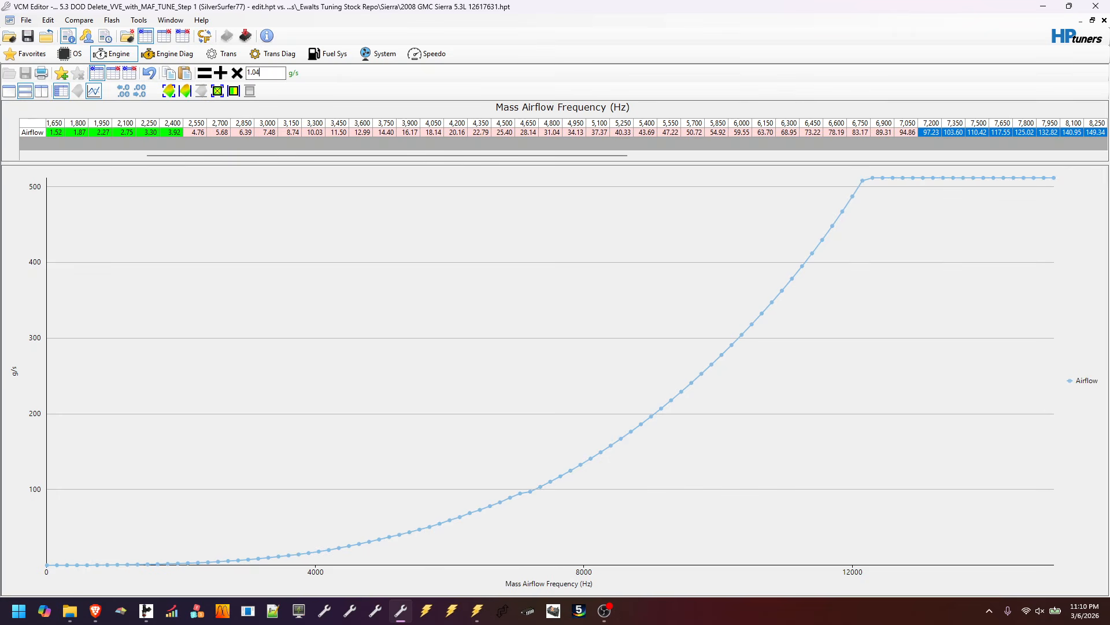
pyautogui.click(236, 73)
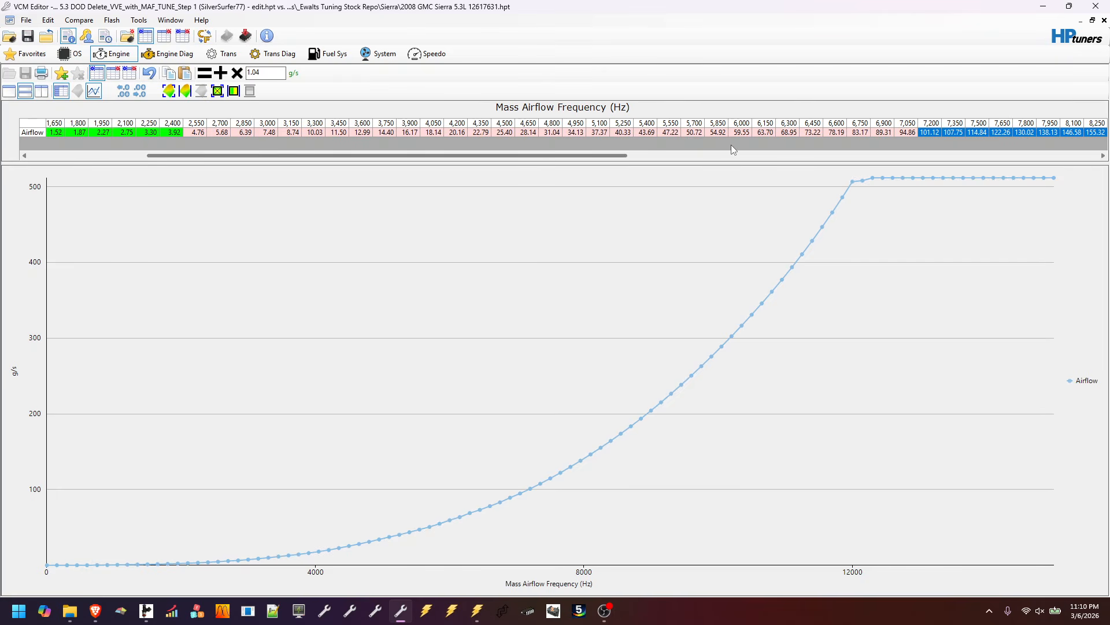
# Set the airflow at 12,150 Hz to 511.90 g/s and save the tune file
pyautogui.moveTo(623, 155); pyautogui.dragTo(966, 165)
pyautogui.click(858, 186)
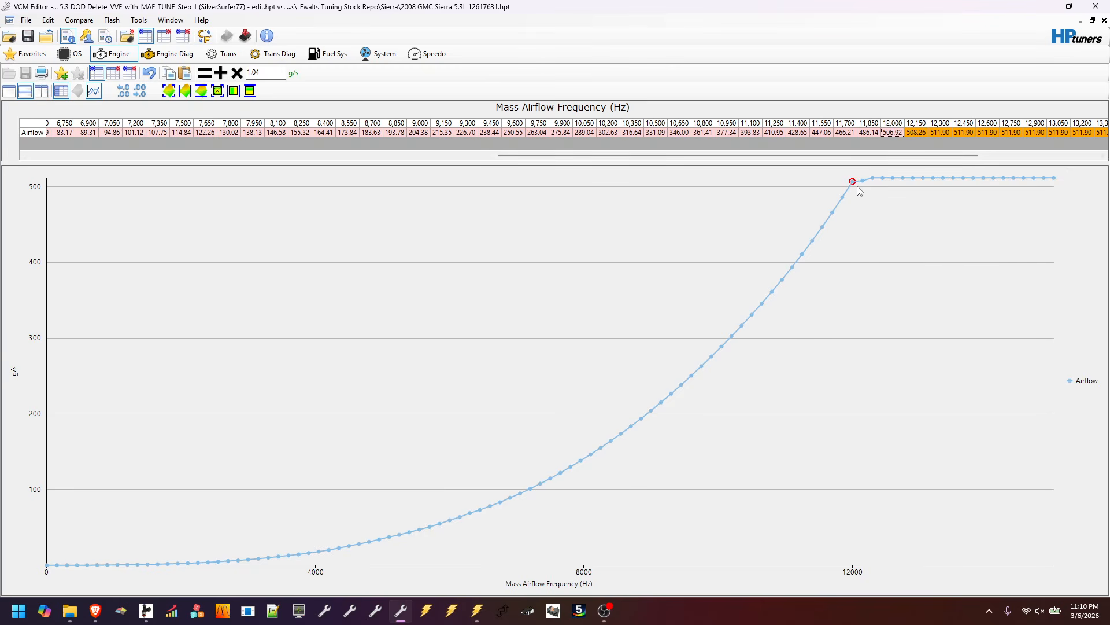
pyautogui.click(938, 133)
pyautogui.write('511.90')
pyautogui.click(226, 155)
pyautogui.click(31, 37)
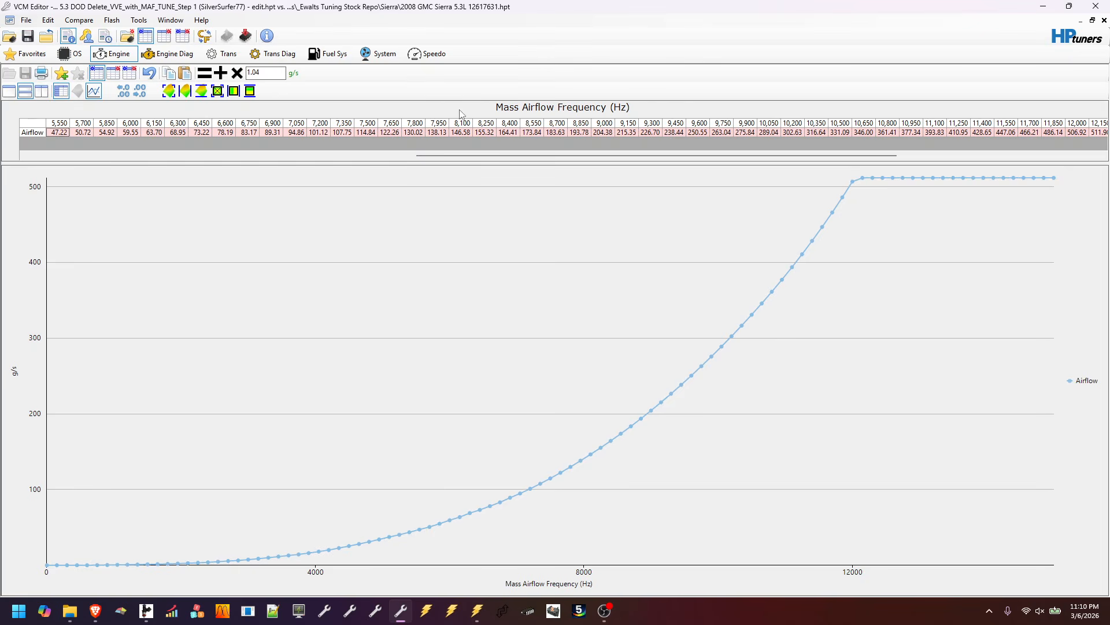
# Review the airflow cells from the low to the high frequencies and restore the maximized MAF table to a floating window
pyautogui.moveTo(507, 155); pyautogui.dragTo(140, 178)
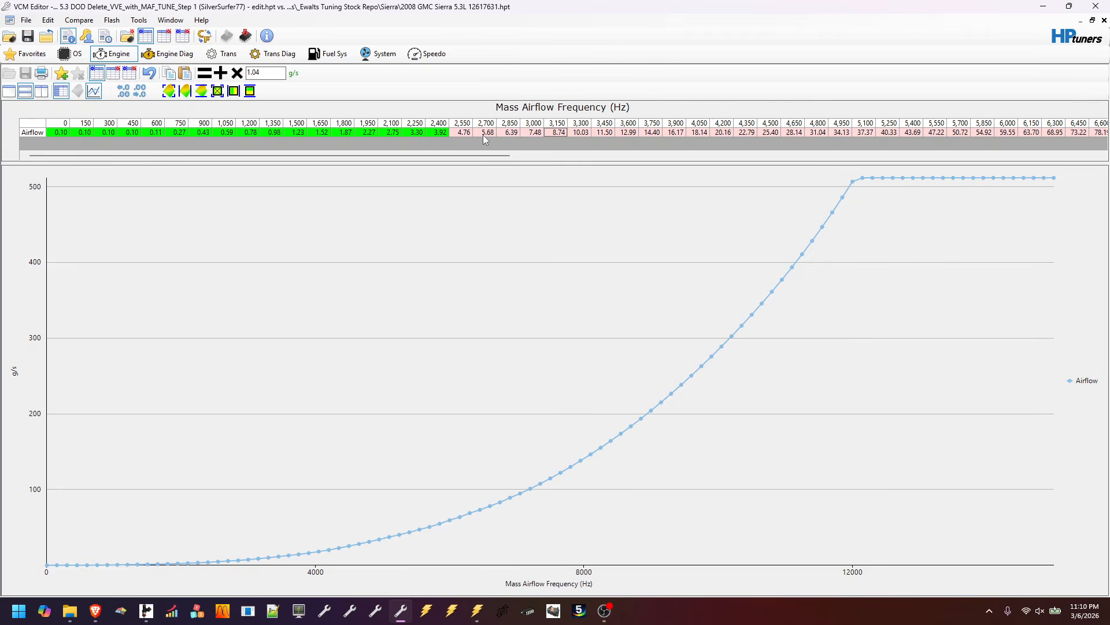
pyautogui.press('Right')
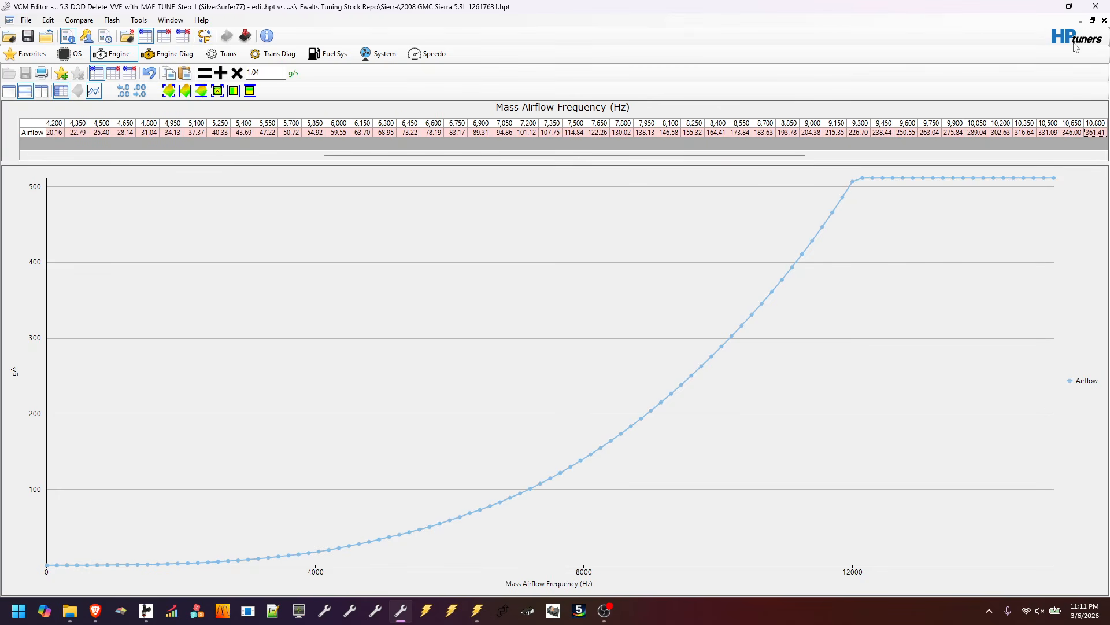
pyautogui.click(1093, 22)
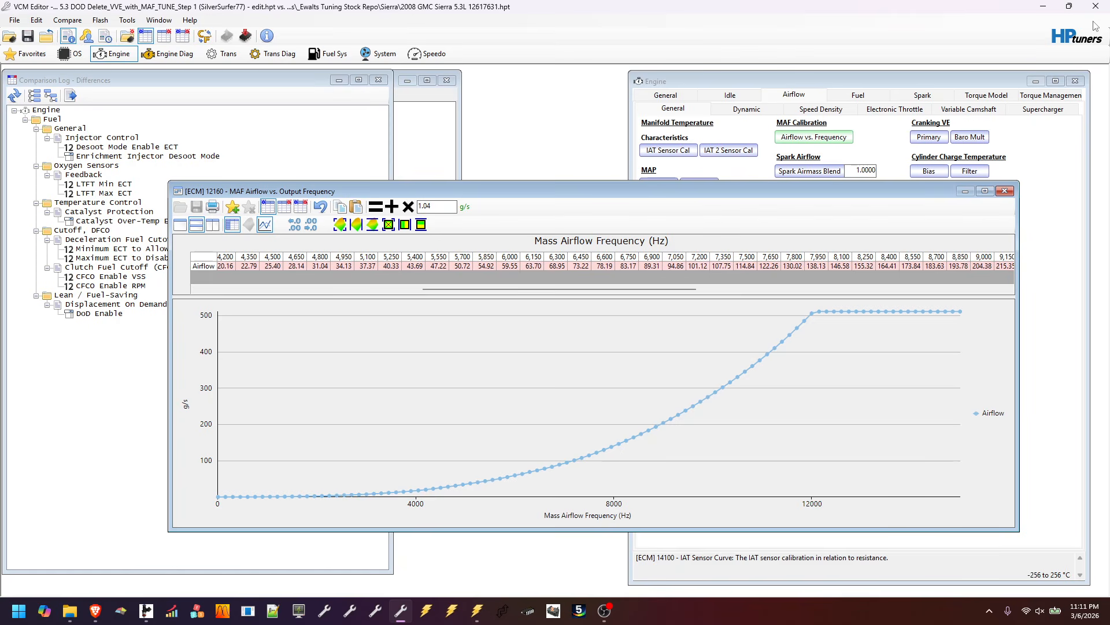